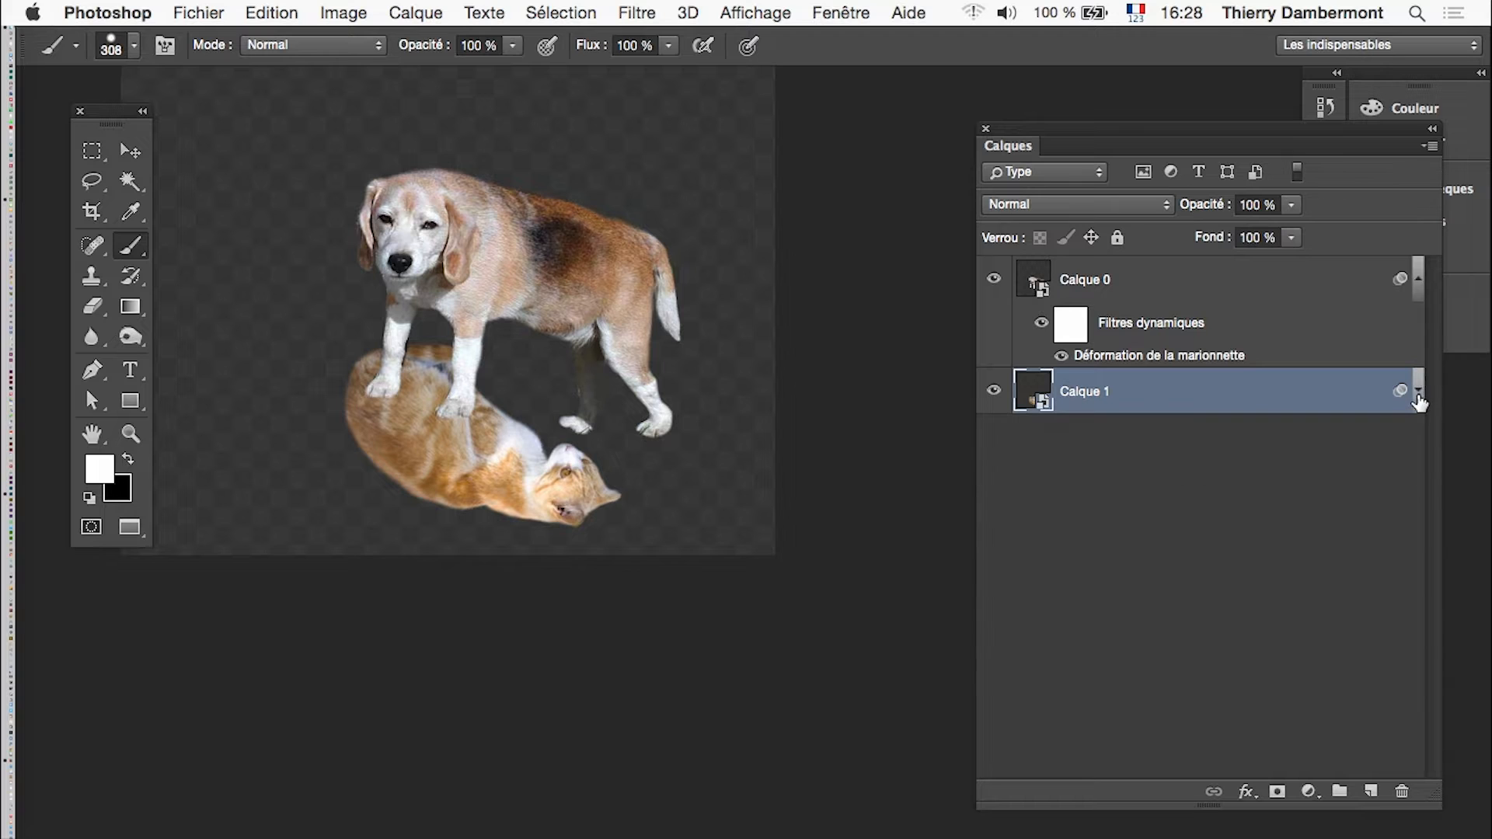
Collapse the smart filter lists shown under the Calque 0 and Calque 1 layers.
{"action": "left_click", "coordinate": [1417, 284]}
{"action": "left_click", "coordinate": [1418, 285]}
{"action": "left_click", "coordinate": [1418, 284]}
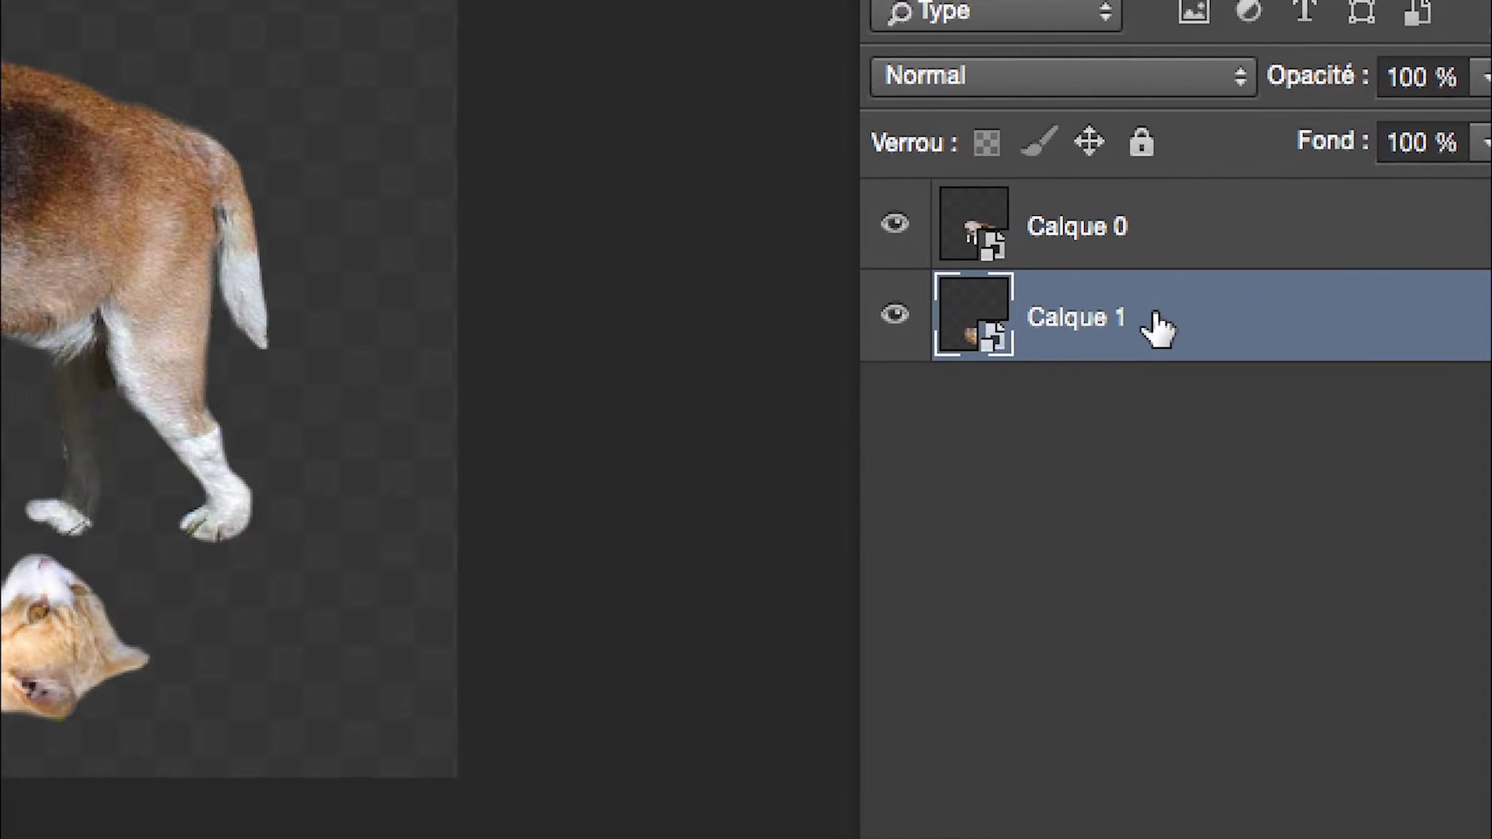
Rename the Calque 1 layer as "chat original" and the Calque 0 layer as "chien original".
{"action": "double_click", "coordinate": [1144, 318]}
{"action": "type", "text": "c"}
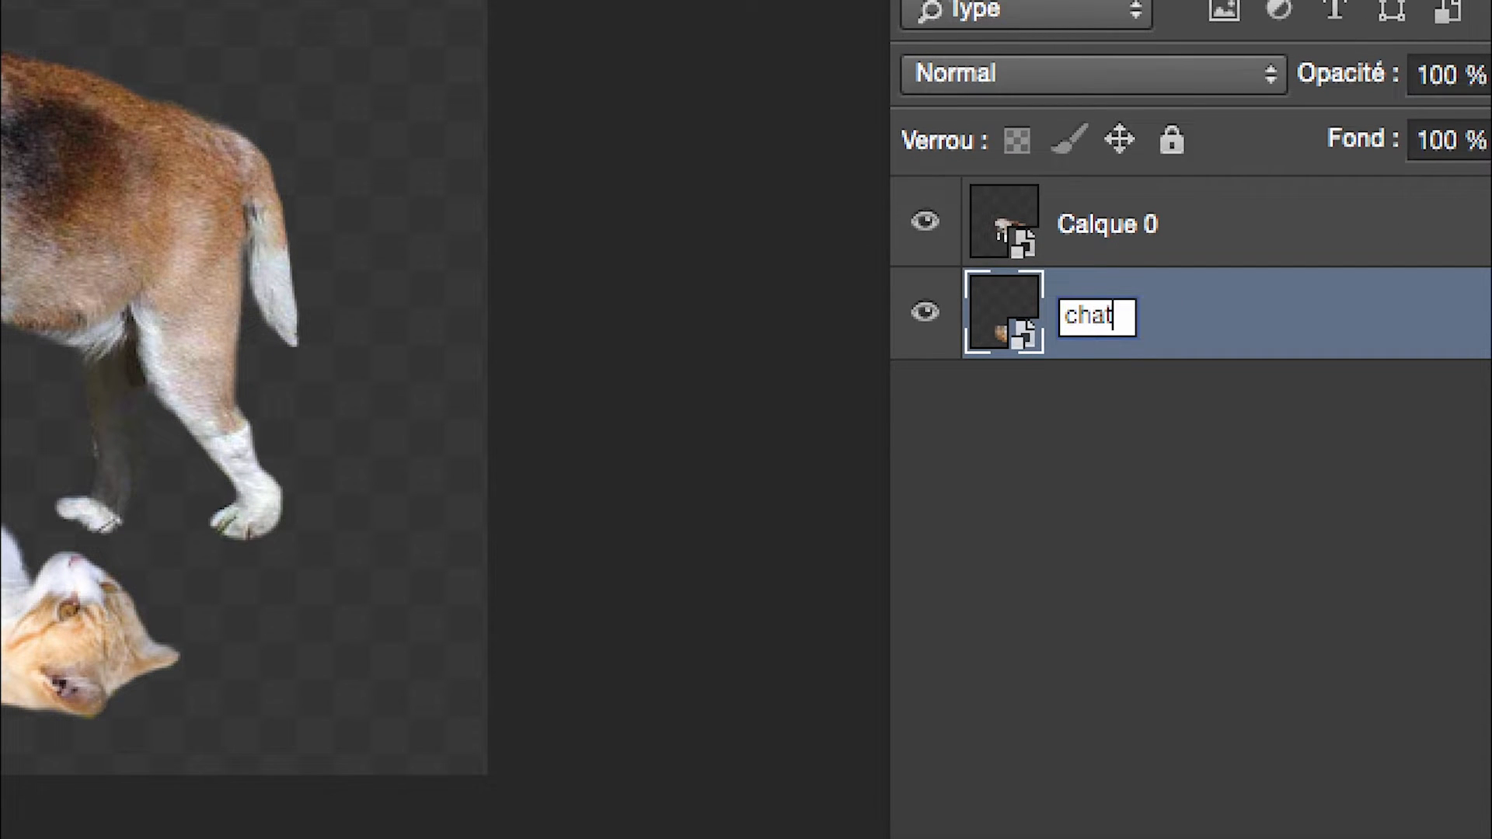
{"action": "type", "text": "hat"}
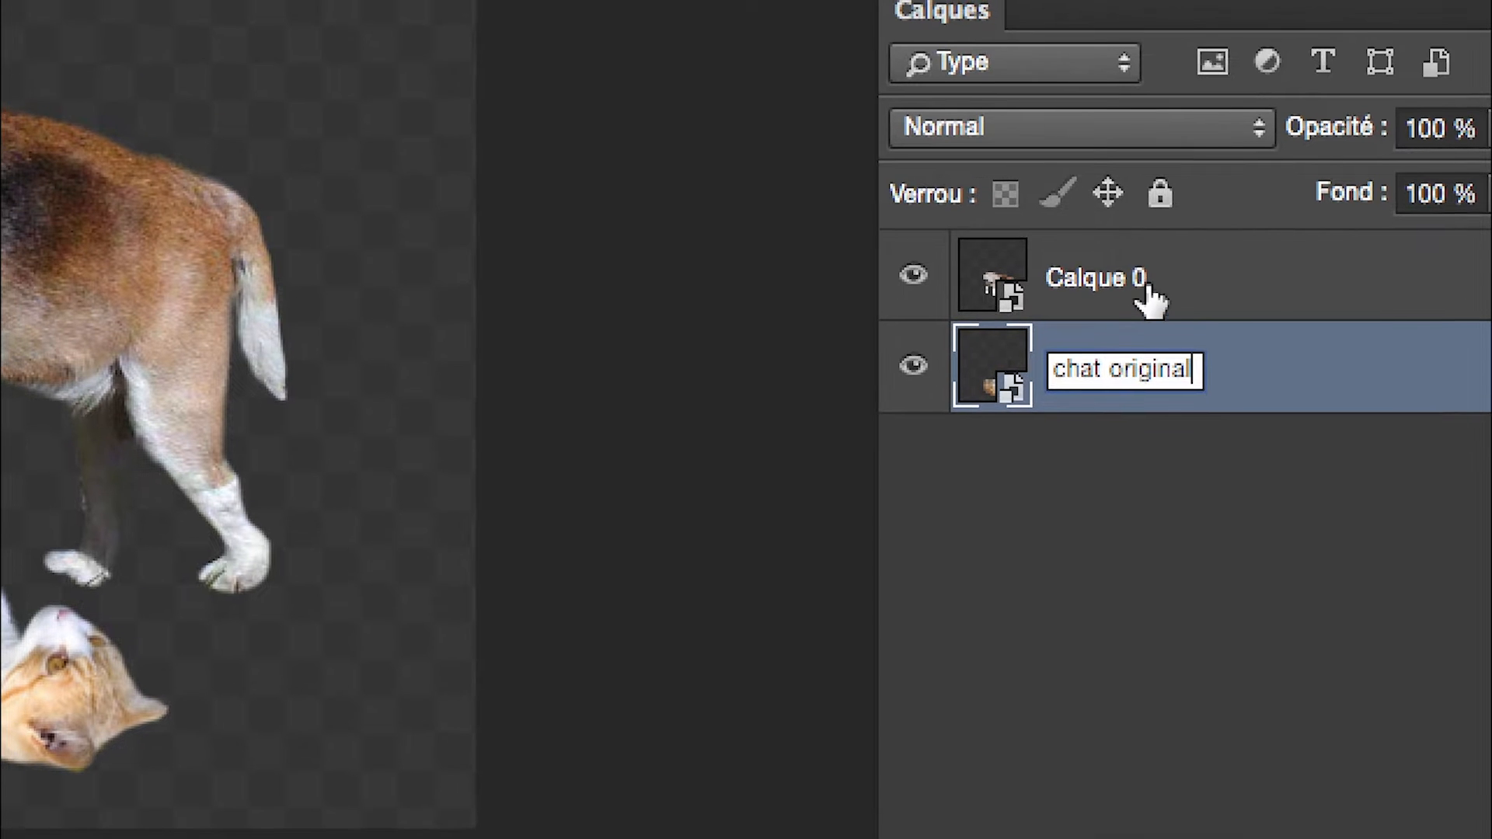
{"action": "double_click", "coordinate": [1134, 225]}
{"action": "type", "text": "chien original"}
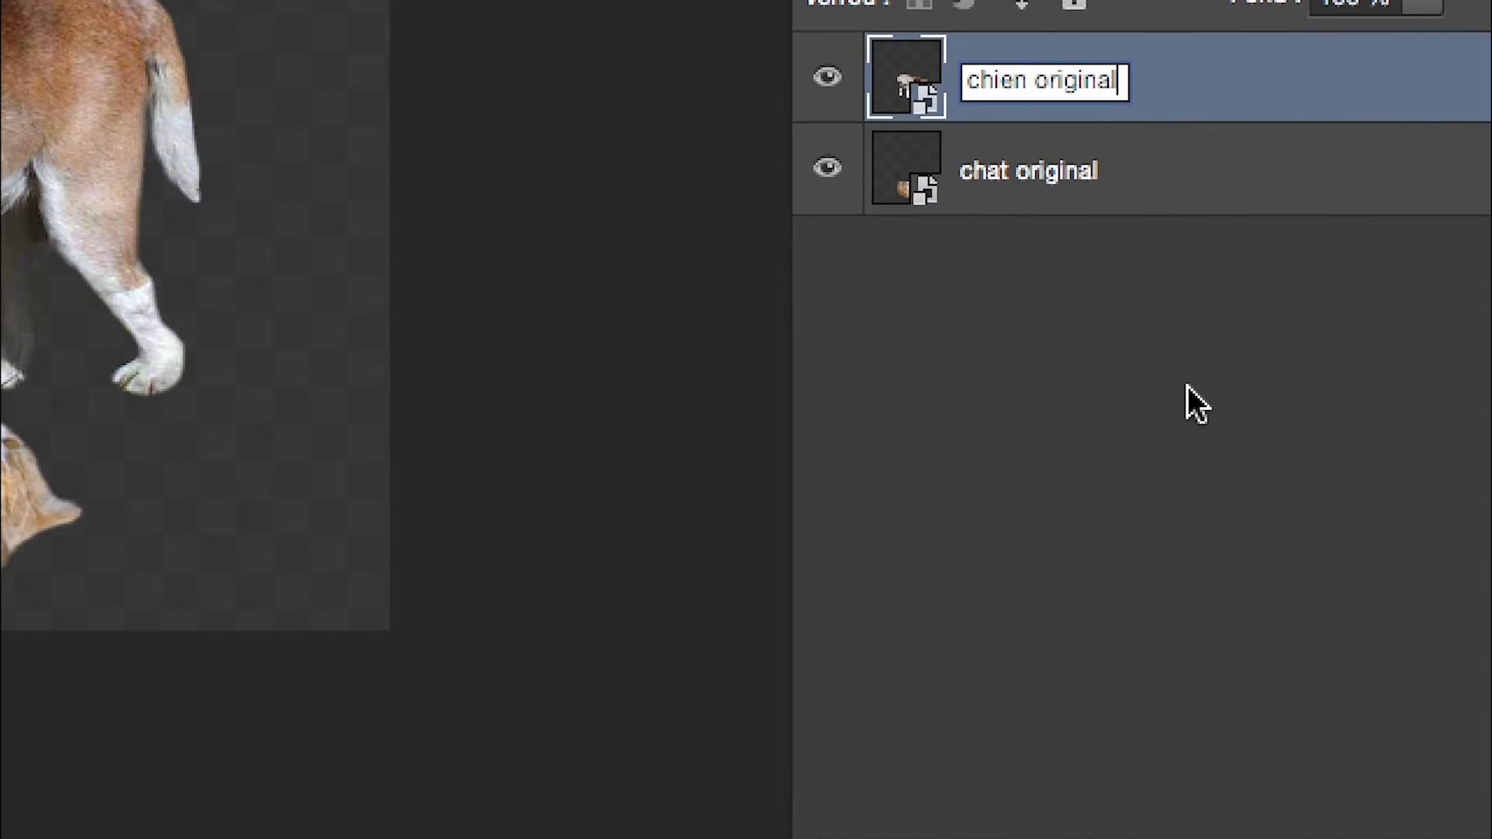
{"action": "left_click", "coordinate": [1275, 575]}
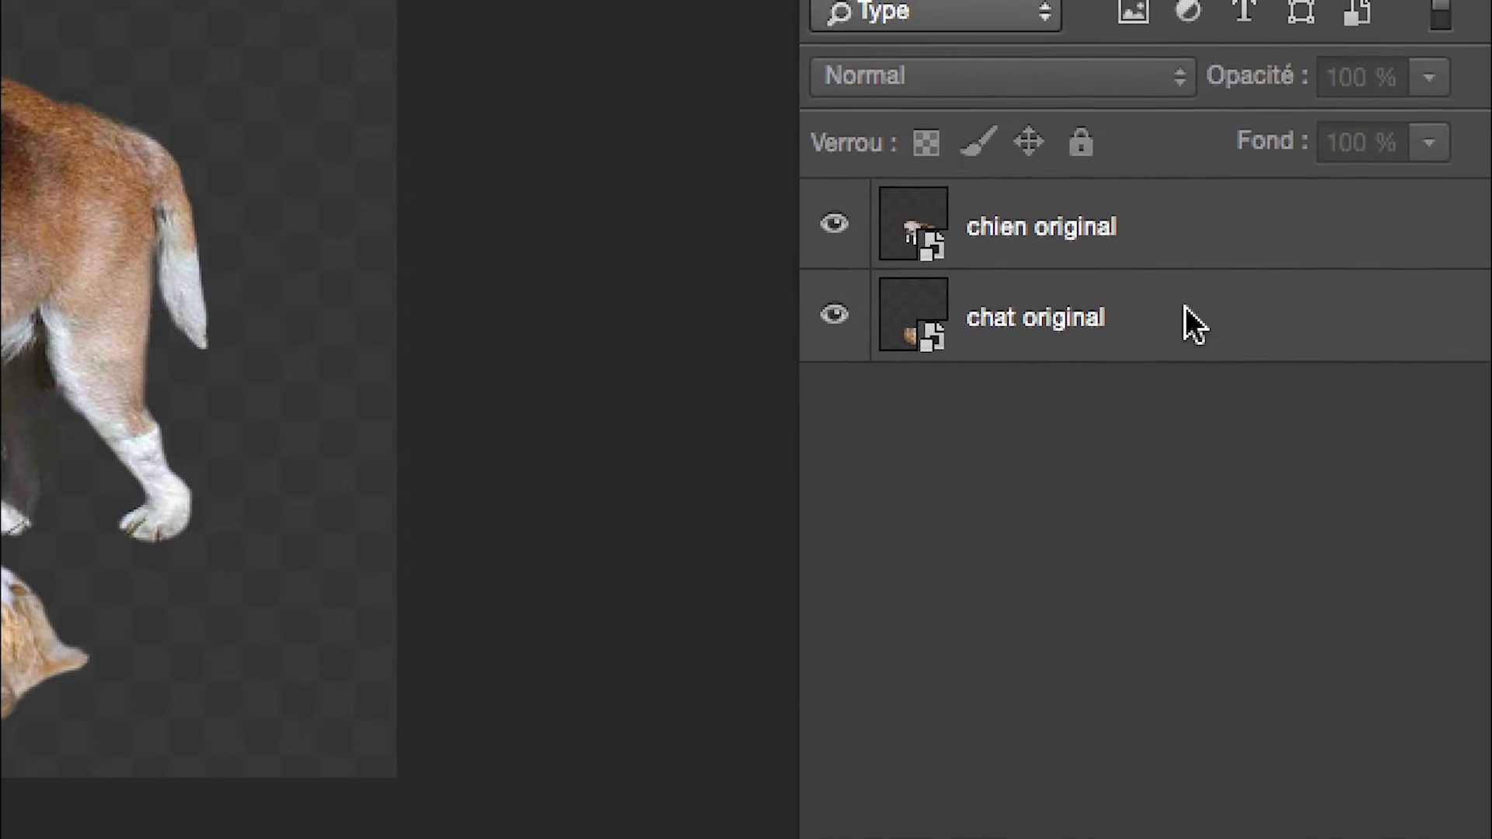
Duplicate the "chat original" layer and name the copy "chat écrasé".
{"action": "left_click", "coordinate": [1229, 387]}
{"action": "left_click_drag", "start_coordinate": [1174, 331], "coordinate": [1329, 641]}
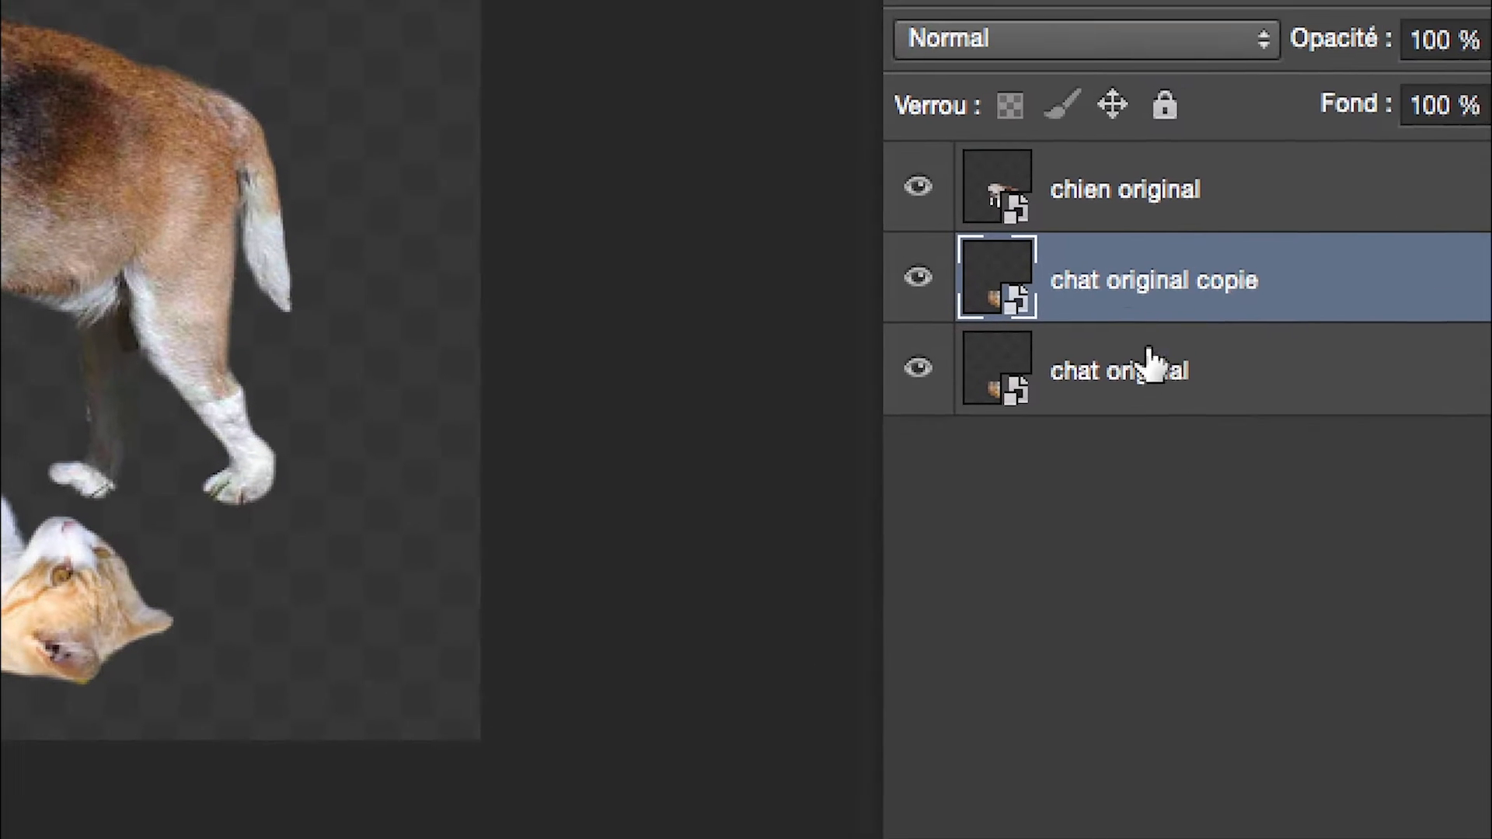
{"action": "double_click", "coordinate": [1147, 336]}
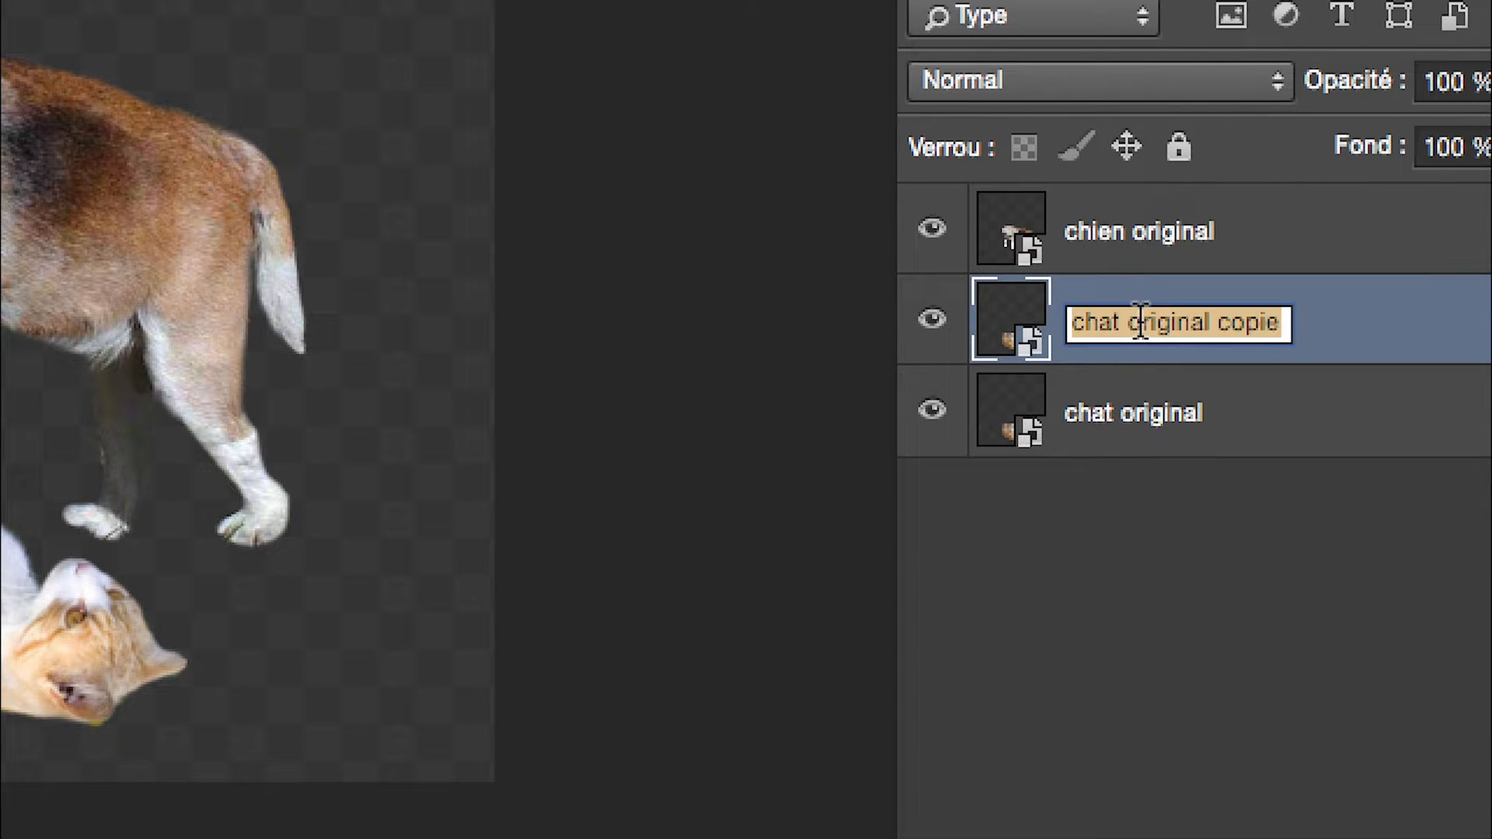
{"action": "left_click_drag", "start_coordinate": [1136, 323], "coordinate": [1309, 326]}
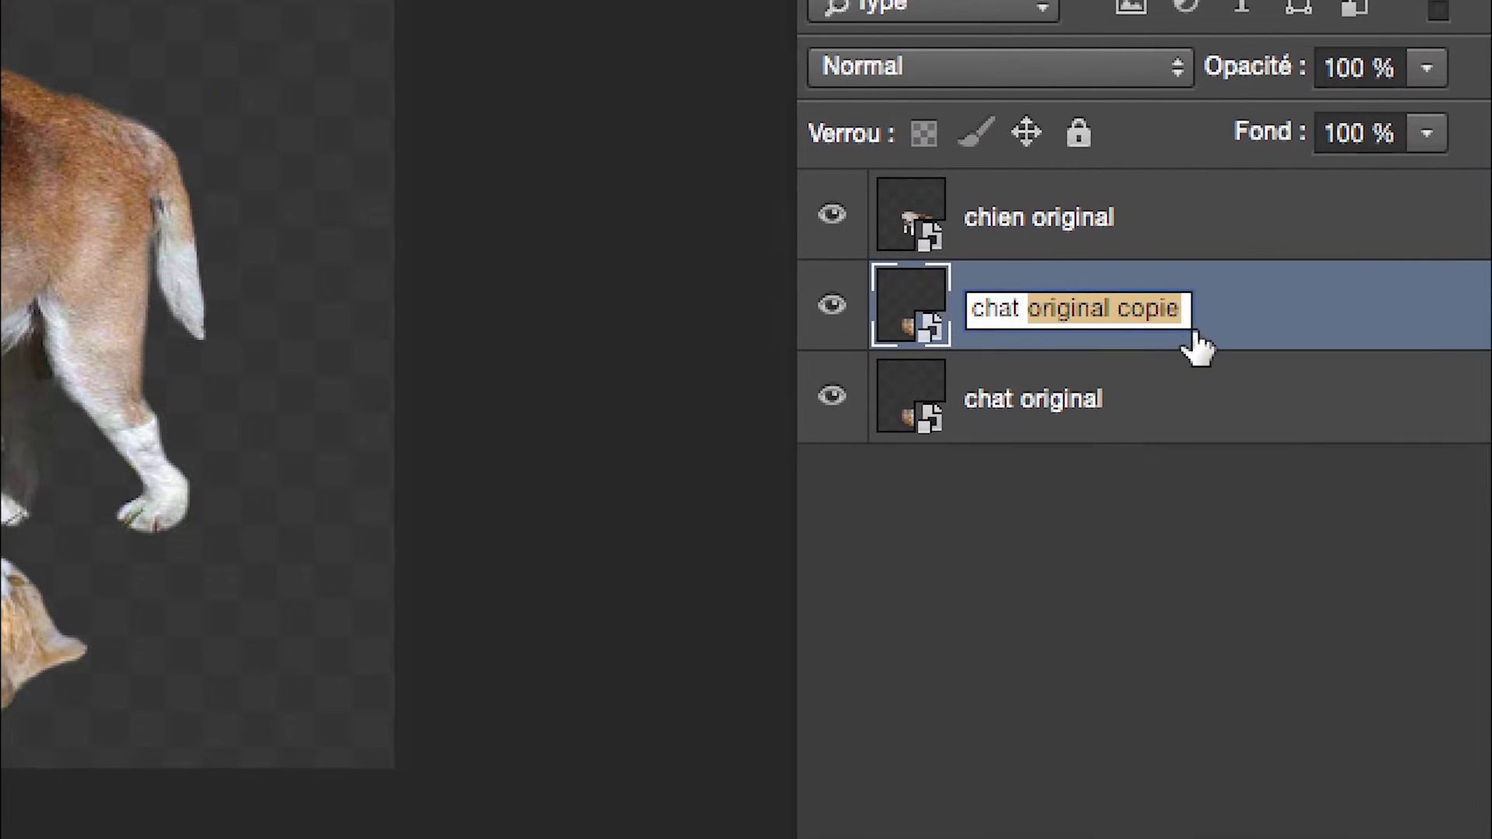
{"action": "type", "text": "écr"}
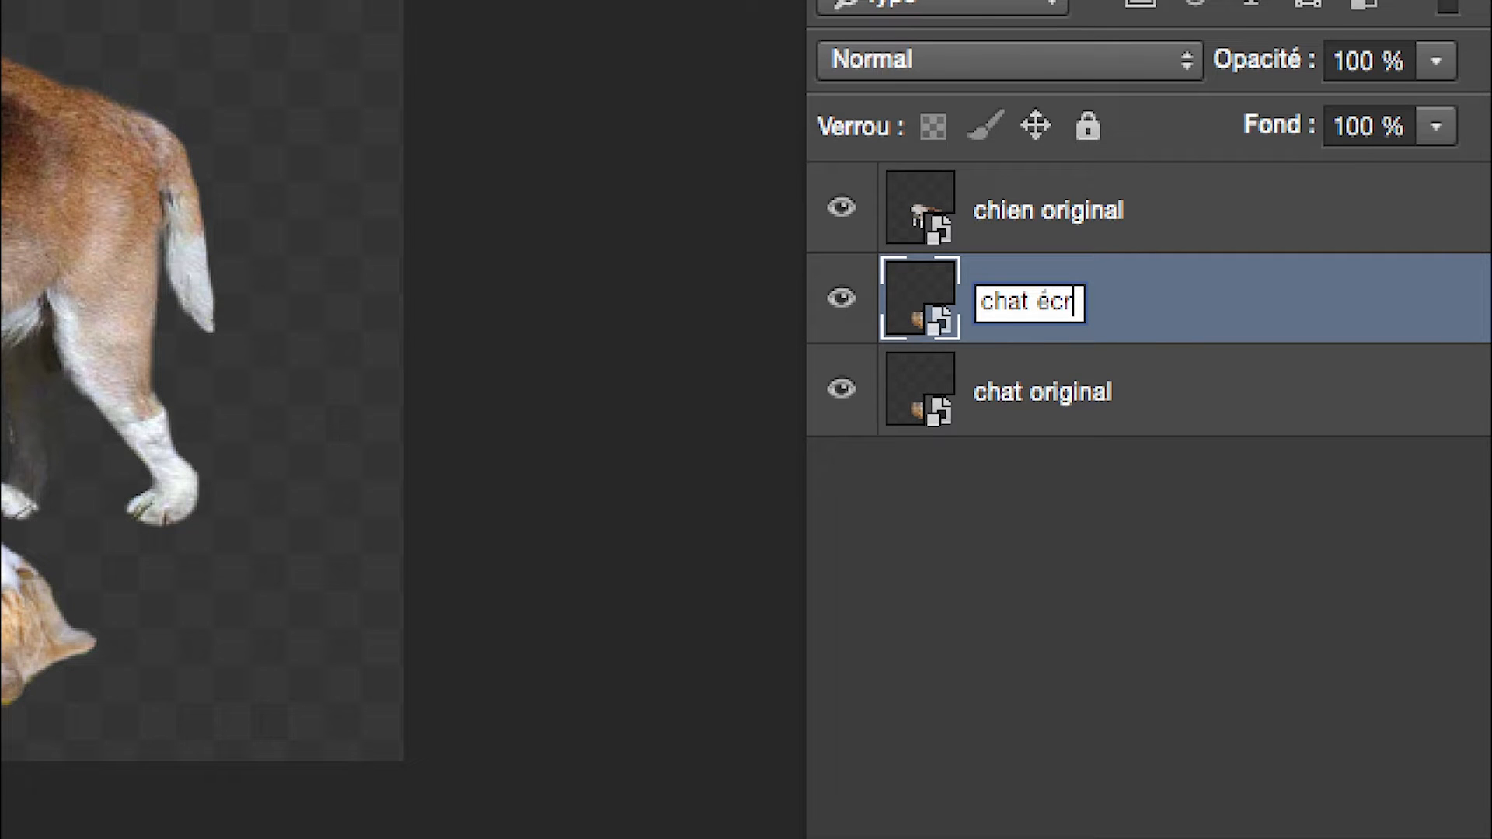
{"action": "type", "text": "asé"}
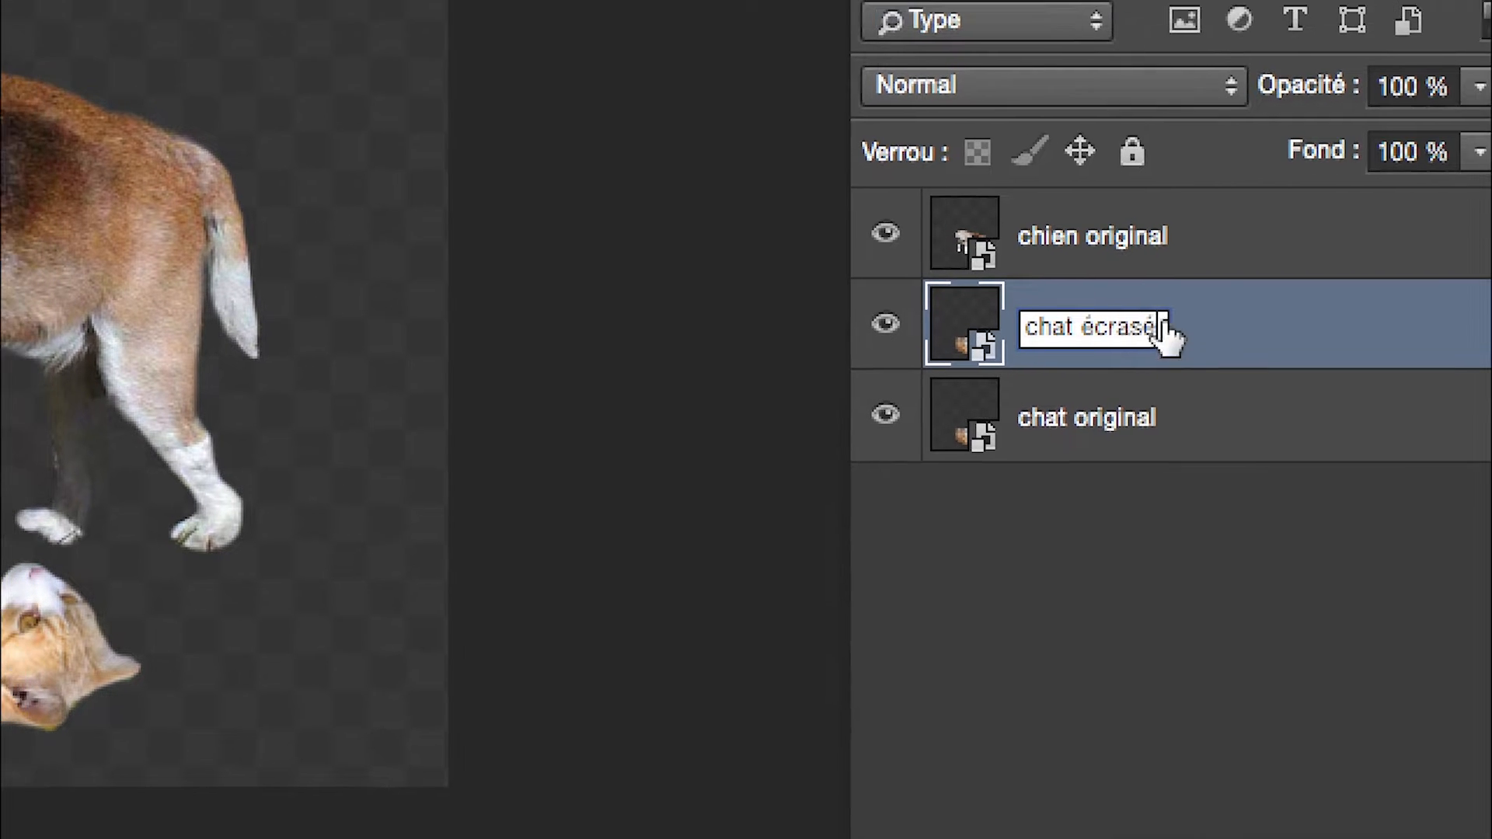
Extend the name of the "chat écrasé" layer to "chat position écrasé".
{"action": "triple_click", "coordinate": [1048, 302]}
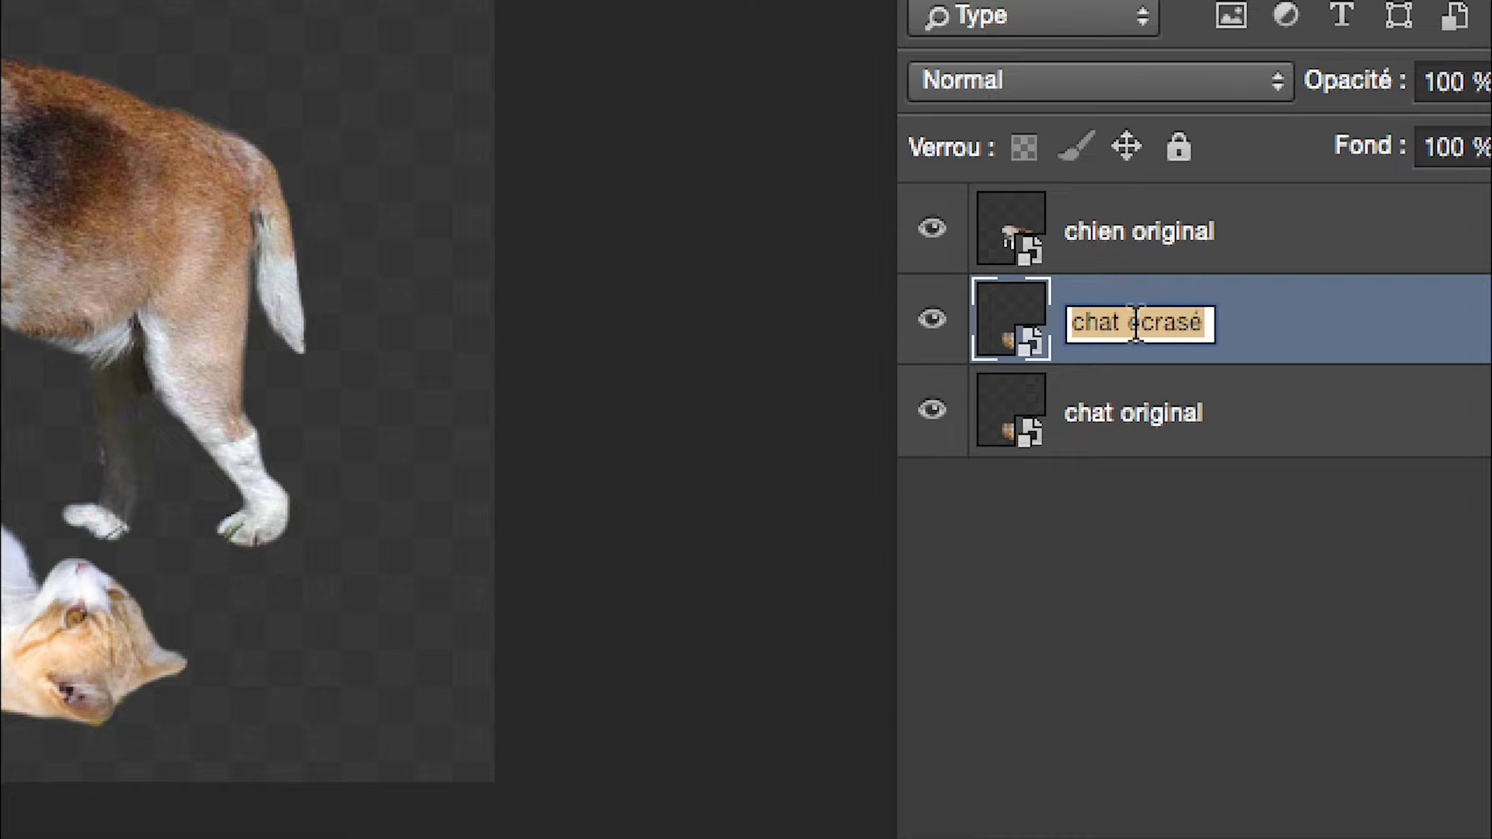
{"action": "left_click", "coordinate": [1133, 323]}
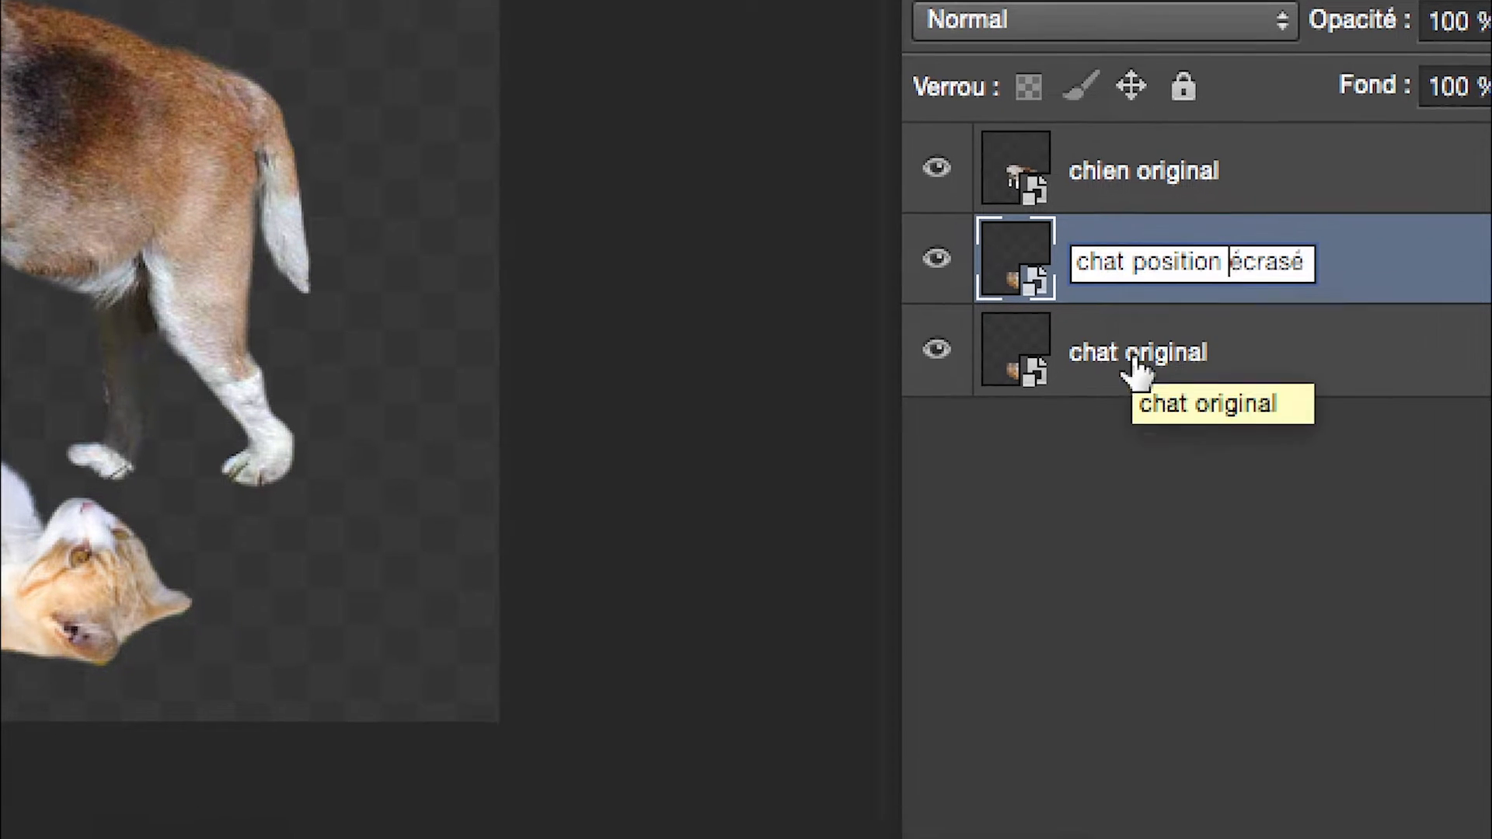
{"action": "left_click", "coordinate": [1158, 524]}
Make another duplicate of the "chat original" layer, keeping its default name.
{"action": "left_click", "coordinate": [1142, 417]}
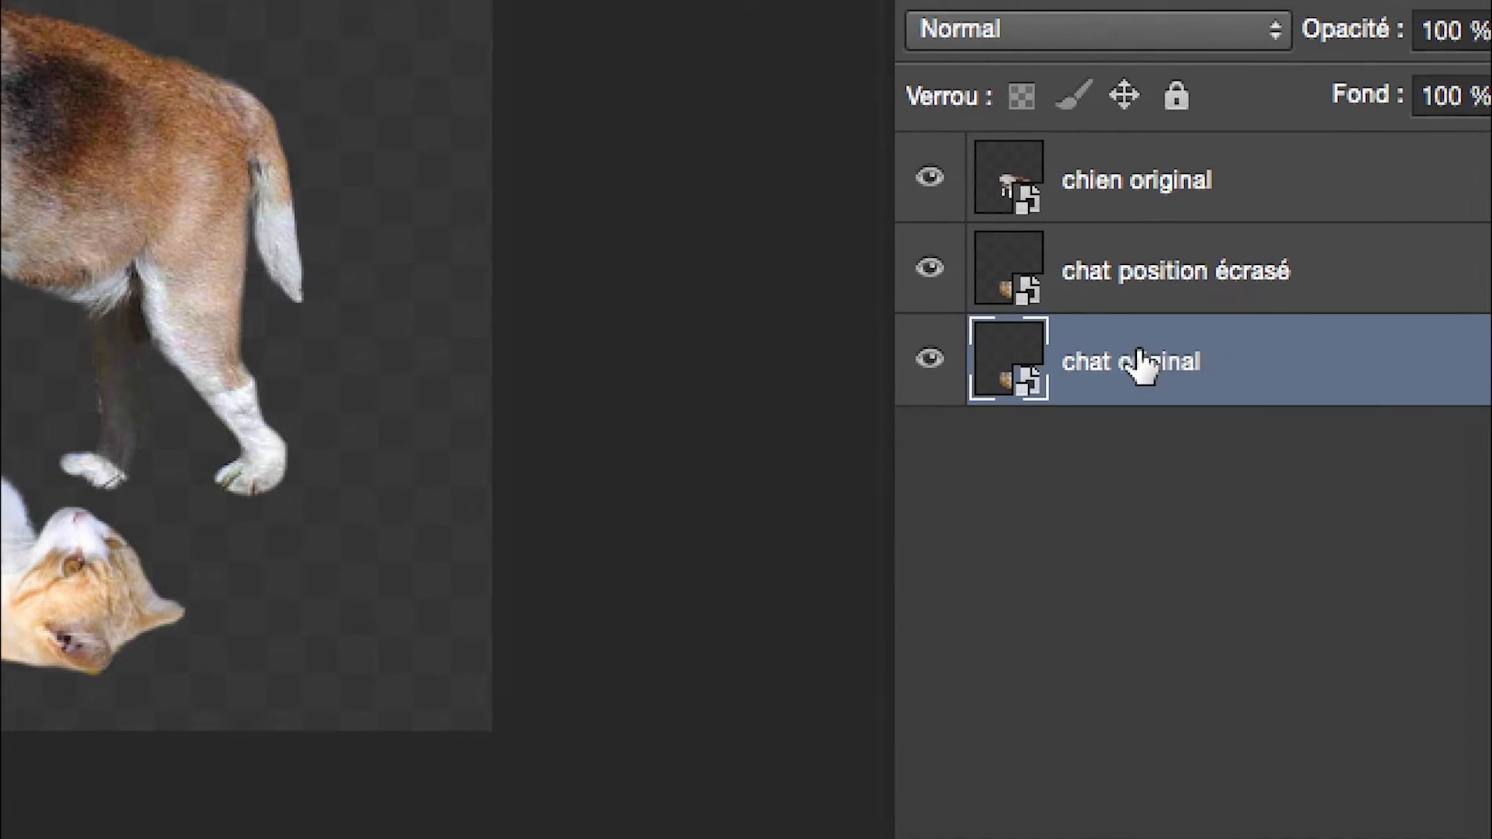
{"action": "left_click_drag", "start_coordinate": [1138, 365], "coordinate": [1491, 838]}
{"action": "left_click_drag", "start_coordinate": [1326, 641], "coordinate": [1327, 643]}
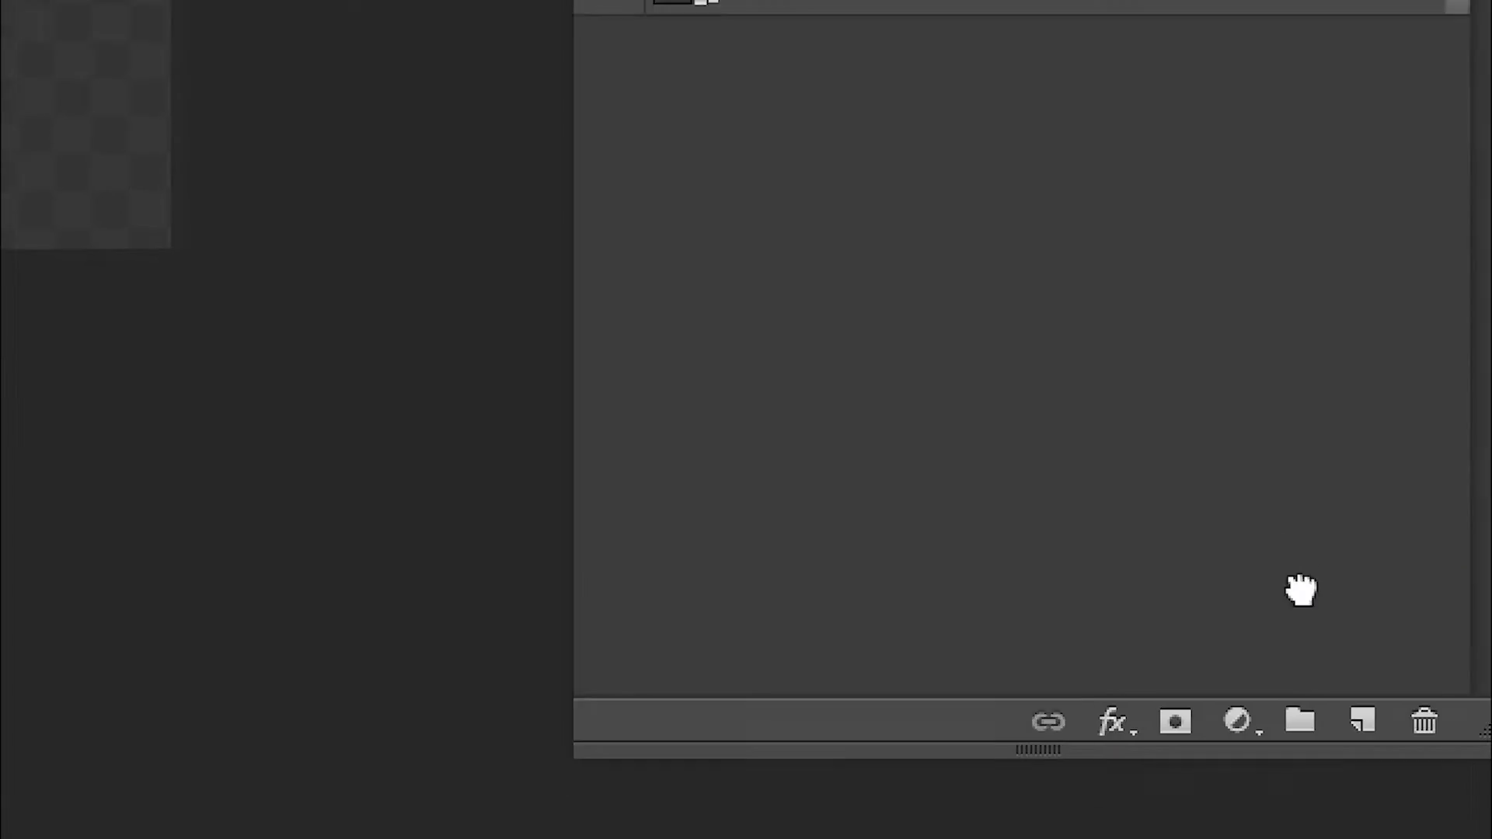
Rename the "chat position écrasé" layer as "chat position relevé".
{"action": "left_click", "coordinate": [1166, 343]}
{"action": "double_click", "coordinate": [1156, 325]}
{"action": "left_click", "coordinate": [1247, 322]}
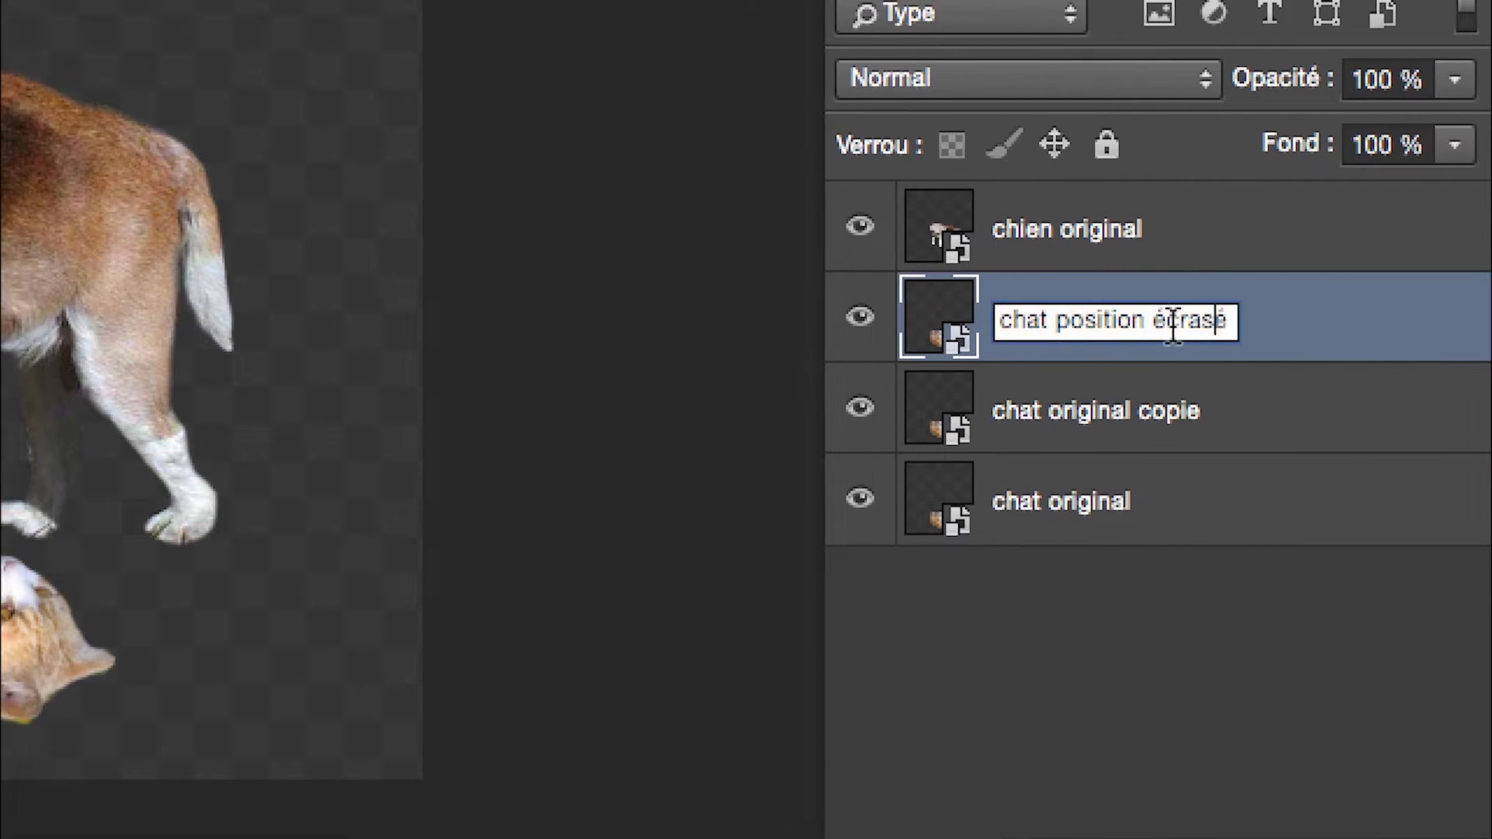
{"action": "left_click_drag", "start_coordinate": [1186, 322], "coordinate": [1199, 322]}
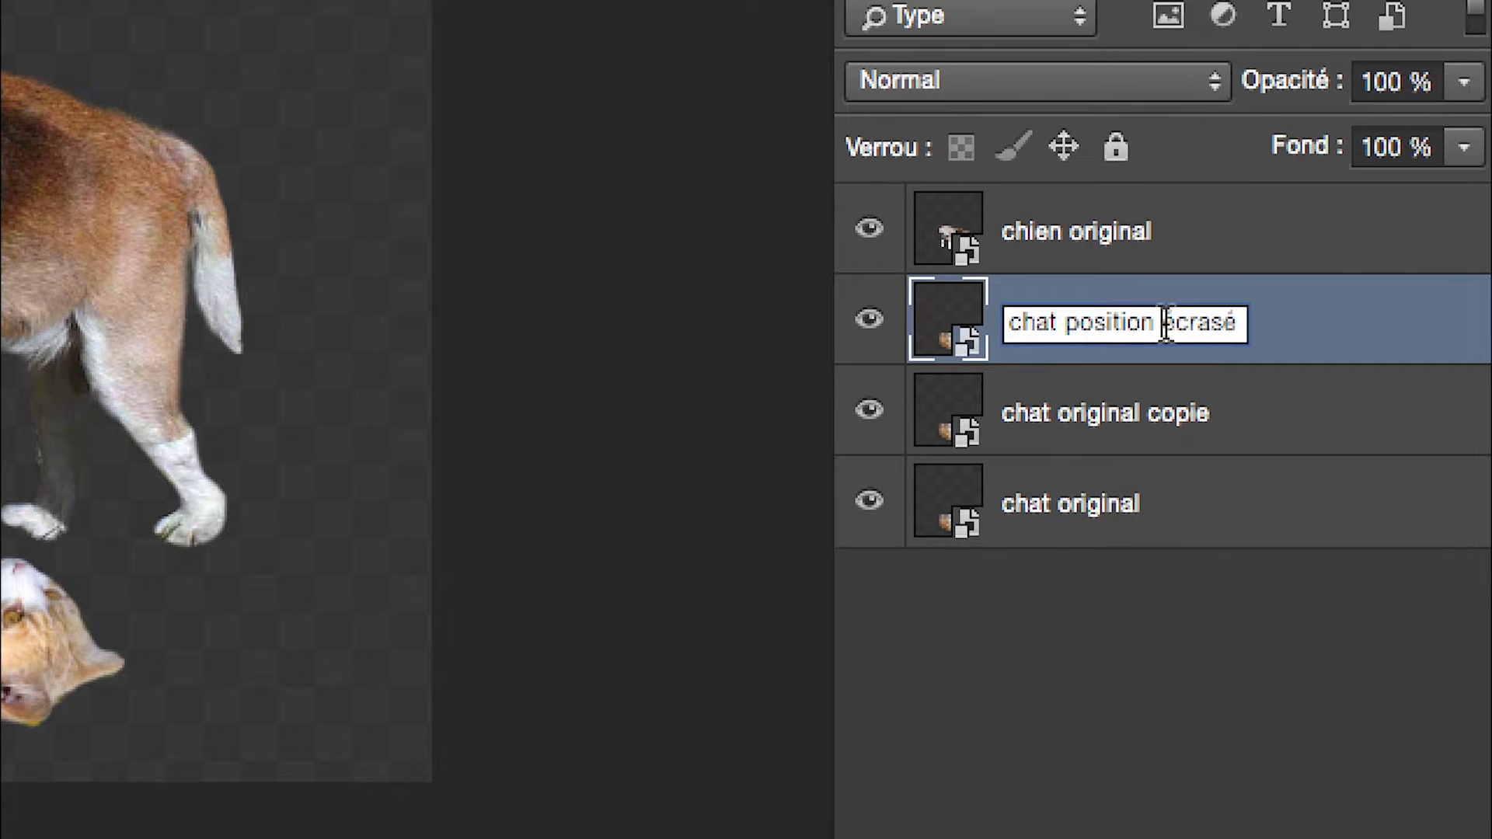
{"action": "triple_click", "coordinate": [1165, 323]}
{"action": "left_click", "coordinate": [1167, 322]}
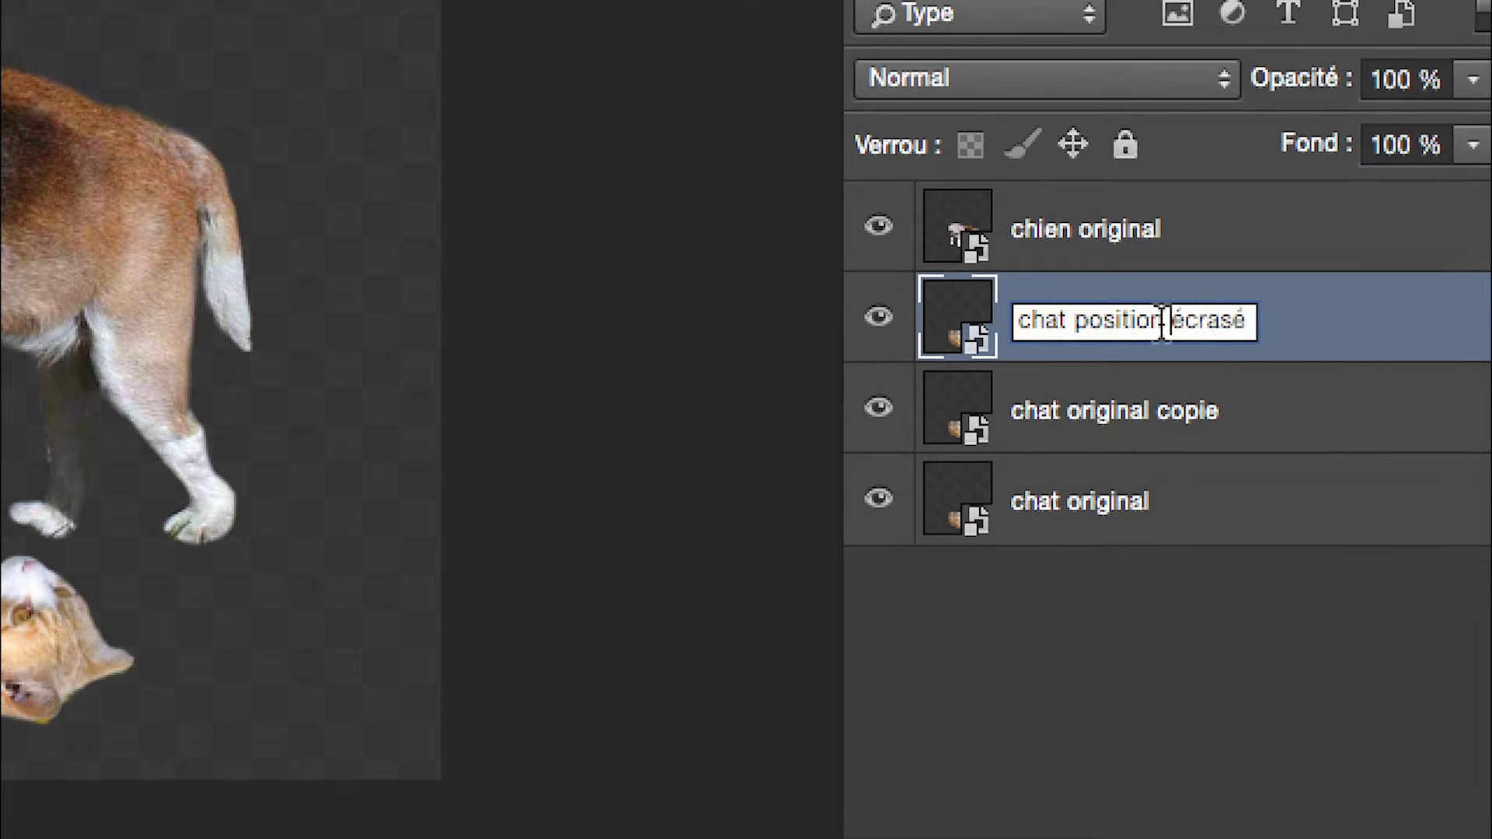
{"action": "left_click_drag", "start_coordinate": [1164, 322], "coordinate": [1248, 324]}
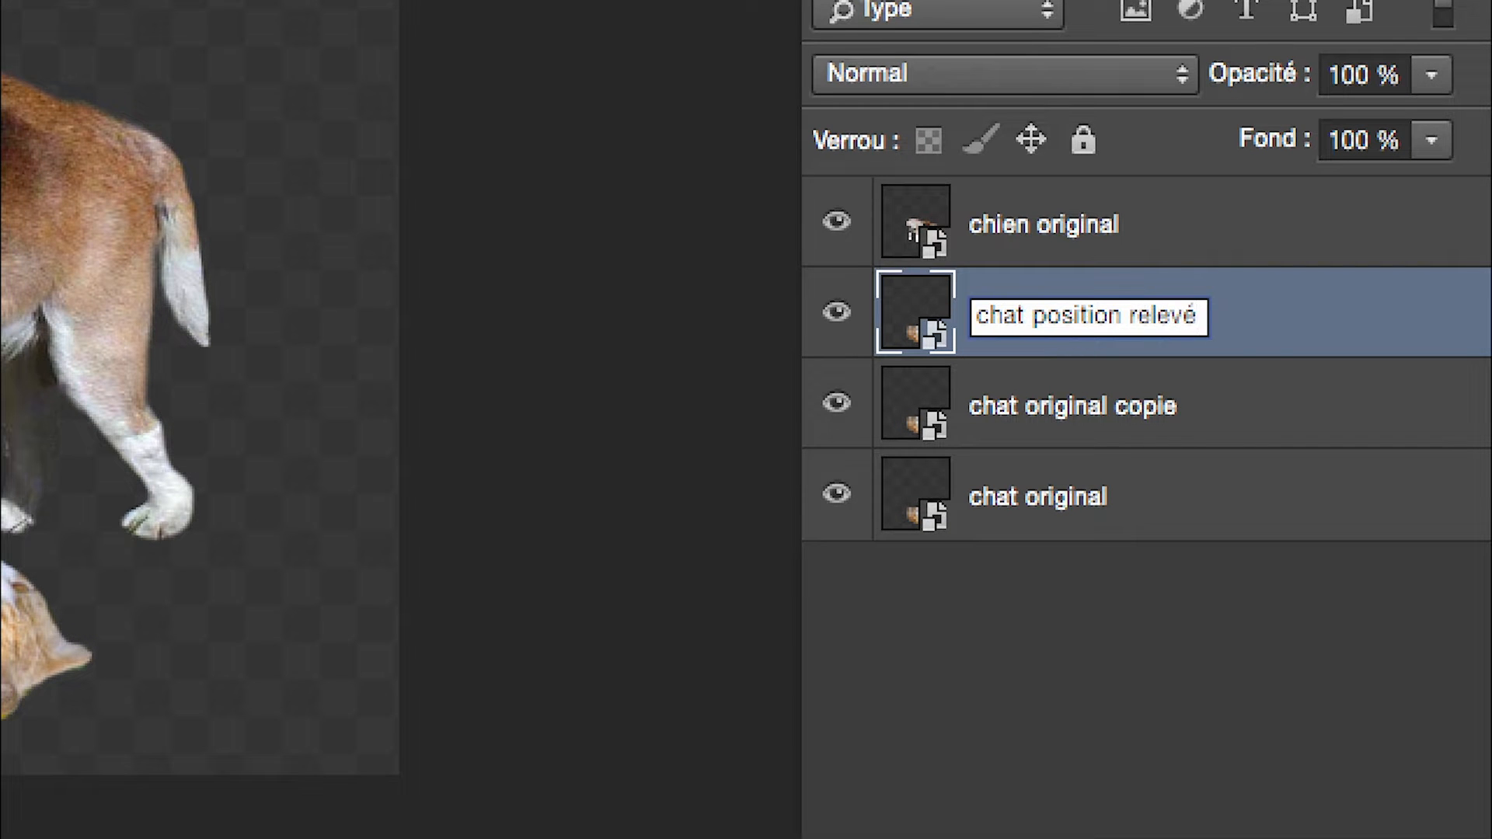
{"action": "key", "text": "Return"}
Duplicate the "chien original" layer and name the copy "chien écrasant".
{"action": "left_click", "coordinate": [1190, 233]}
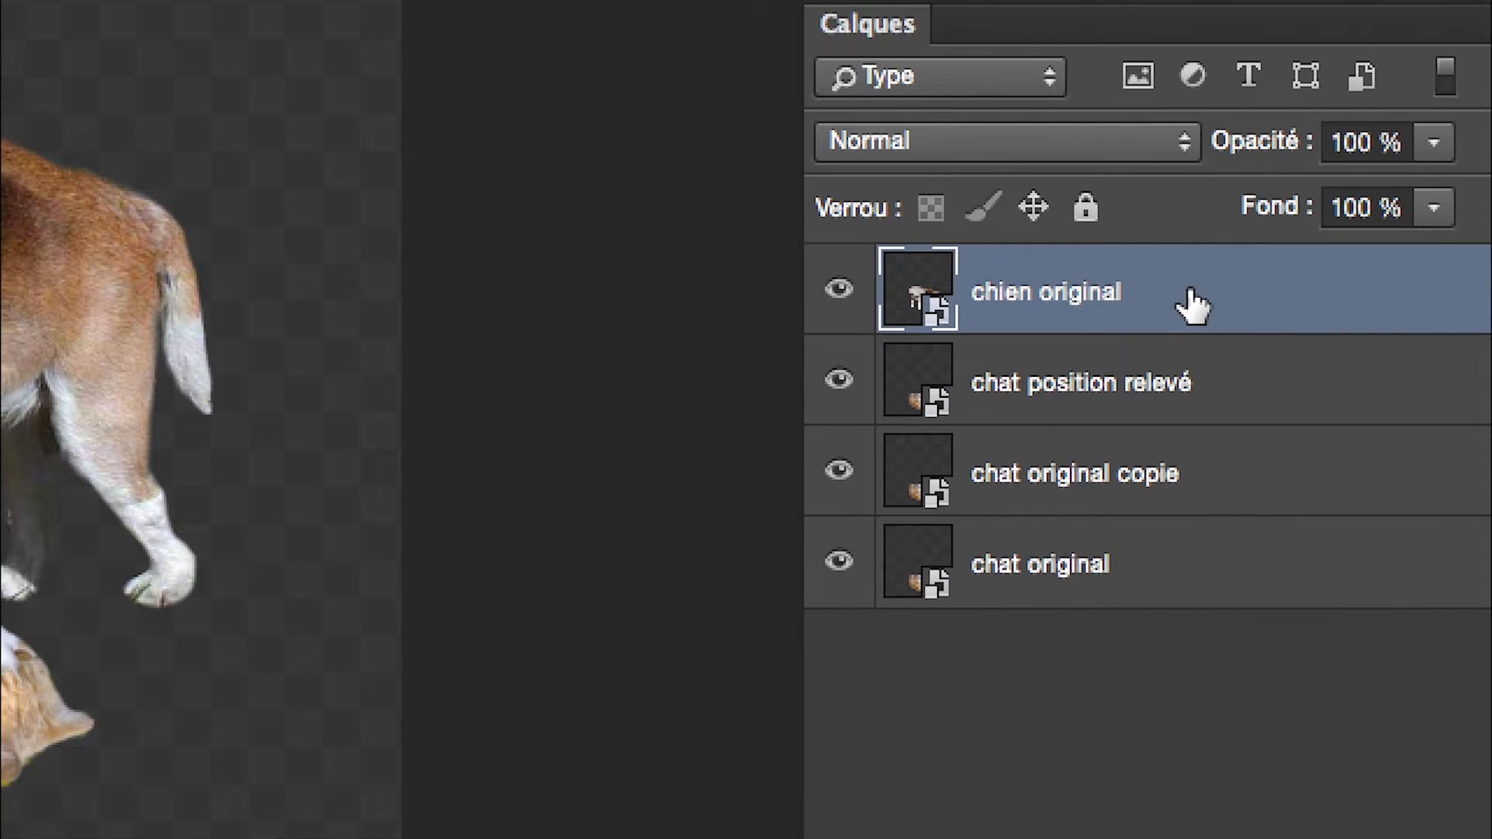
{"action": "left_click_drag", "start_coordinate": [1191, 304], "coordinate": [1491, 838]}
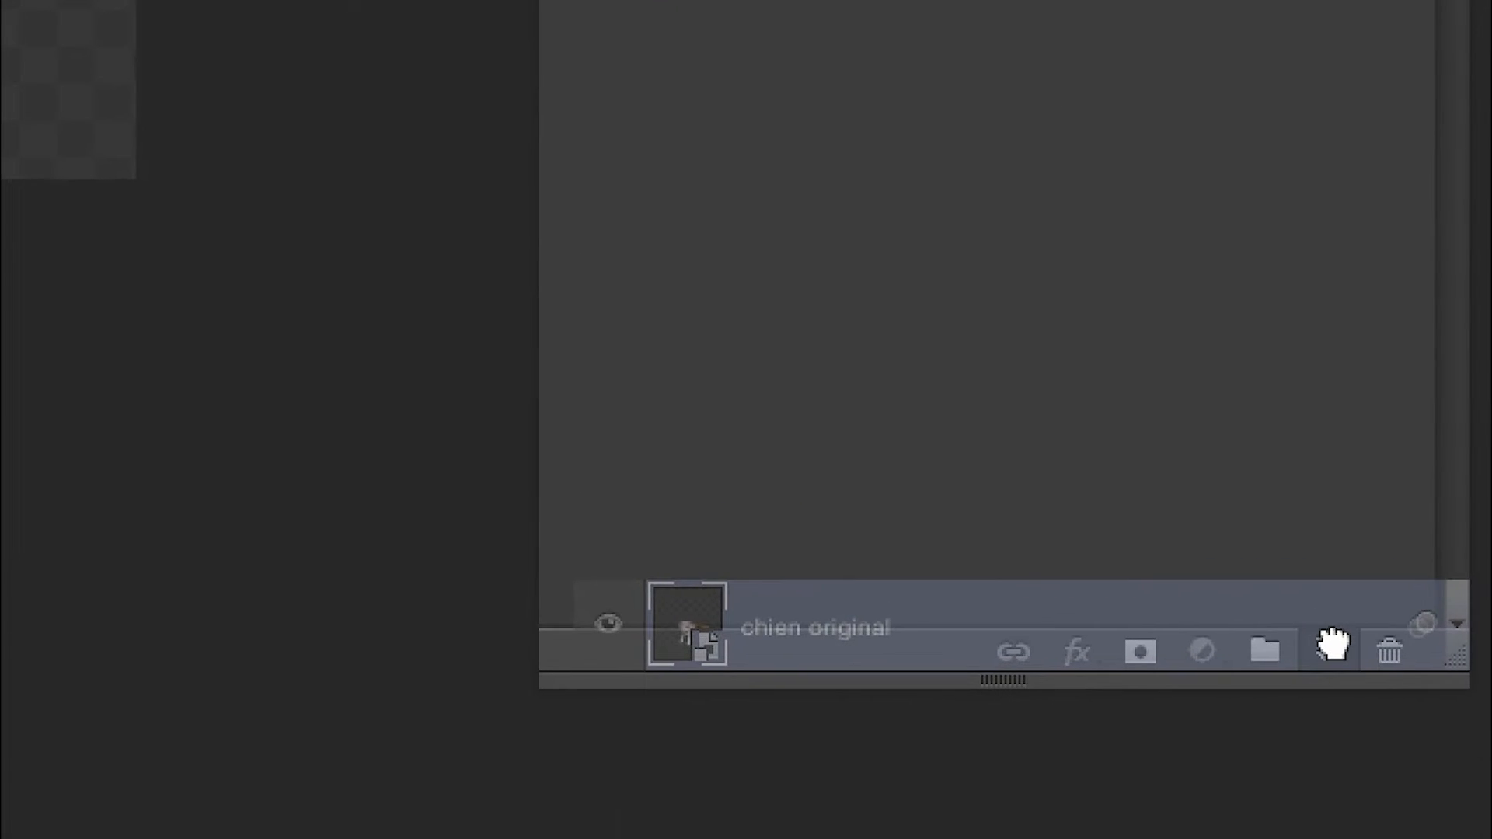
{"action": "left_click_drag", "start_coordinate": [1332, 644], "coordinate": [1332, 643]}
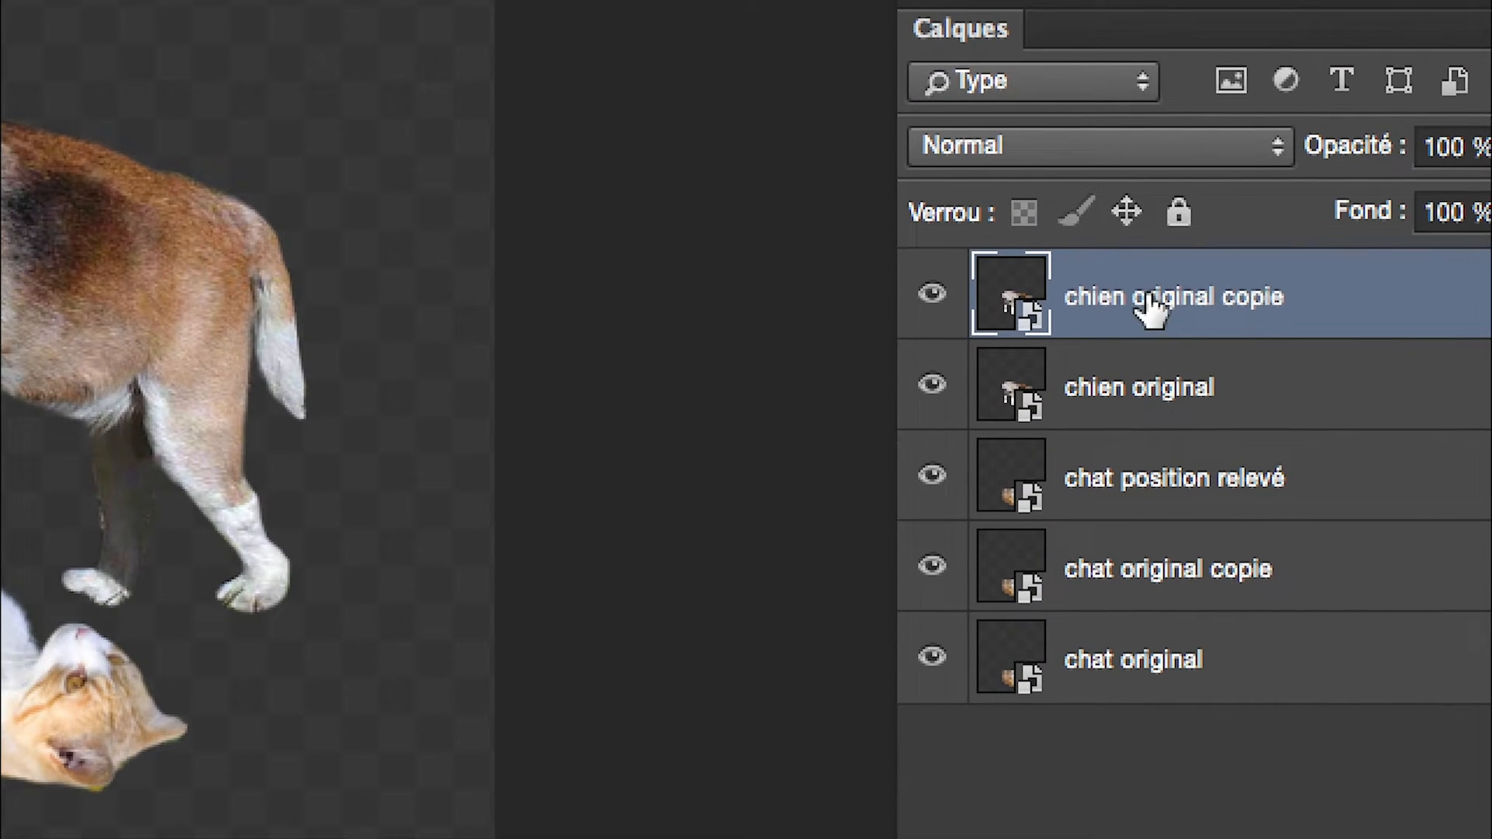
{"action": "double_click", "coordinate": [1174, 294]}
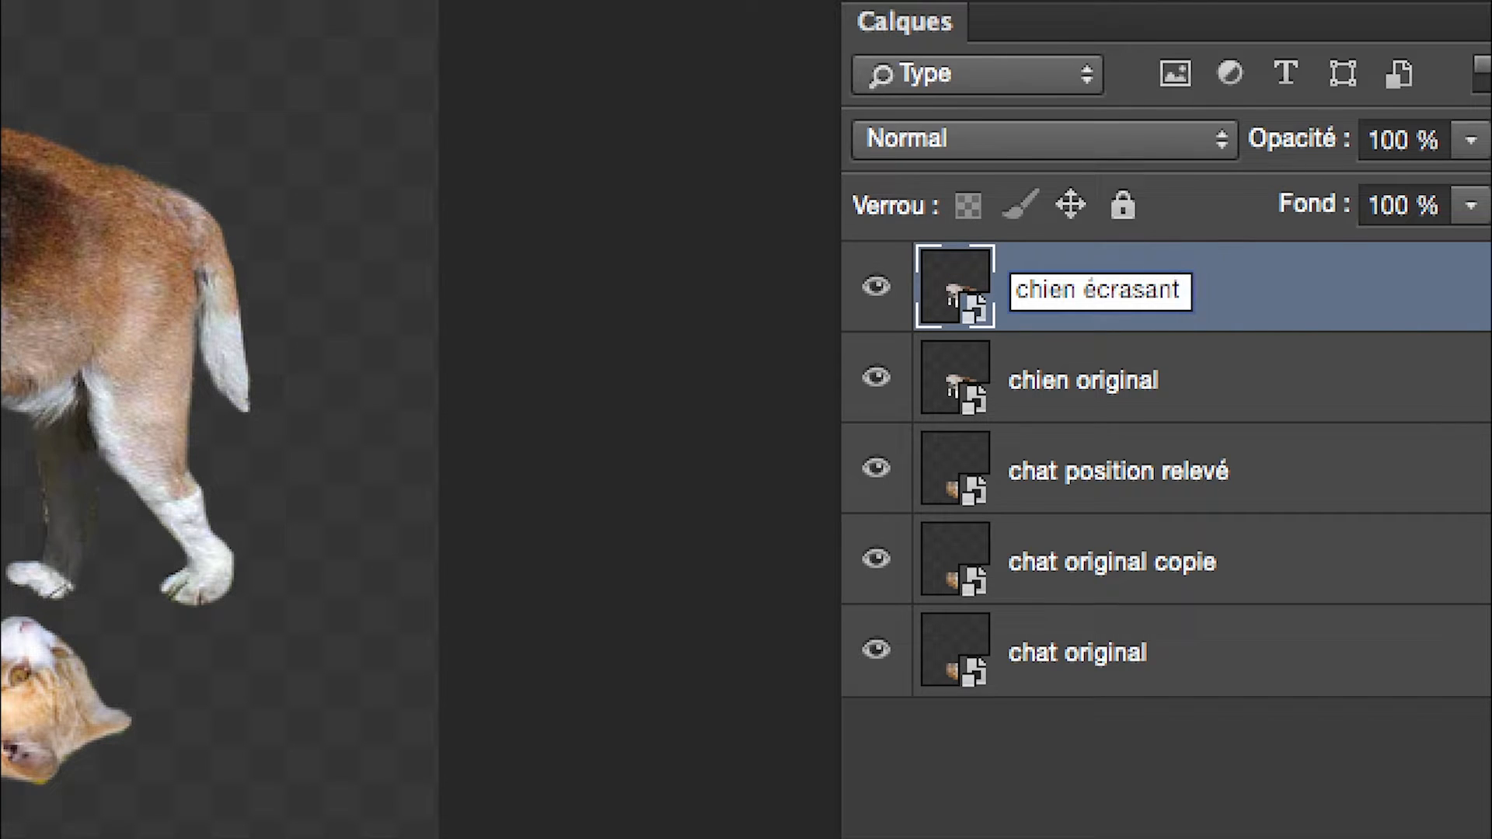
{"action": "key", "text": "Return"}
Duplicate the "chien écrasant" layer and name the copy "chien relevé".
{"action": "left_click_drag", "start_coordinate": [1265, 299], "coordinate": [1491, 838]}
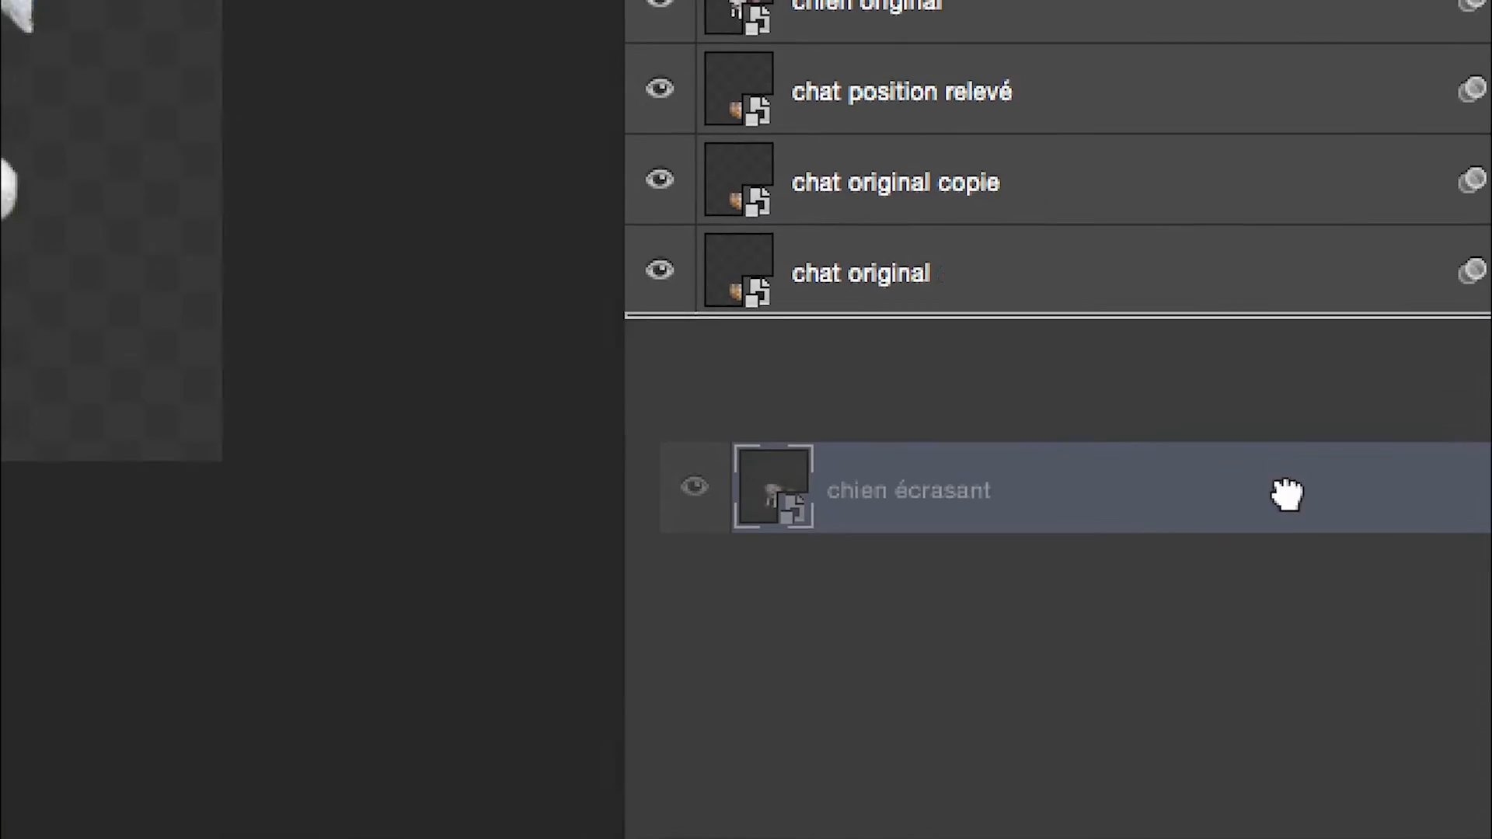
{"action": "left_click_drag", "start_coordinate": [1287, 494], "coordinate": [1418, 838]}
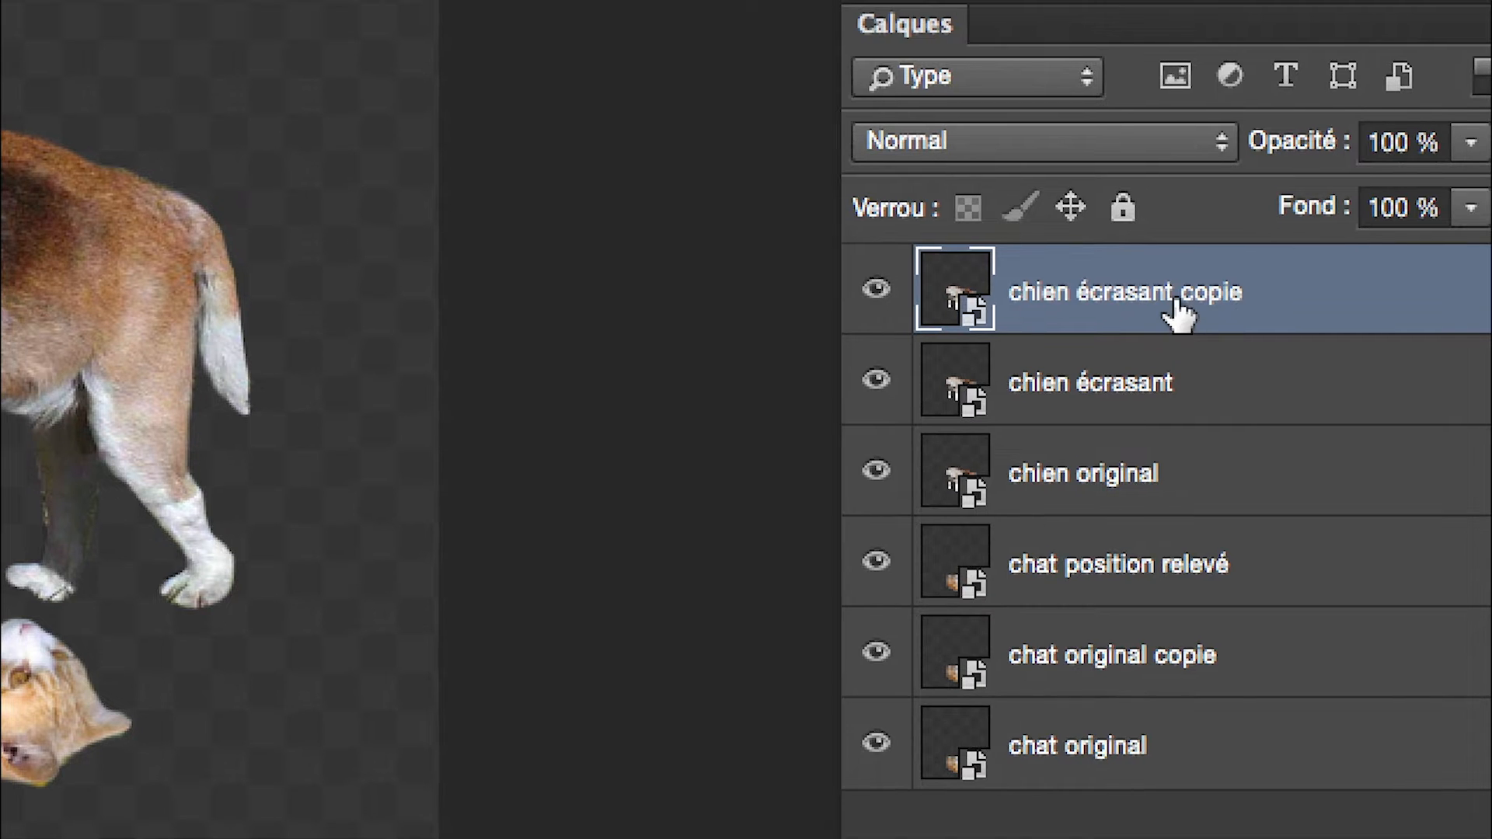
{"action": "double_click", "coordinate": [1189, 280]}
{"action": "key", "text": "Right"}
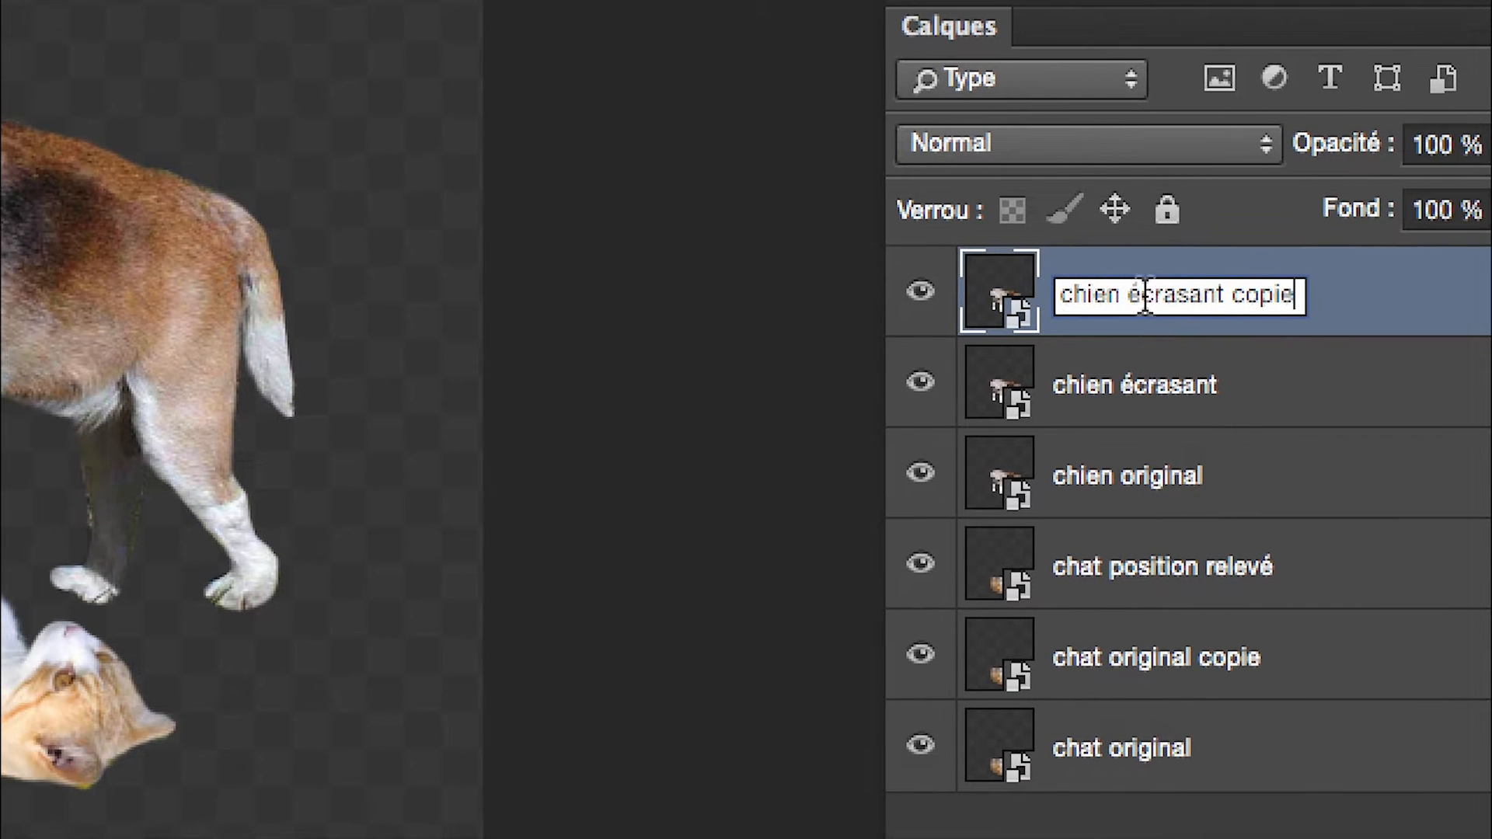
{"action": "left_click_drag", "start_coordinate": [1093, 295], "coordinate": [1218, 313]}
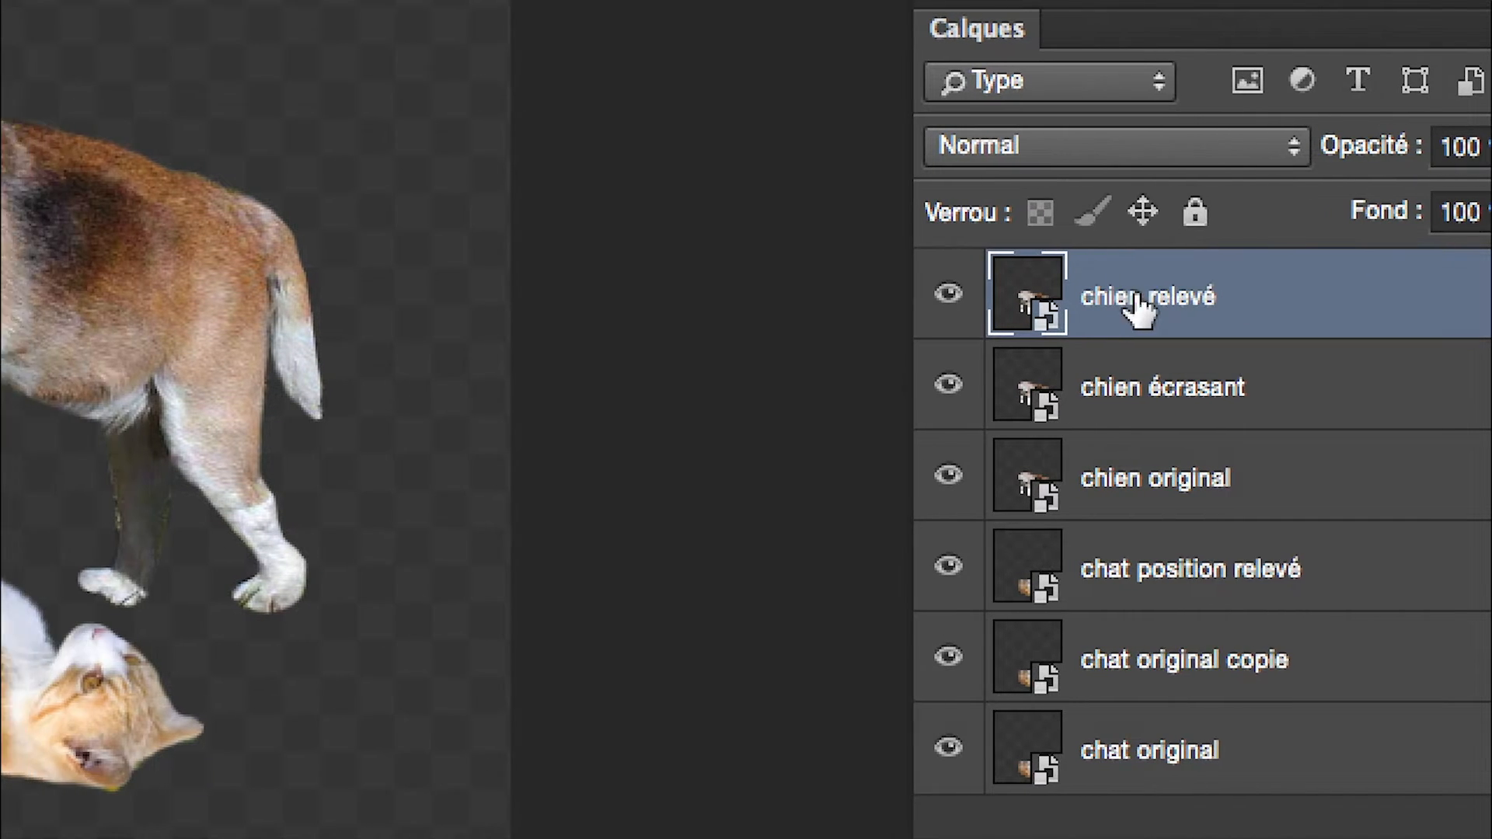
Duplicate the "chien relevé" layer and name the copy "chien super relevé".
{"action": "left_click_drag", "start_coordinate": [1135, 315], "coordinate": [1329, 648]}
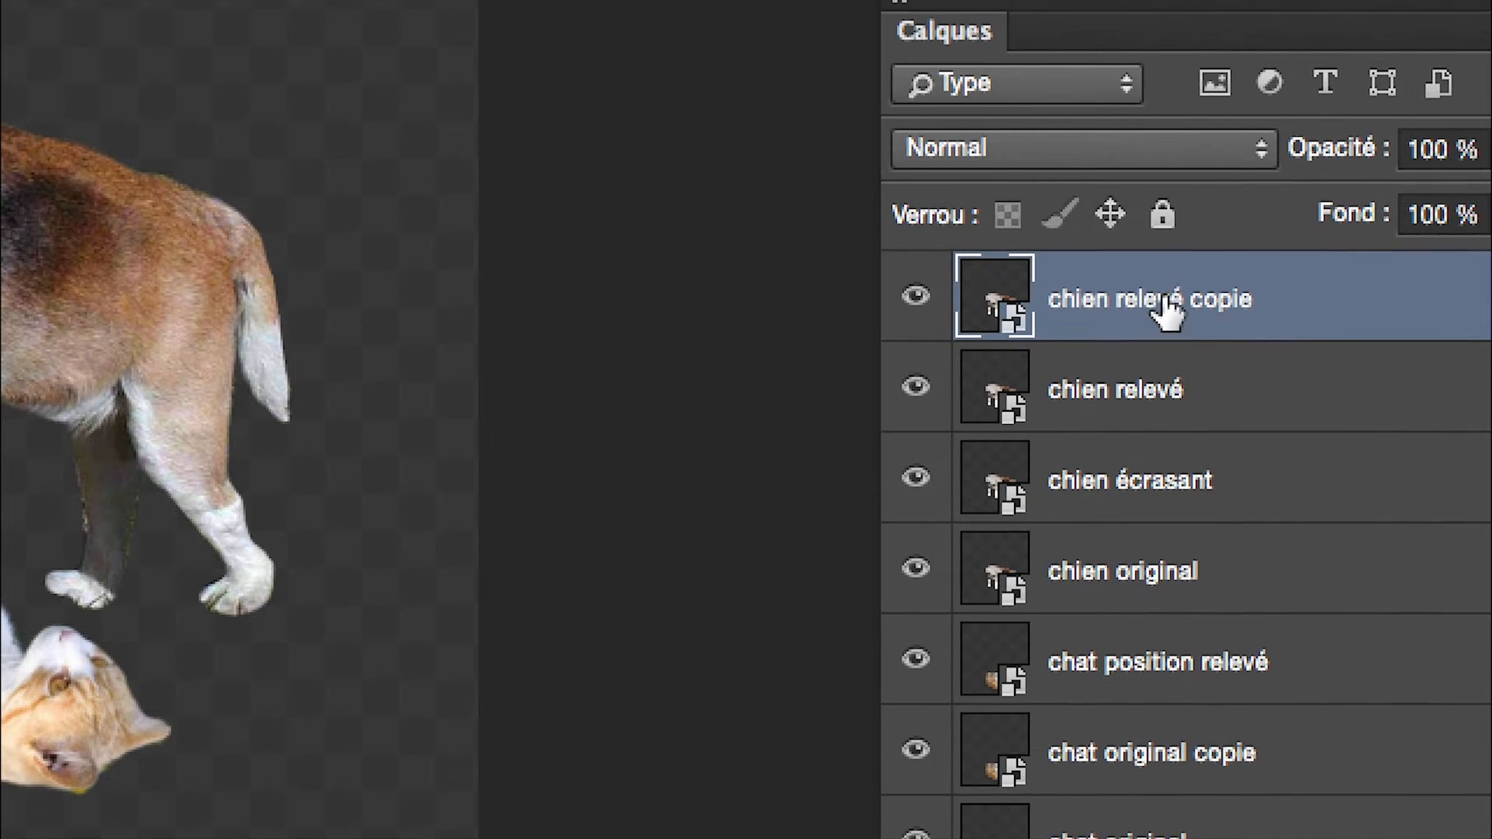
{"action": "double_click", "coordinate": [1103, 244]}
{"action": "left_click", "coordinate": [1146, 241]}
{"action": "left_click_drag", "start_coordinate": [1148, 301], "coordinate": [1320, 324]}
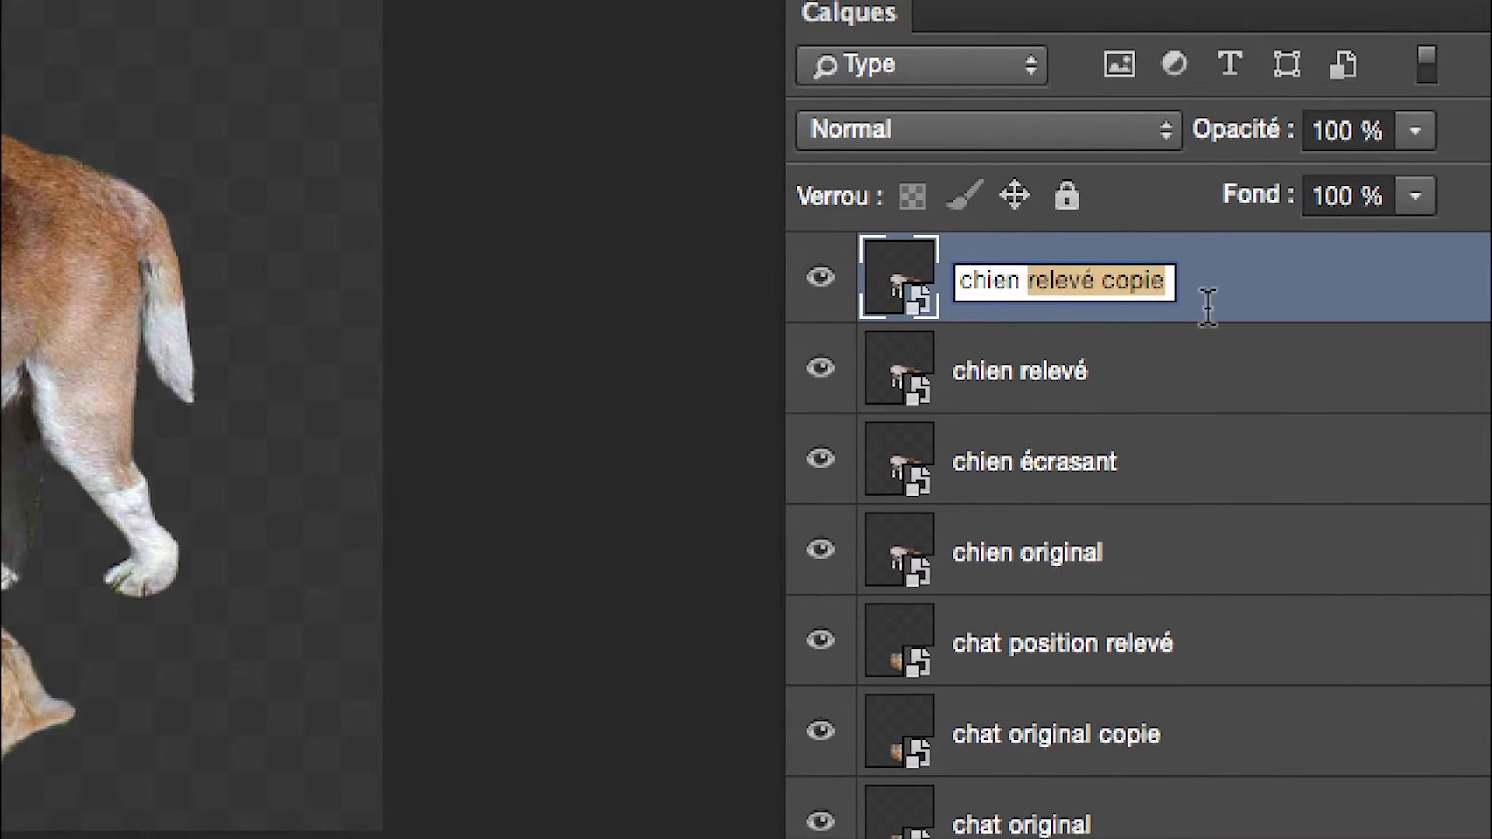
{"action": "type", "text": "super"}
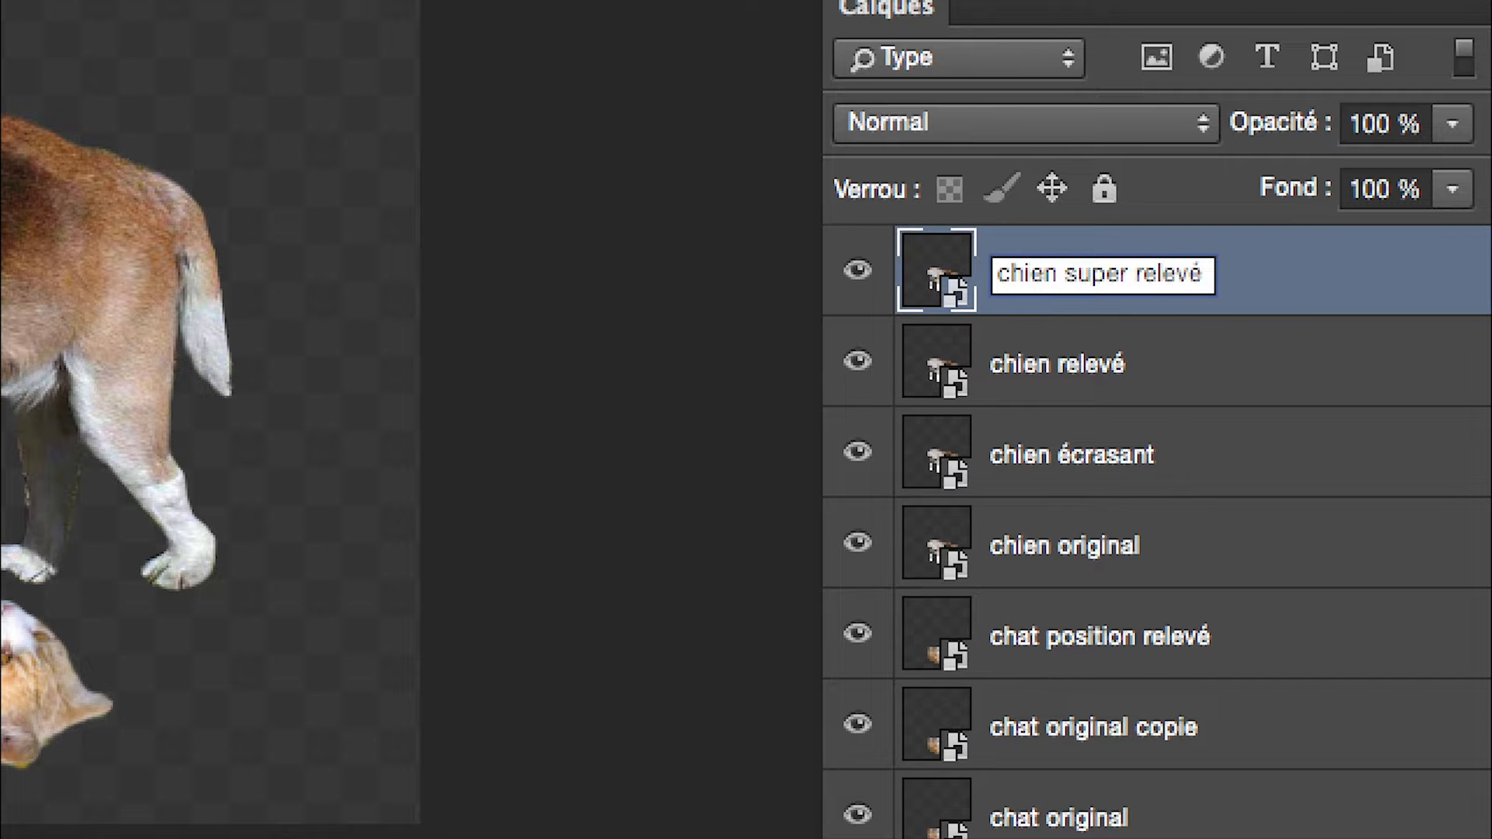
{"action": "left_click", "coordinate": [1277, 268]}
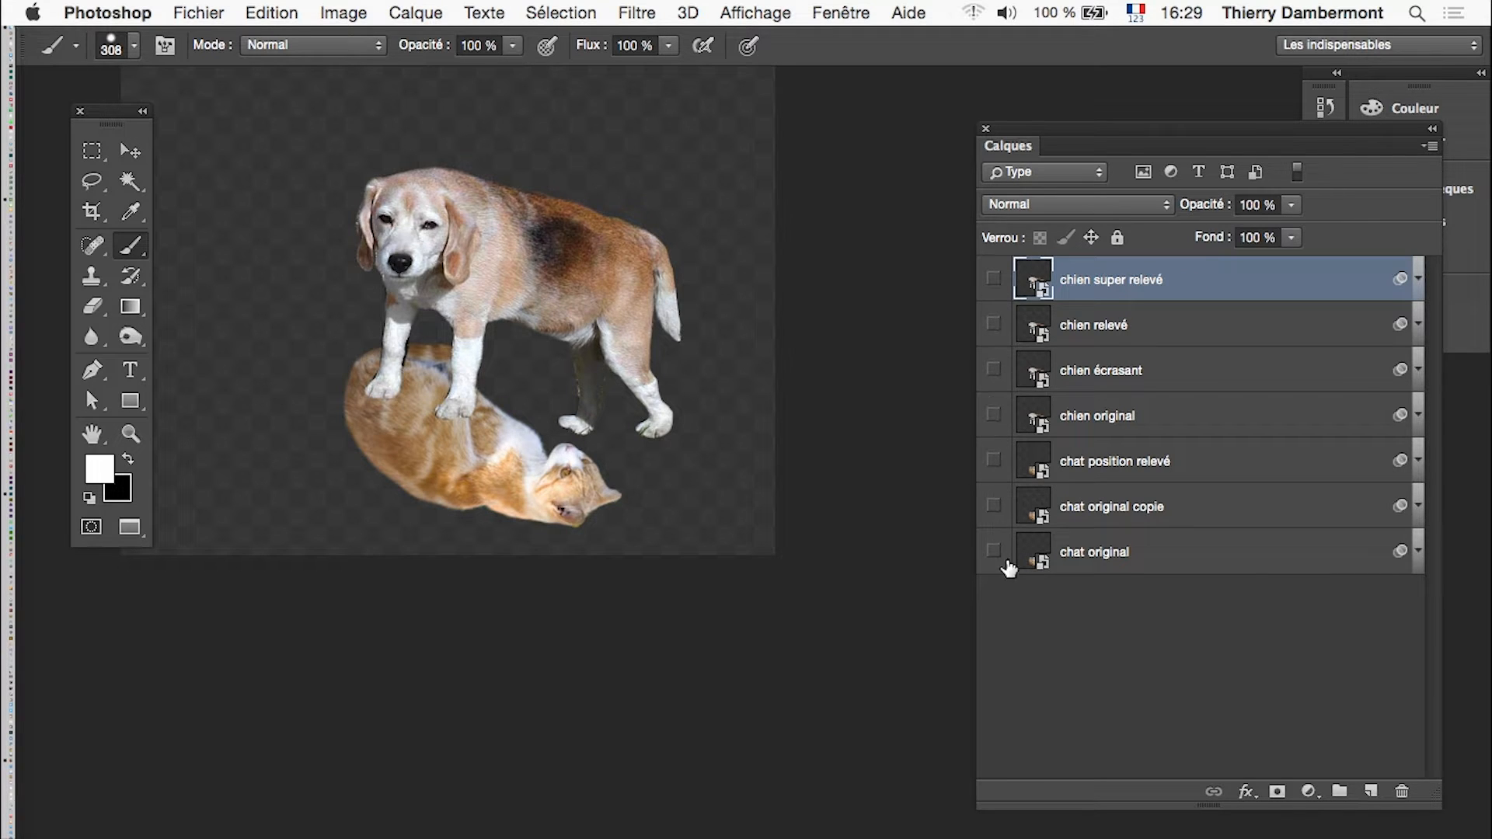
Hide all the layers except "chien écrasant" and make that layer the active one.
{"action": "left_click_drag", "start_coordinate": [1006, 563], "coordinate": [1008, 603]}
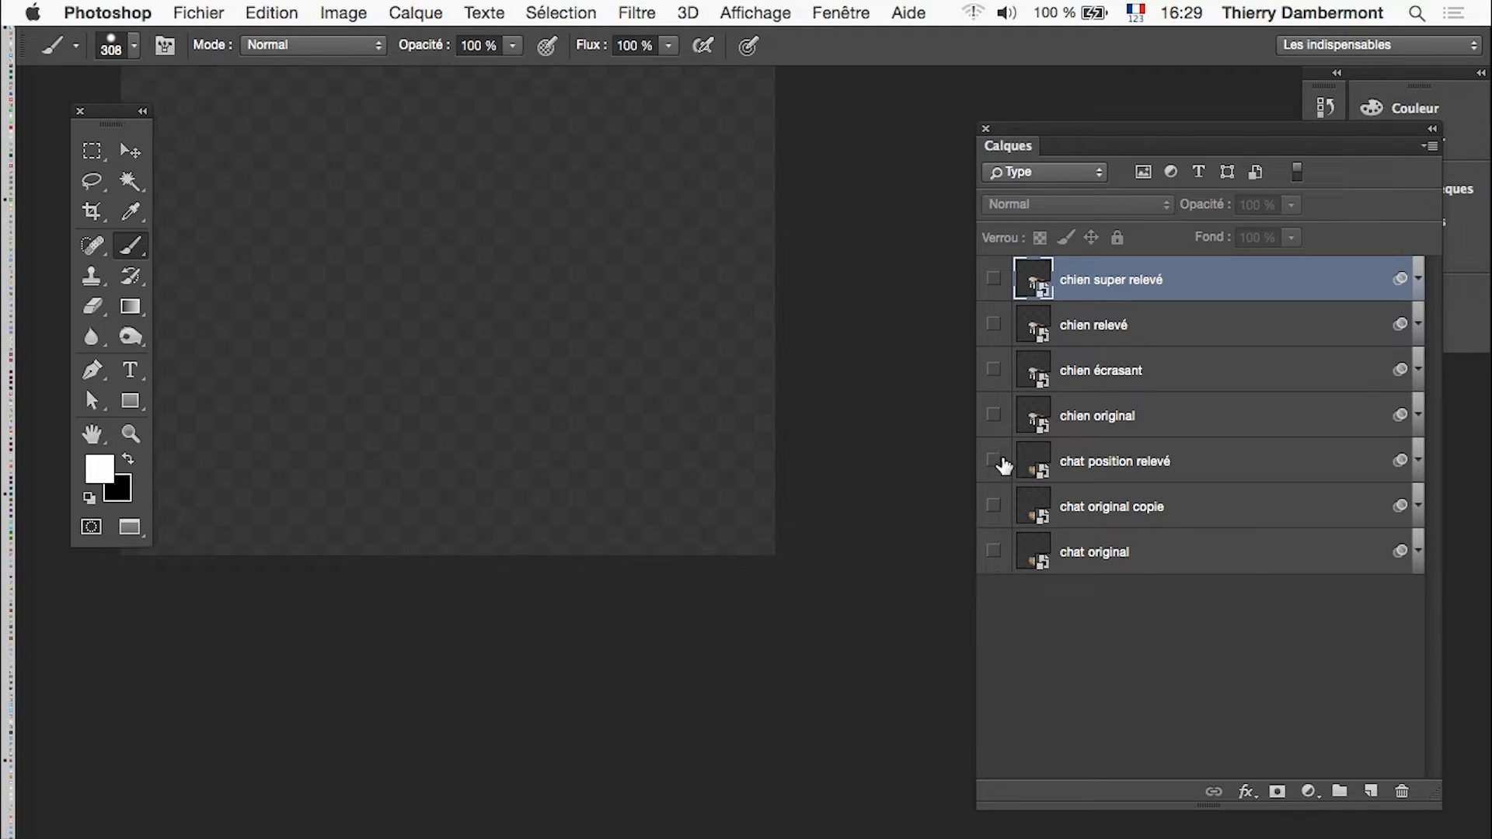
{"action": "left_click", "coordinate": [994, 417]}
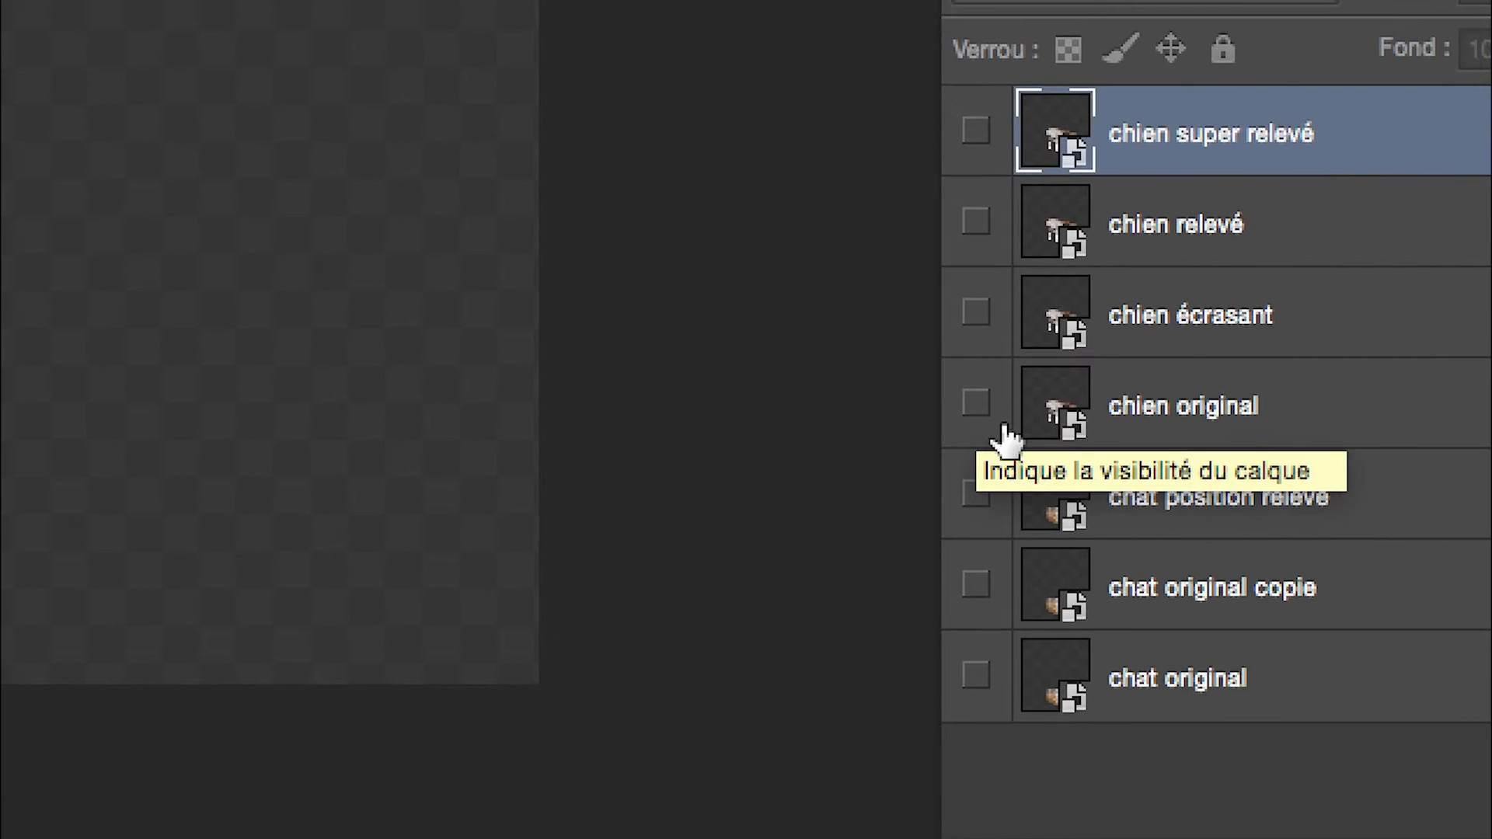
{"action": "left_click", "coordinate": [995, 398]}
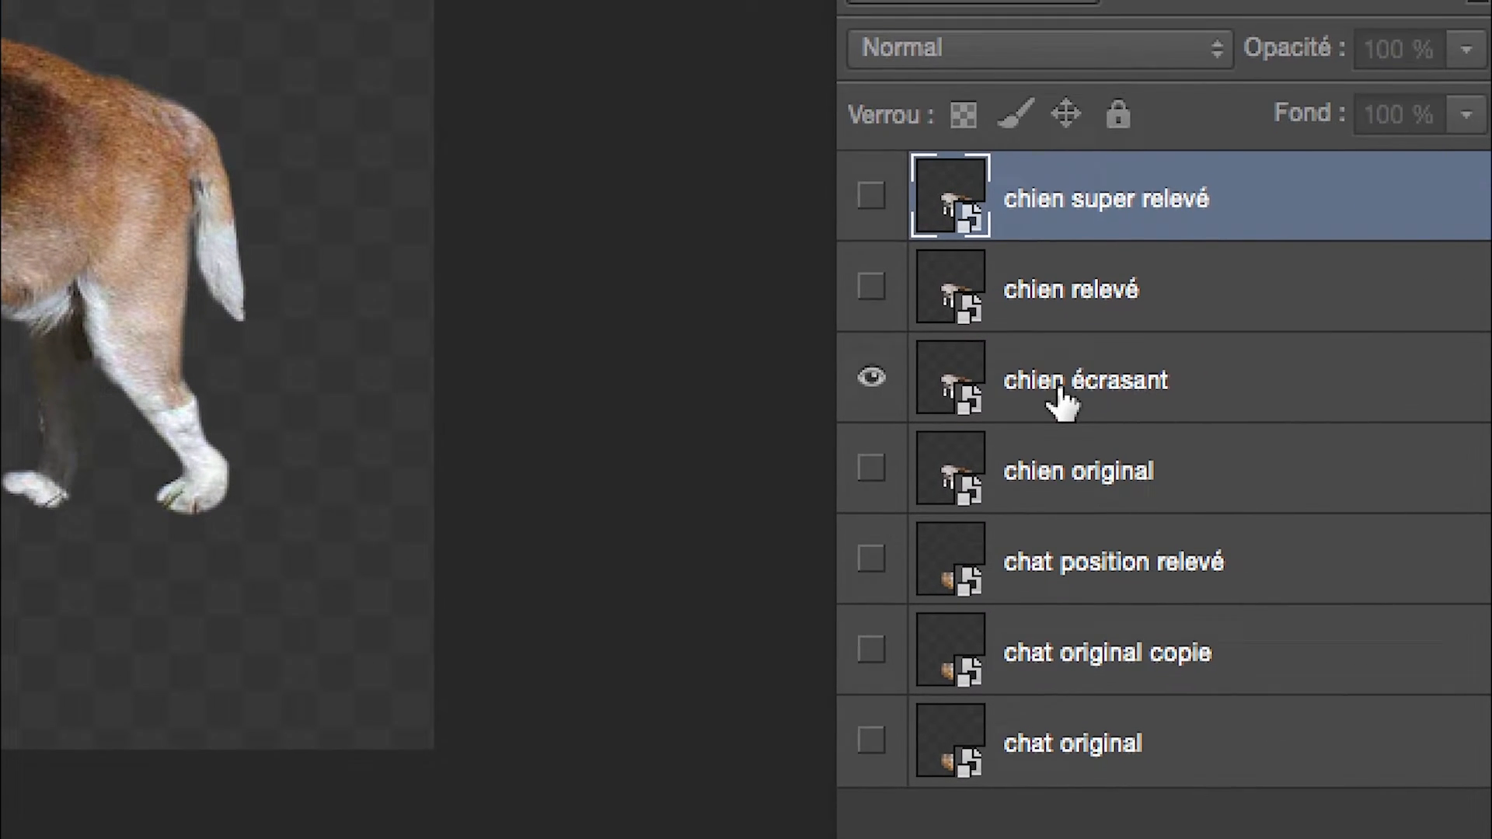
{"action": "left_click", "coordinate": [1172, 283]}
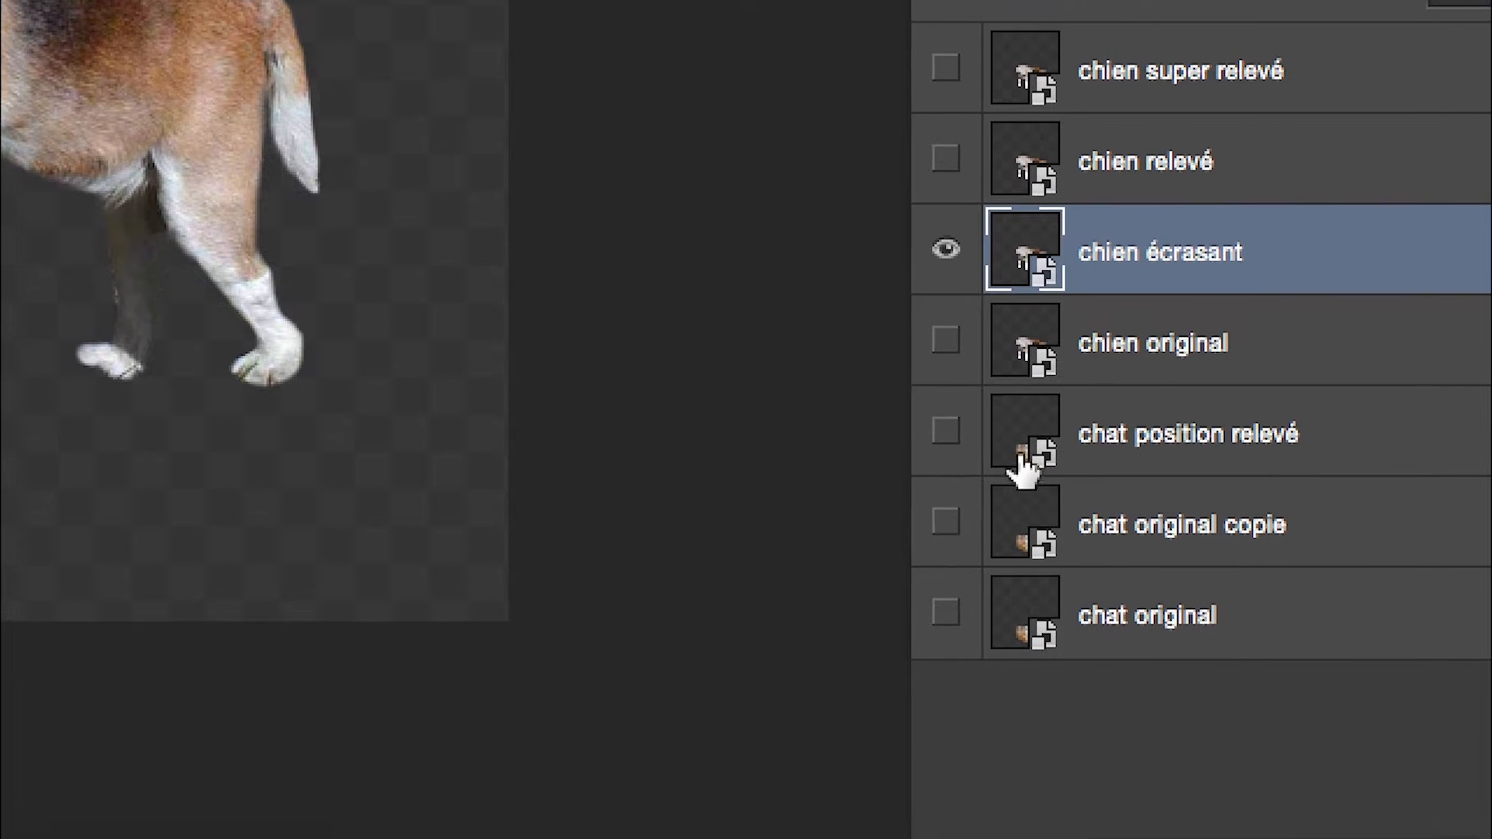
Rename the "chat original copie" layer as "chat écrasé".
{"action": "double_click", "coordinate": [1207, 524]}
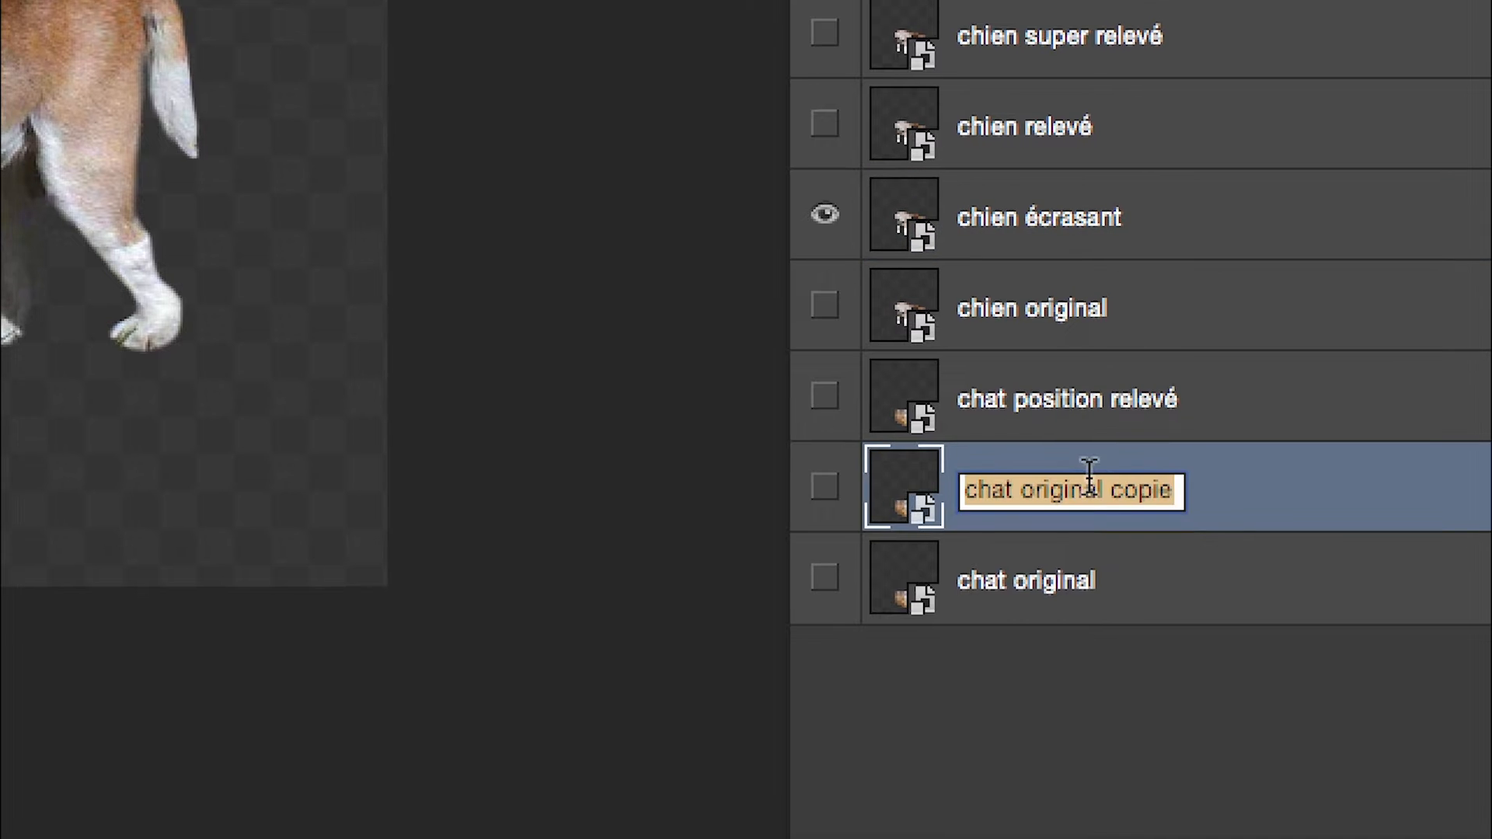
{"action": "left_click", "coordinate": [1077, 486]}
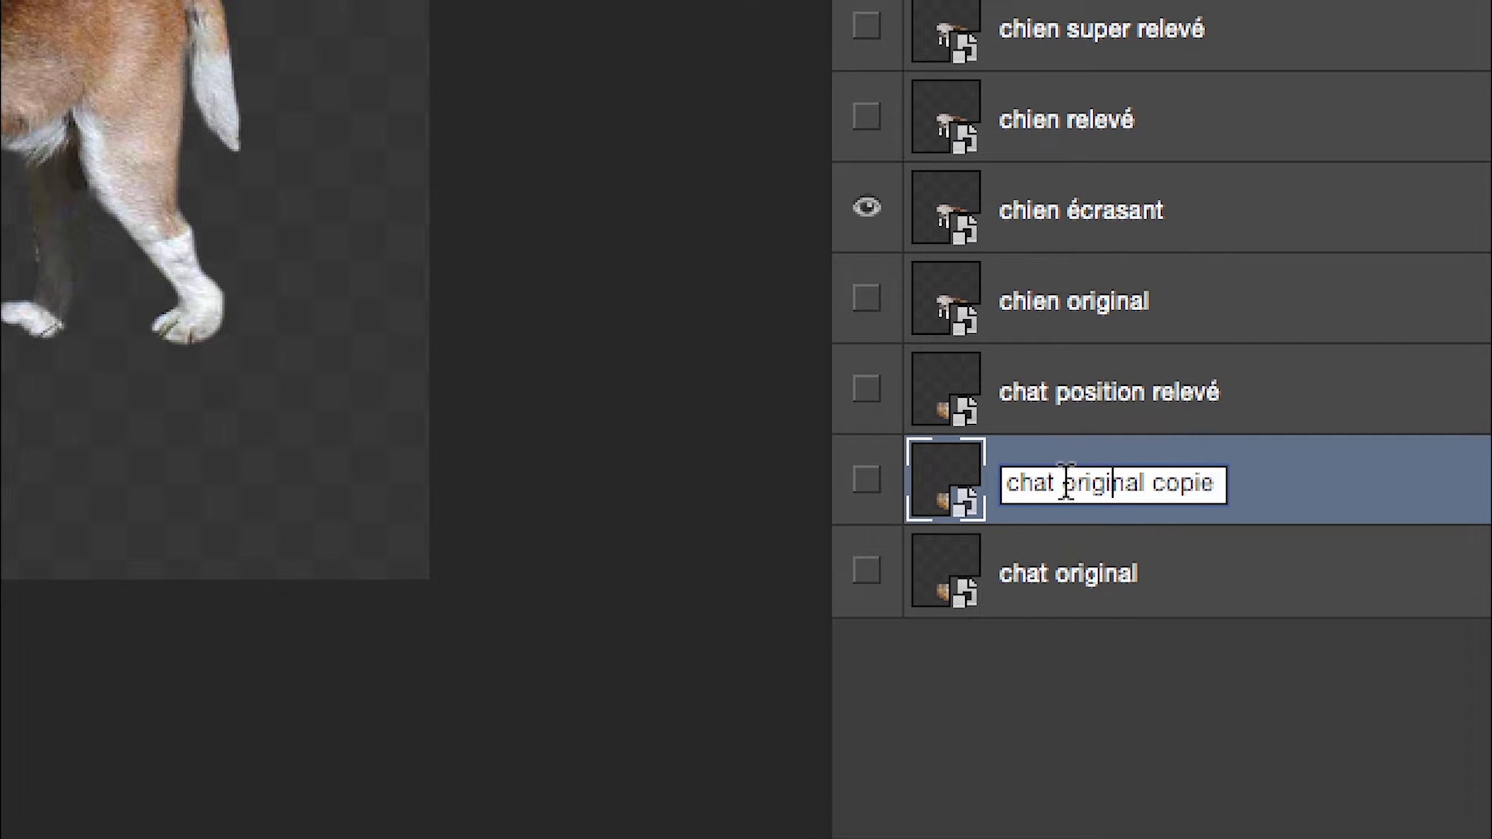
{"action": "left_click_drag", "start_coordinate": [1066, 484], "coordinate": [1228, 486]}
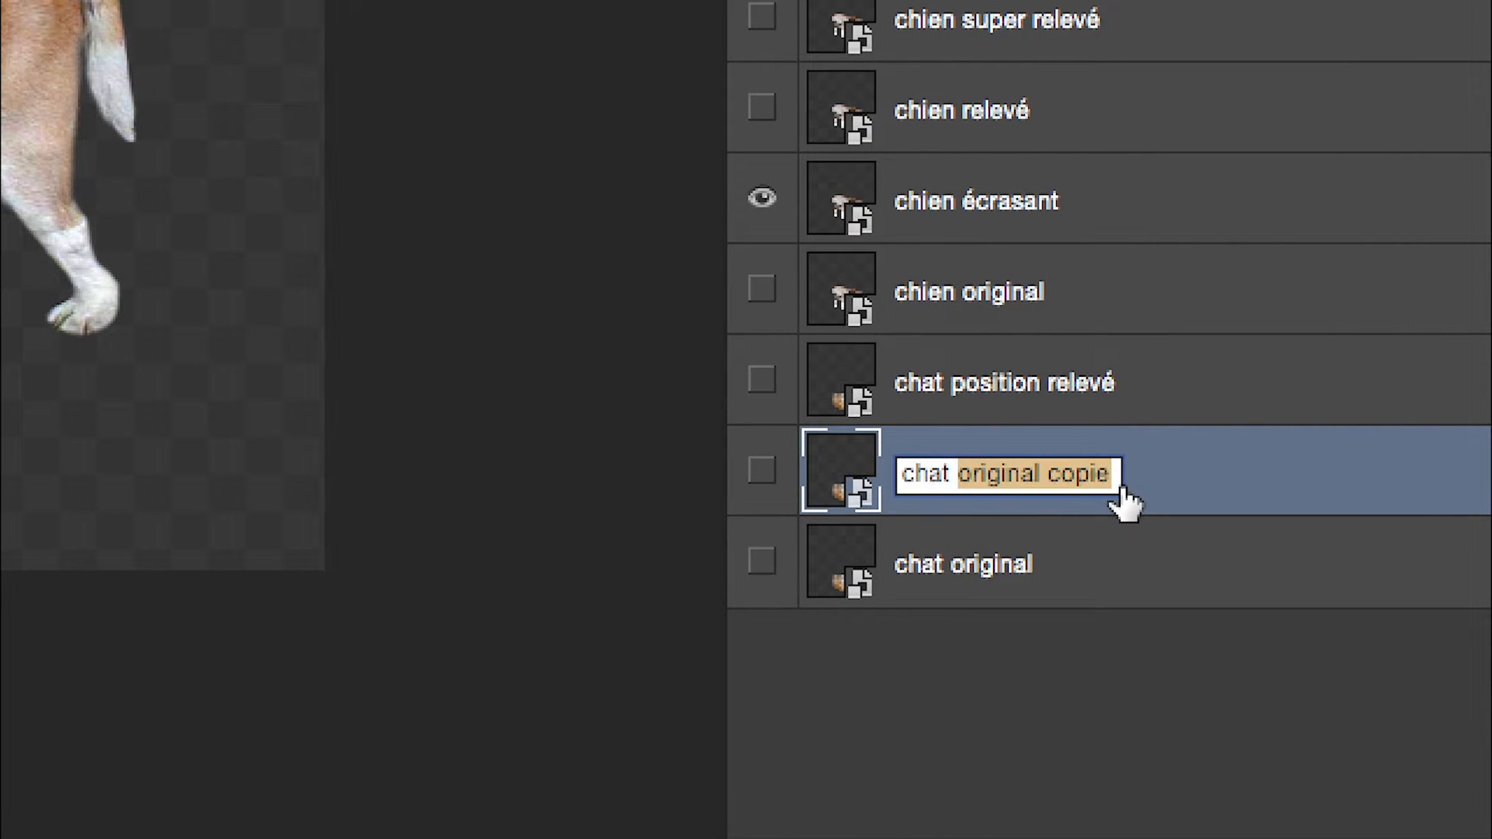
{"action": "type", "text": "é"}
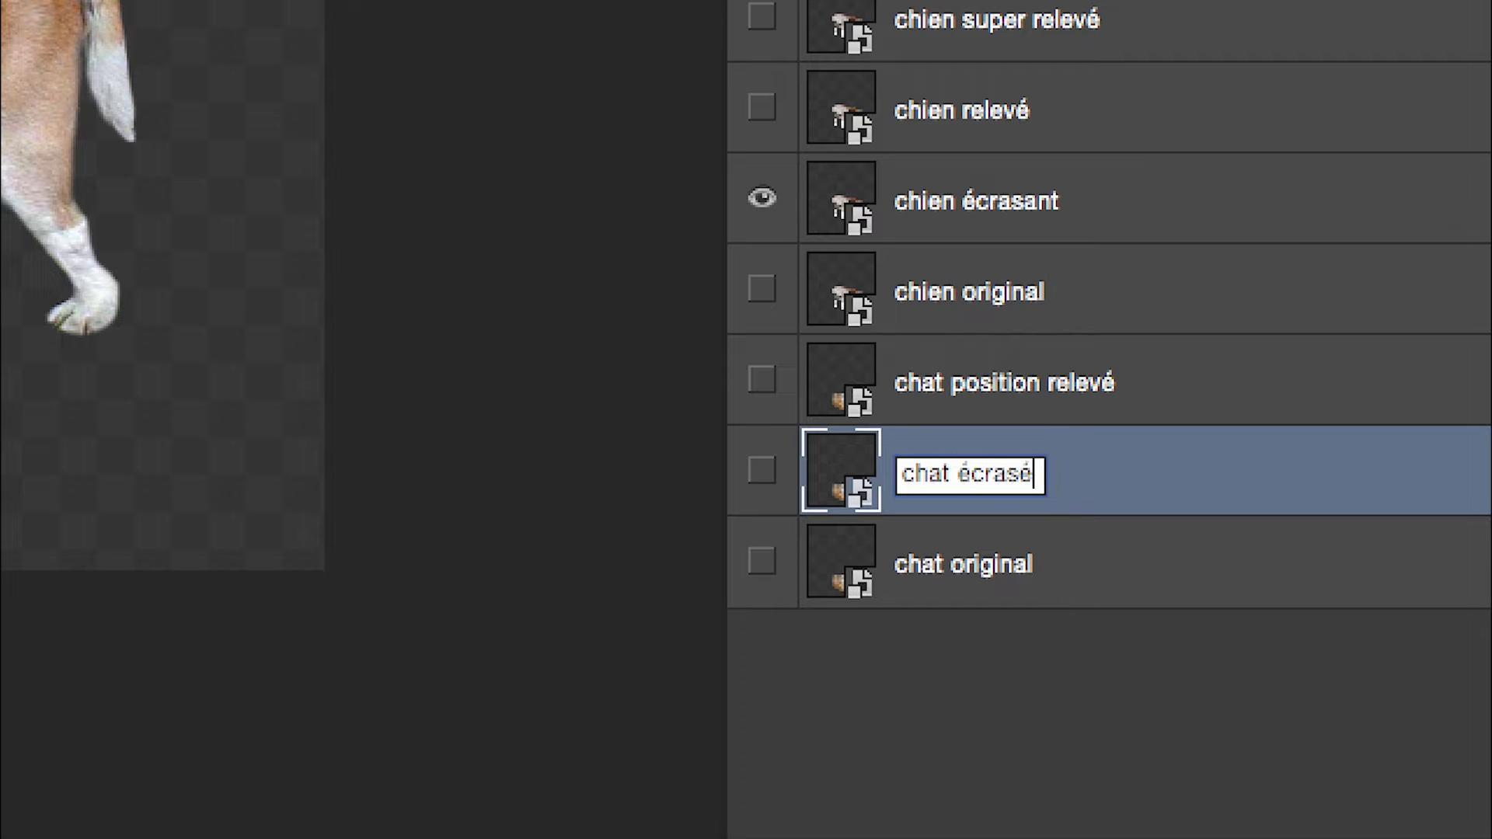
{"action": "type", "text": "crasé"}
{"action": "key", "text": "Return"}
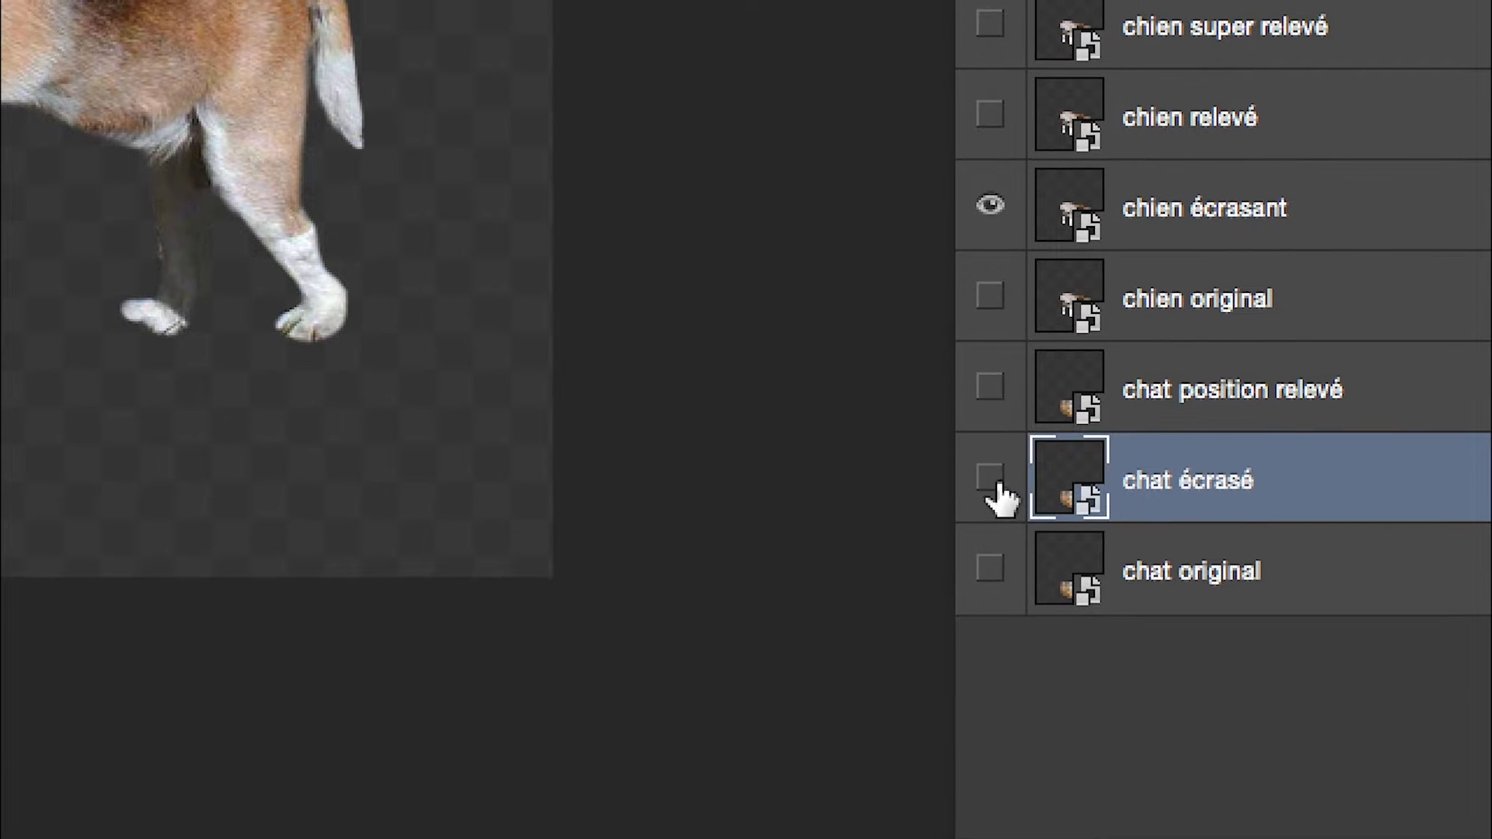
Show the "chat écrasé" layer and display the animation timeline (Montage).
{"action": "left_click", "coordinate": [991, 478]}
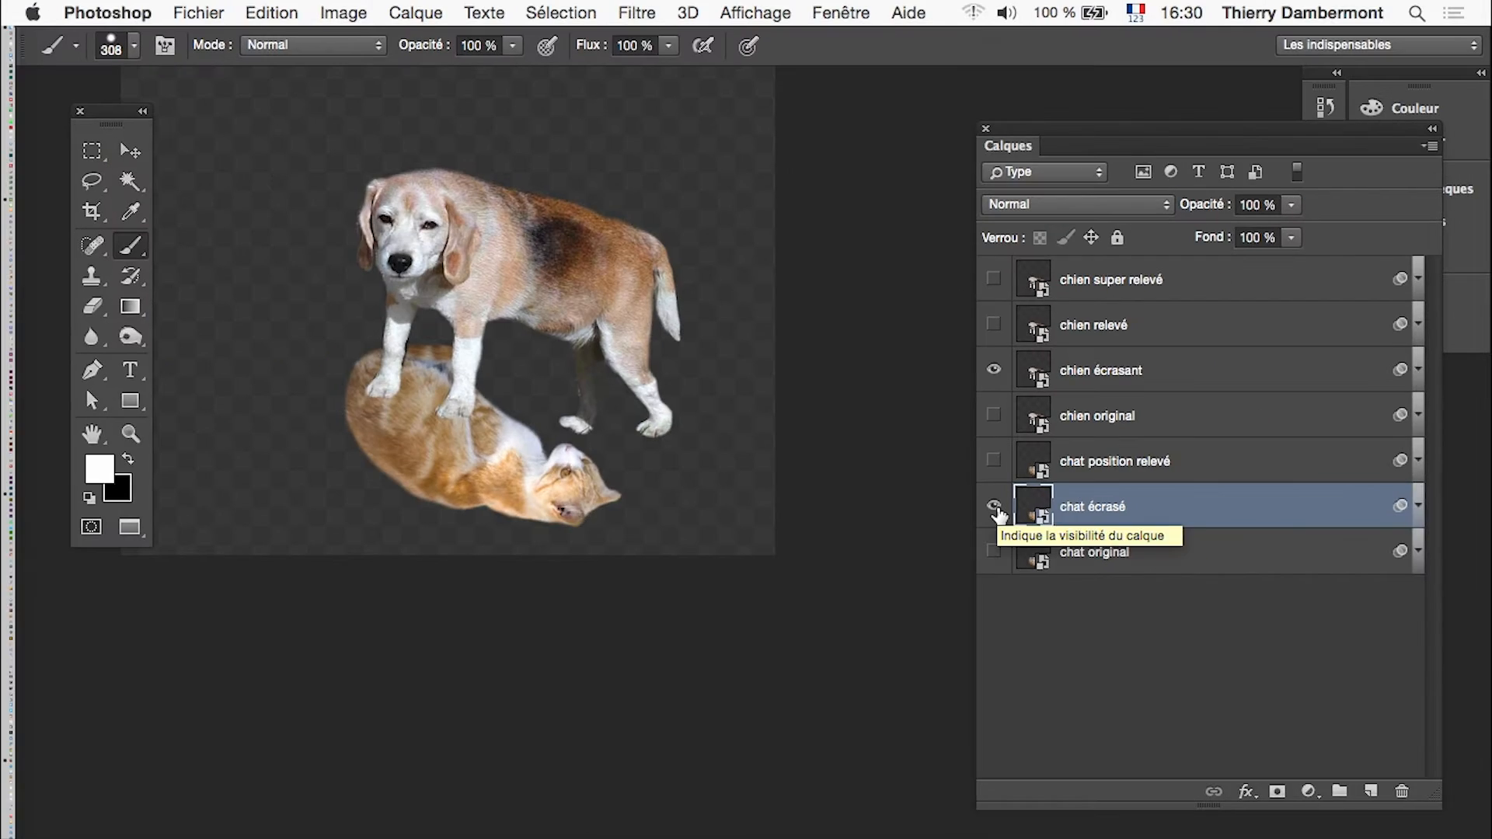
{"action": "left_click", "coordinate": [822, 11]}
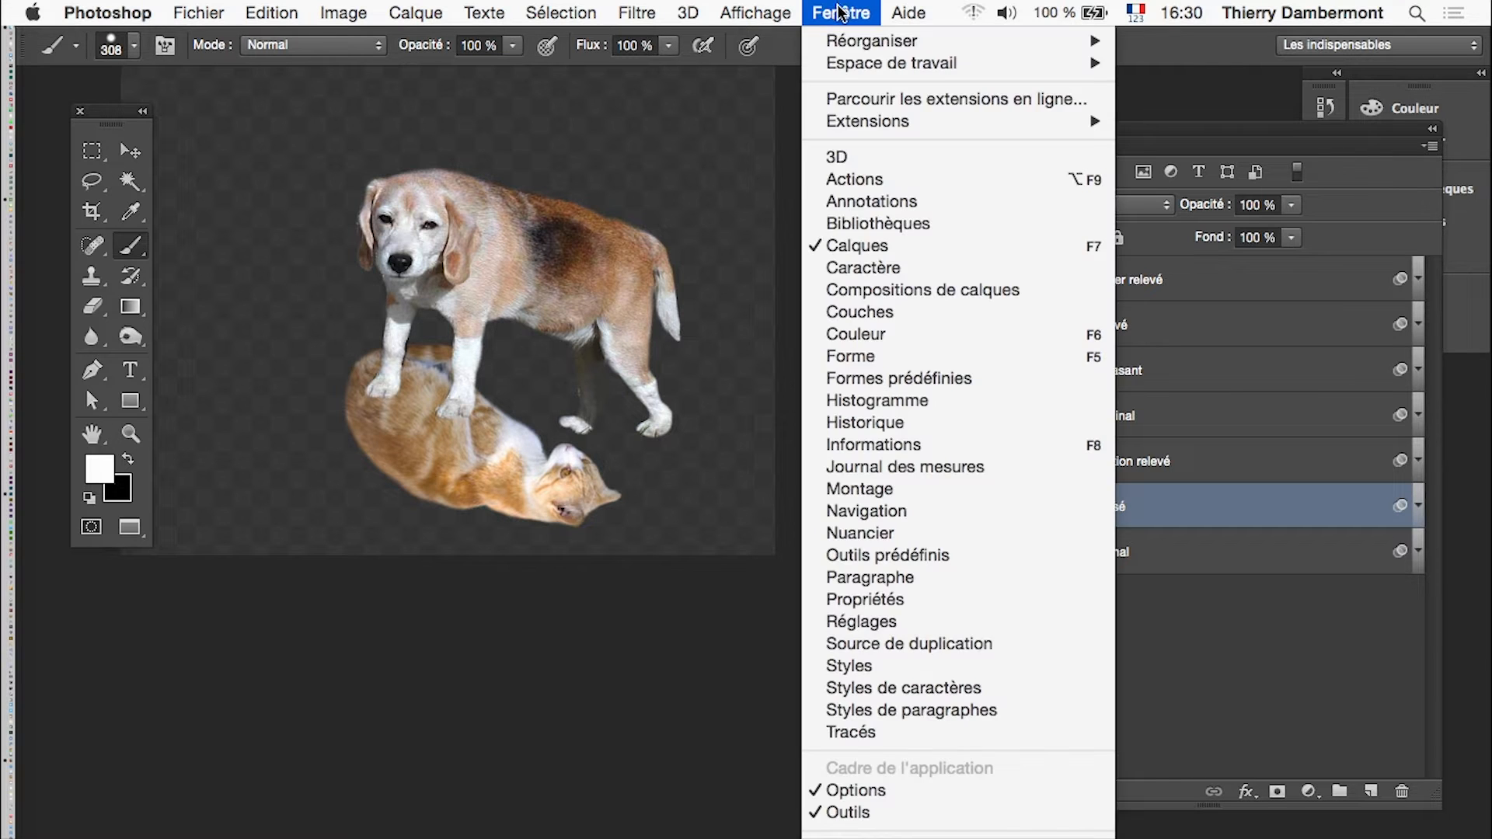
{"action": "left_click", "coordinate": [882, 493]}
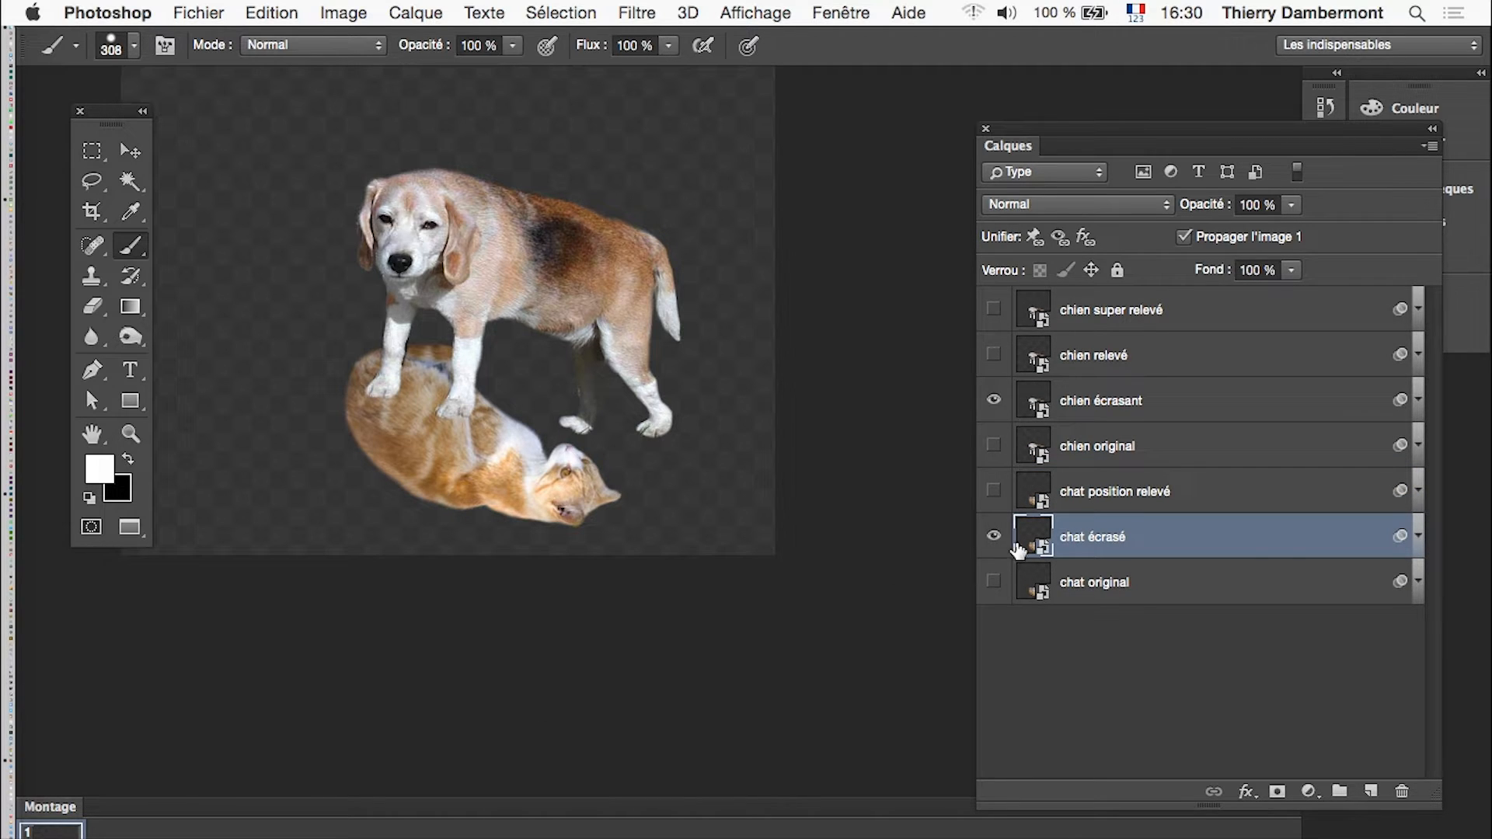
Edit the puppet warp smart filter of "chat écrasé", adding body pins to curl the cat's head upward and its belly inward, and apply it.
{"action": "left_click", "coordinate": [1416, 536]}
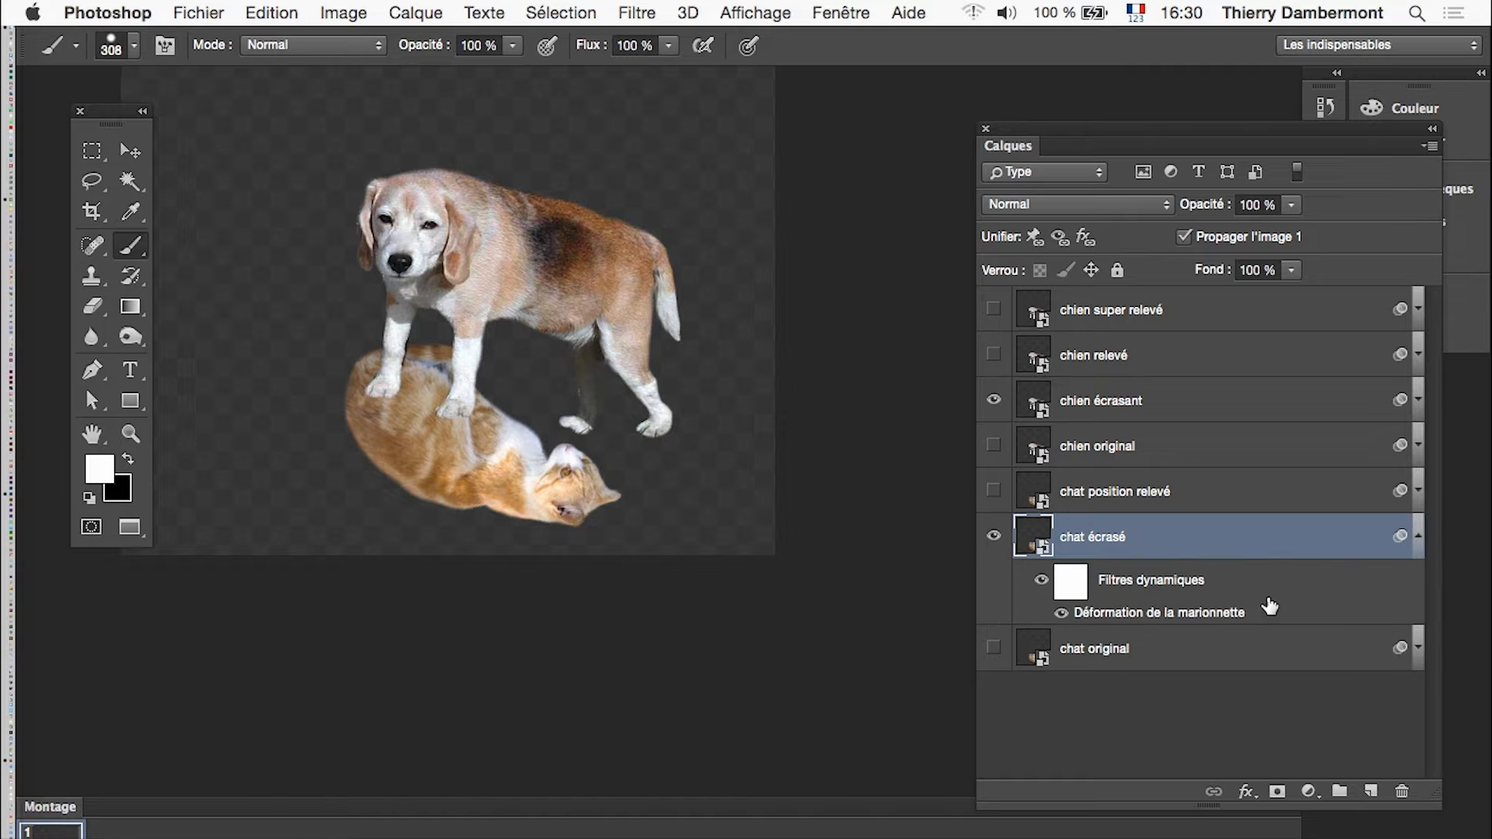
{"action": "double_click", "coordinate": [1197, 618]}
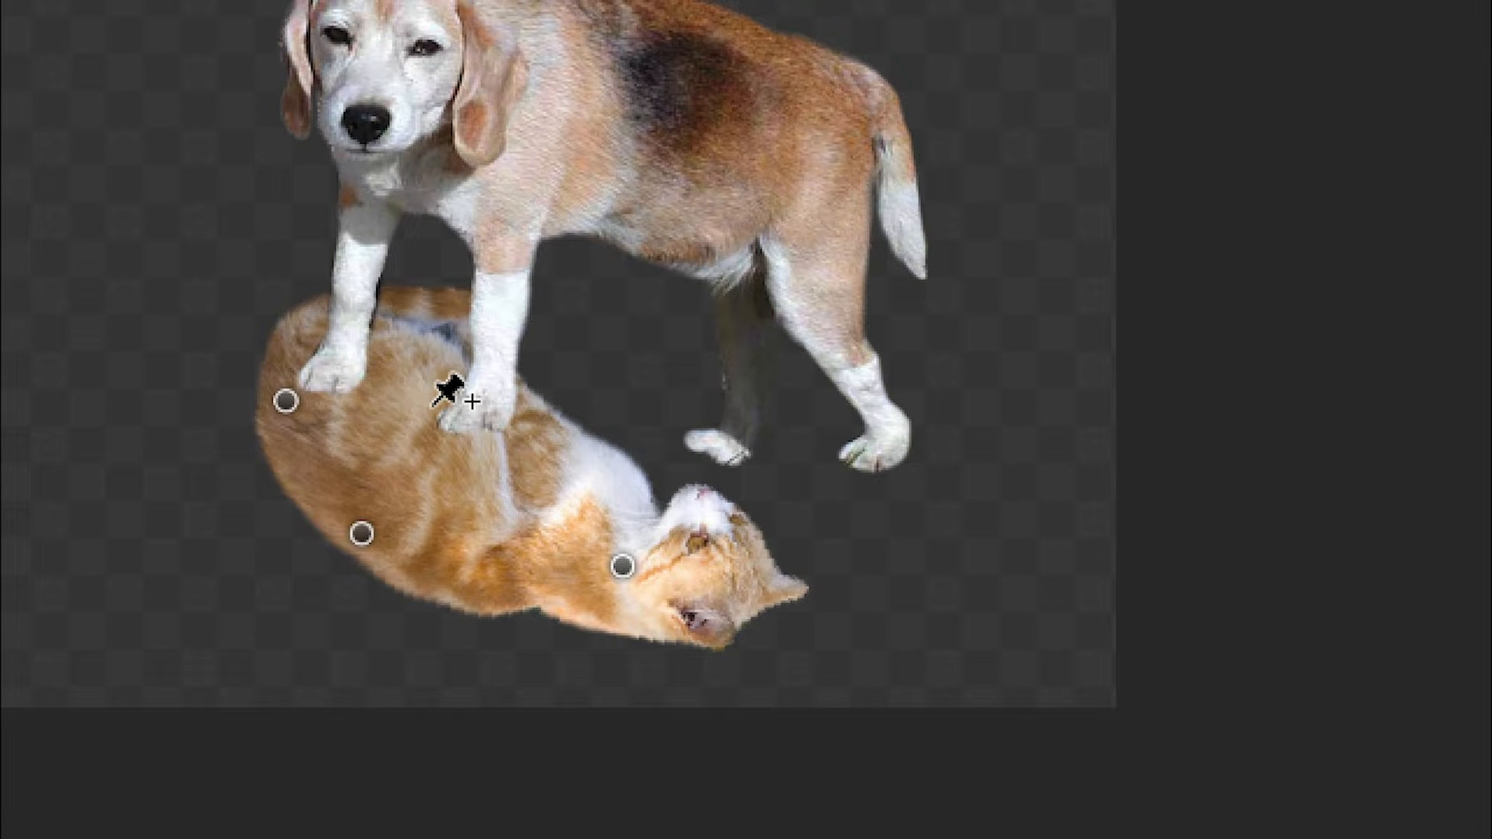
{"action": "left_click", "coordinate": [433, 405]}
{"action": "left_click_drag", "start_coordinate": [434, 410], "coordinate": [527, 485]}
{"action": "left_click", "coordinate": [492, 460]}
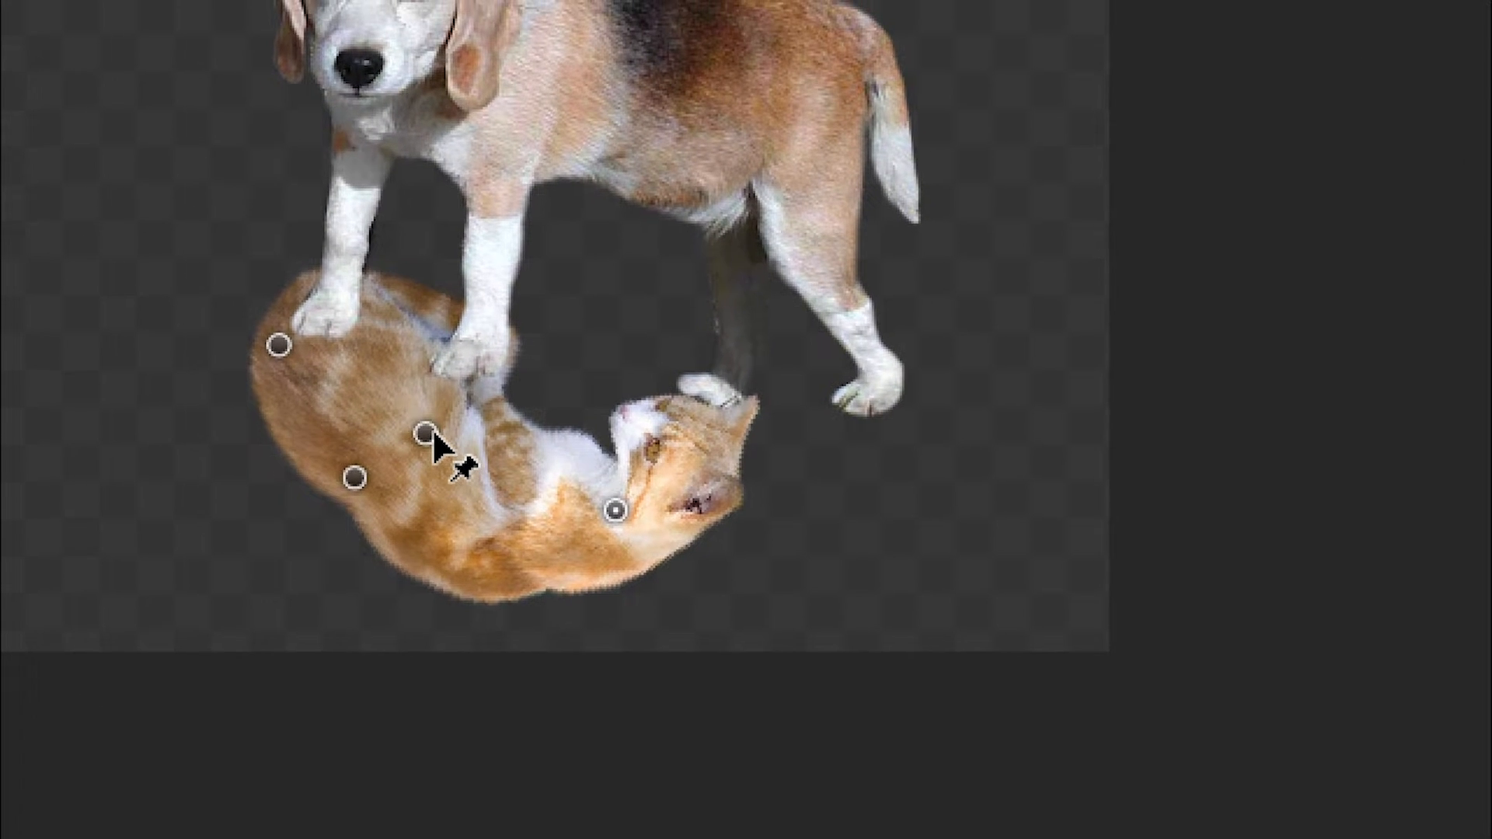
{"action": "left_click_drag", "start_coordinate": [431, 433], "coordinate": [456, 455]}
{"action": "left_click", "coordinate": [533, 519]}
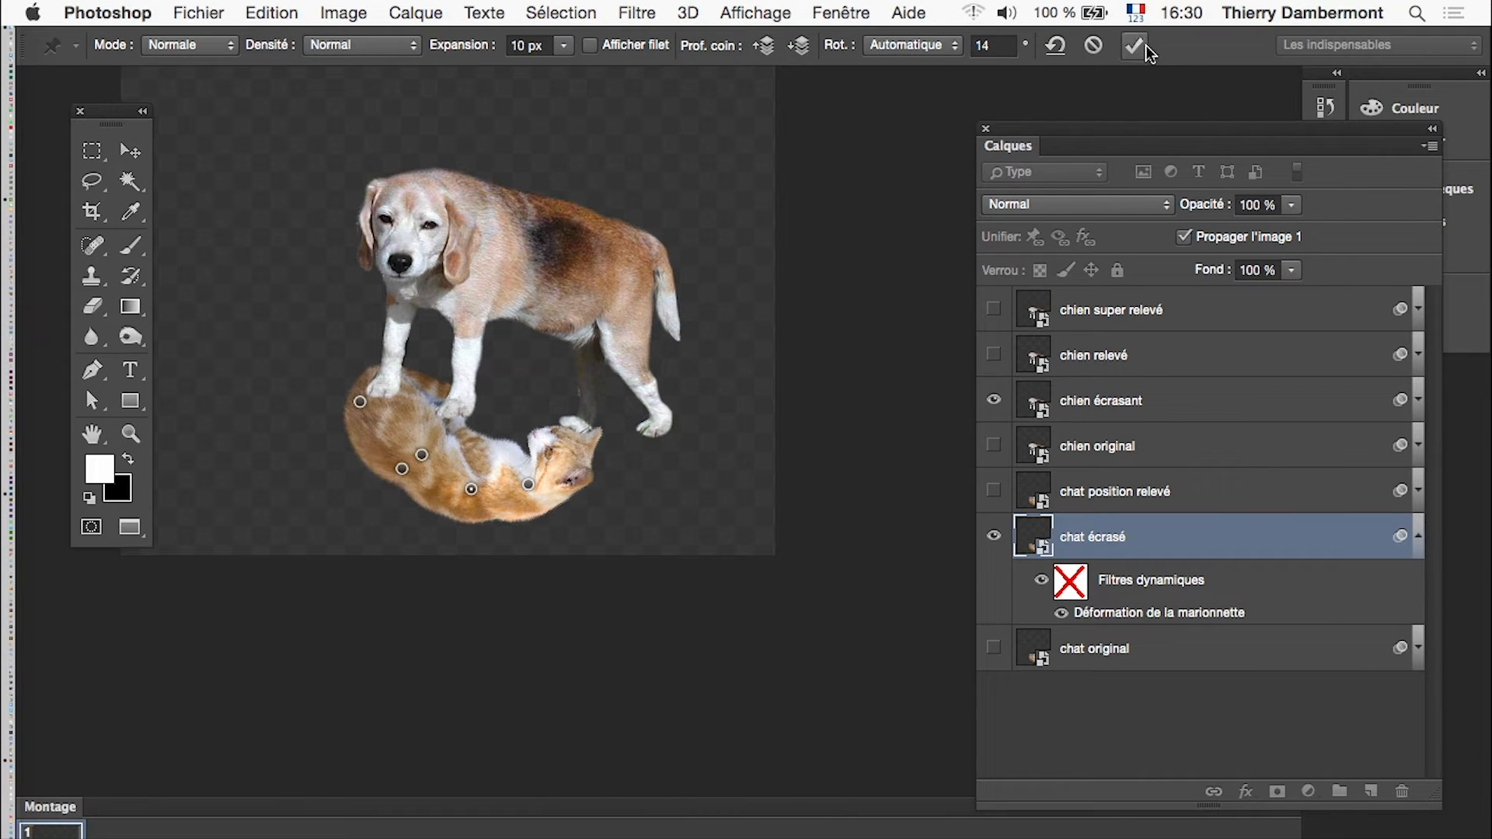
{"action": "left_click", "coordinate": [1136, 47]}
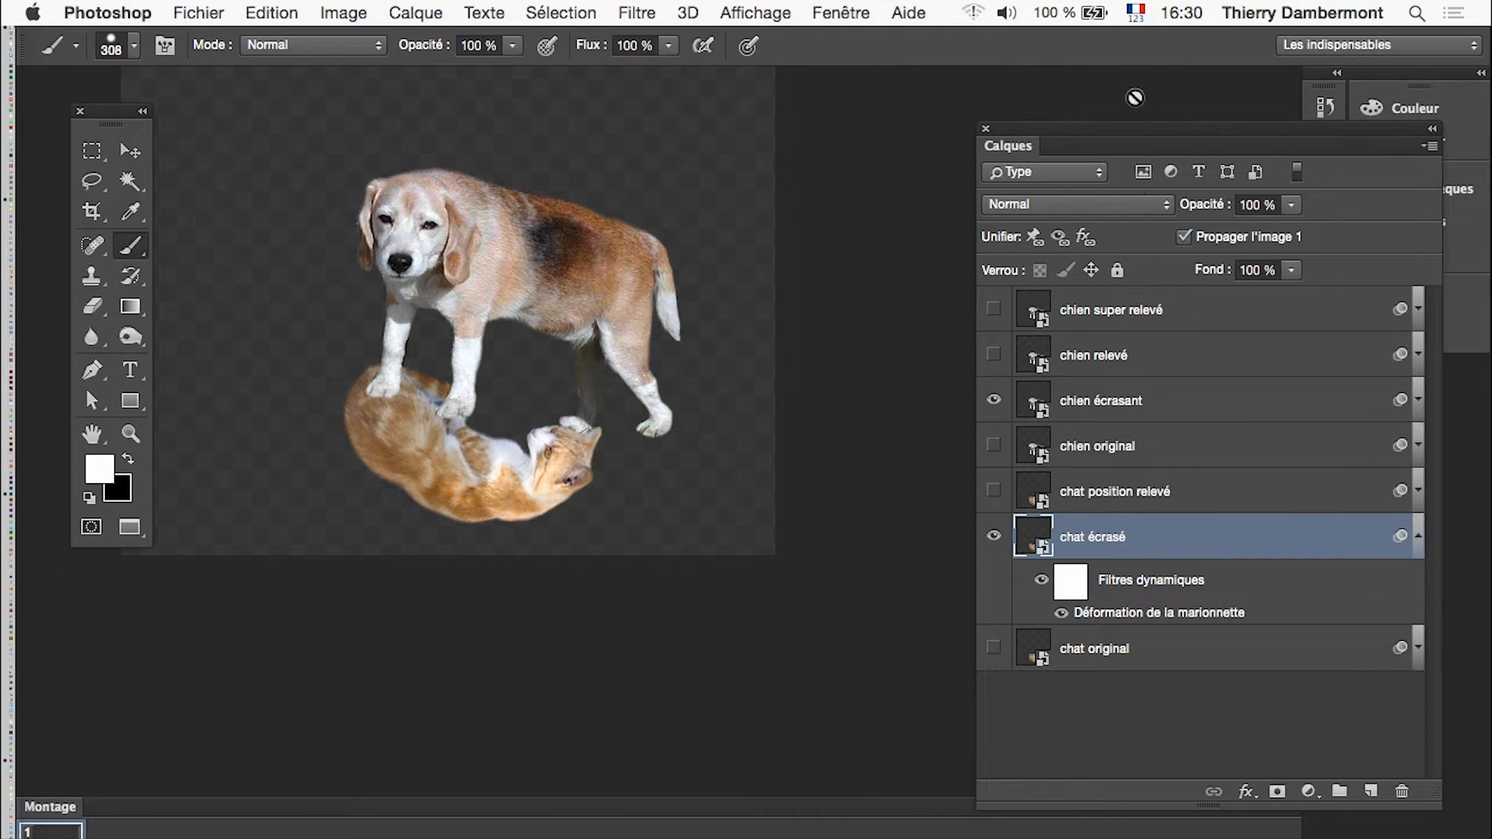
Compare the "chat écrasé" pose with "chat original" by toggling their visibility, leaving only "chat écrasé" shown of the two.
{"action": "left_click", "coordinate": [994, 538]}
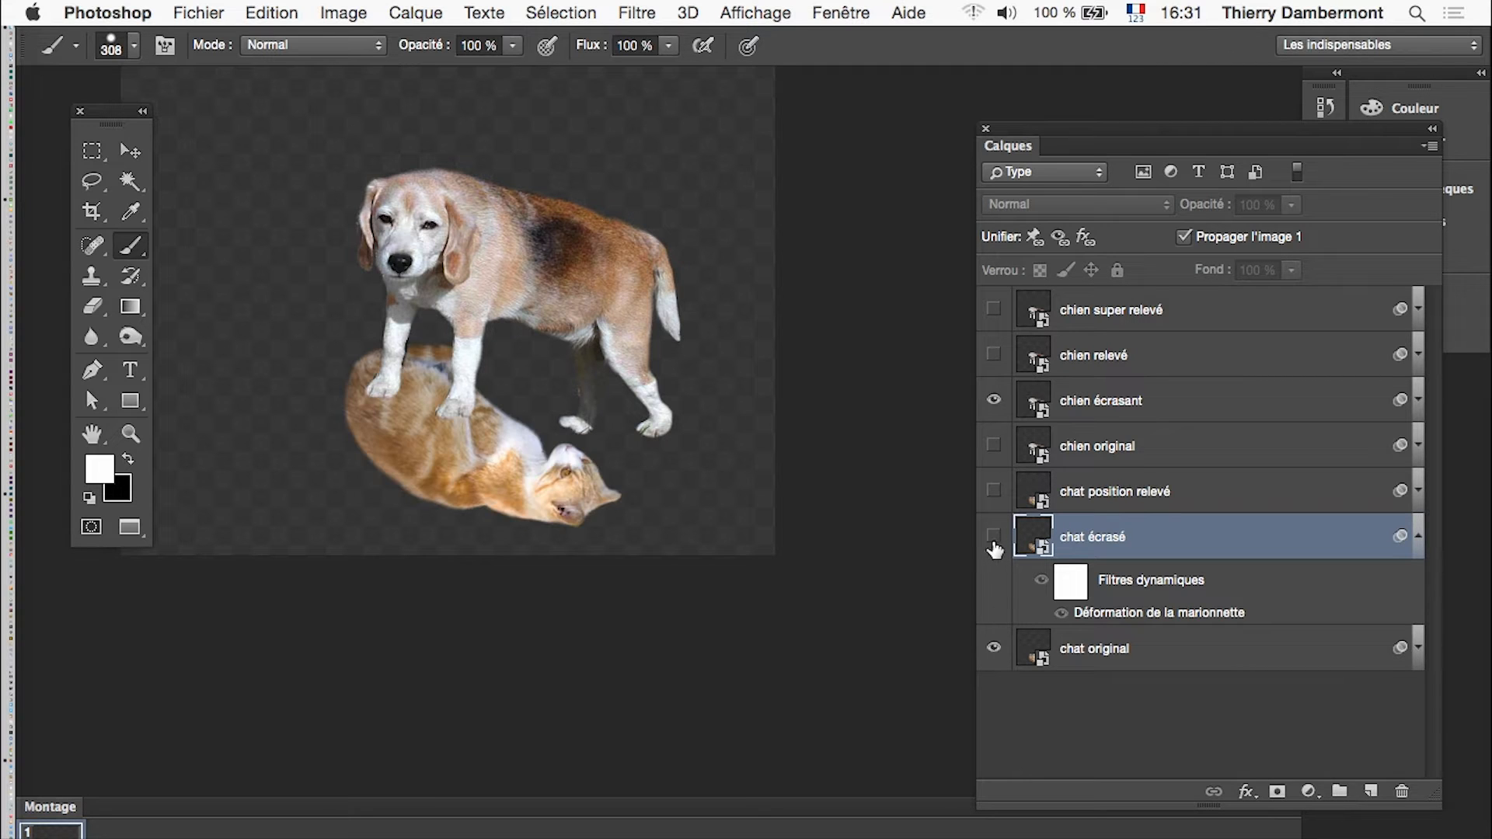
{"action": "left_click", "coordinate": [994, 537]}
{"action": "left_click", "coordinate": [994, 537]}
{"action": "left_click", "coordinate": [994, 537]}
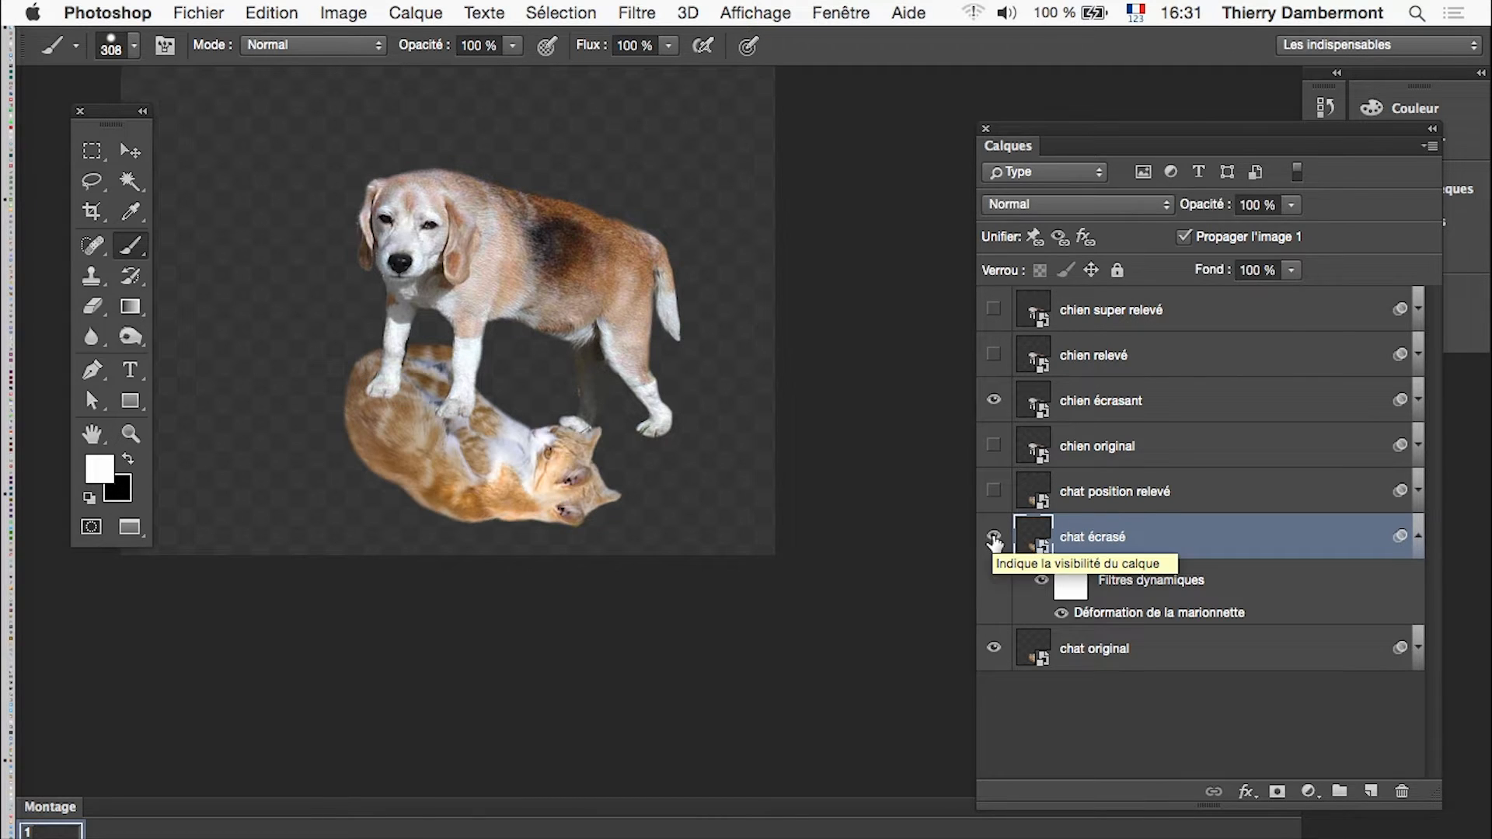
{"action": "left_click", "coordinate": [994, 537]}
{"action": "left_click", "coordinate": [994, 649]}
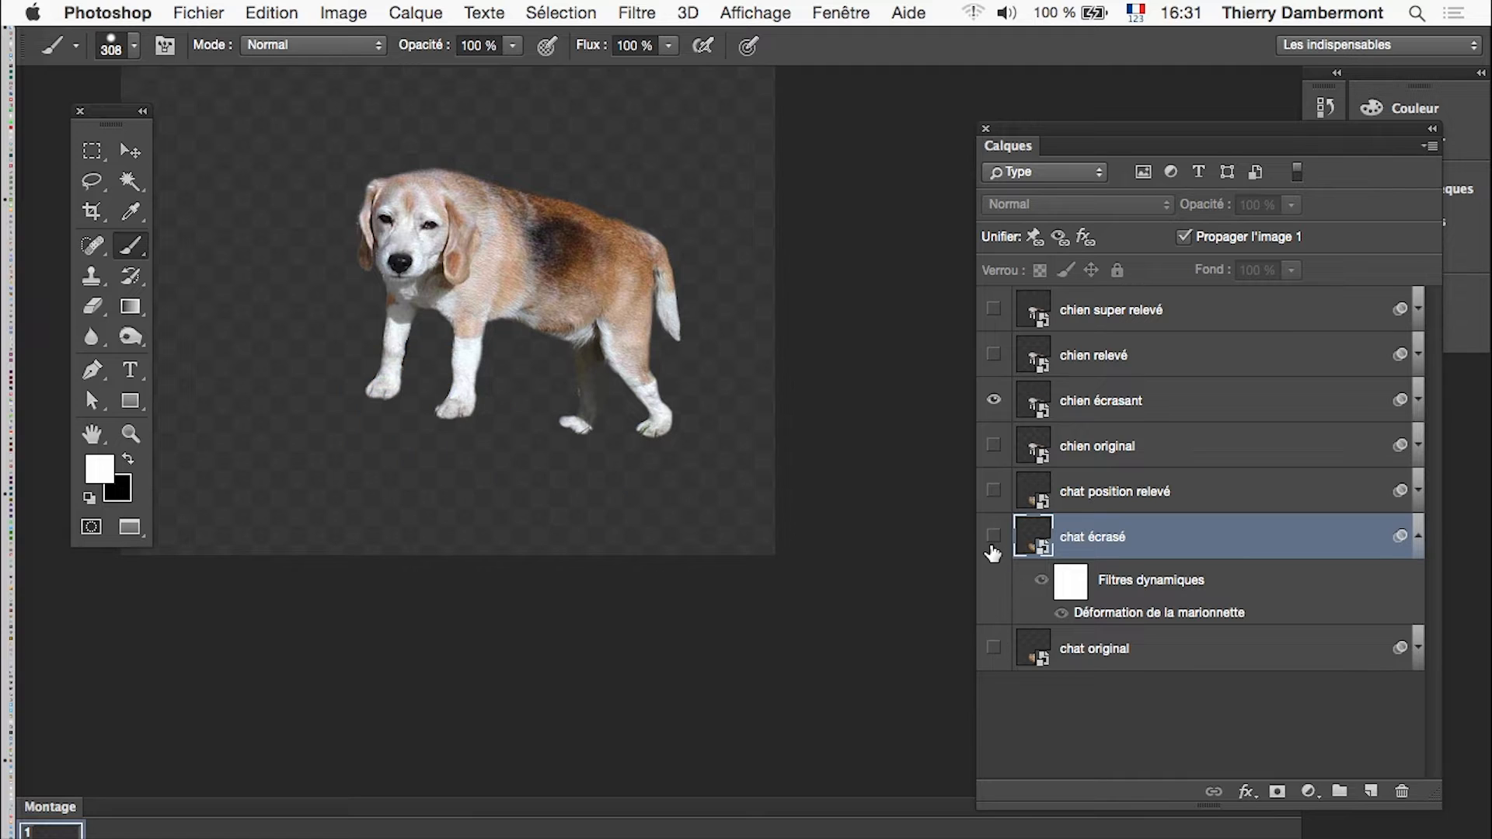
{"action": "left_click", "coordinate": [994, 537]}
Edit the puppet warp of "chien écrasant" and lower its head, chest and front-leg pins together, undoing the stray pin on the back.
{"action": "left_click", "coordinate": [1149, 410]}
{"action": "left_click", "coordinate": [1419, 401]}
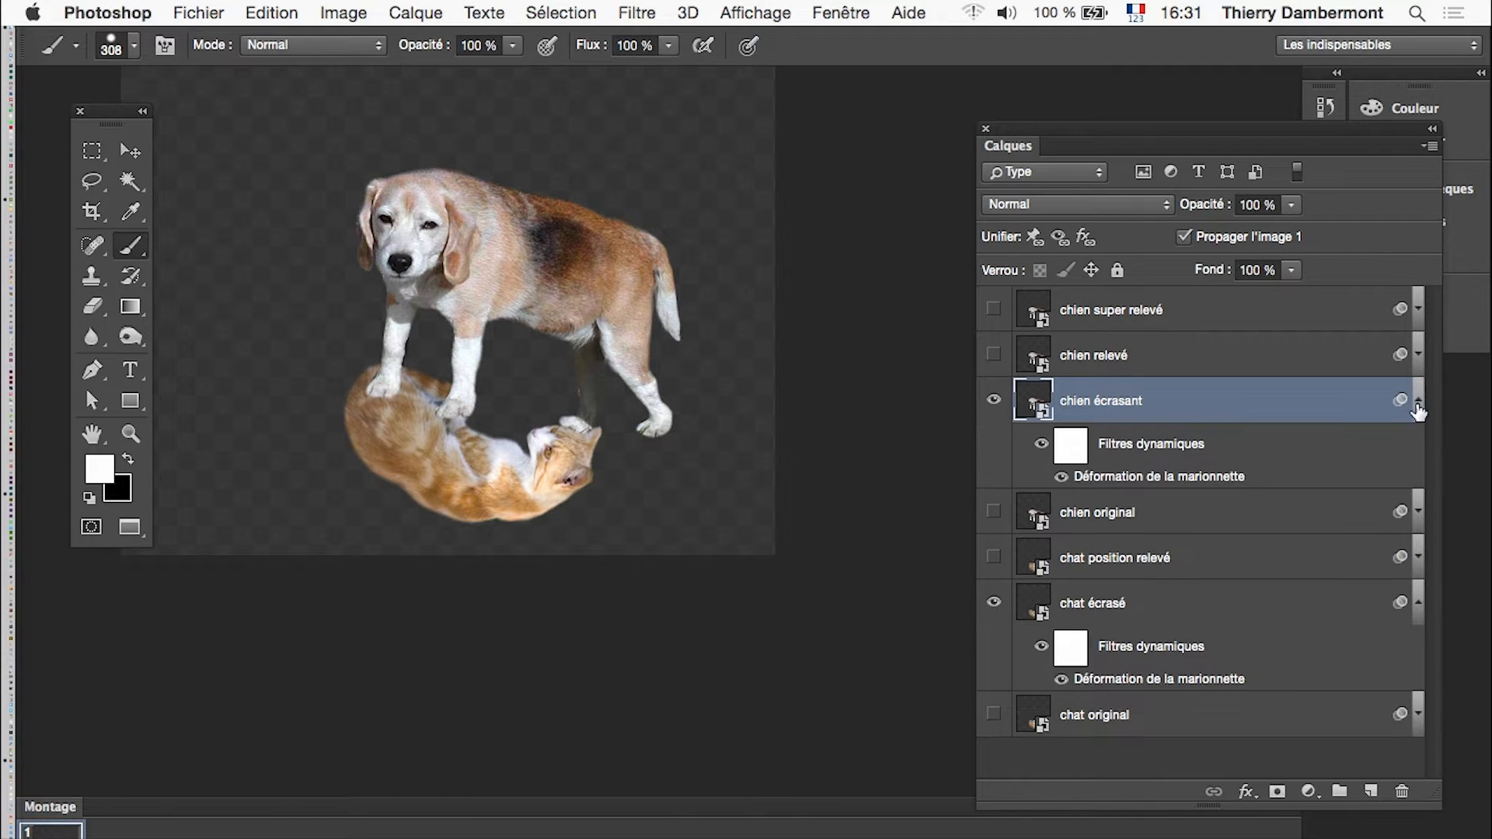
{"action": "double_click", "coordinate": [1172, 482]}
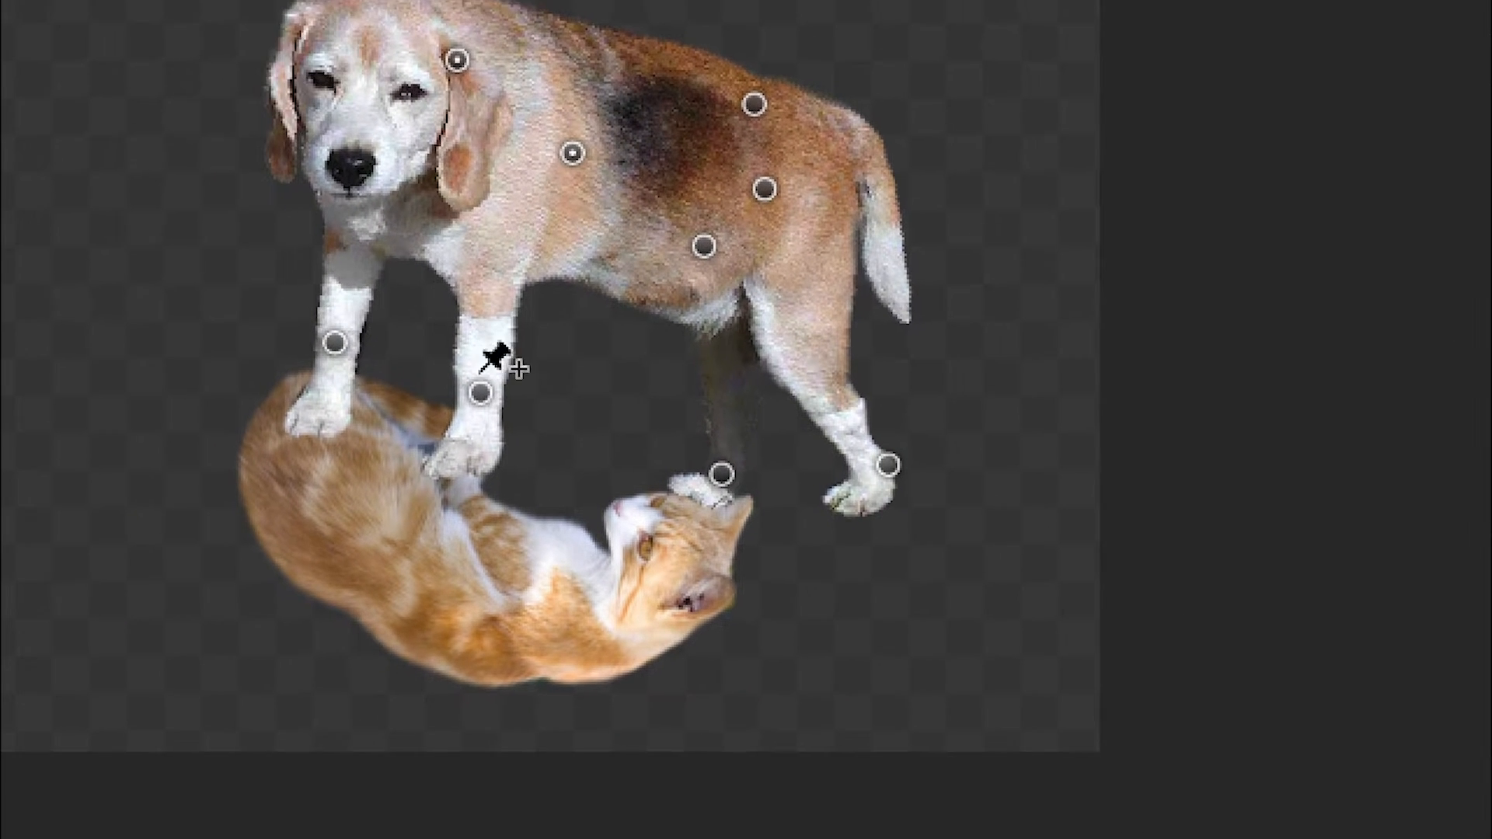
{"action": "left_click", "coordinate": [480, 392], "text": "shift"}
{"action": "left_click", "coordinate": [335, 342], "text": "shift"}
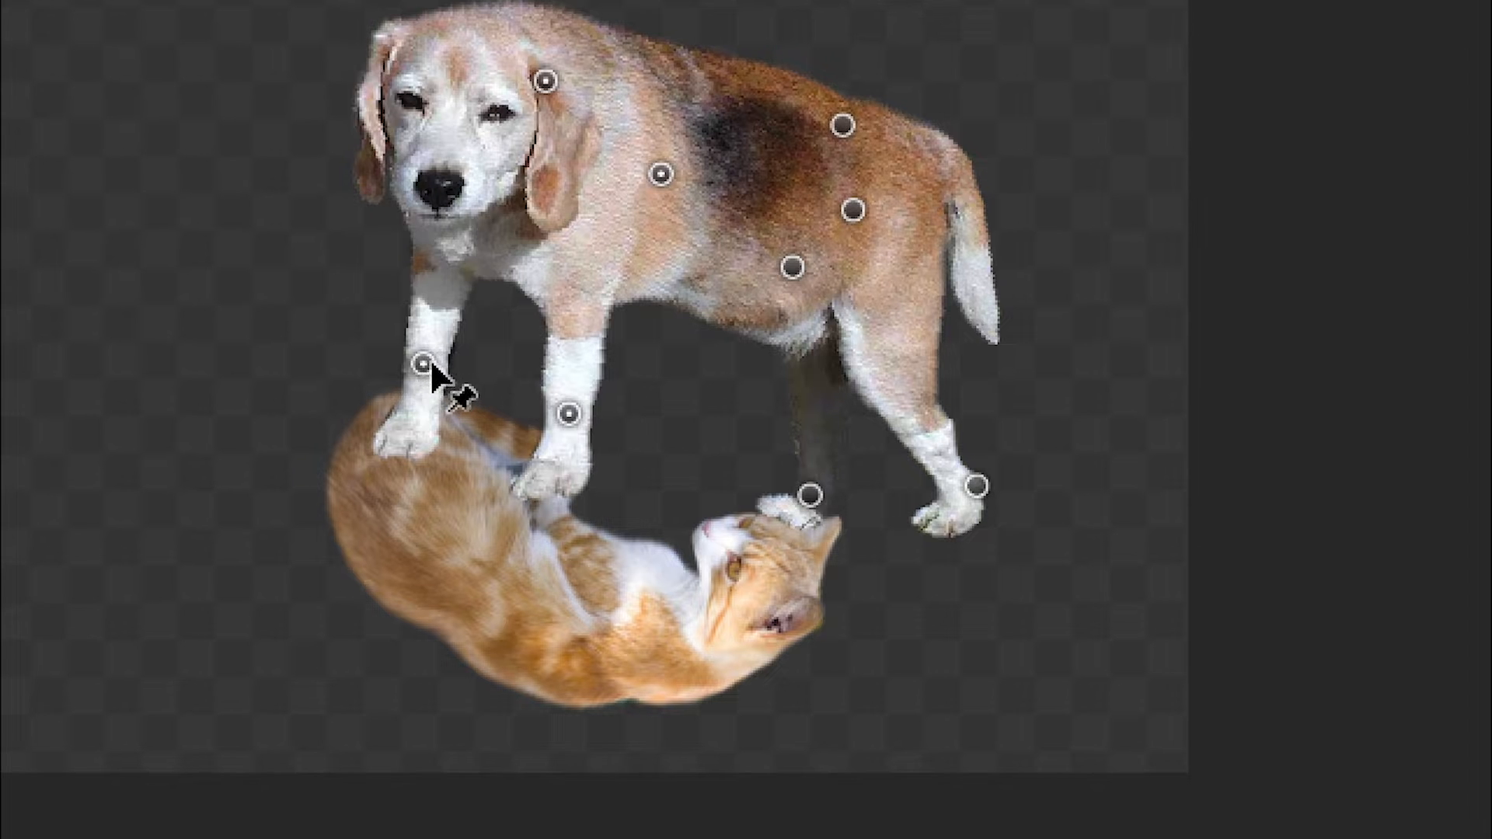
{"action": "left_click_drag", "start_coordinate": [336, 341], "coordinate": [429, 455]}
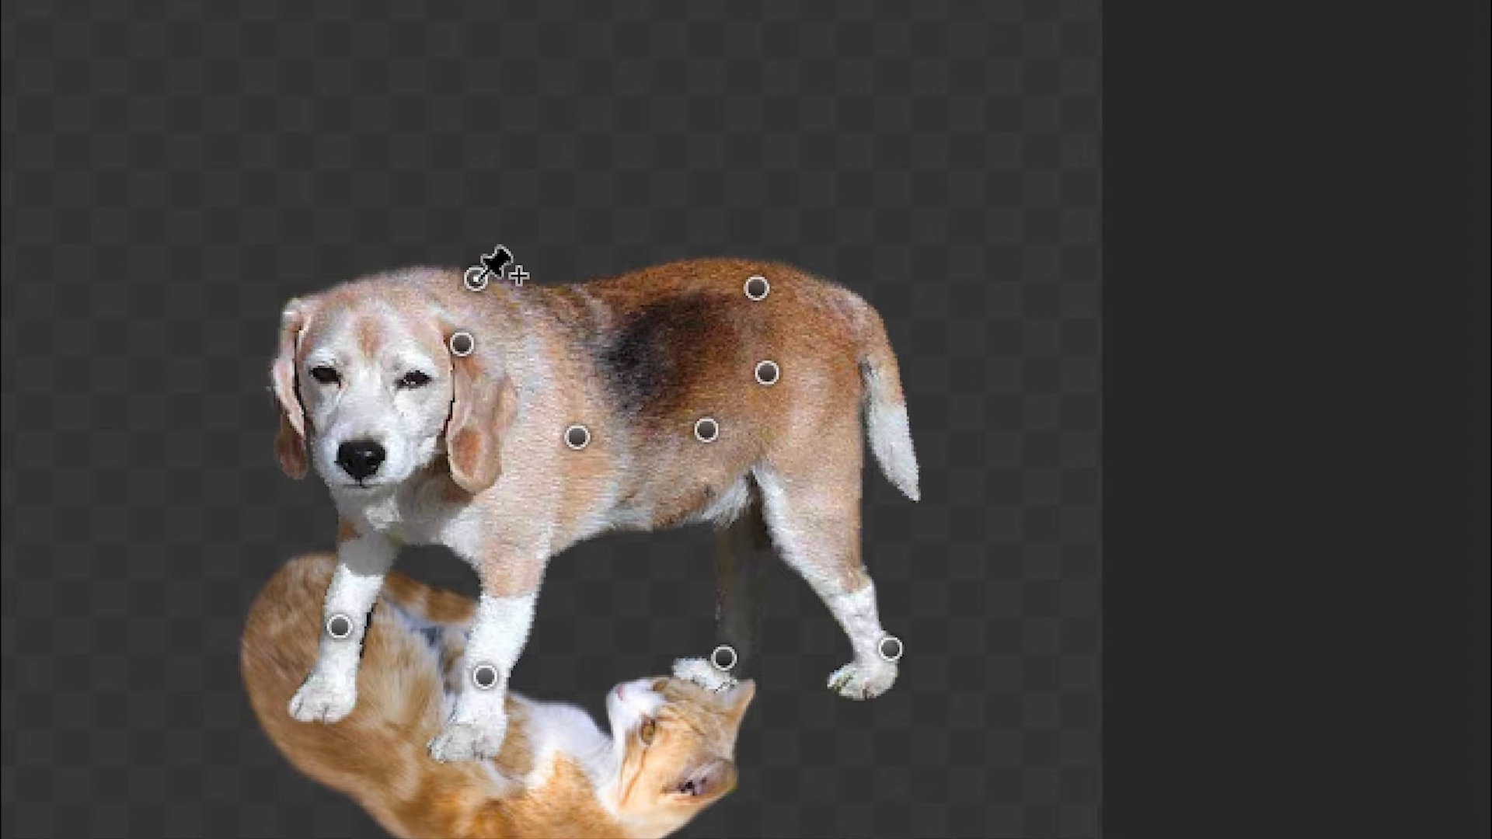
{"action": "key", "text": "ctrl+z"}
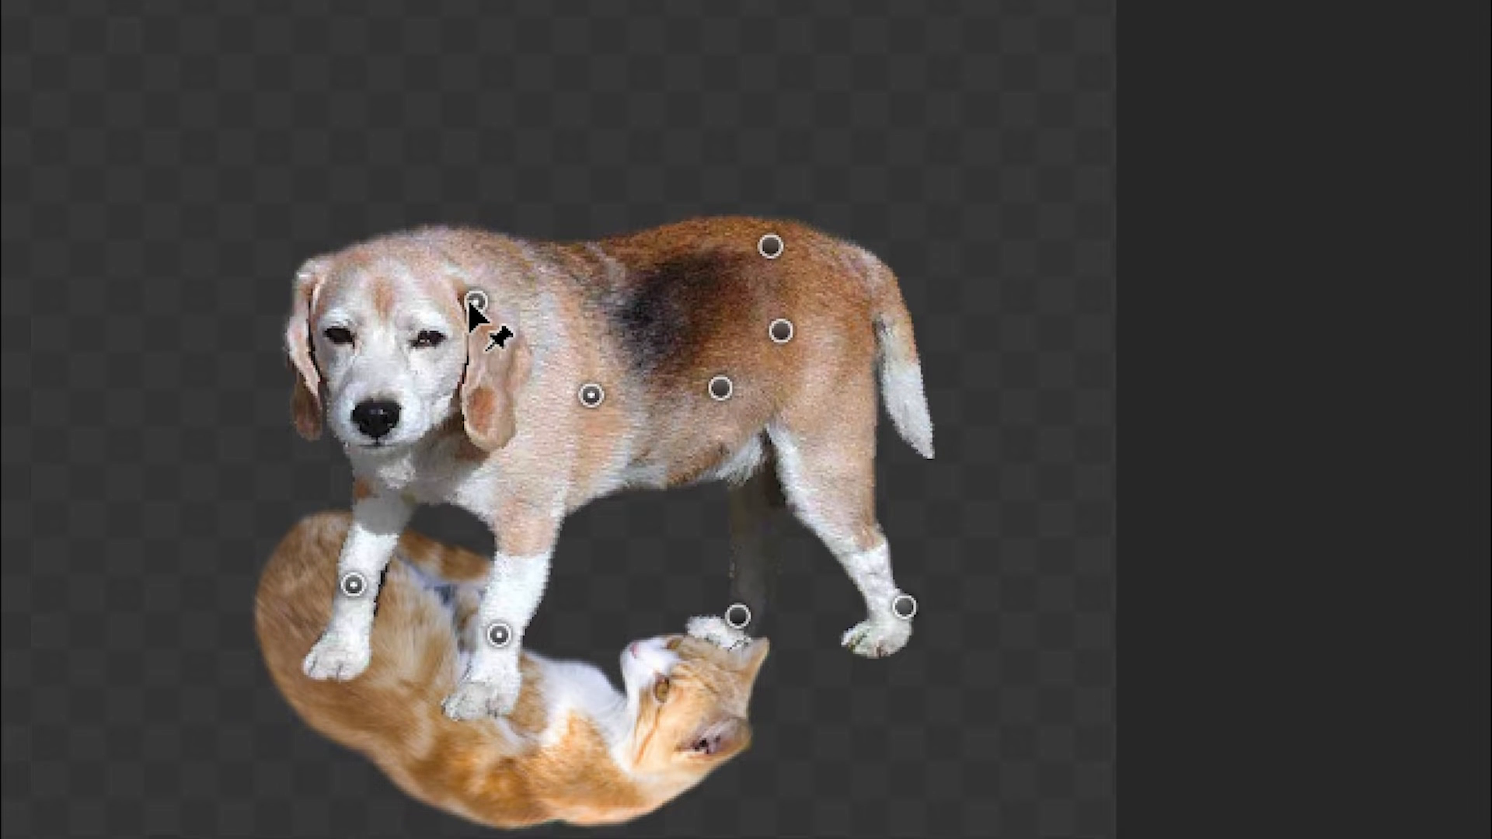
Lower the dog's front part and head further, move the outer front leg closer to the other one, and apply the warp.
{"action": "left_click_drag", "start_coordinate": [471, 307], "coordinate": [471, 317]}
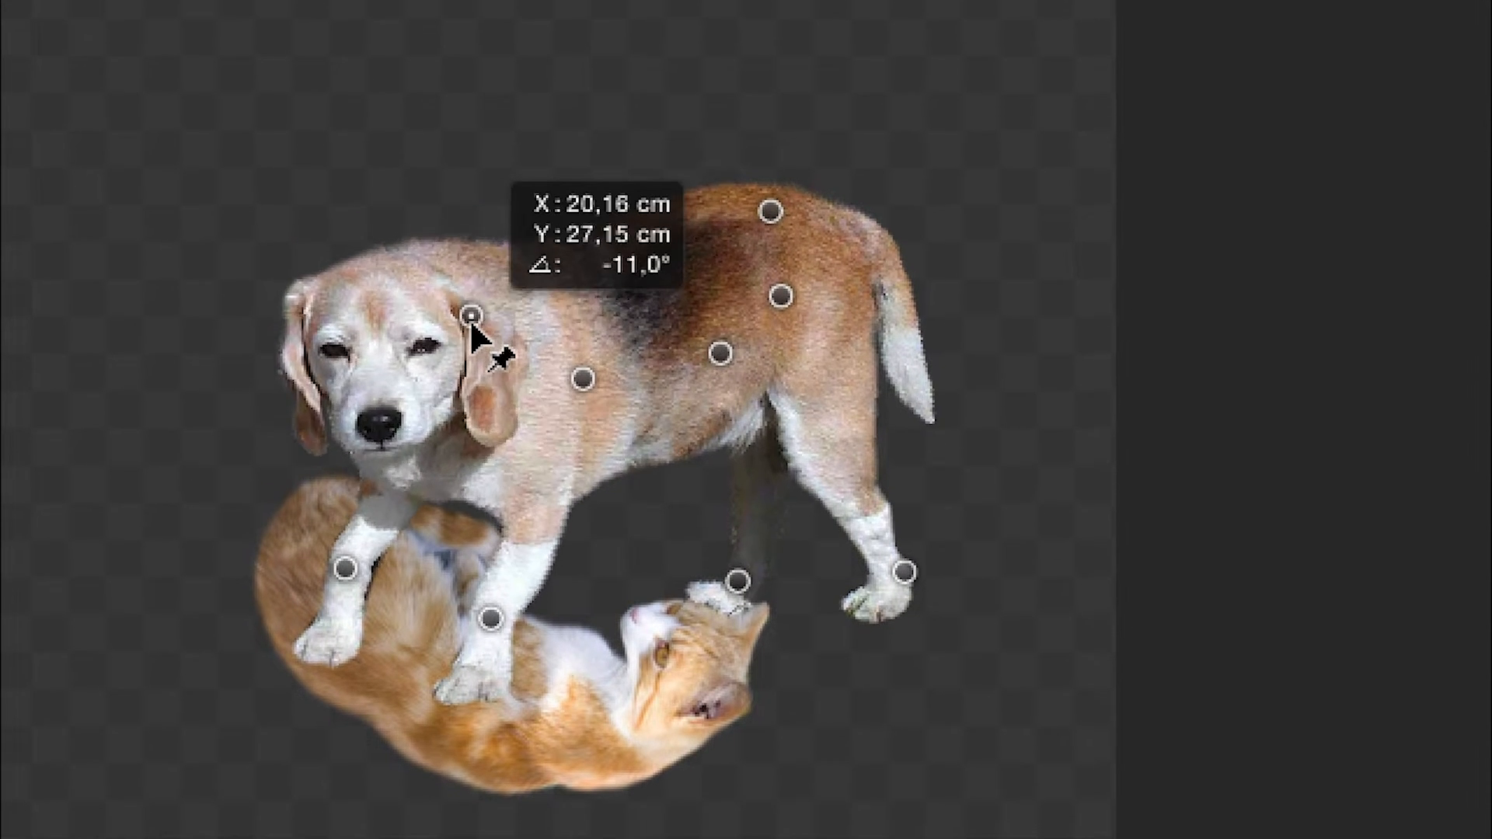
{"action": "left_click_drag", "start_coordinate": [473, 328], "coordinate": [465, 359]}
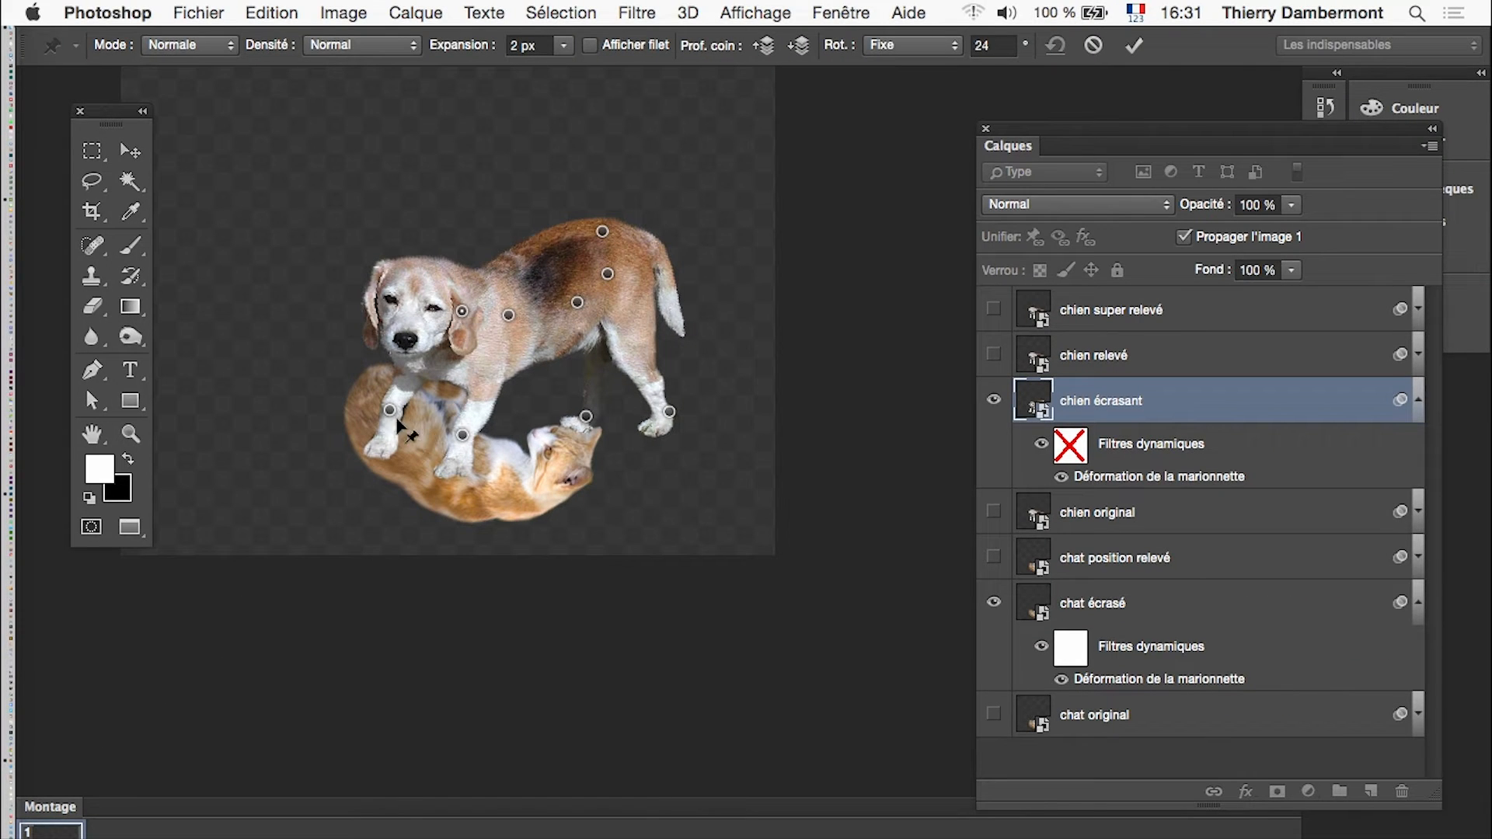
{"action": "left_click_drag", "start_coordinate": [390, 409], "coordinate": [426, 408]}
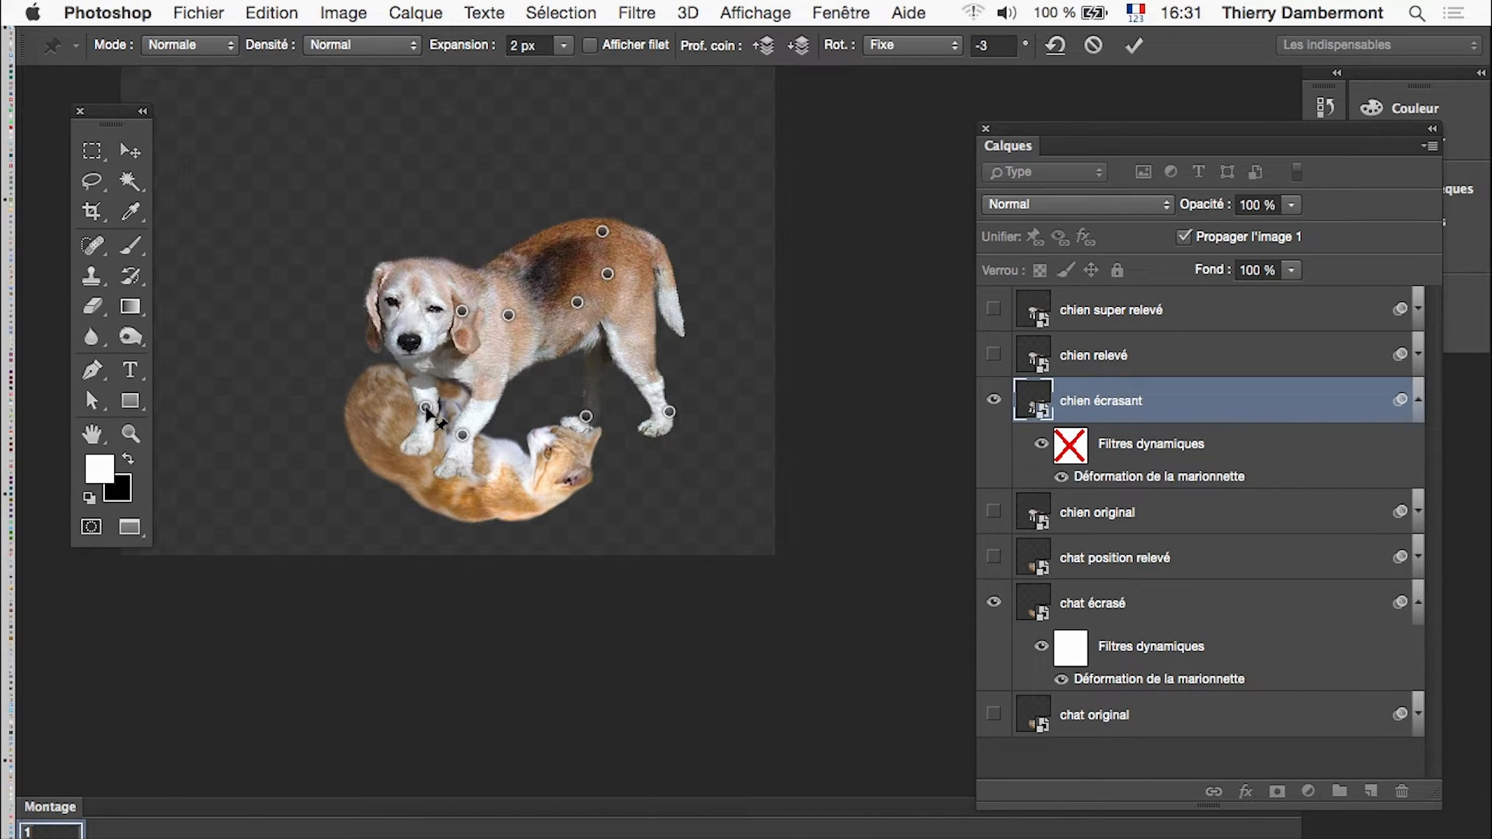
{"action": "left_click", "coordinate": [1143, 50]}
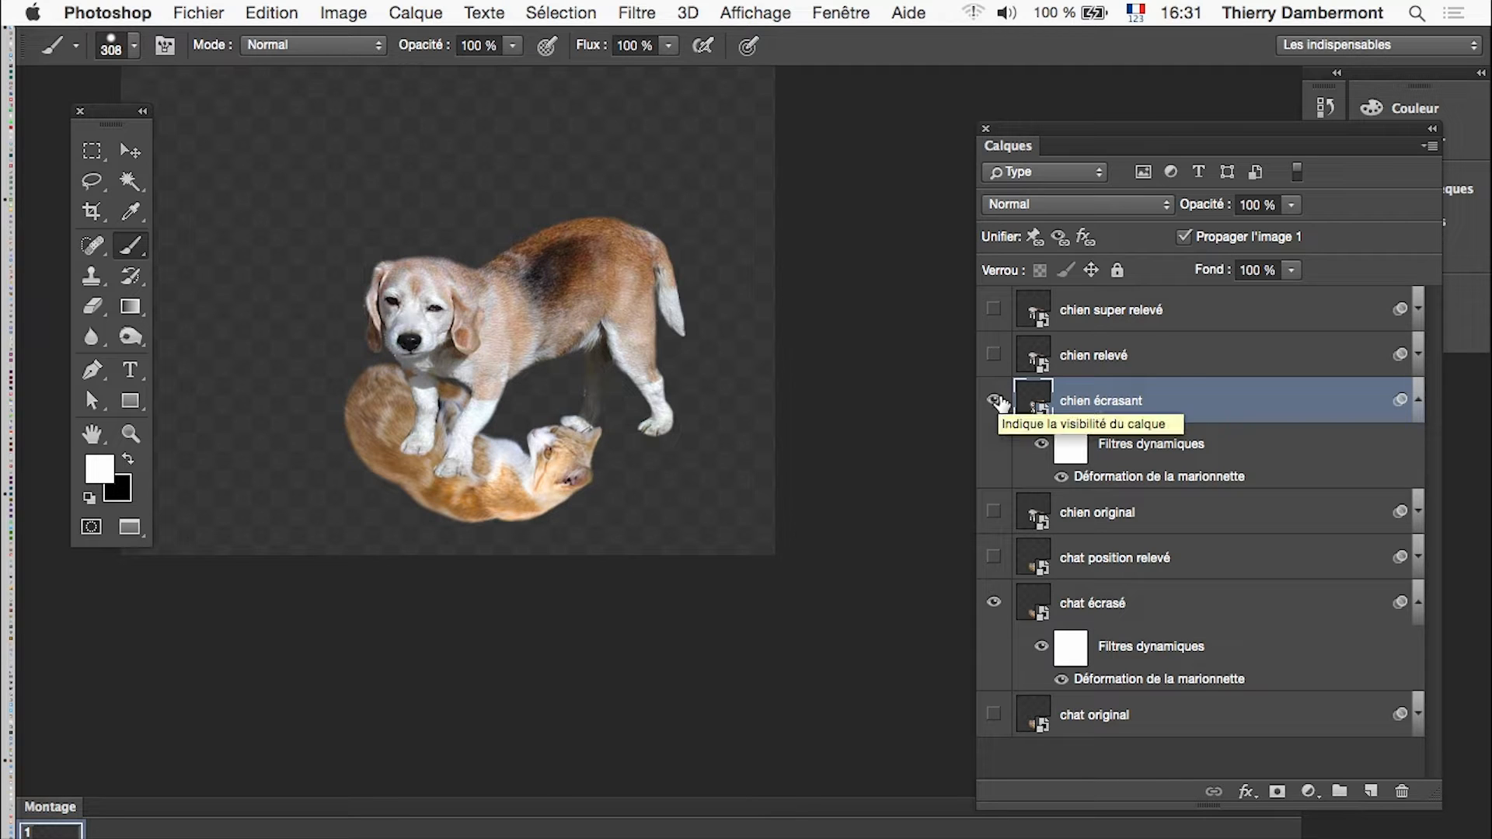
Mark the "chien original" and "chat original" layers with the green (Vert) colour label.
{"action": "right_click", "coordinate": [1175, 521]}
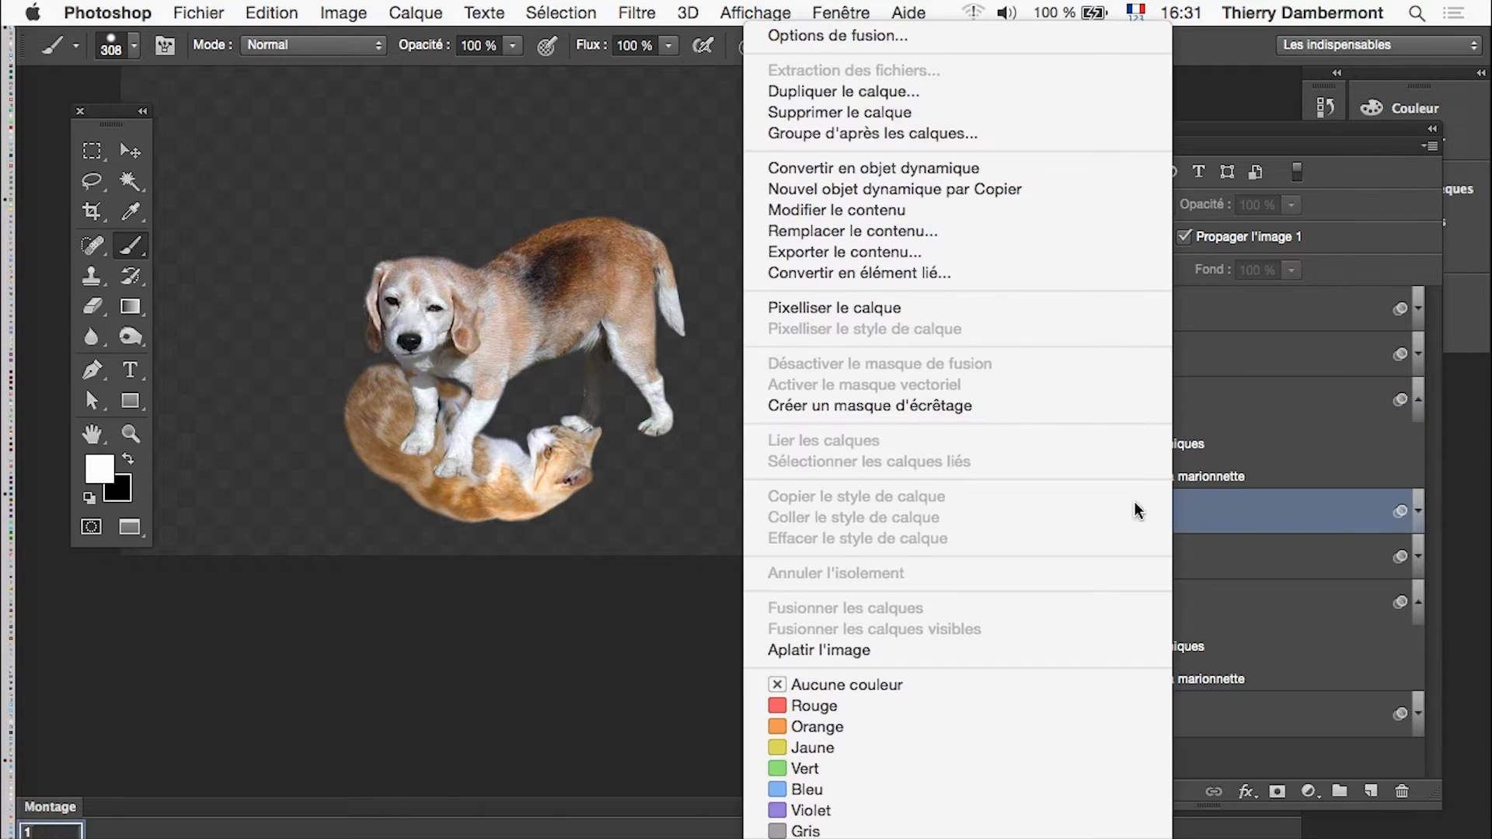
{"action": "left_click", "coordinate": [840, 770]}
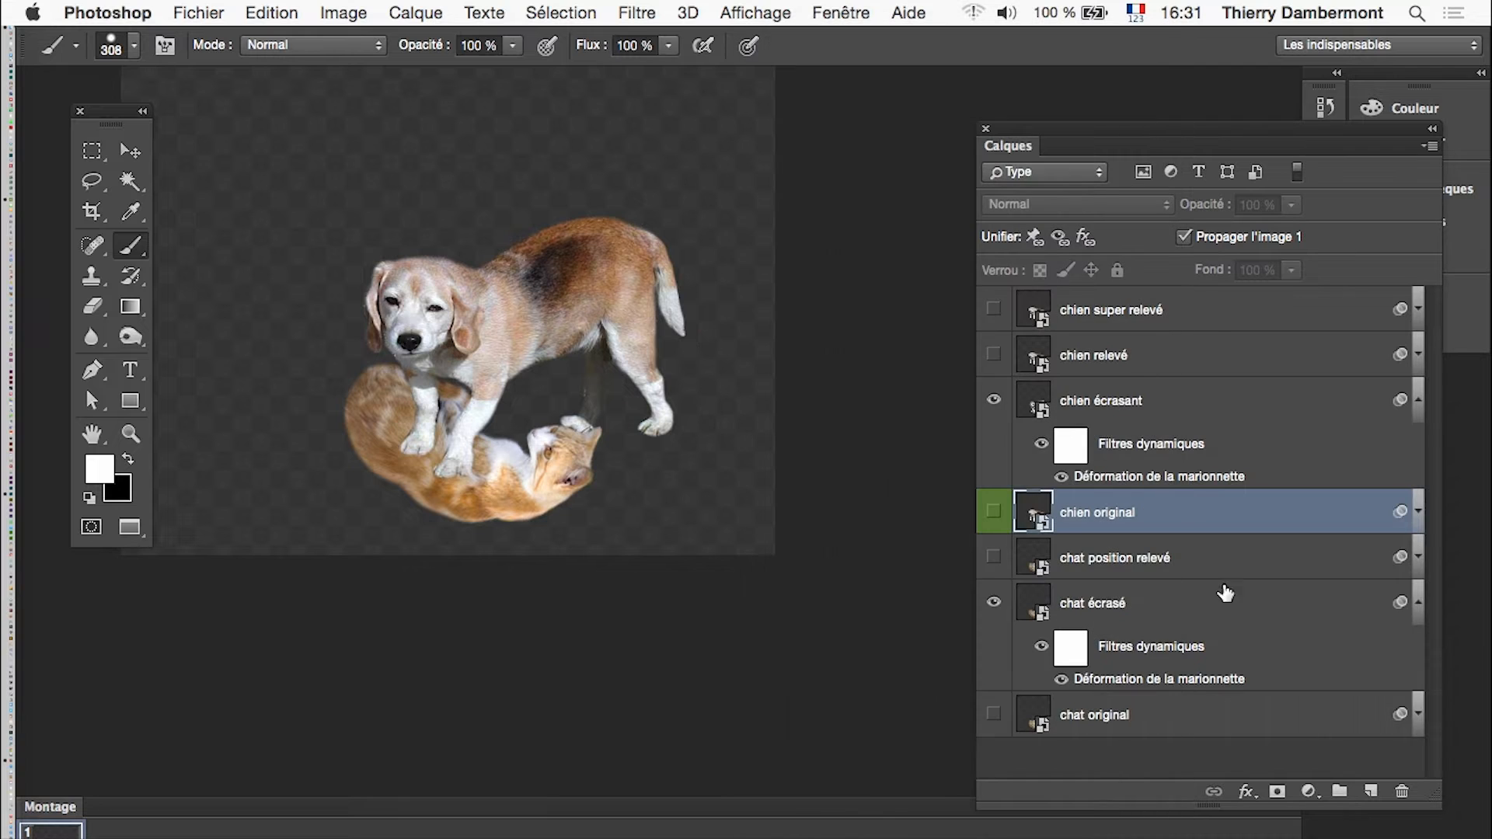
{"action": "right_click", "coordinate": [1175, 728]}
{"action": "left_click", "coordinate": [937, 762]}
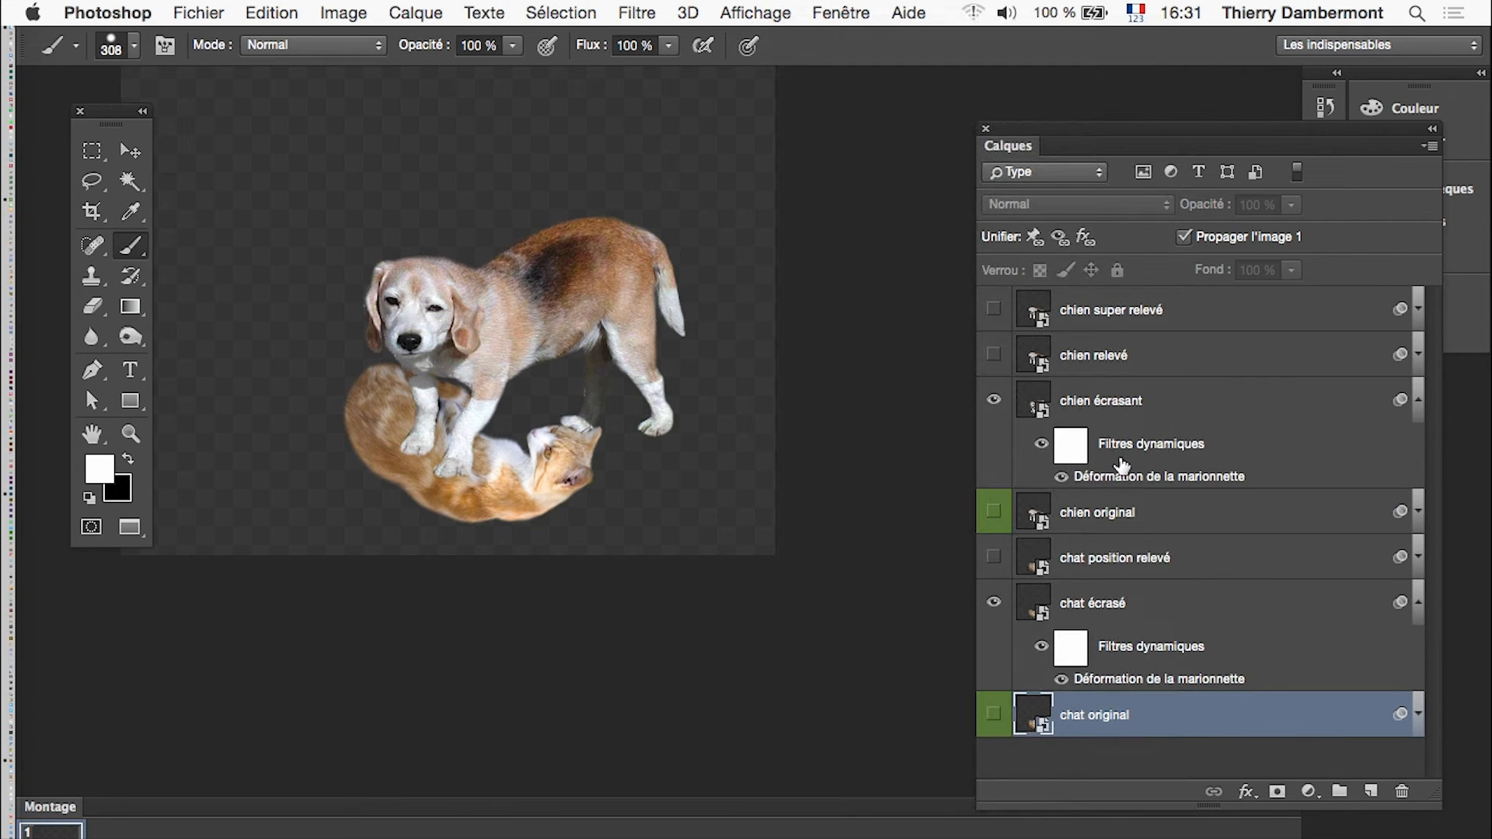
Show "chien original" and toggle "chien écrasant" to compare the two dog poses, leaving both layers visible.
{"action": "left_click", "coordinate": [994, 512]}
{"action": "left_click", "coordinate": [993, 401]}
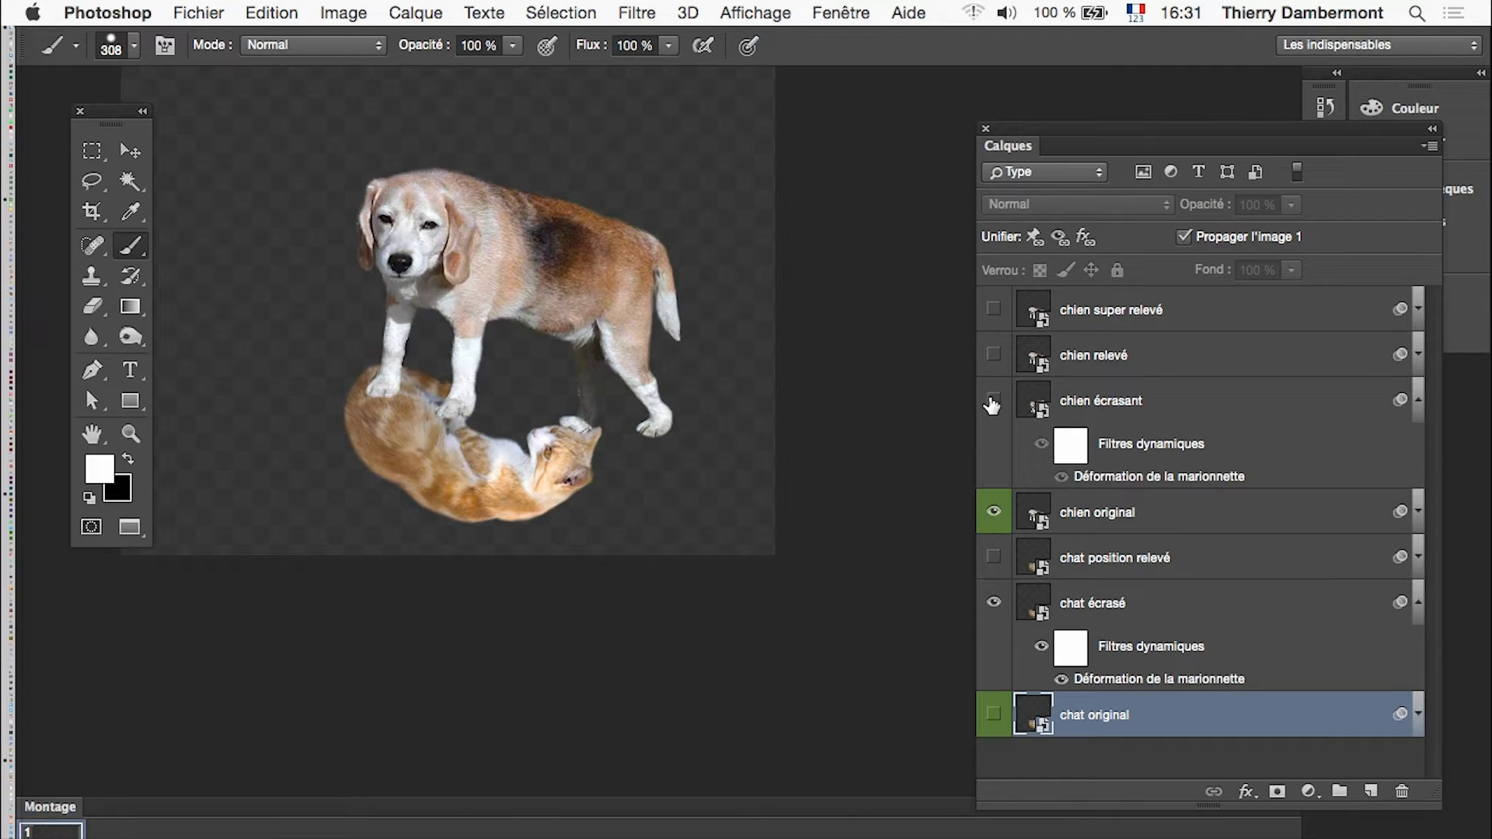
{"action": "left_click", "coordinate": [993, 401]}
{"action": "left_click", "coordinate": [993, 401]}
{"action": "left_click", "coordinate": [993, 401]}
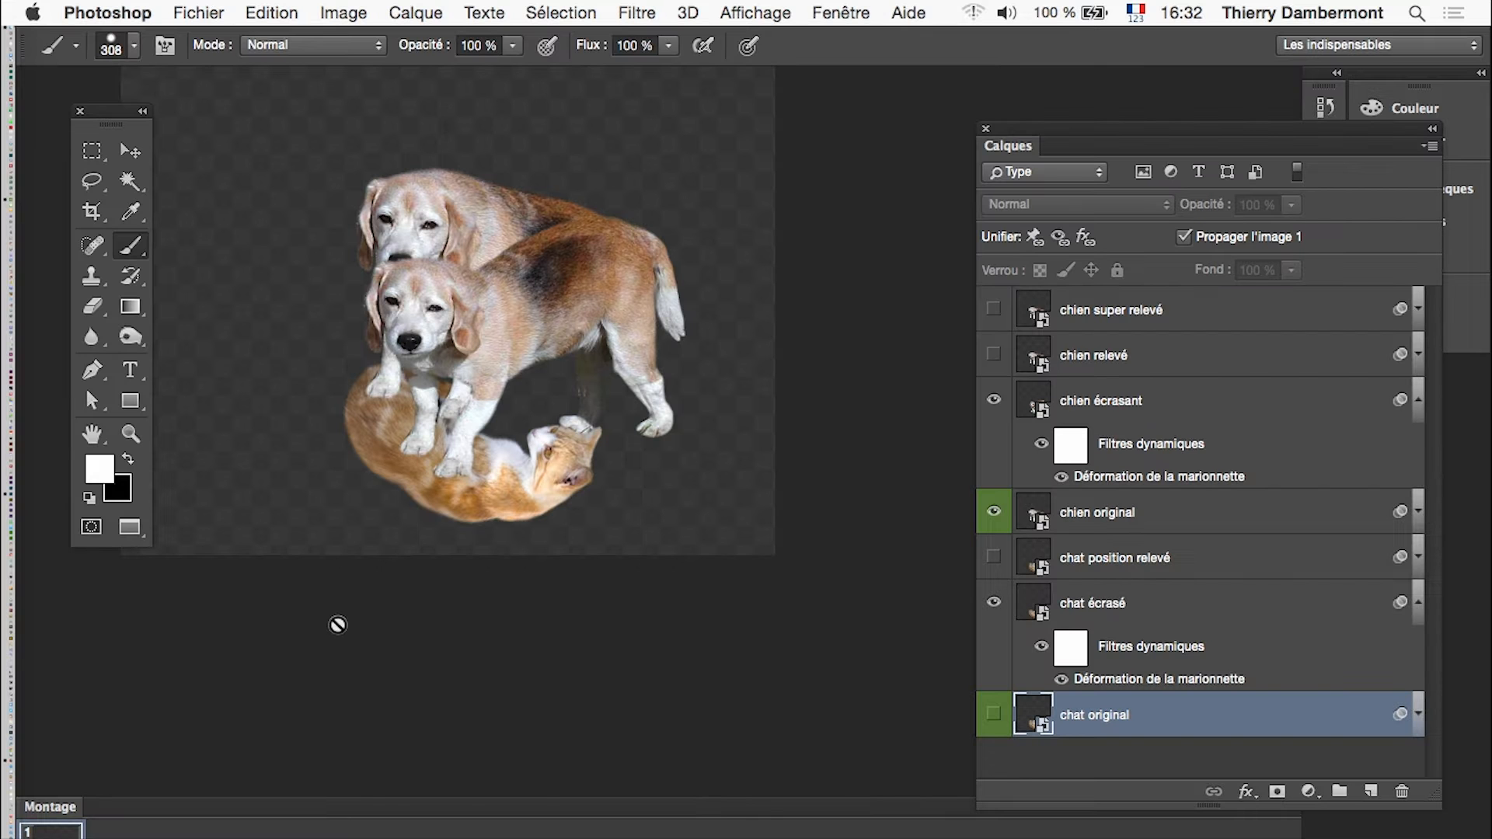
Reopen the puppet warp of "chien écrasant", raise the head pin slightly and apply the warp.
{"action": "double_click", "coordinate": [1173, 476]}
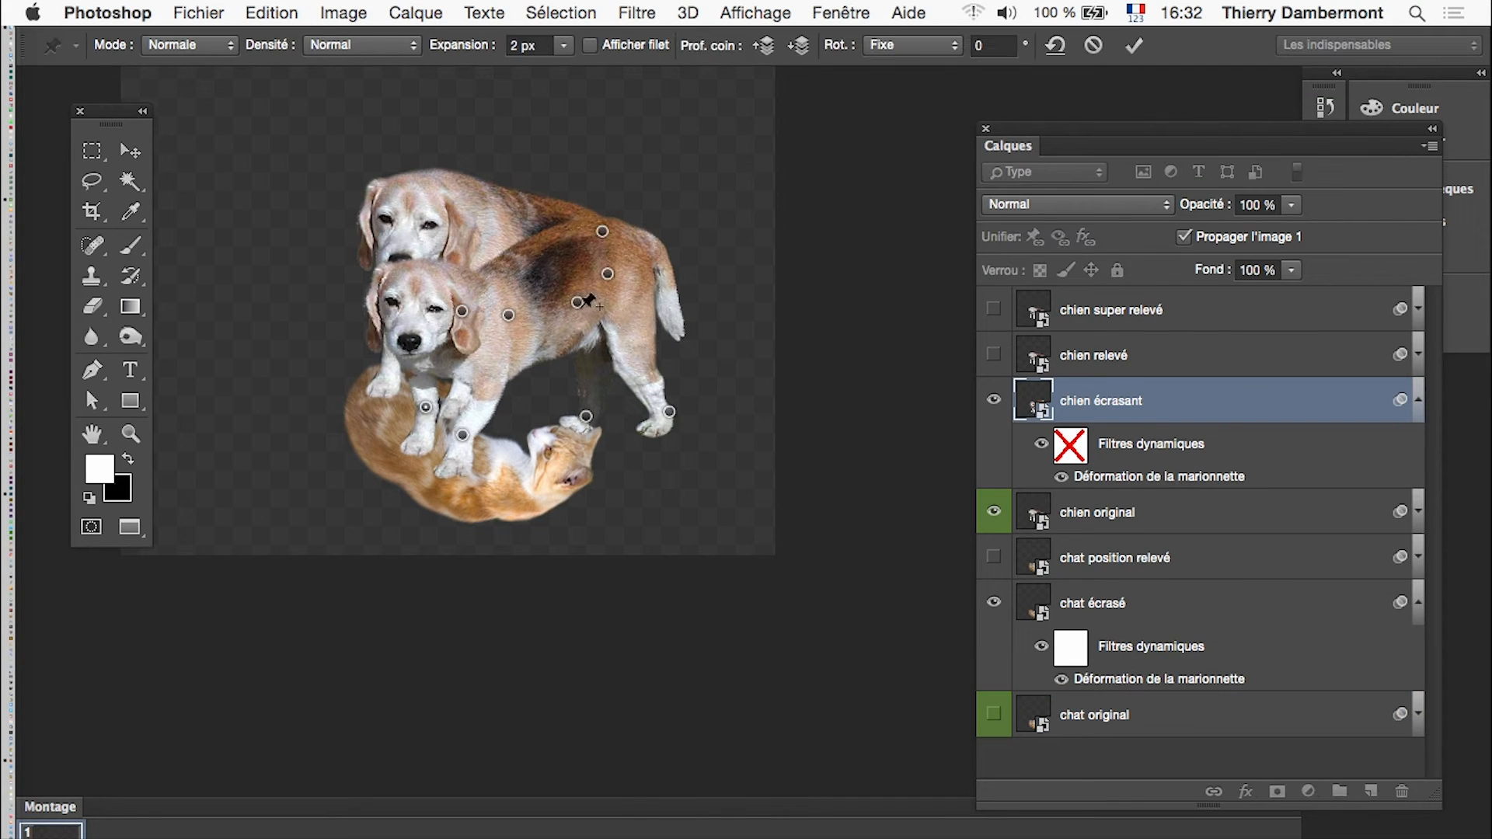
{"action": "left_click_drag", "start_coordinate": [462, 311], "coordinate": [460, 272]}
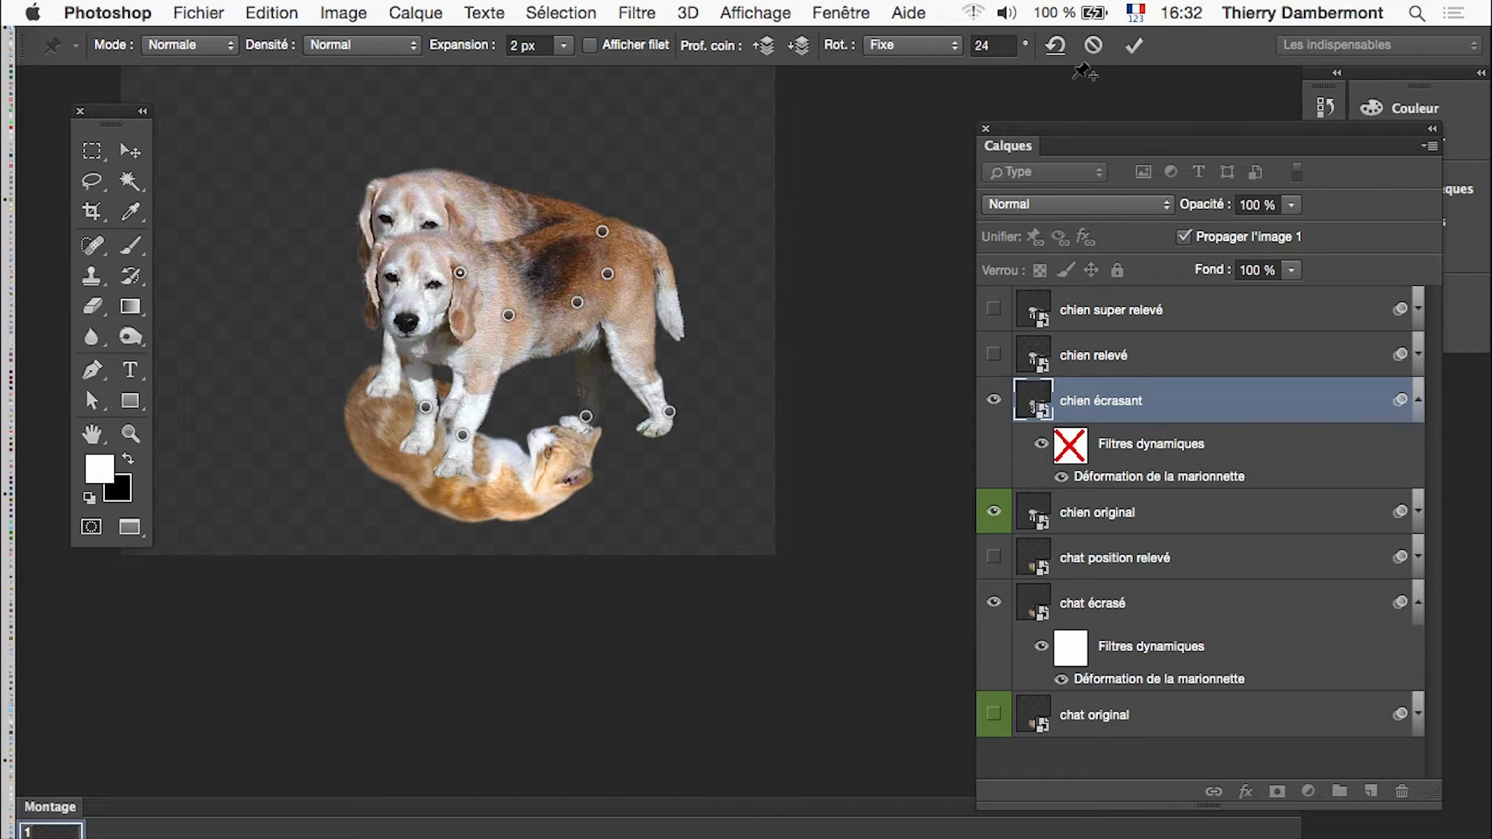
{"action": "left_click", "coordinate": [1132, 46]}
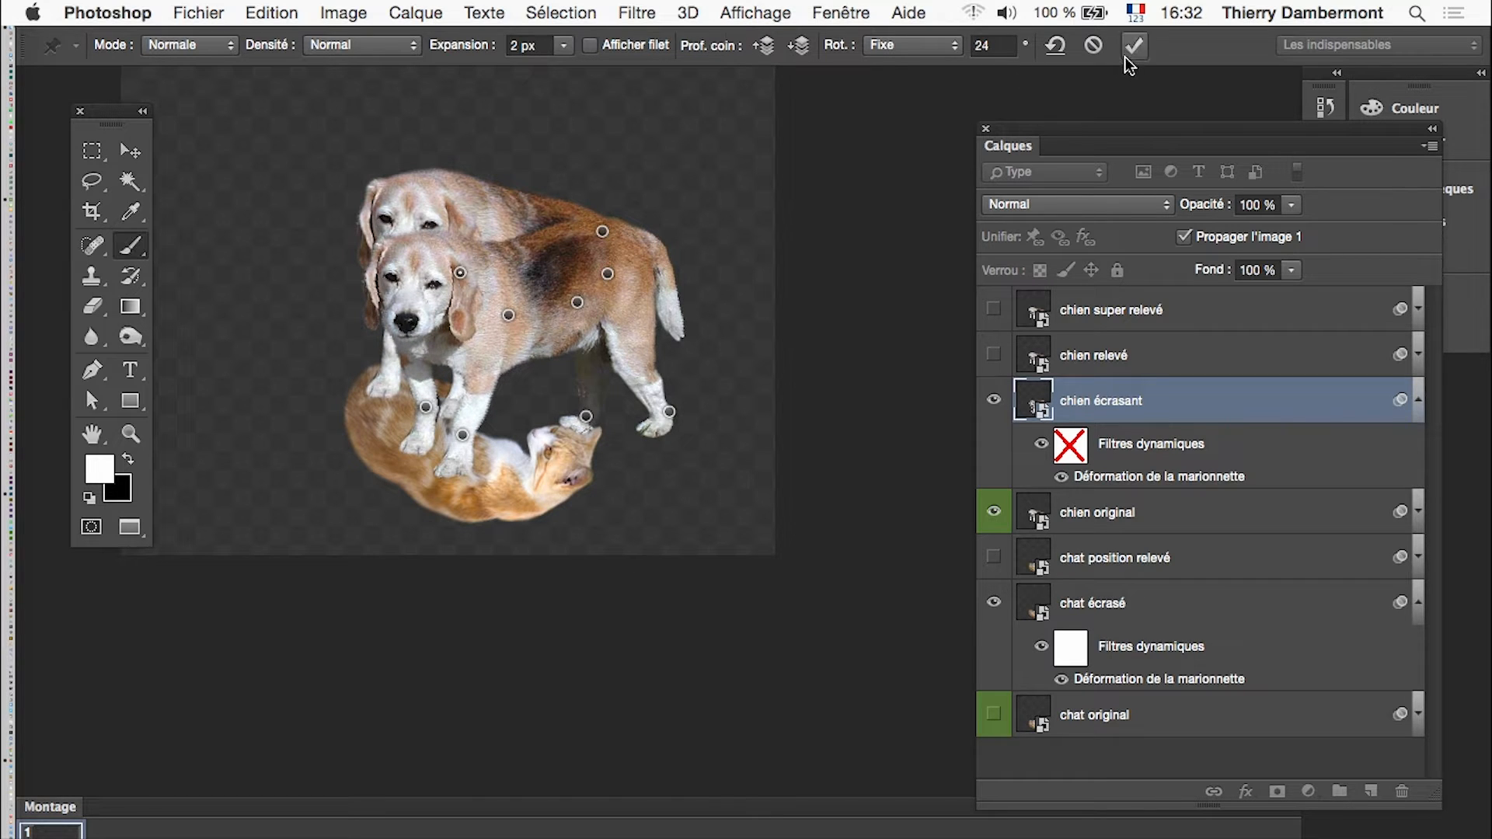
Hide "chien écrasant", show "chien relevé", reopen its puppet warp and raise the dog's head, chest and front legs together.
{"action": "left_click", "coordinate": [993, 399]}
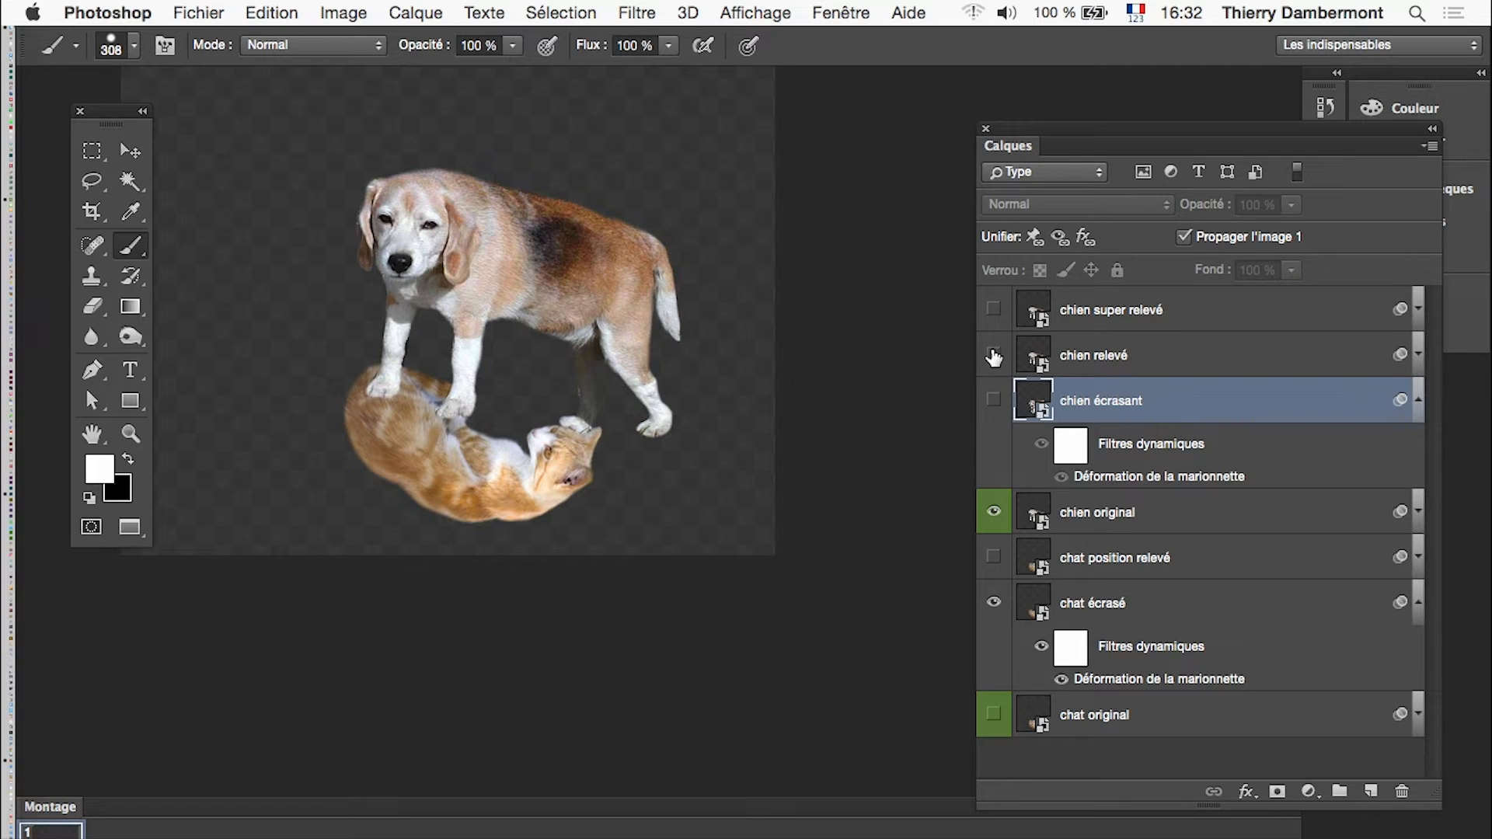
{"action": "left_click", "coordinate": [994, 356]}
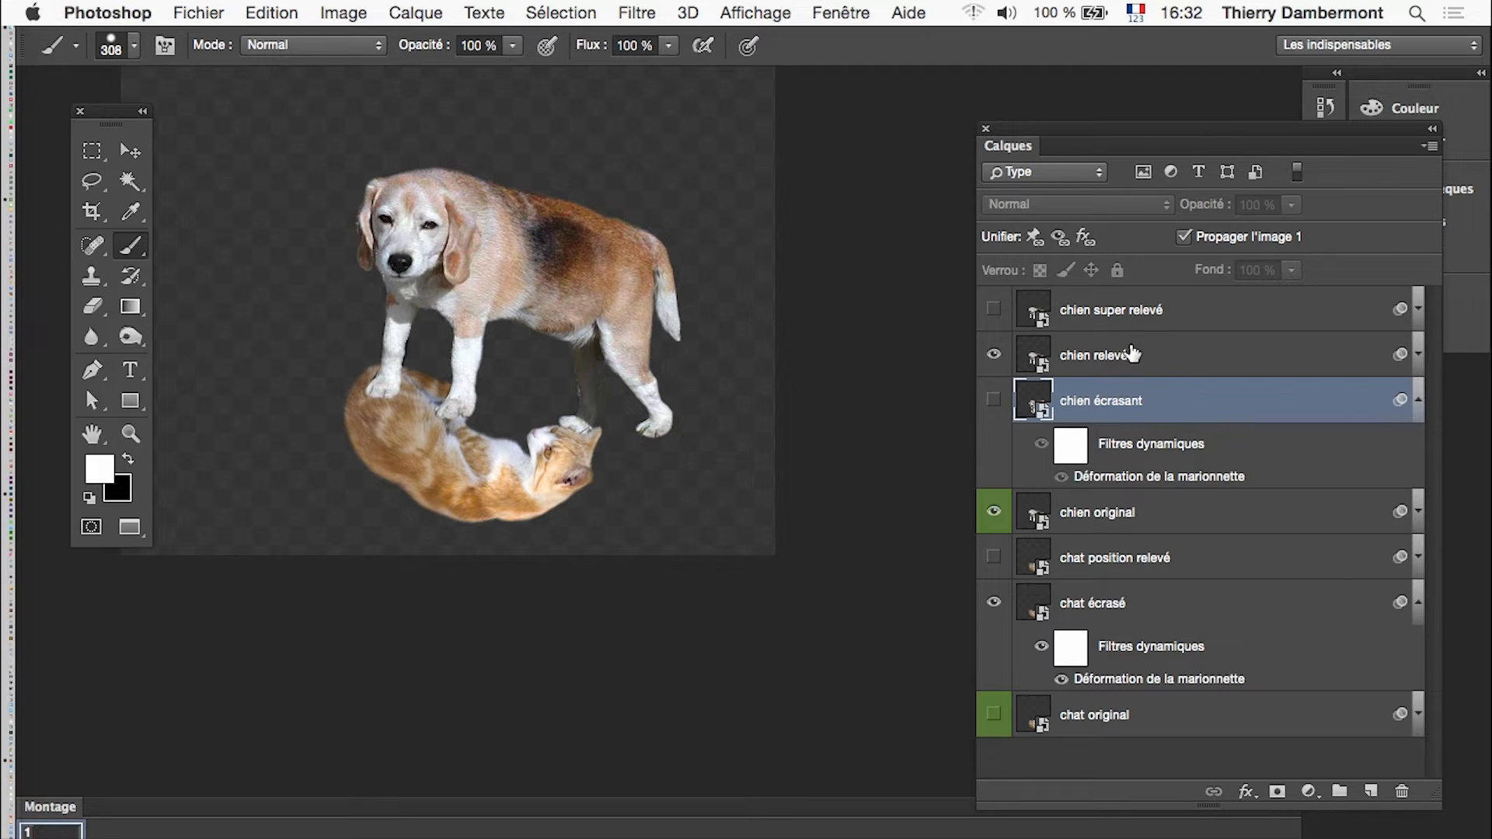
{"action": "left_click", "coordinate": [1420, 359]}
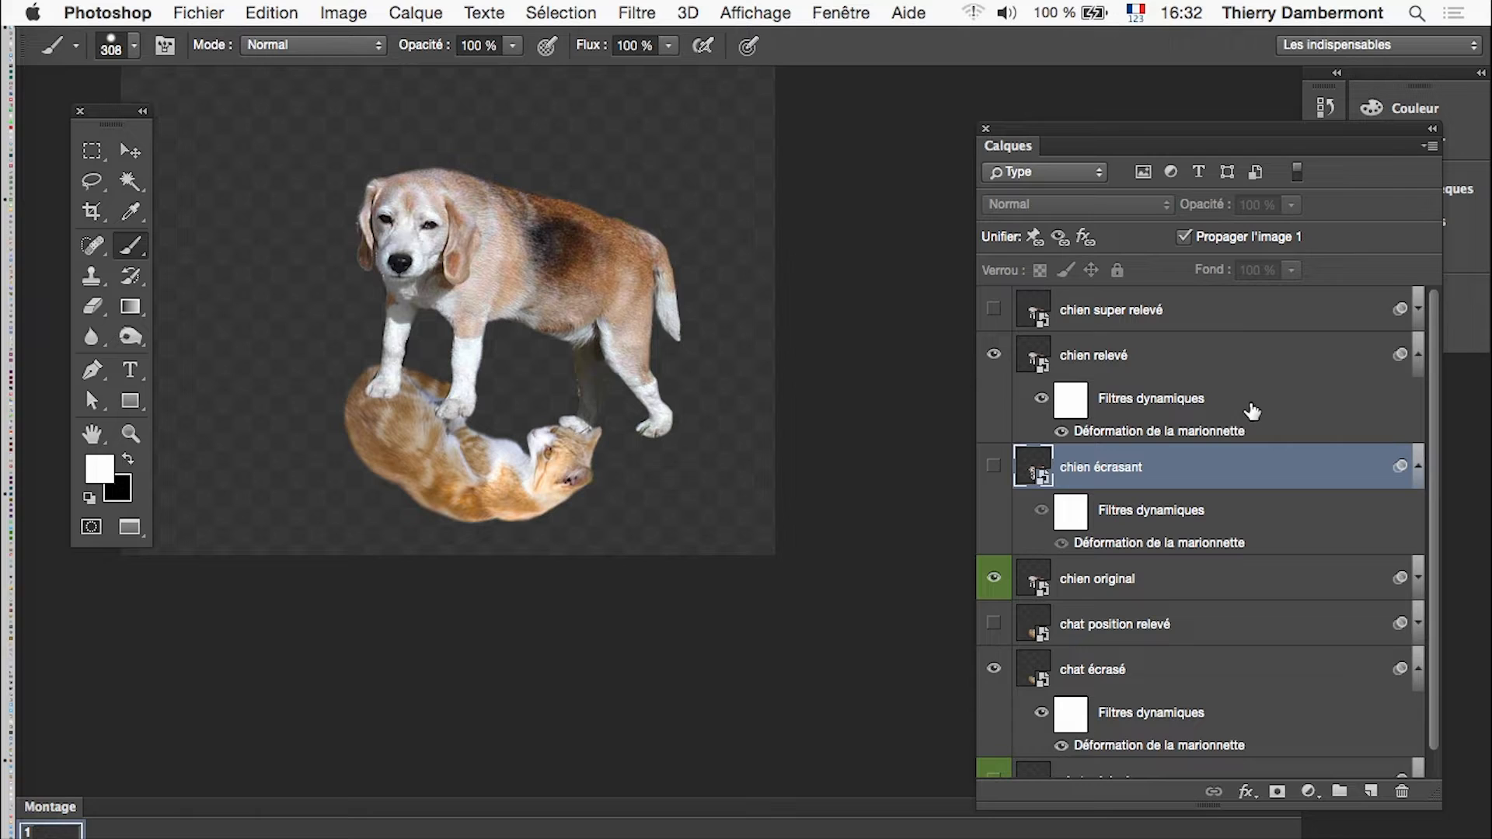
{"action": "double_click", "coordinate": [1197, 431]}
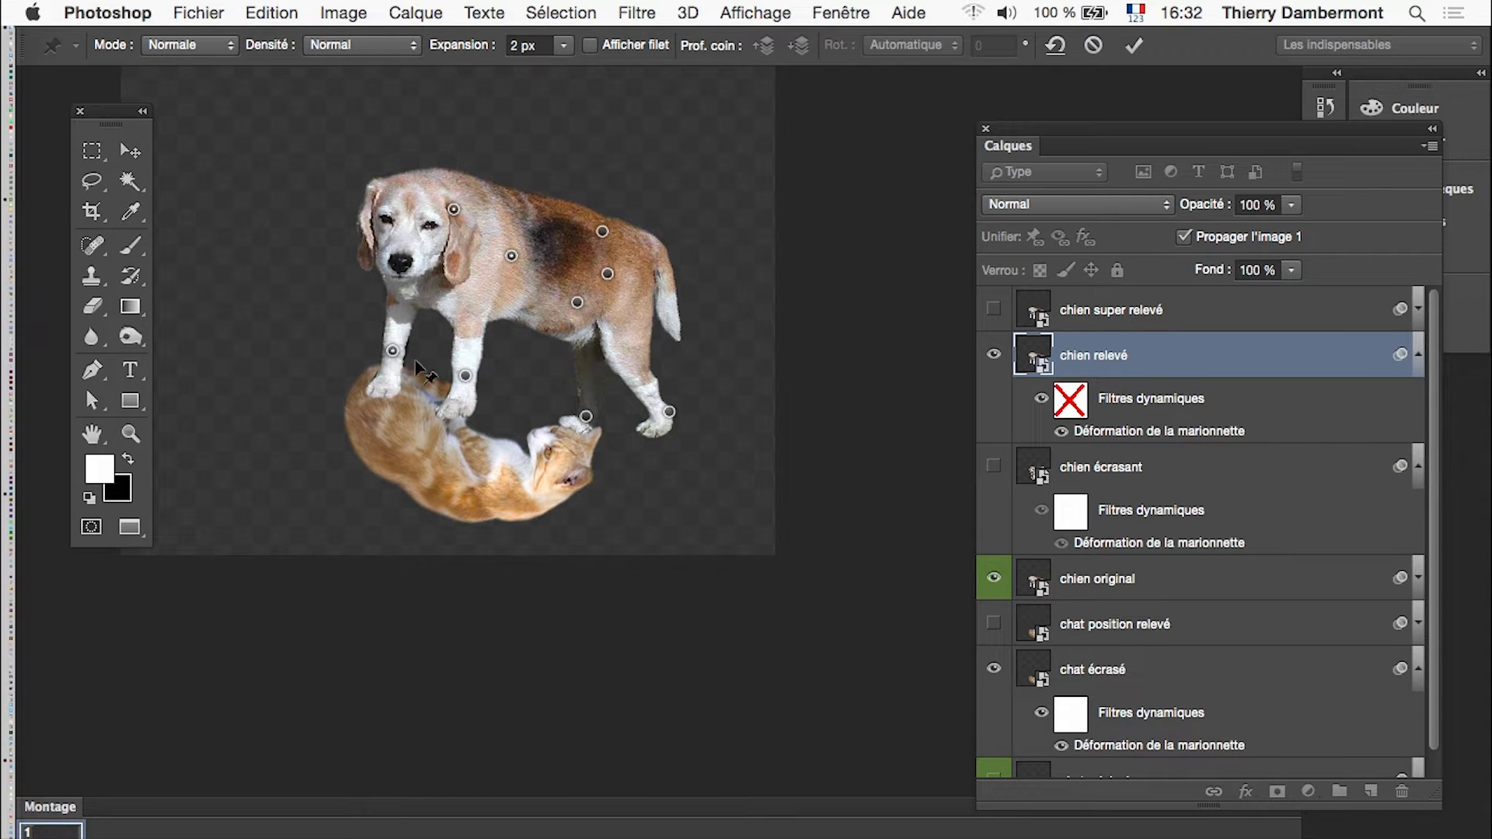
{"action": "left_click_drag", "start_coordinate": [455, 210], "coordinate": [474, 177]}
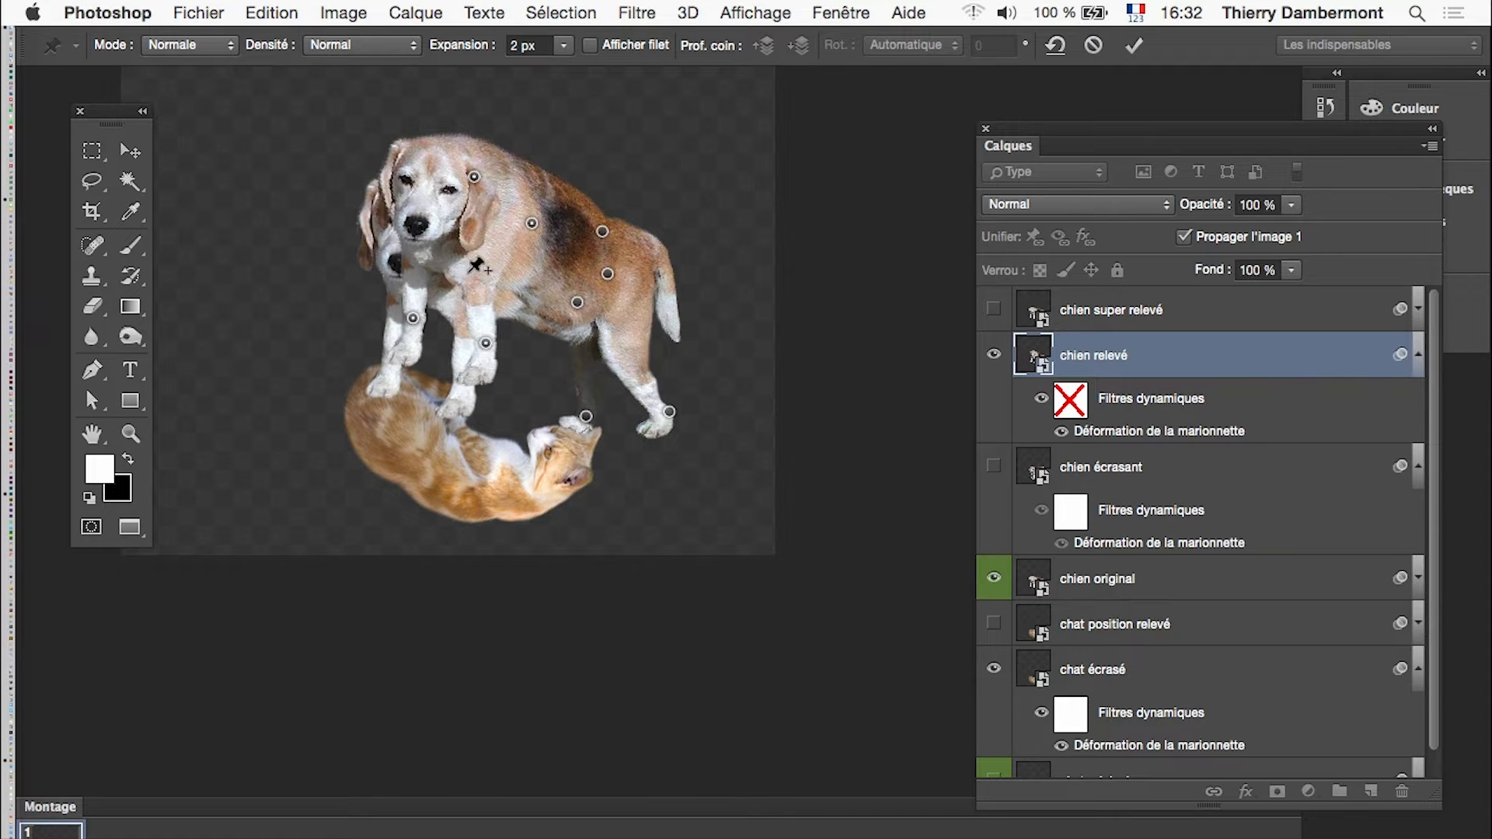
Move both front legs of "chien relevé" forward and slightly up, pull the head back a little and apply the warp.
{"action": "left_click", "coordinate": [578, 302]}
{"action": "left_click", "coordinate": [486, 342]}
{"action": "left_click", "coordinate": [412, 318], "text": "shift"}
{"action": "left_click_drag", "start_coordinate": [413, 319], "coordinate": [391, 304]}
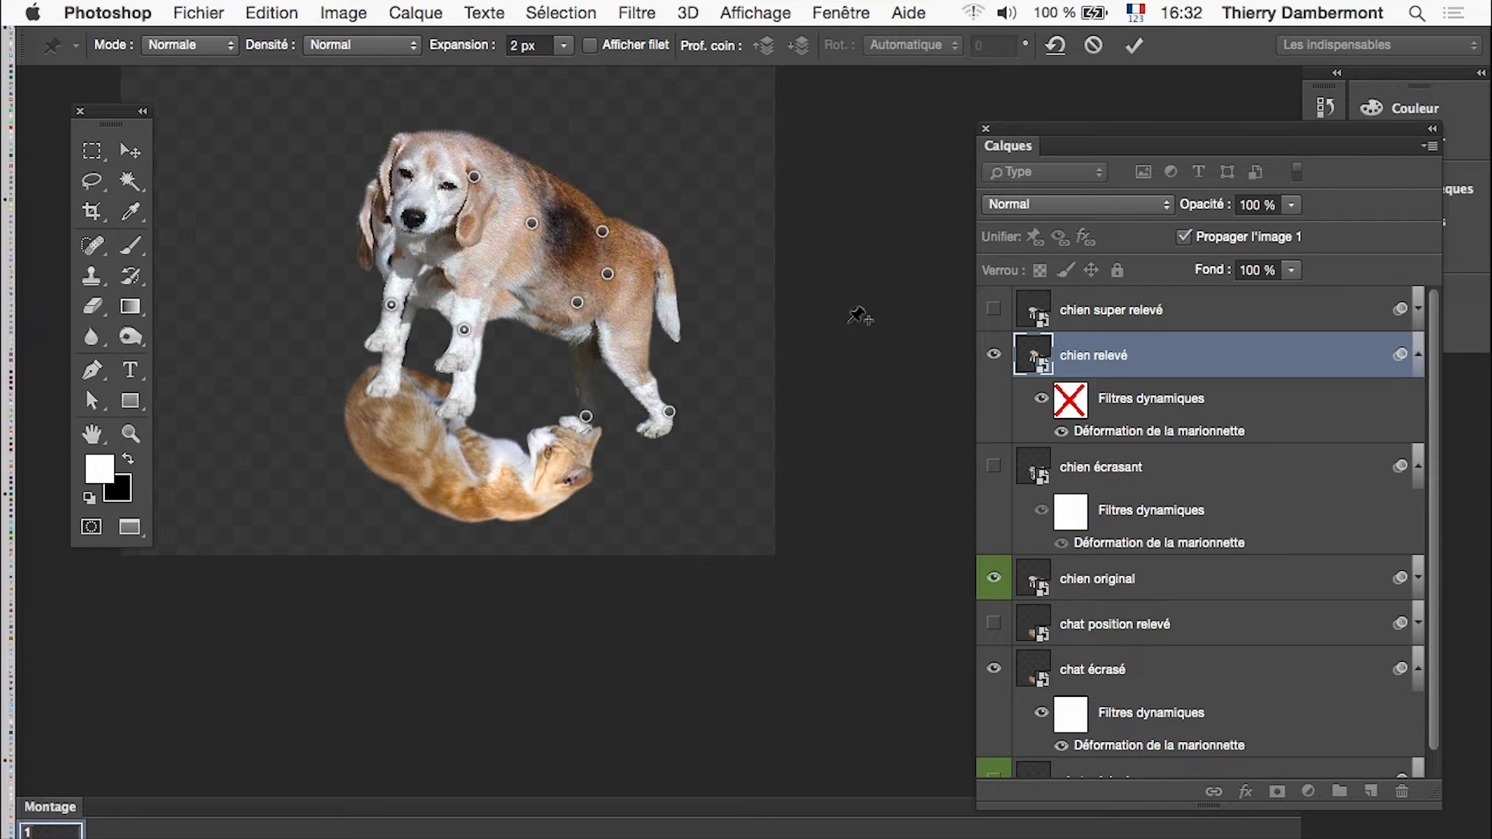
{"action": "left_click_drag", "start_coordinate": [474, 176], "coordinate": [489, 189]}
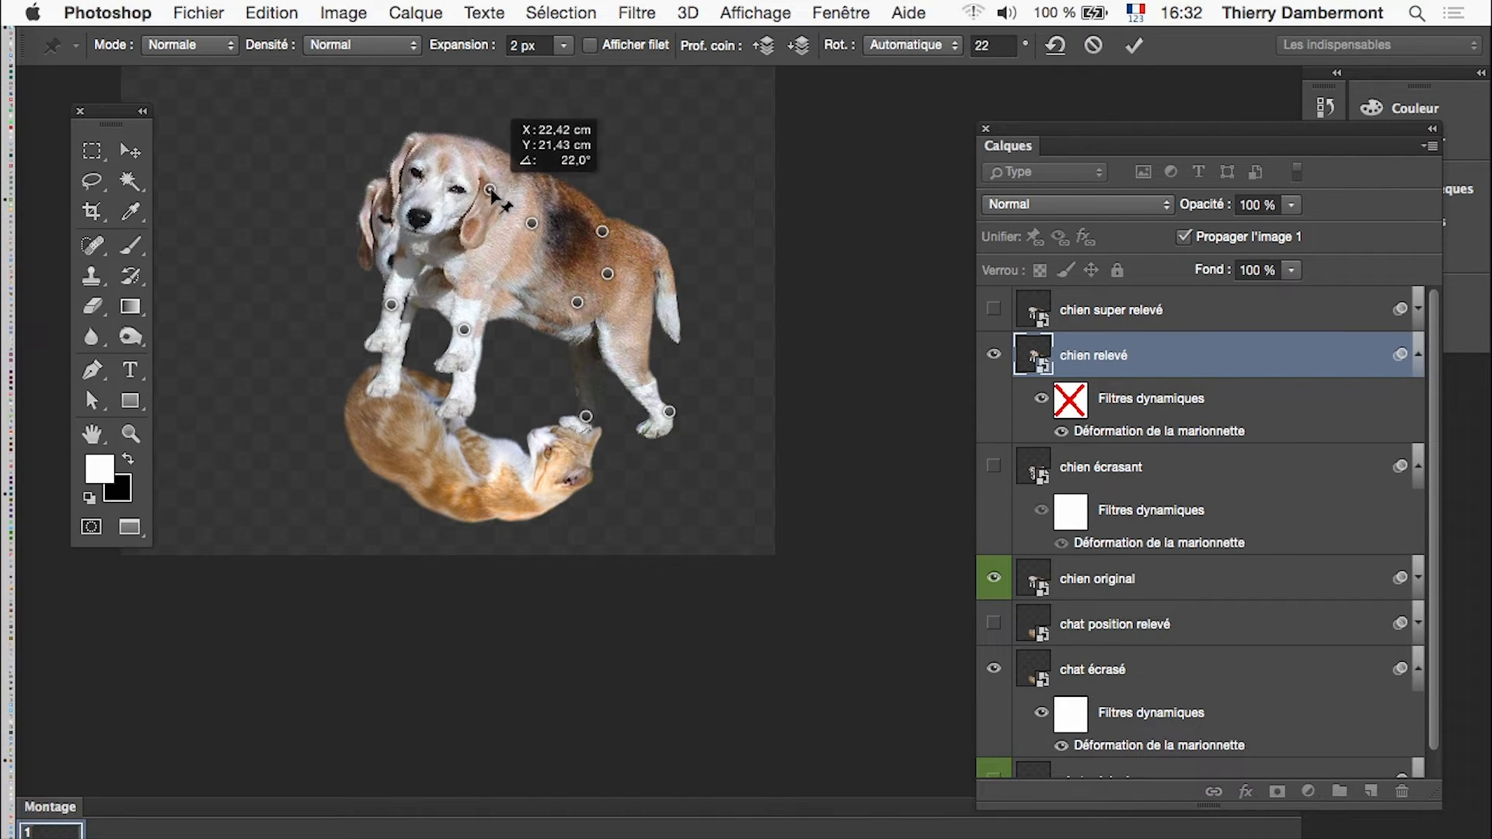
{"action": "left_click", "coordinate": [1135, 52]}
{"action": "key", "text": "b"}
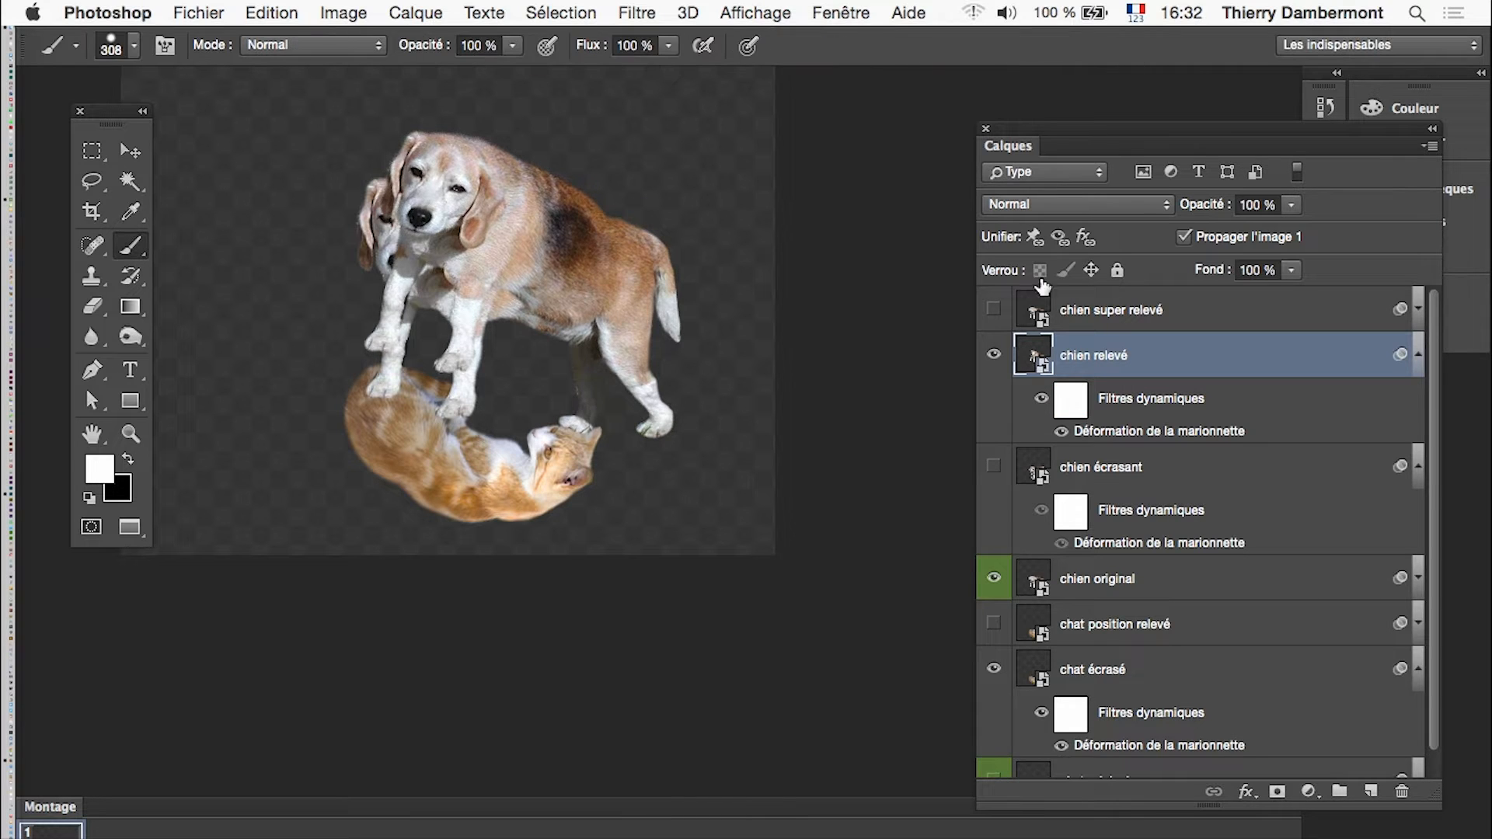
Show "chien super relevé", reopen its puppet warp and raise the head, chest and both front leg pins together above the "chien relevé" pose.
{"action": "left_click", "coordinate": [994, 354]}
{"action": "left_click", "coordinate": [994, 309]}
{"action": "left_click", "coordinate": [994, 354]}
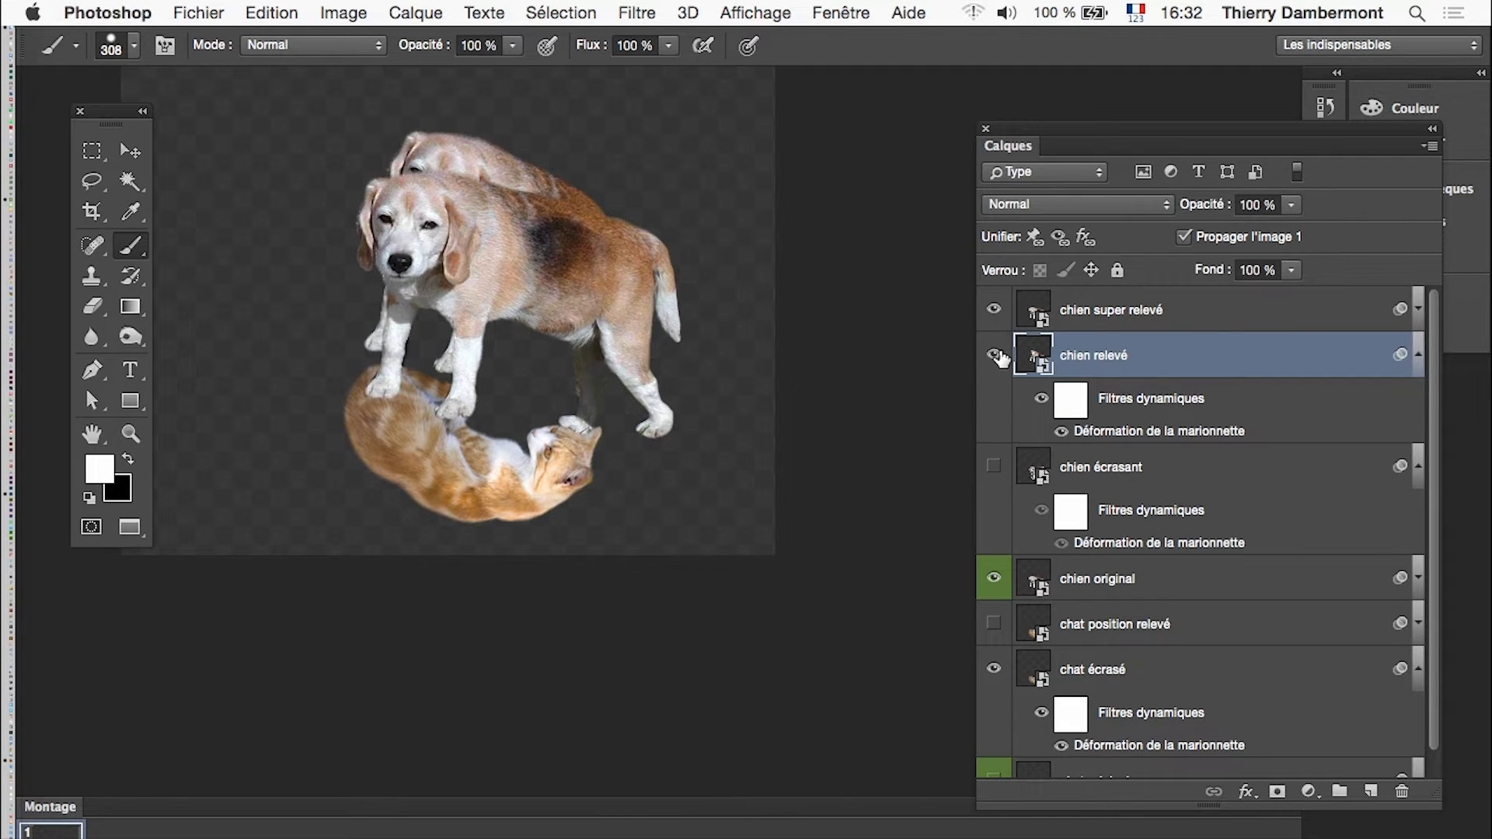
{"action": "left_click", "coordinate": [1418, 310]}
{"action": "double_click", "coordinate": [1096, 389]}
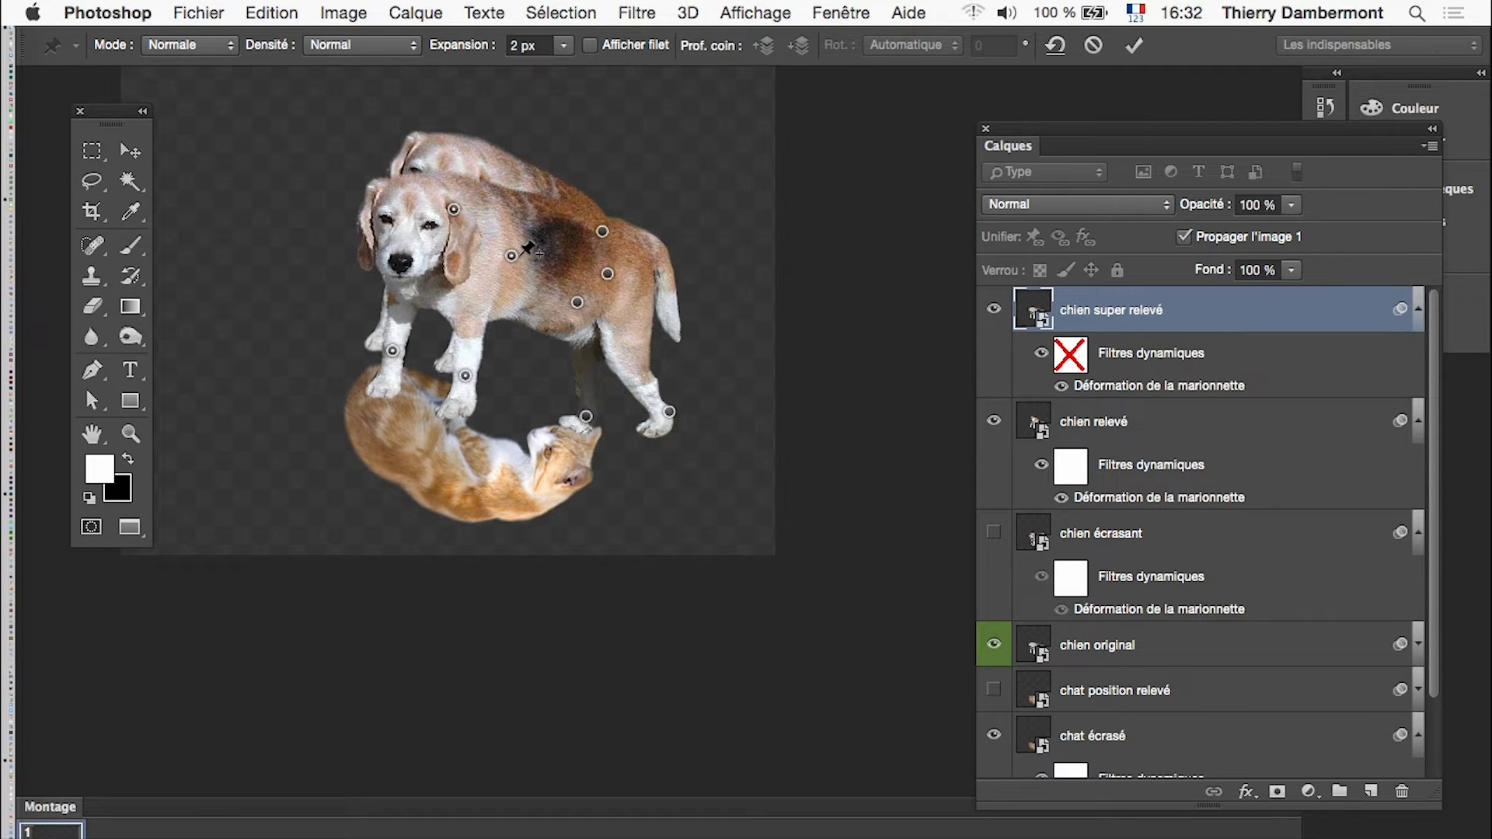
{"action": "left_click", "coordinate": [608, 273]}
{"action": "left_click", "coordinate": [511, 257]}
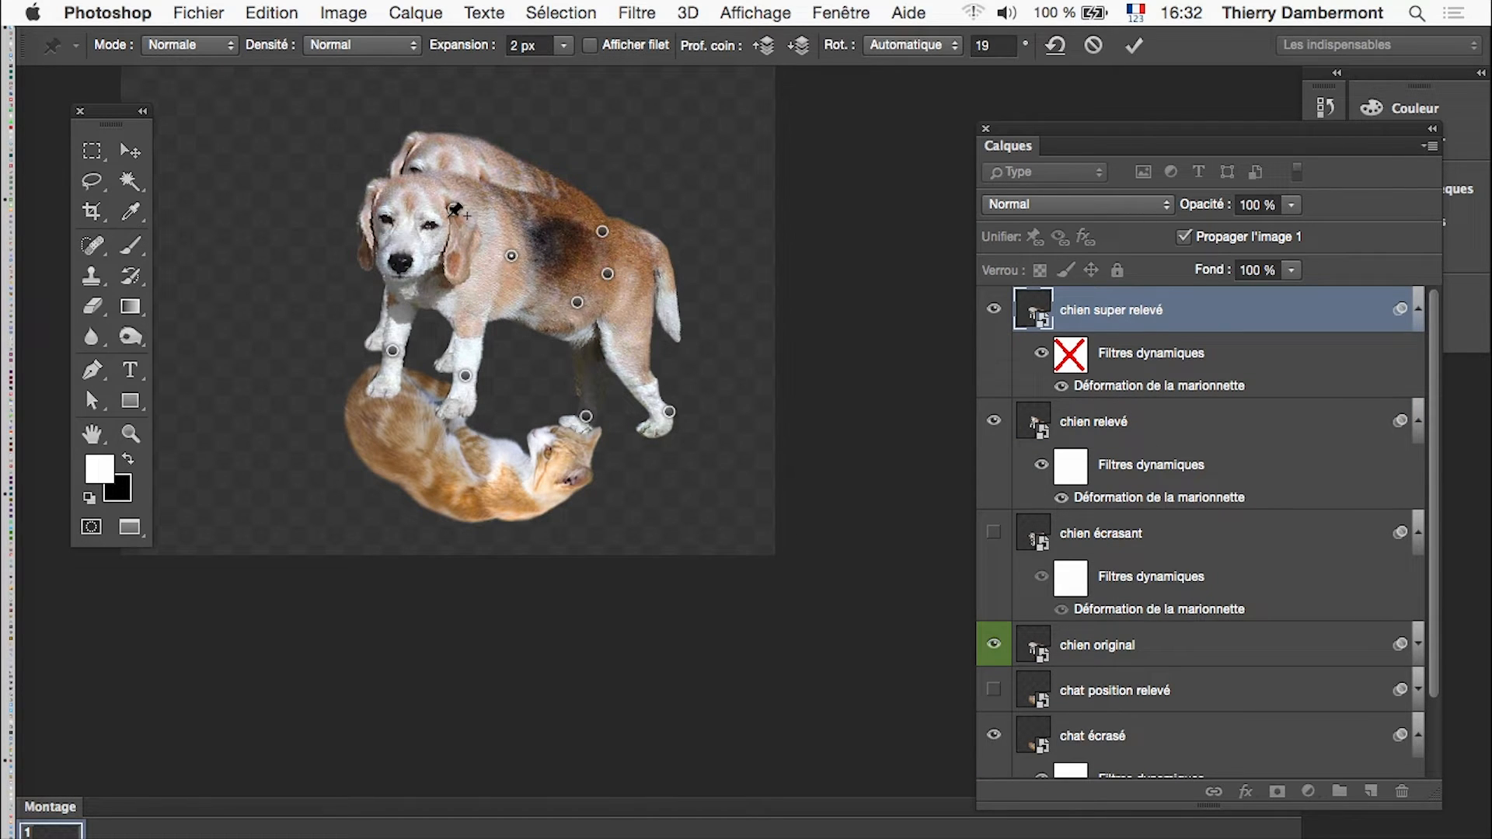
{"action": "left_click", "coordinate": [453, 210], "text": "shift"}
{"action": "left_click", "coordinate": [392, 352], "text": "shift"}
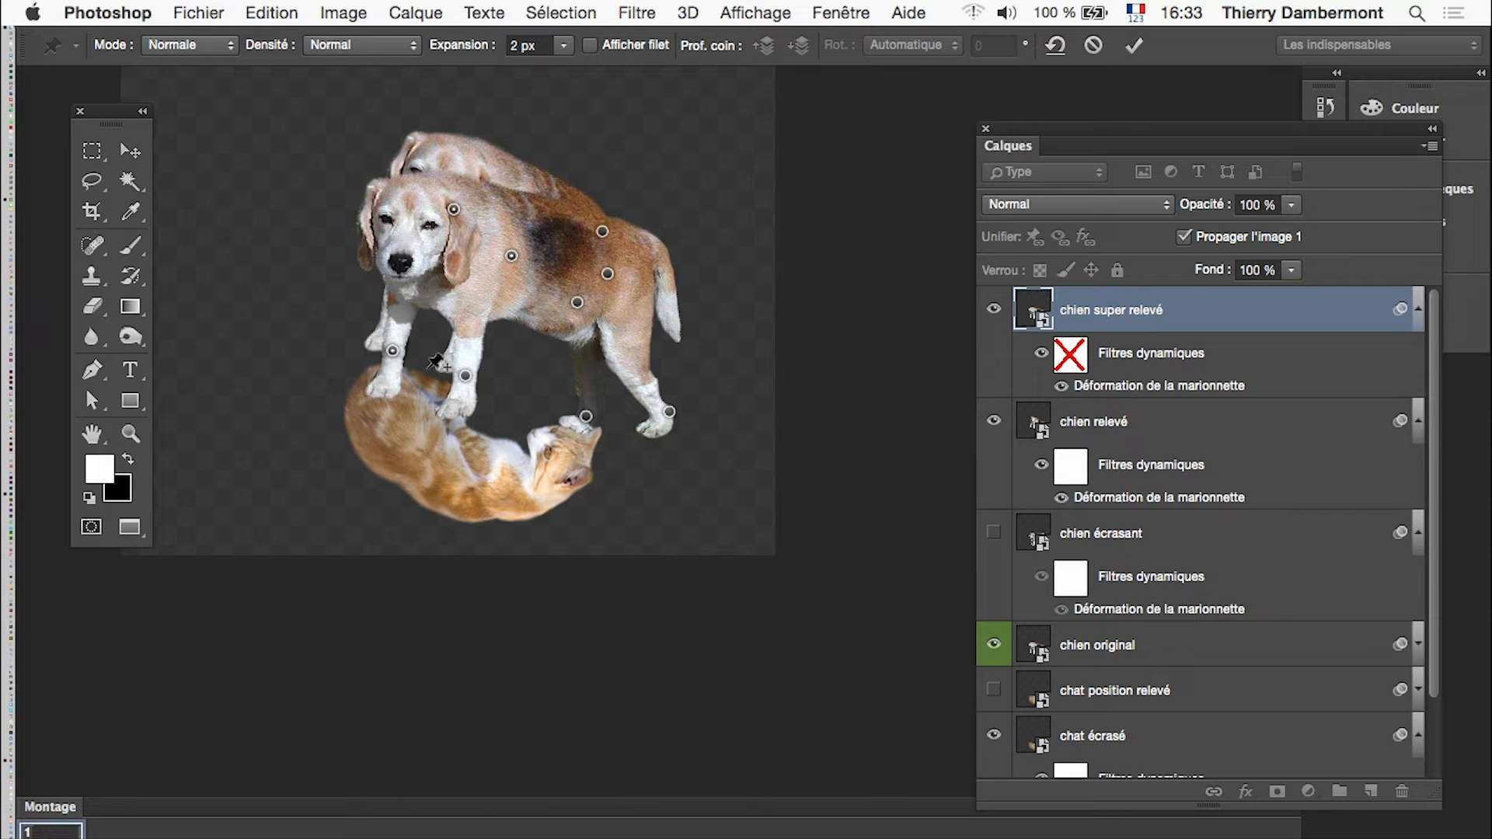
{"action": "left_click", "coordinate": [465, 376], "text": "shift"}
{"action": "left_click_drag", "start_coordinate": [454, 211], "coordinate": [513, 139]}
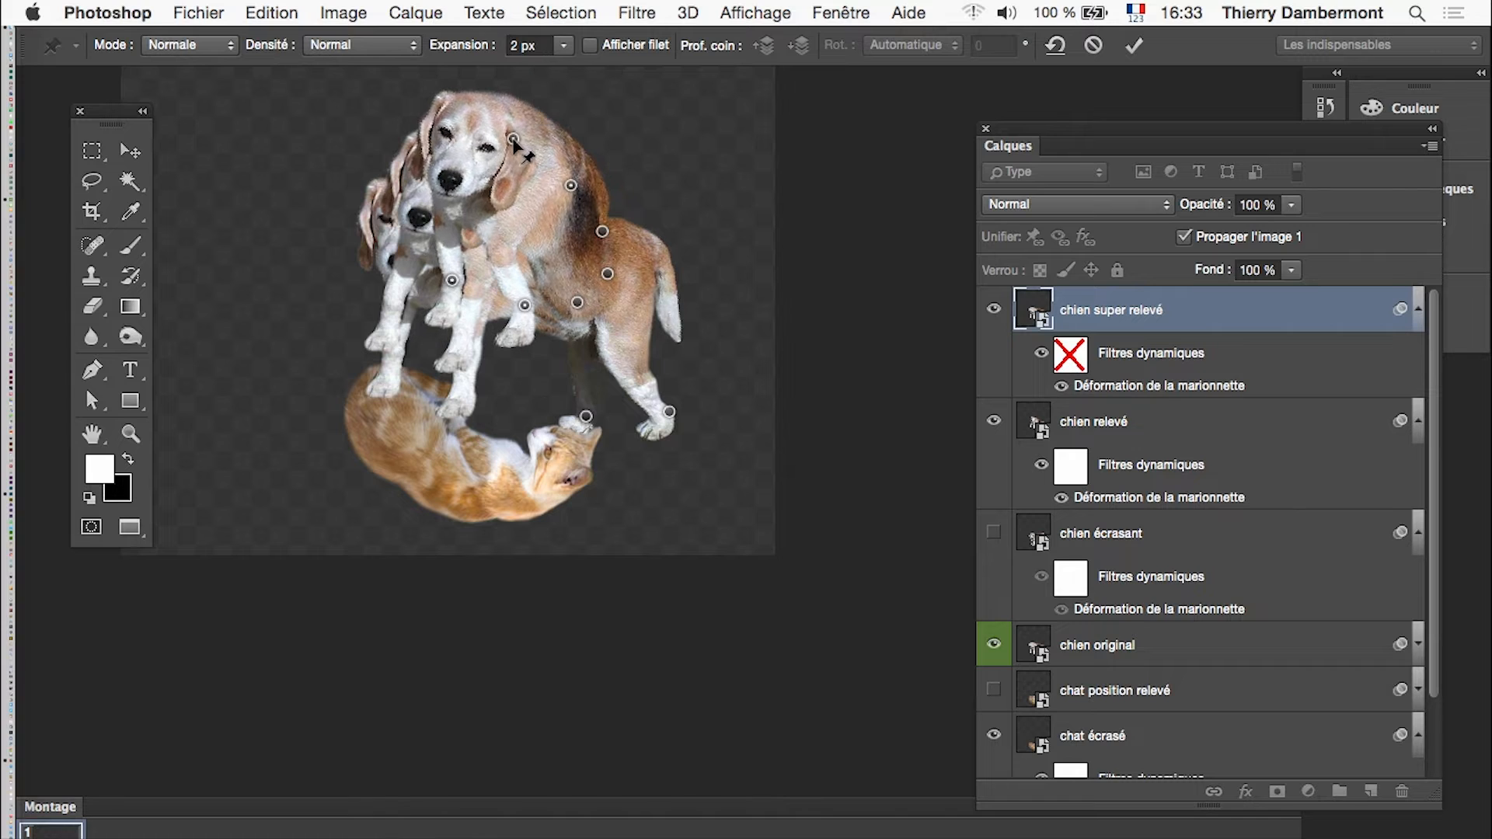
Swing the front legs of "chien super relevé" forward, set the head pin's rotation to 25° with a slight shift, and apply the warp.
{"action": "left_click", "coordinate": [603, 230]}
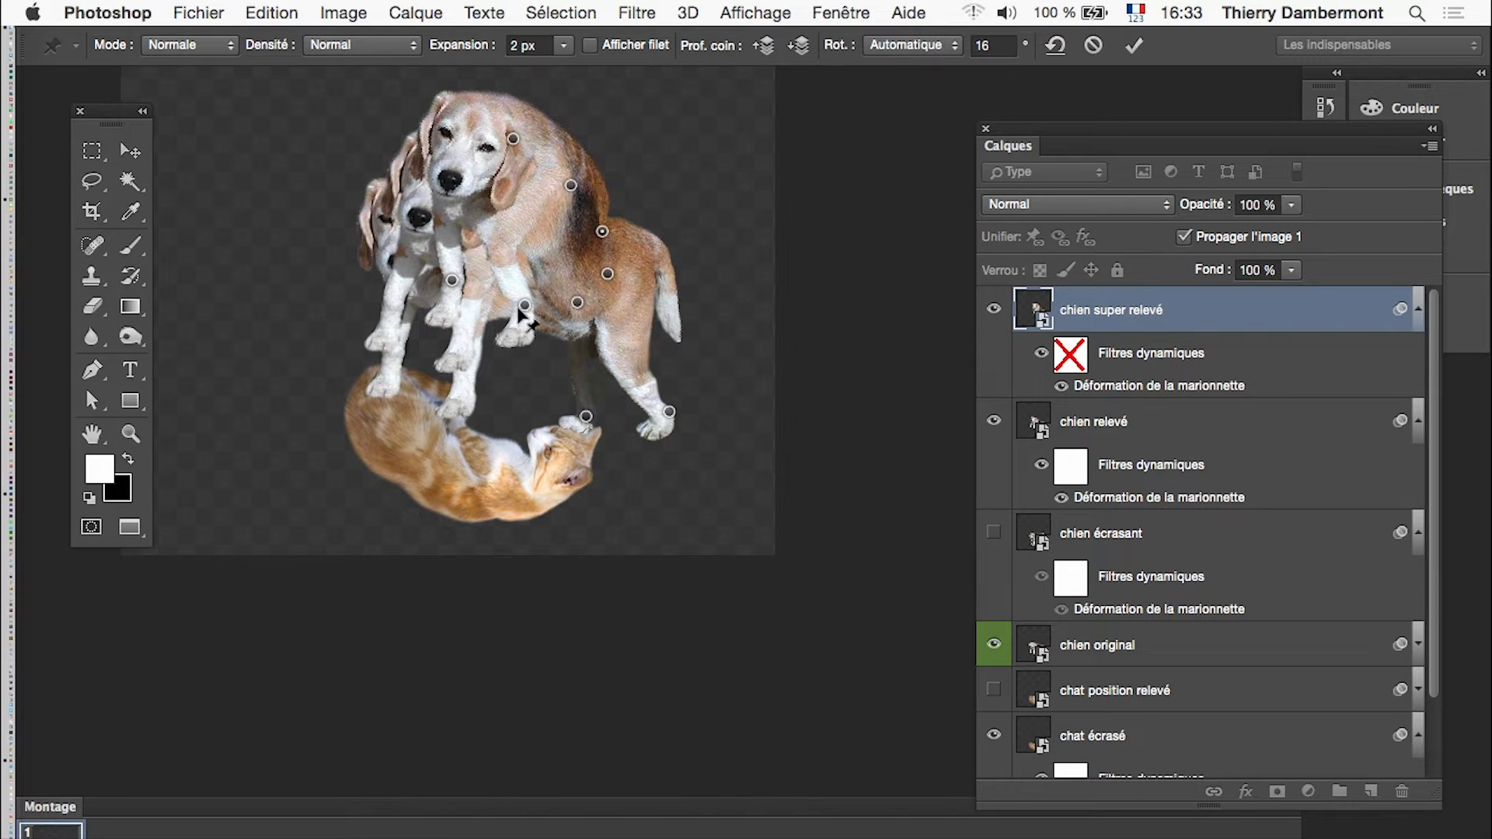
{"action": "left_click_drag", "start_coordinate": [527, 305], "coordinate": [398, 262]}
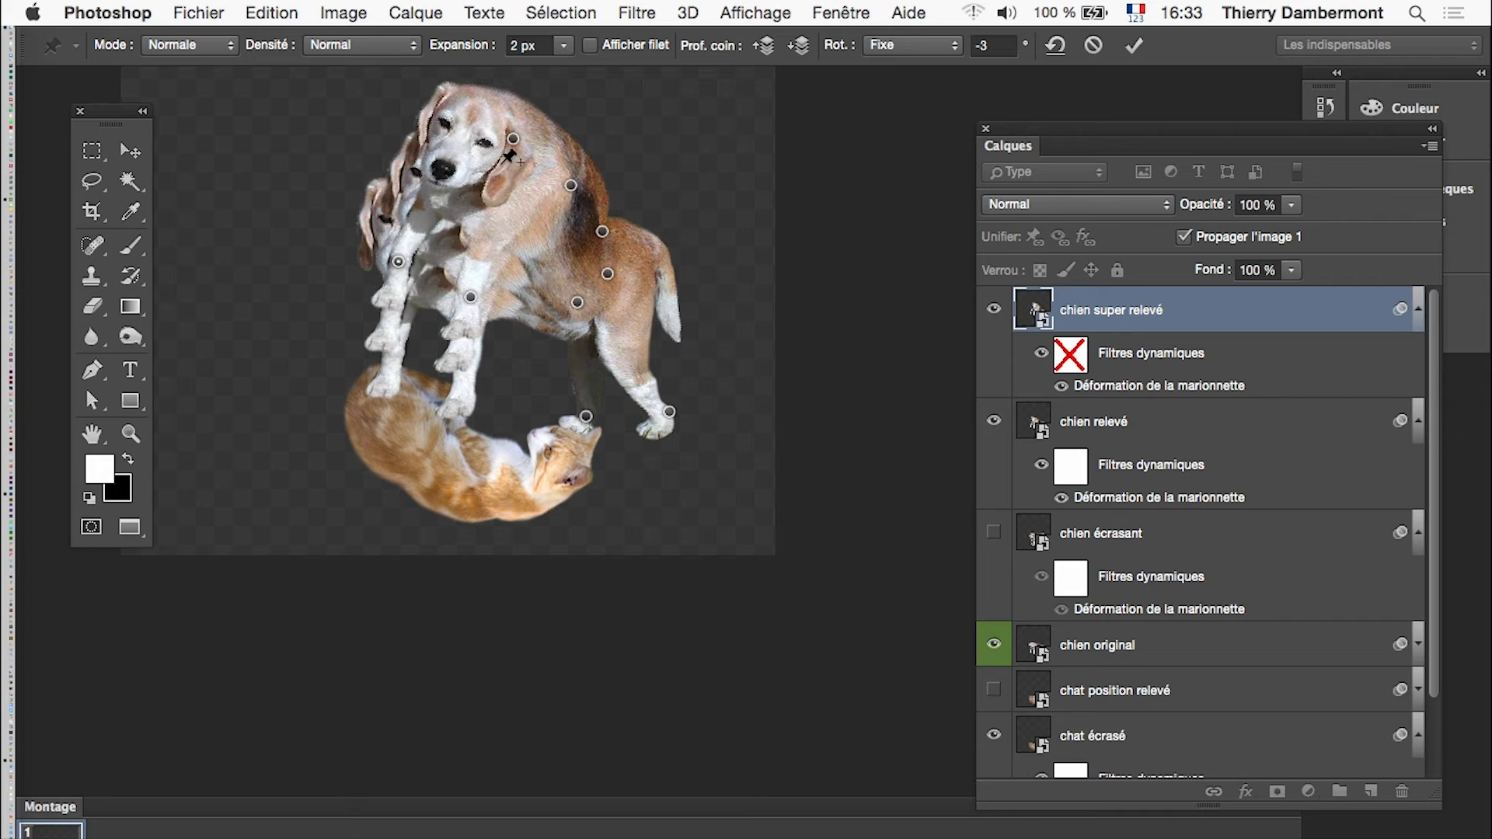
{"action": "left_click", "coordinate": [513, 140]}
{"action": "key", "text": "alt"}
{"action": "left_click_drag", "start_coordinate": [519, 172], "coordinate": [522, 132]}
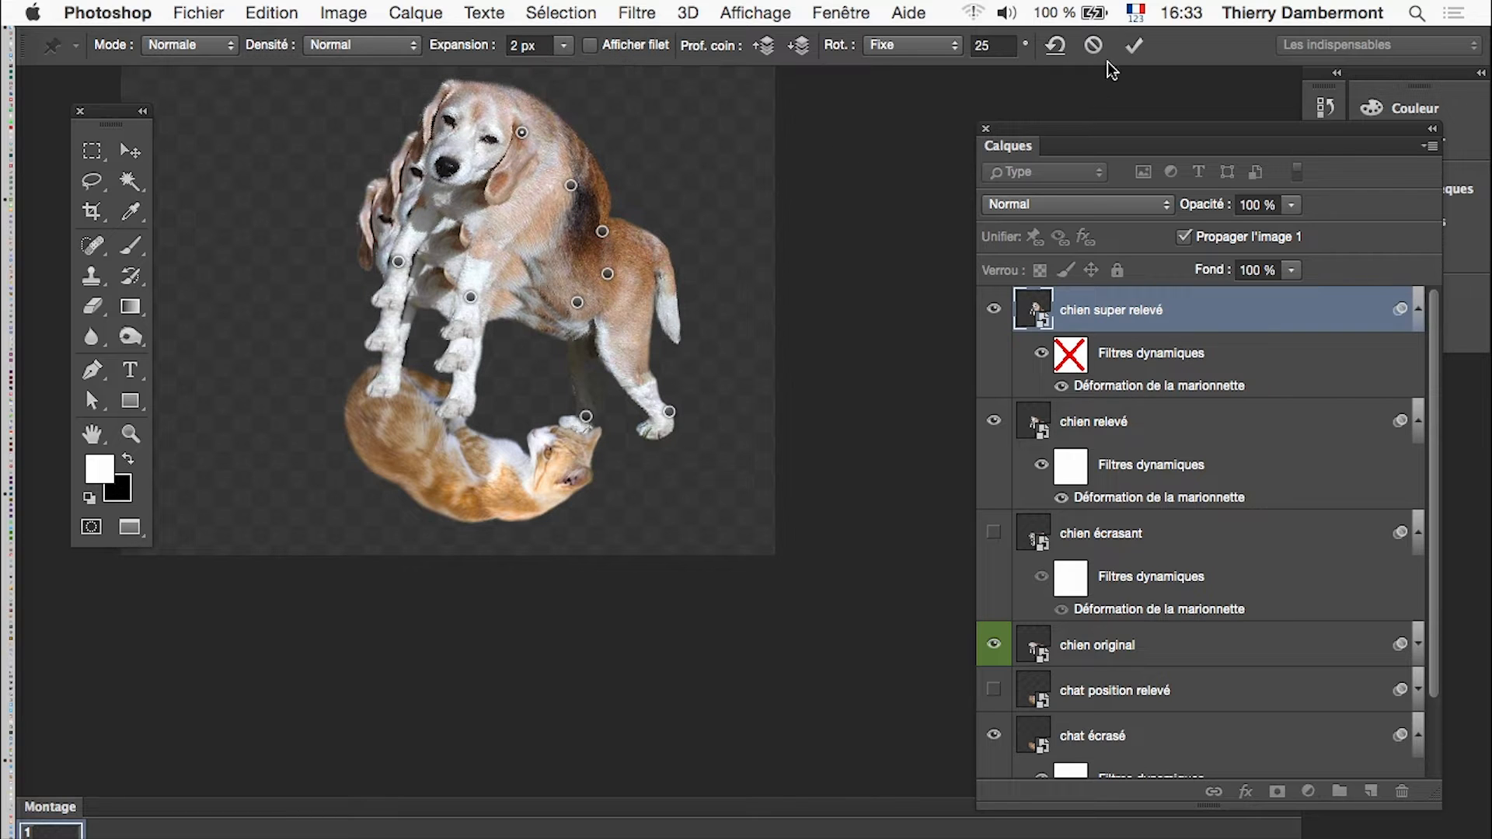
{"action": "left_click", "coordinate": [1134, 45]}
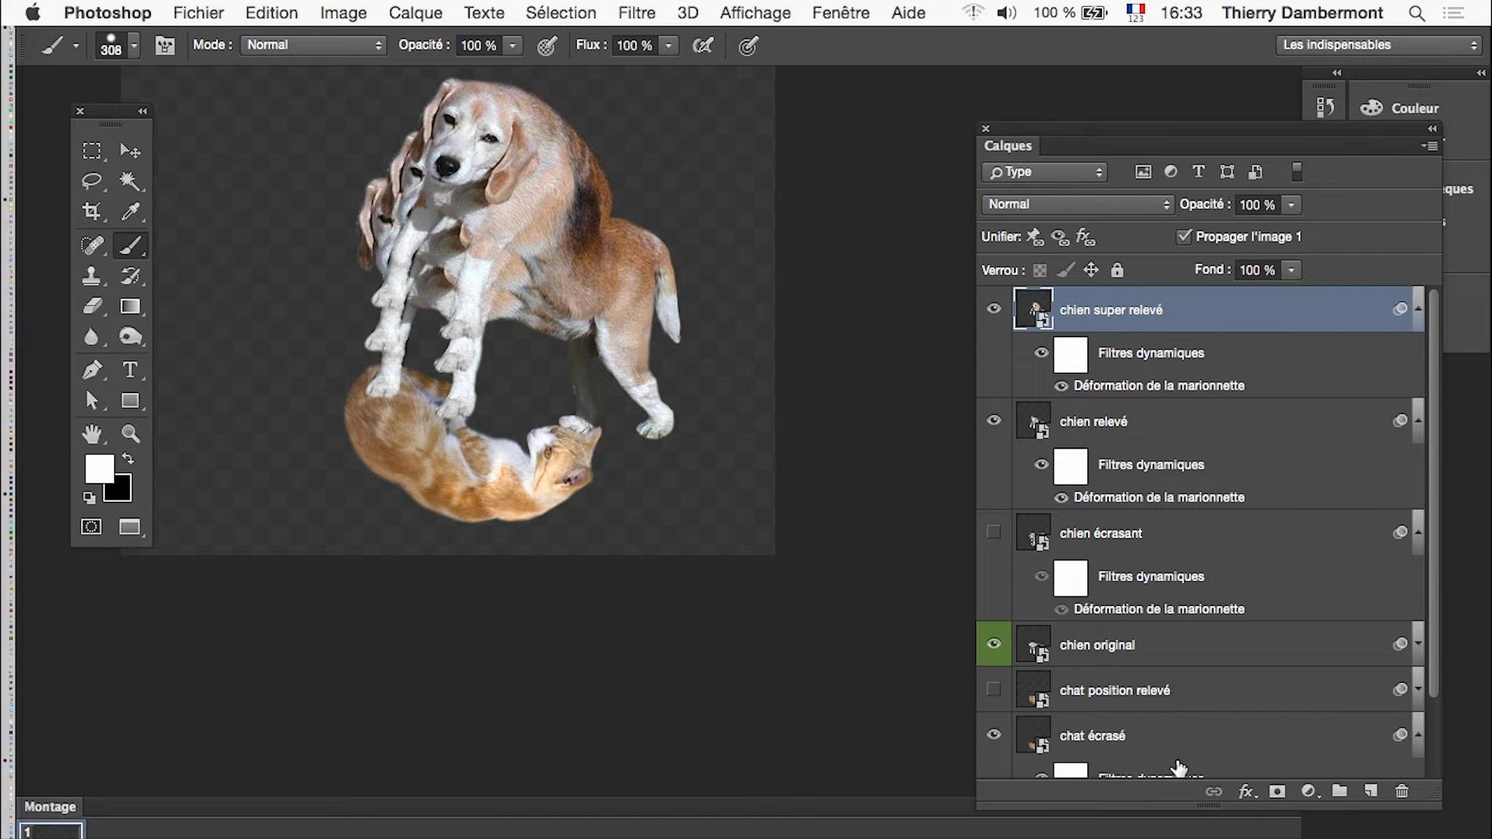
Hide "chat écrasé" and show "chat position relevé", toggling the latter to check the cat's pose.
{"action": "scroll", "coordinate": [1440, 697], "scroll_direction": "down", "scroll_amount": 3}
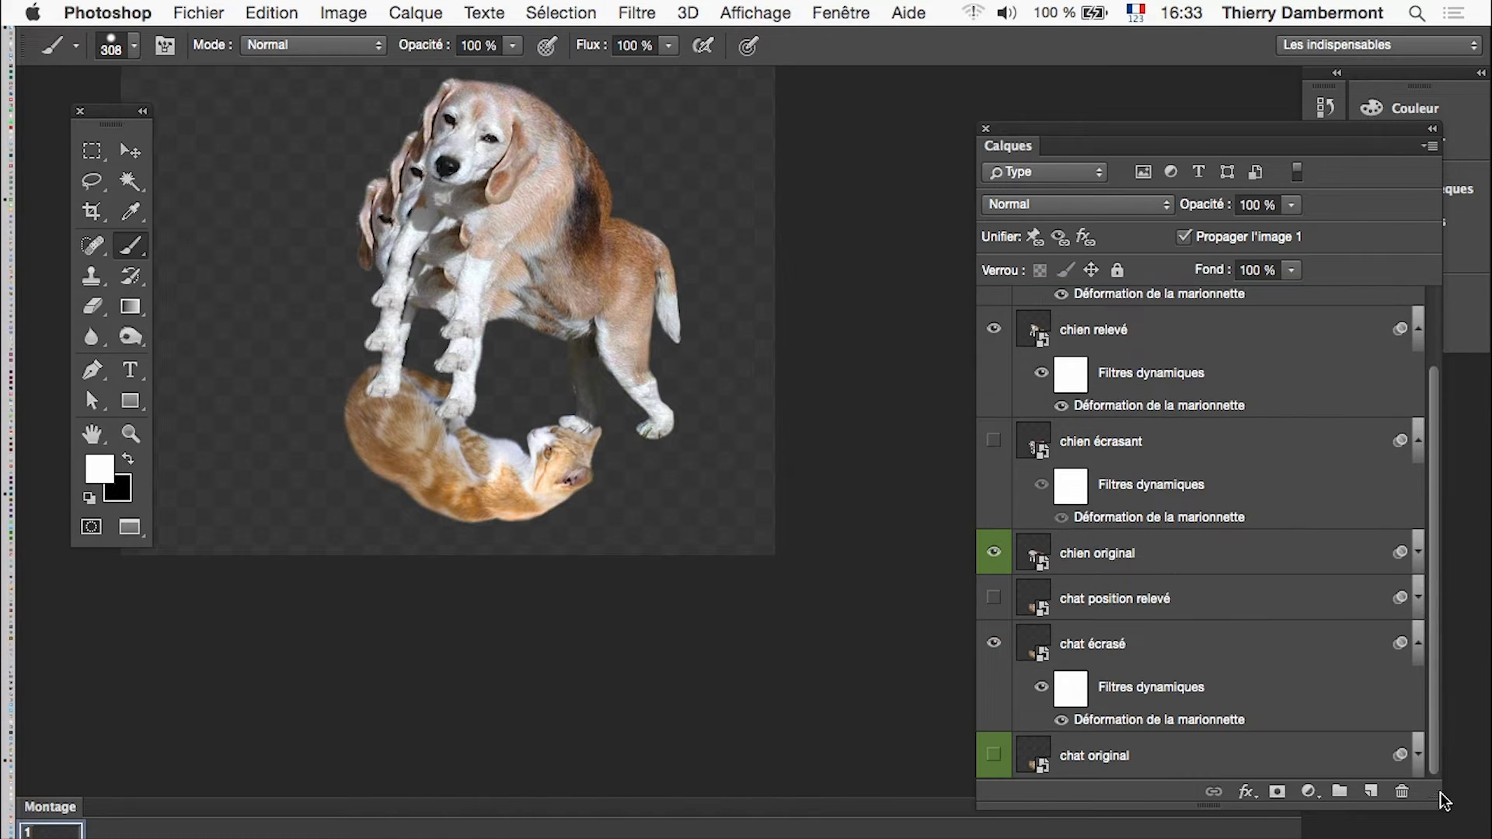
{"action": "left_click", "coordinate": [994, 756]}
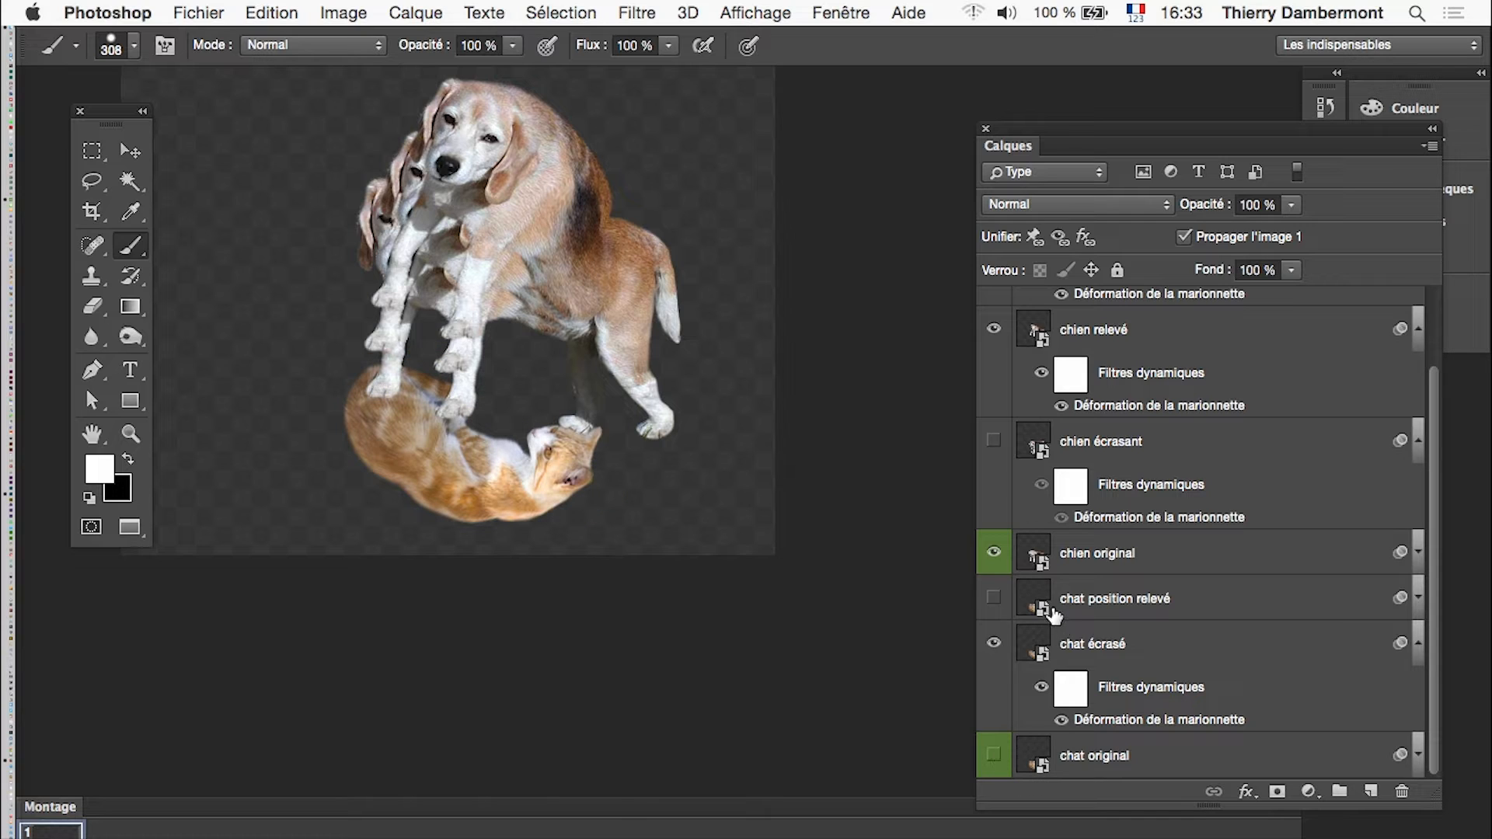
{"action": "left_click", "coordinate": [994, 644]}
{"action": "left_click", "coordinate": [994, 599]}
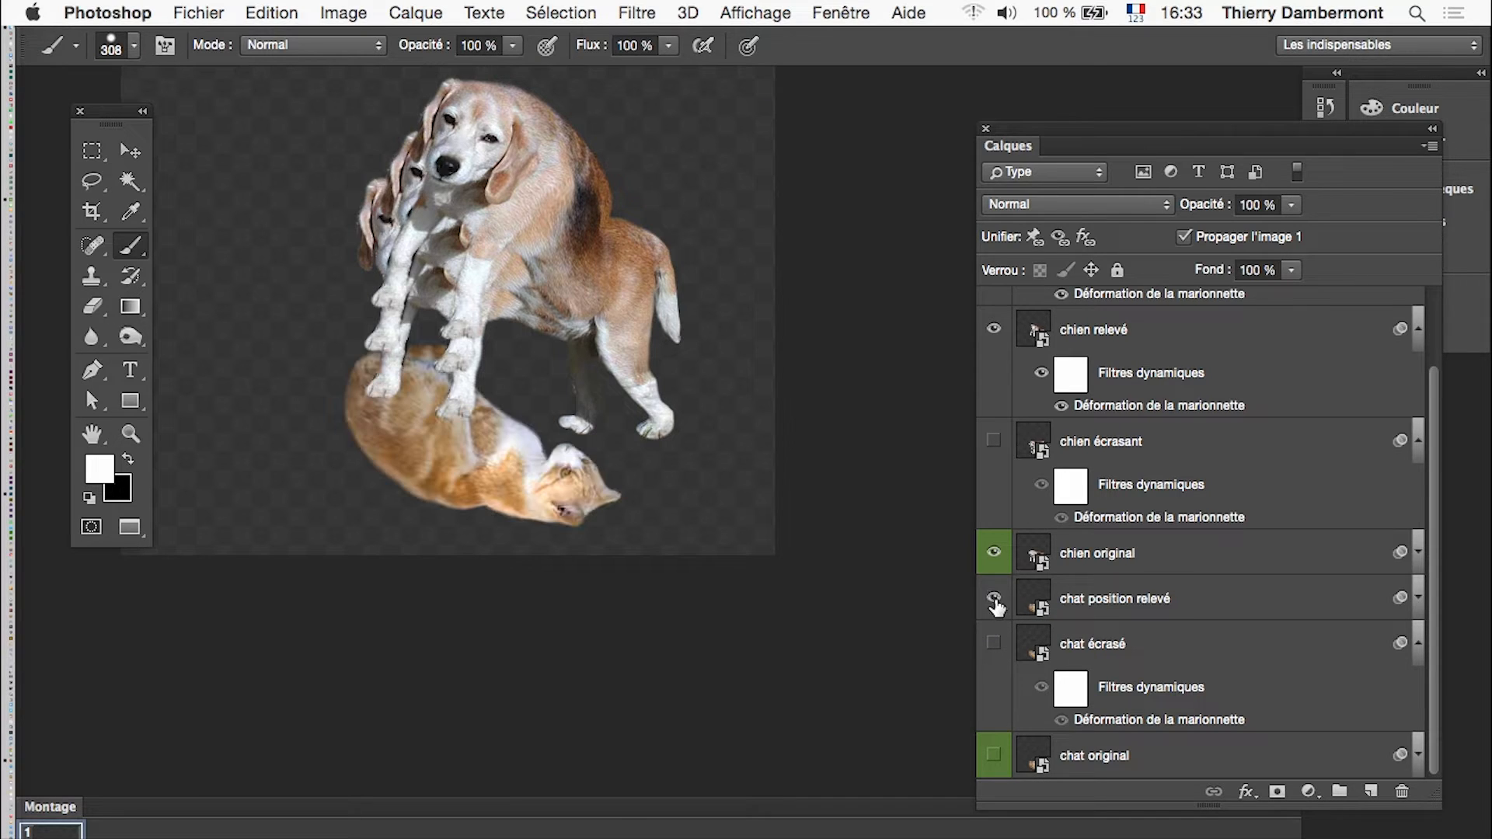
{"action": "left_click", "coordinate": [995, 600]}
{"action": "left_click", "coordinate": [995, 600]}
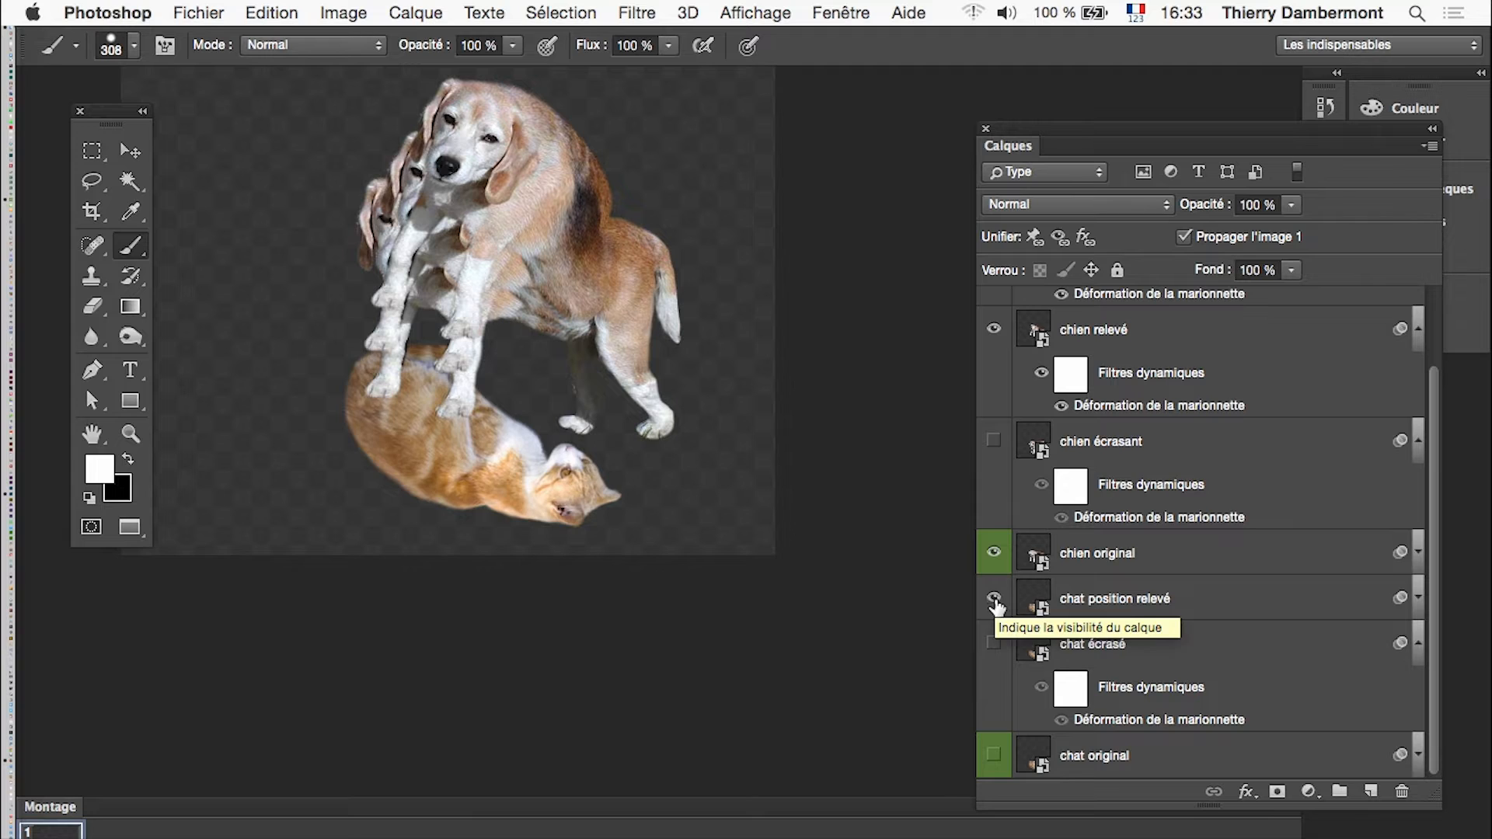
Reopen the puppet warp of "chat position relevé", add two pins along the cat's belly and lift the belly slightly.
{"action": "left_click", "coordinate": [1419, 600]}
{"action": "double_click", "coordinate": [1158, 674]}
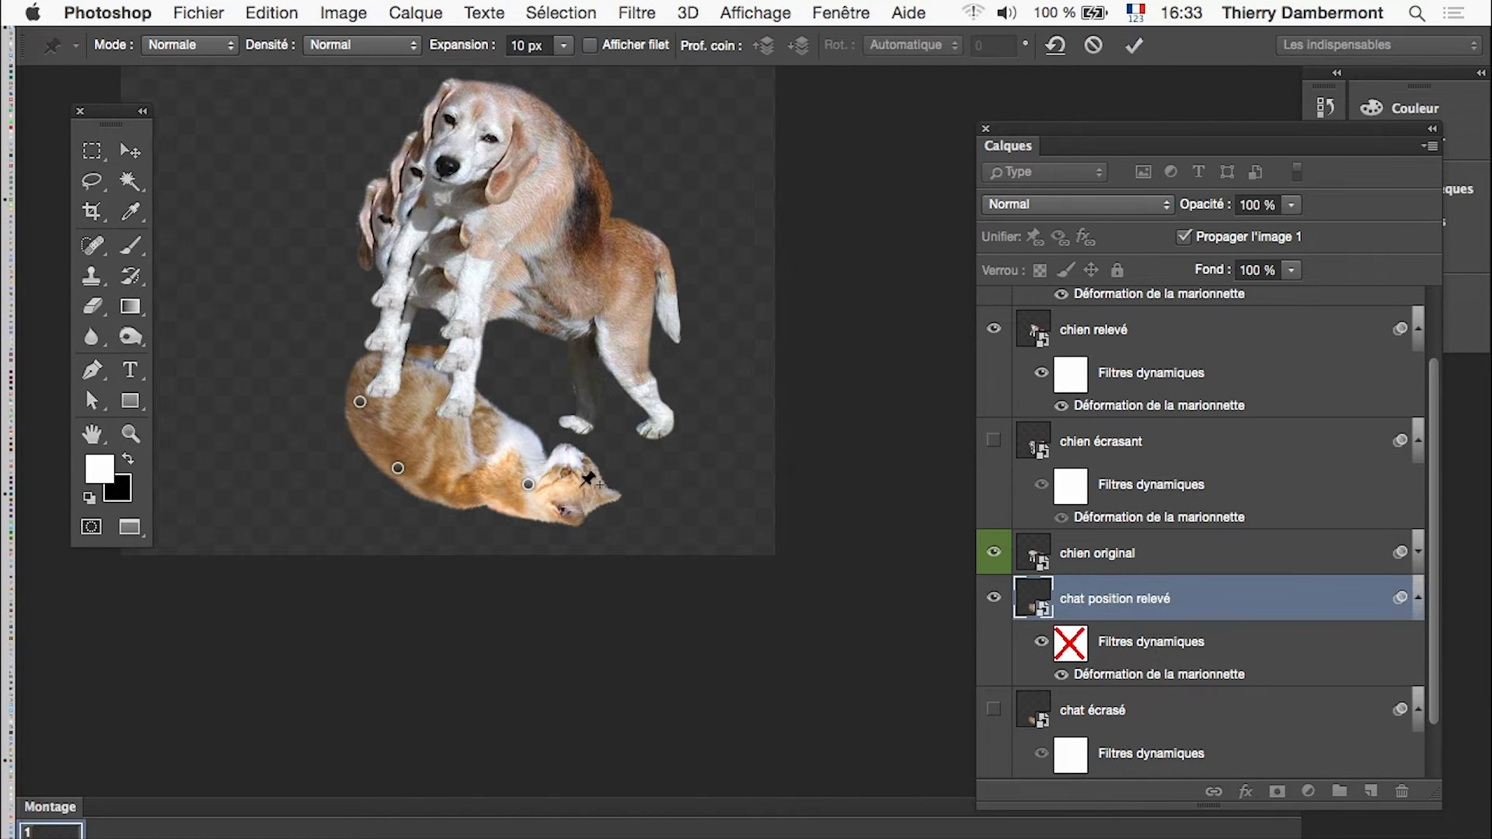
{"action": "left_click", "coordinate": [436, 414]}
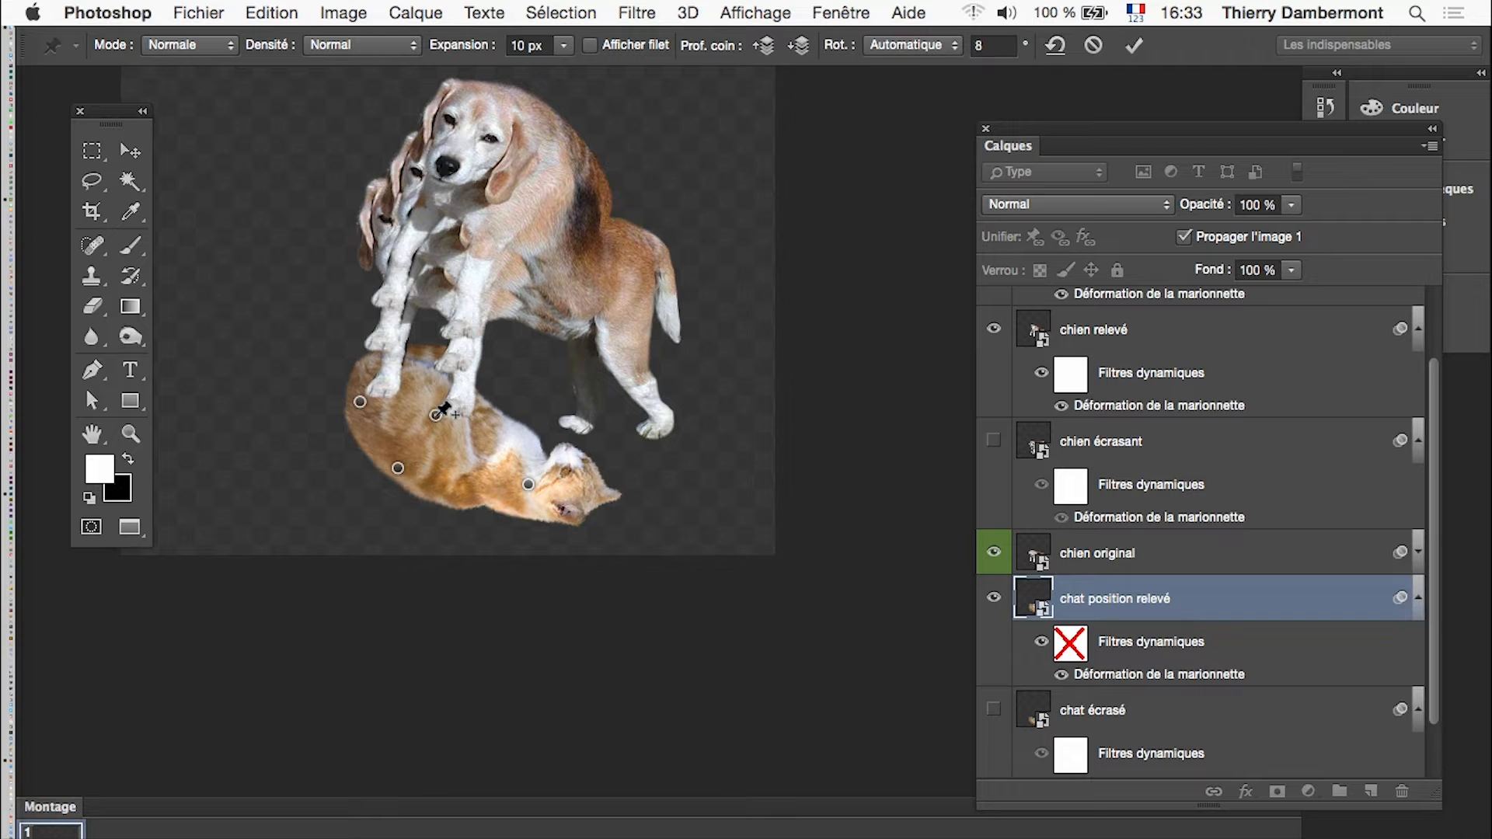
{"action": "left_click_drag", "start_coordinate": [436, 414], "coordinate": [513, 424]}
Rotate the pin at the cat's neck to about 5.9° so the head tilts down, and apply the warp.
{"action": "left_click", "coordinate": [529, 485]}
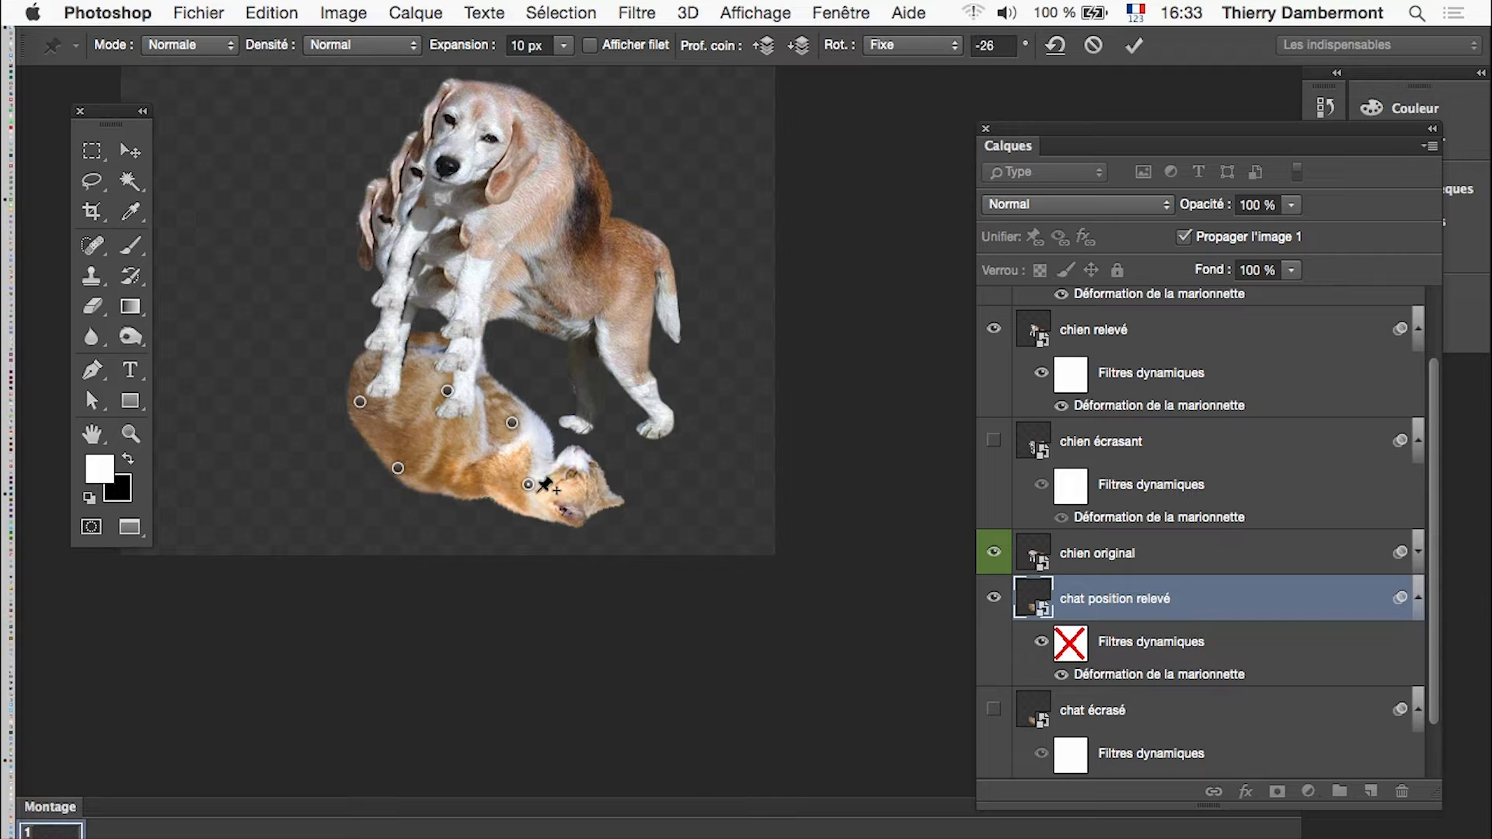
{"action": "left_click_drag", "start_coordinate": [537, 503], "coordinate": [527, 509]}
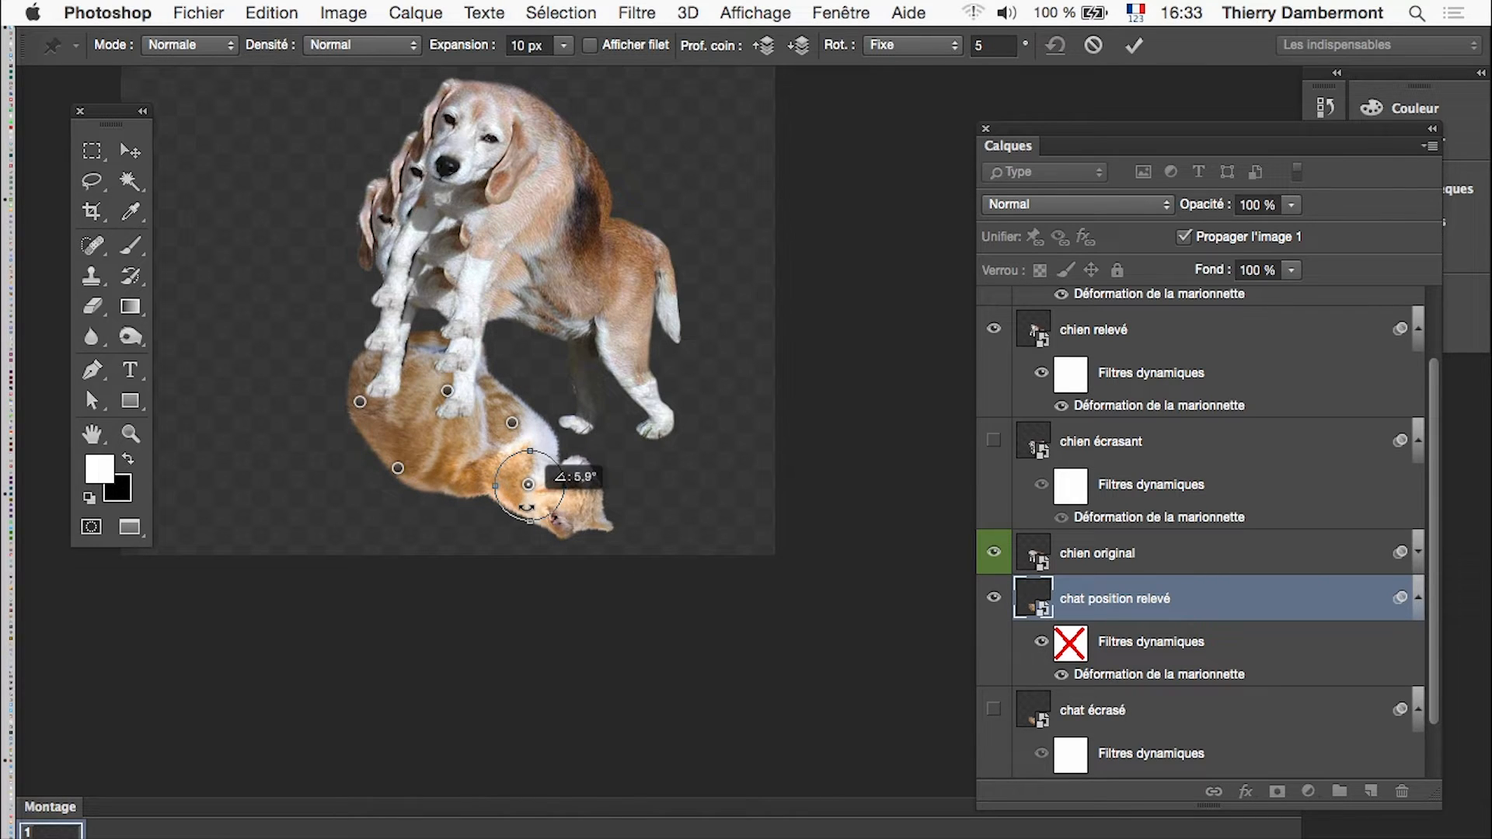
{"action": "left_click", "coordinate": [1135, 45]}
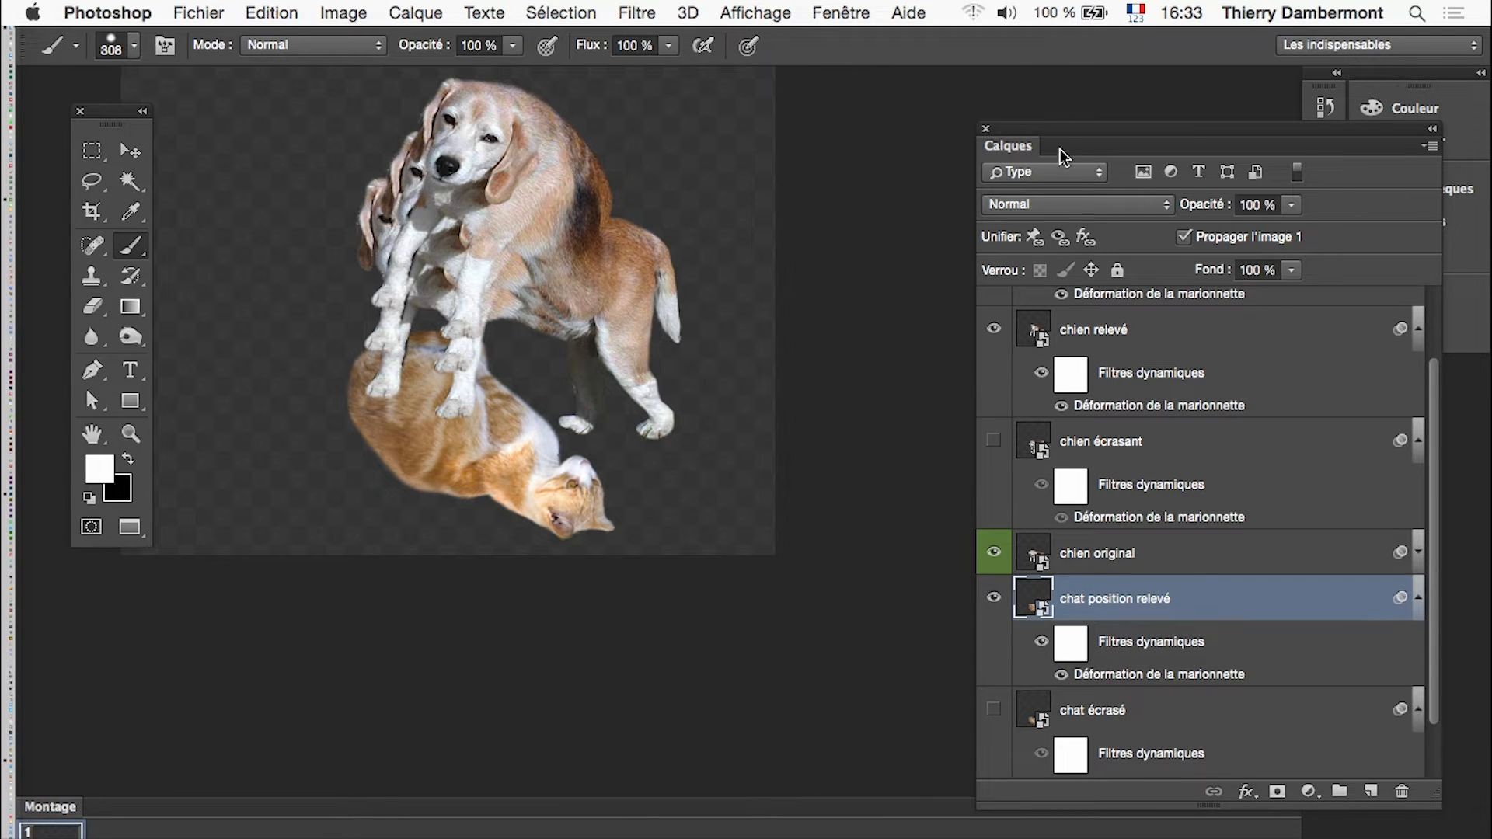
Move the layer list clear of the docked panels and collapse the smart filters of all dog and cat layers.
{"action": "left_click_drag", "start_coordinate": [1042, 132], "coordinate": [900, 92]}
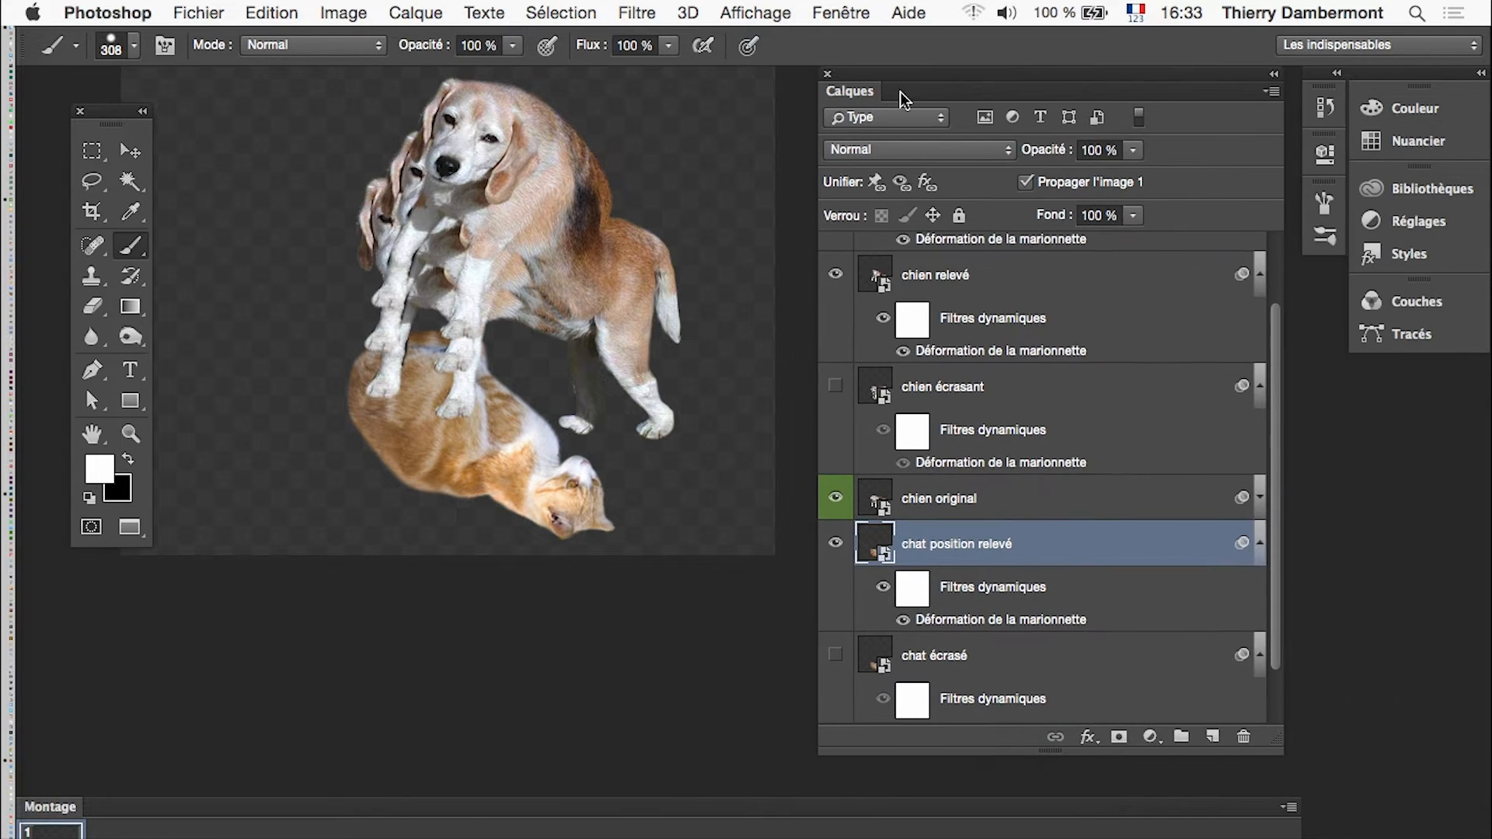
{"action": "left_click", "coordinate": [1261, 291]}
{"action": "left_click", "coordinate": [1260, 338]}
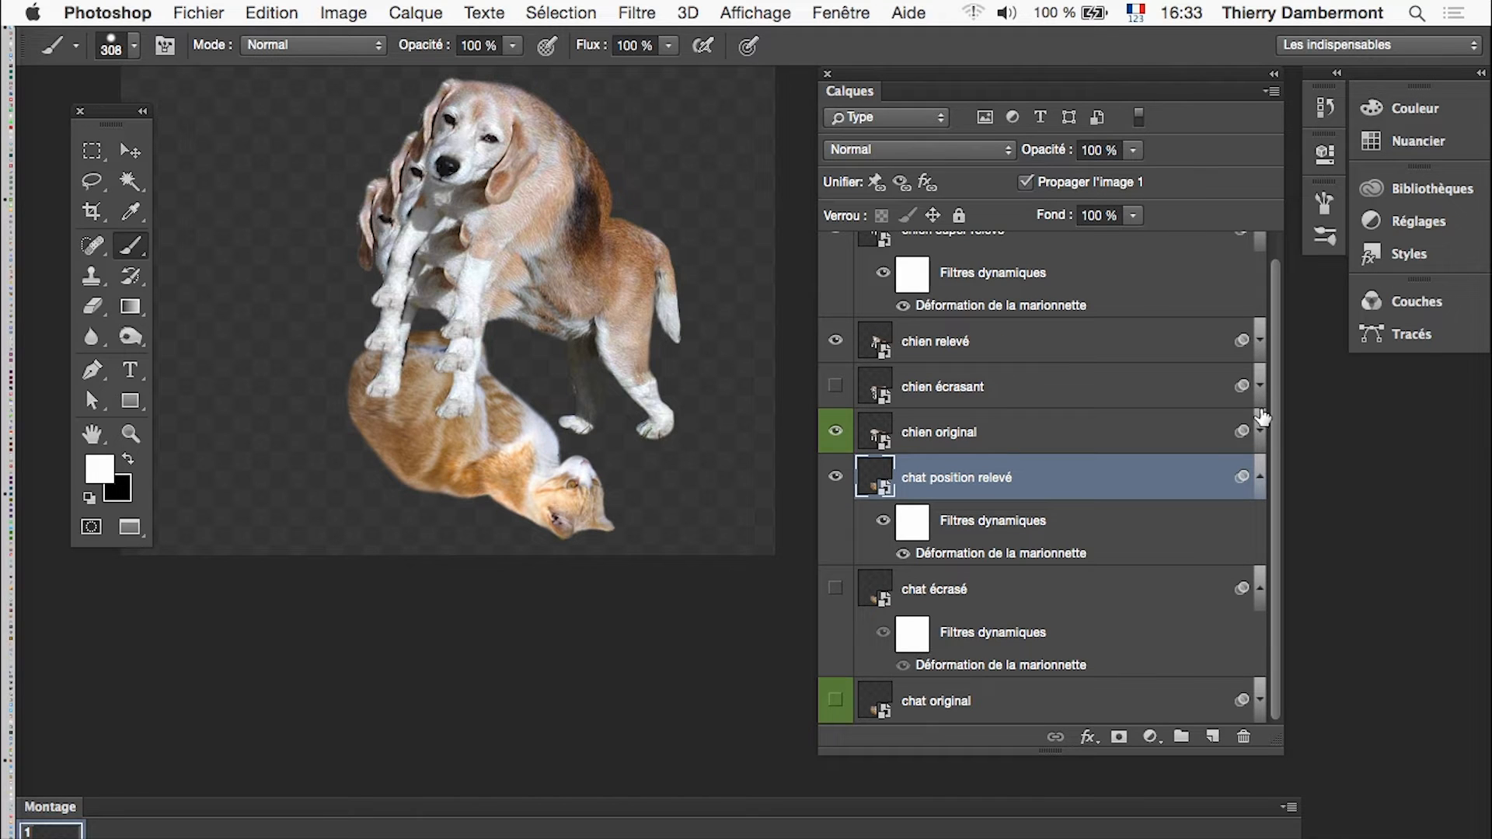
{"action": "left_click", "coordinate": [1264, 244]}
{"action": "left_click", "coordinate": [1261, 544]}
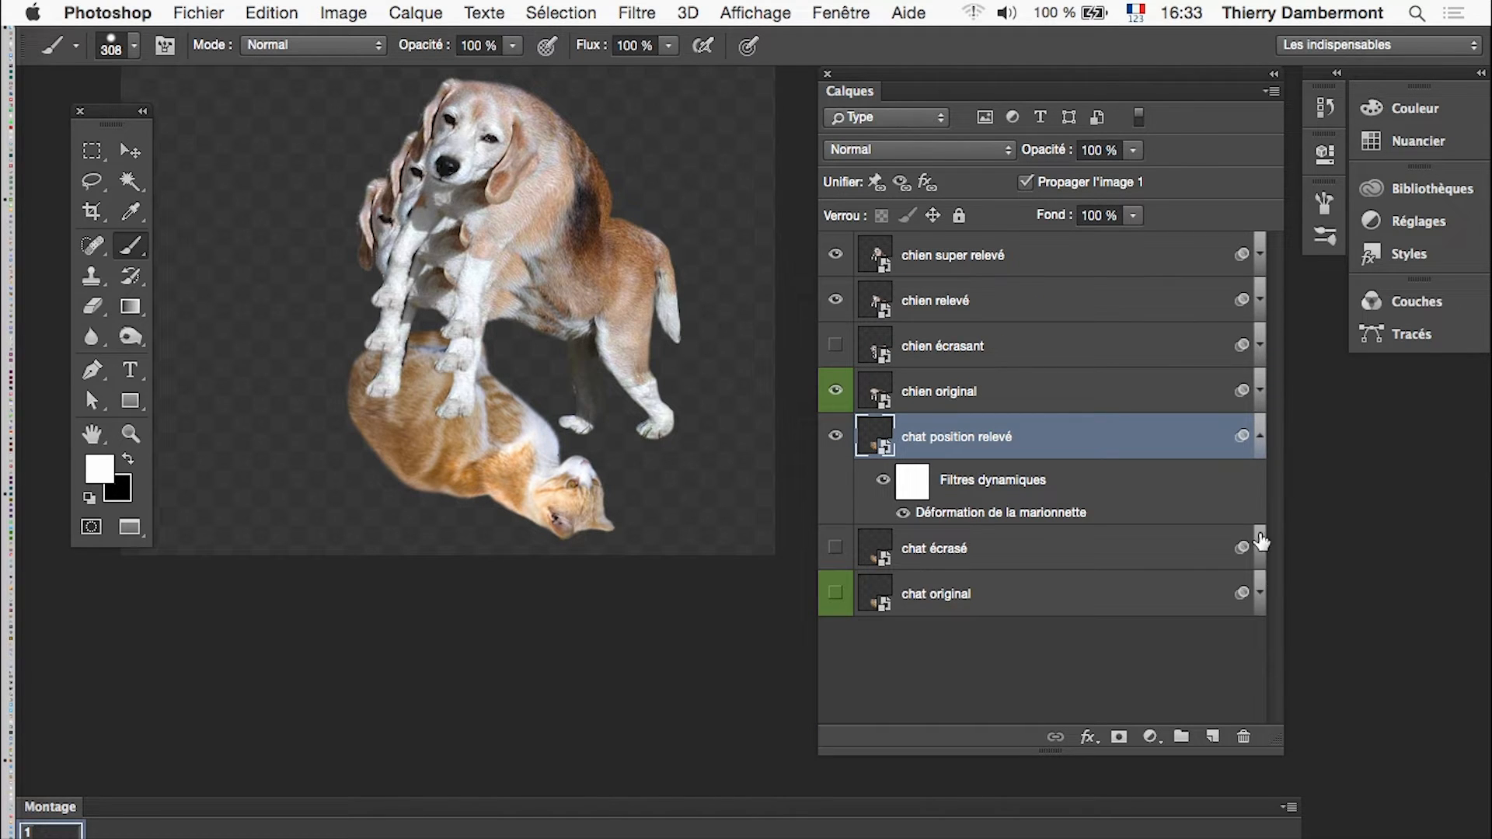
{"action": "left_click", "coordinate": [1260, 436]}
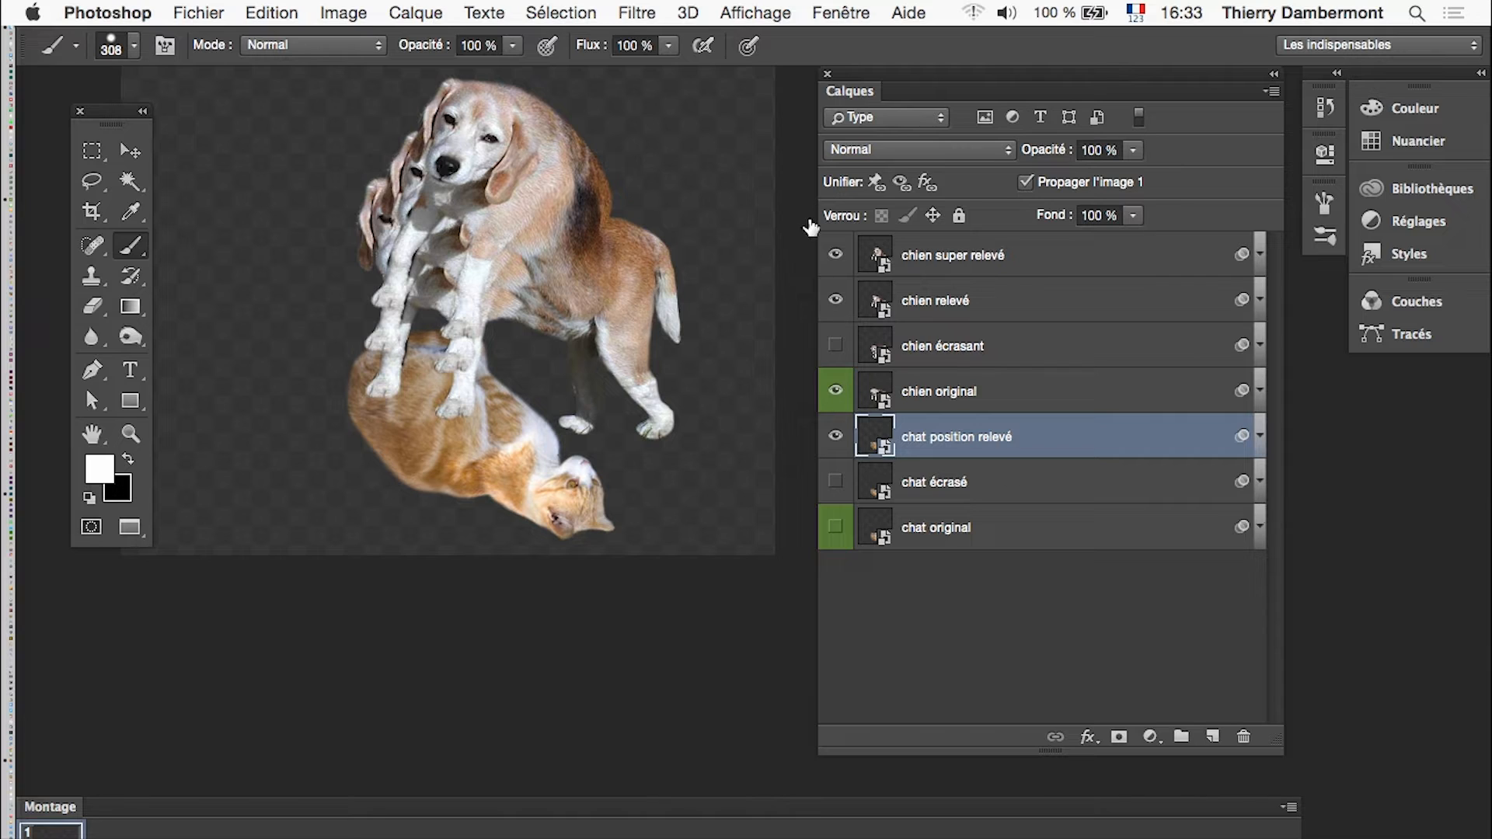
Hide all the layers, and in animation frame 1 show only "chat écrasé" and "chien écrasant".
{"action": "left_click_drag", "start_coordinate": [835, 254], "coordinate": [836, 451]}
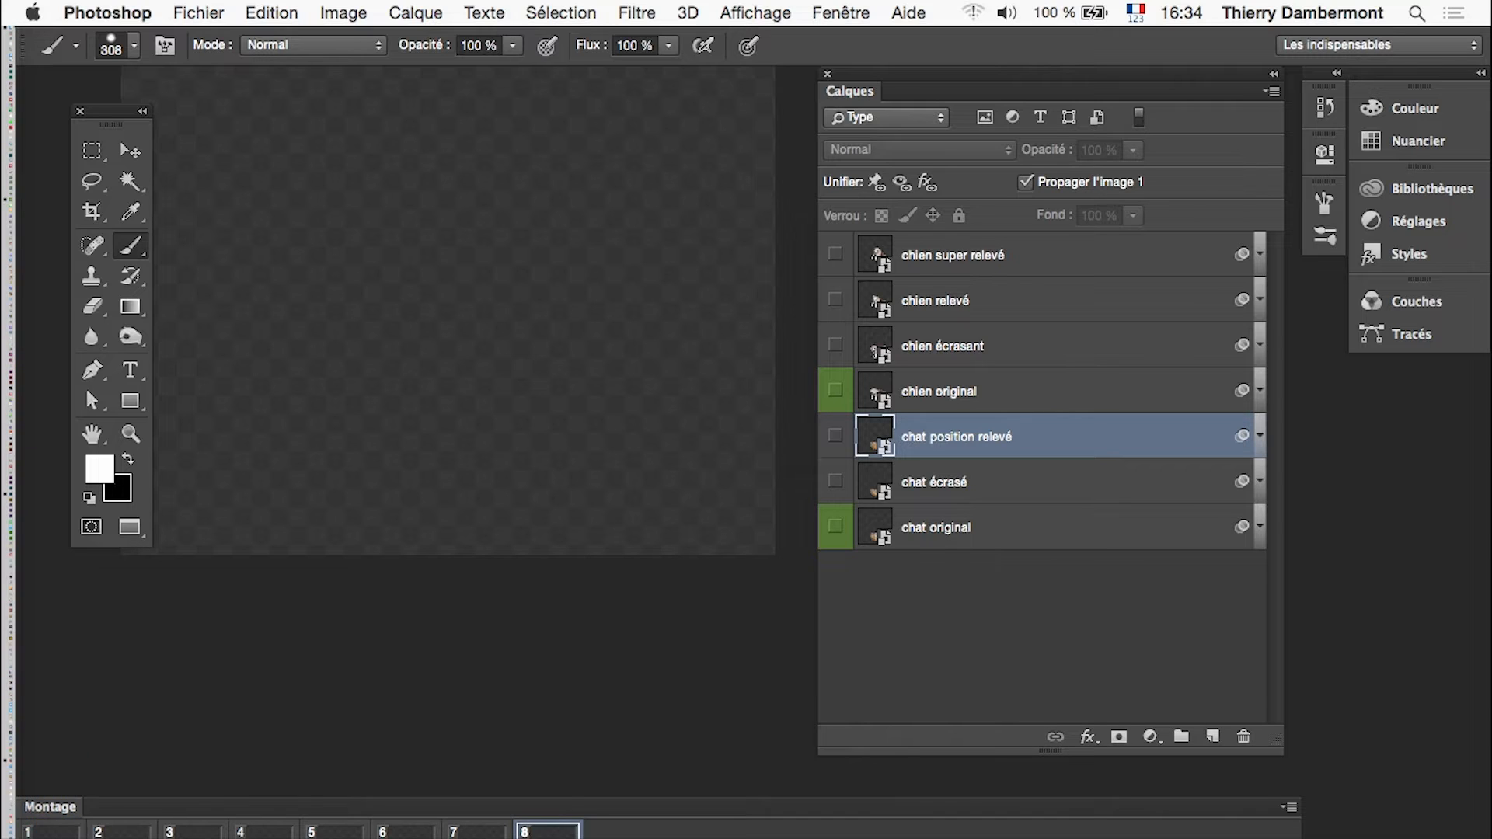
{"action": "left_click", "coordinate": [51, 833]}
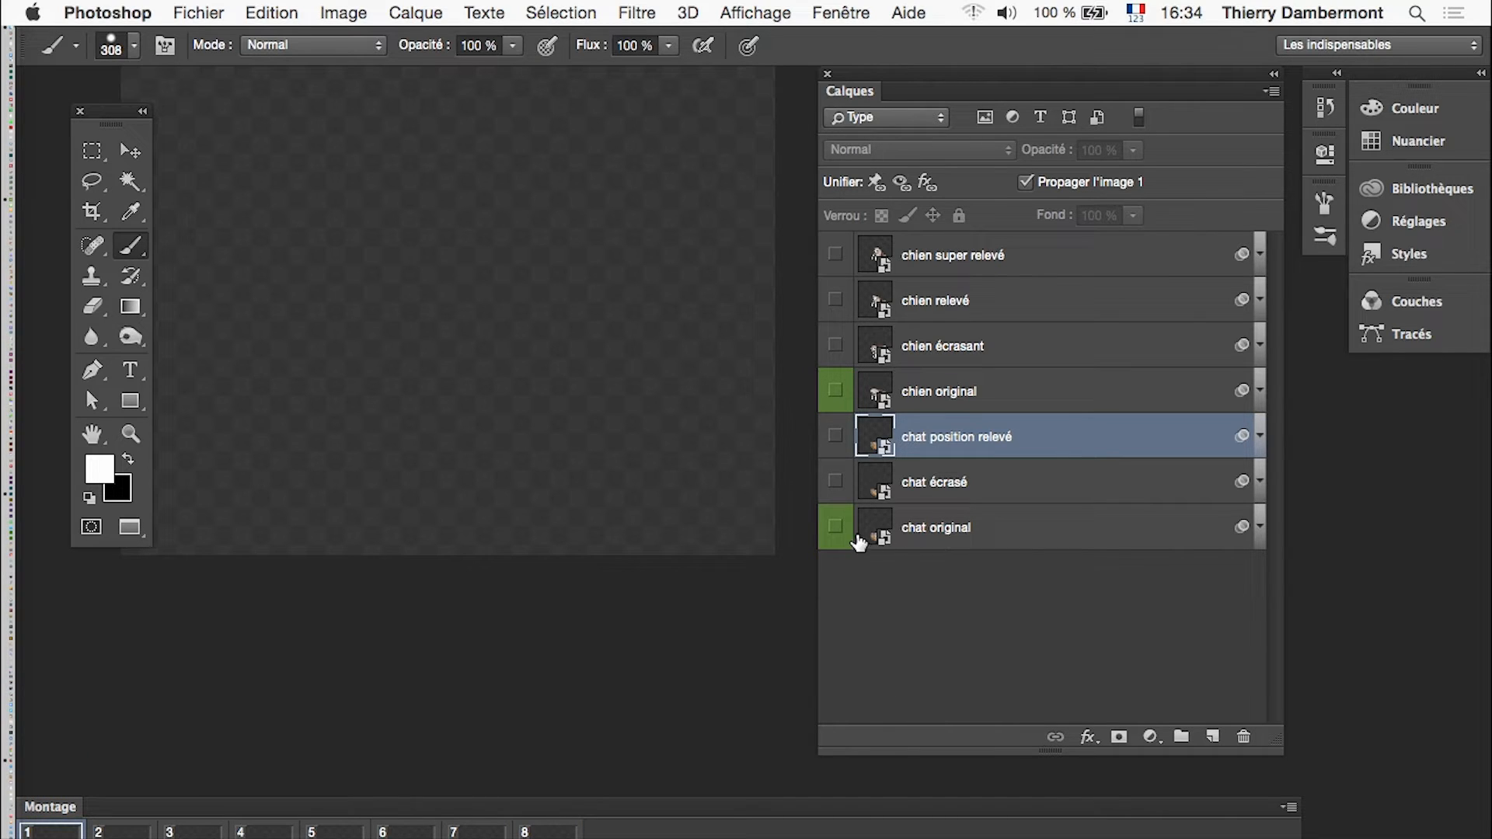
{"action": "left_click", "coordinate": [840, 483]}
{"action": "left_click", "coordinate": [837, 348]}
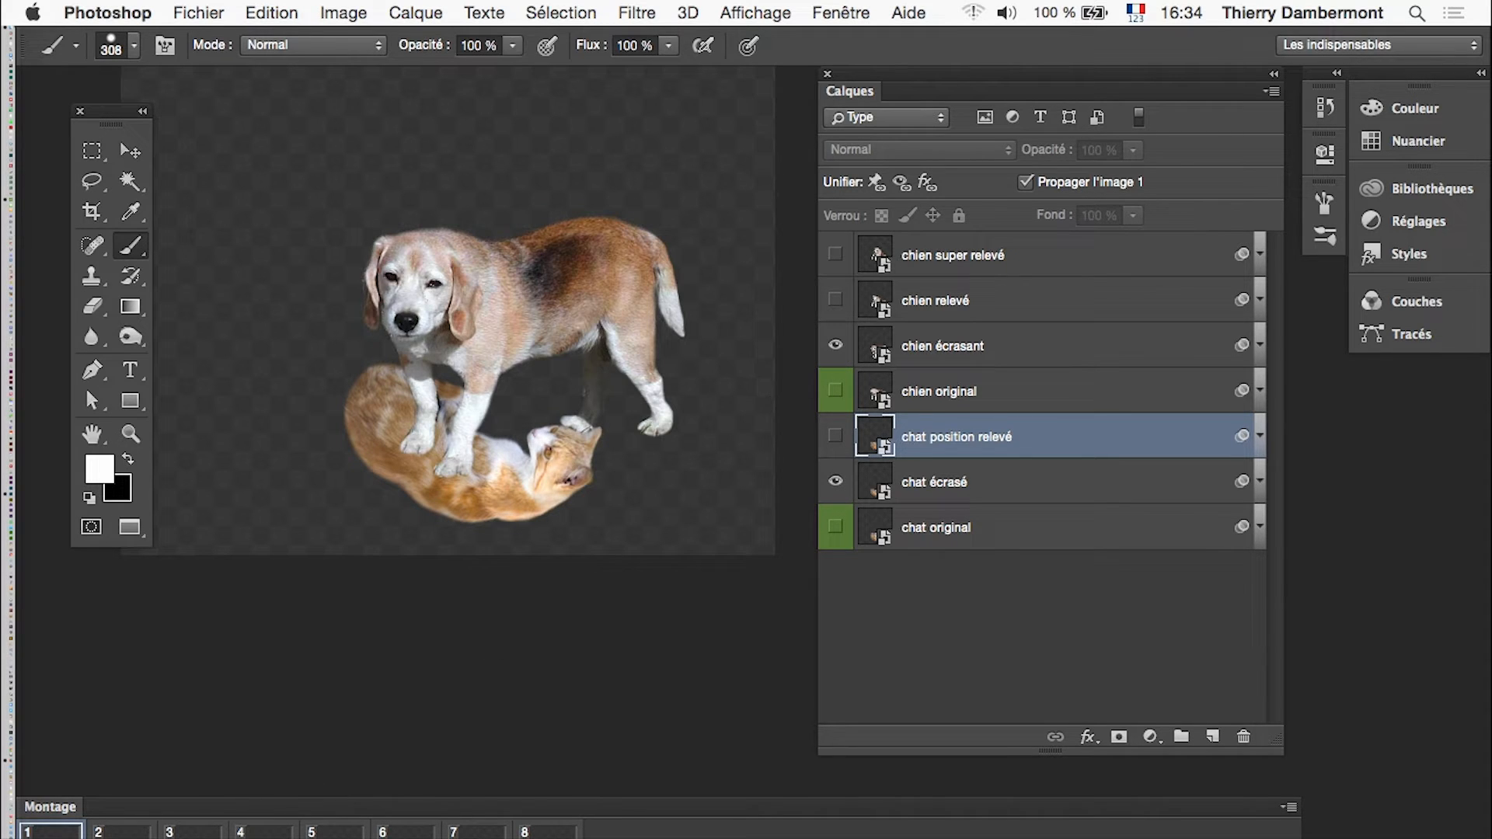
In animation frame 2, show only "chat original" and "chien relevé".
{"action": "left_click", "coordinate": [120, 832]}
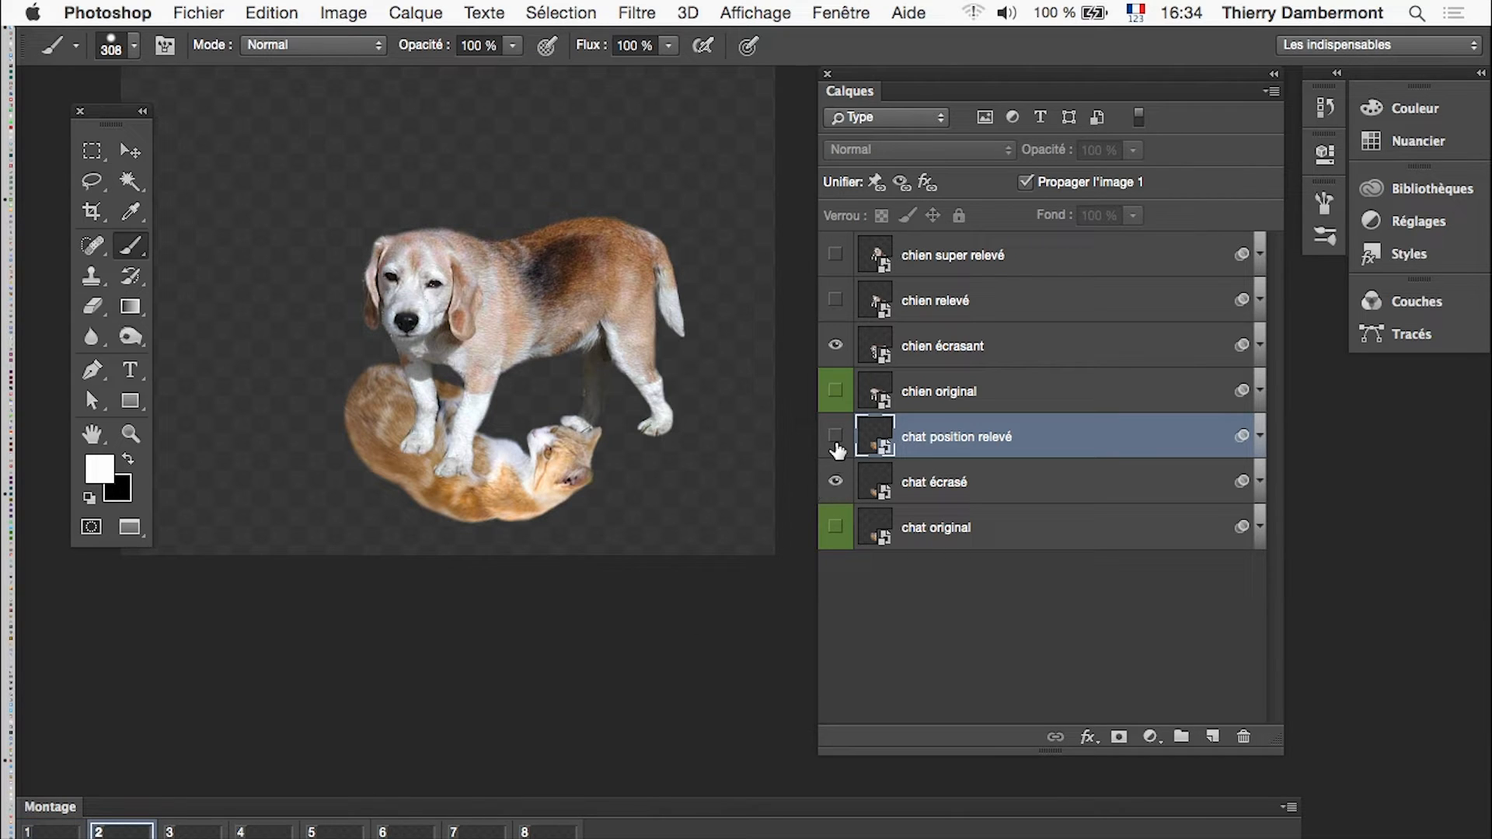
{"action": "left_click", "coordinate": [835, 527]}
{"action": "left_click", "coordinate": [837, 482]}
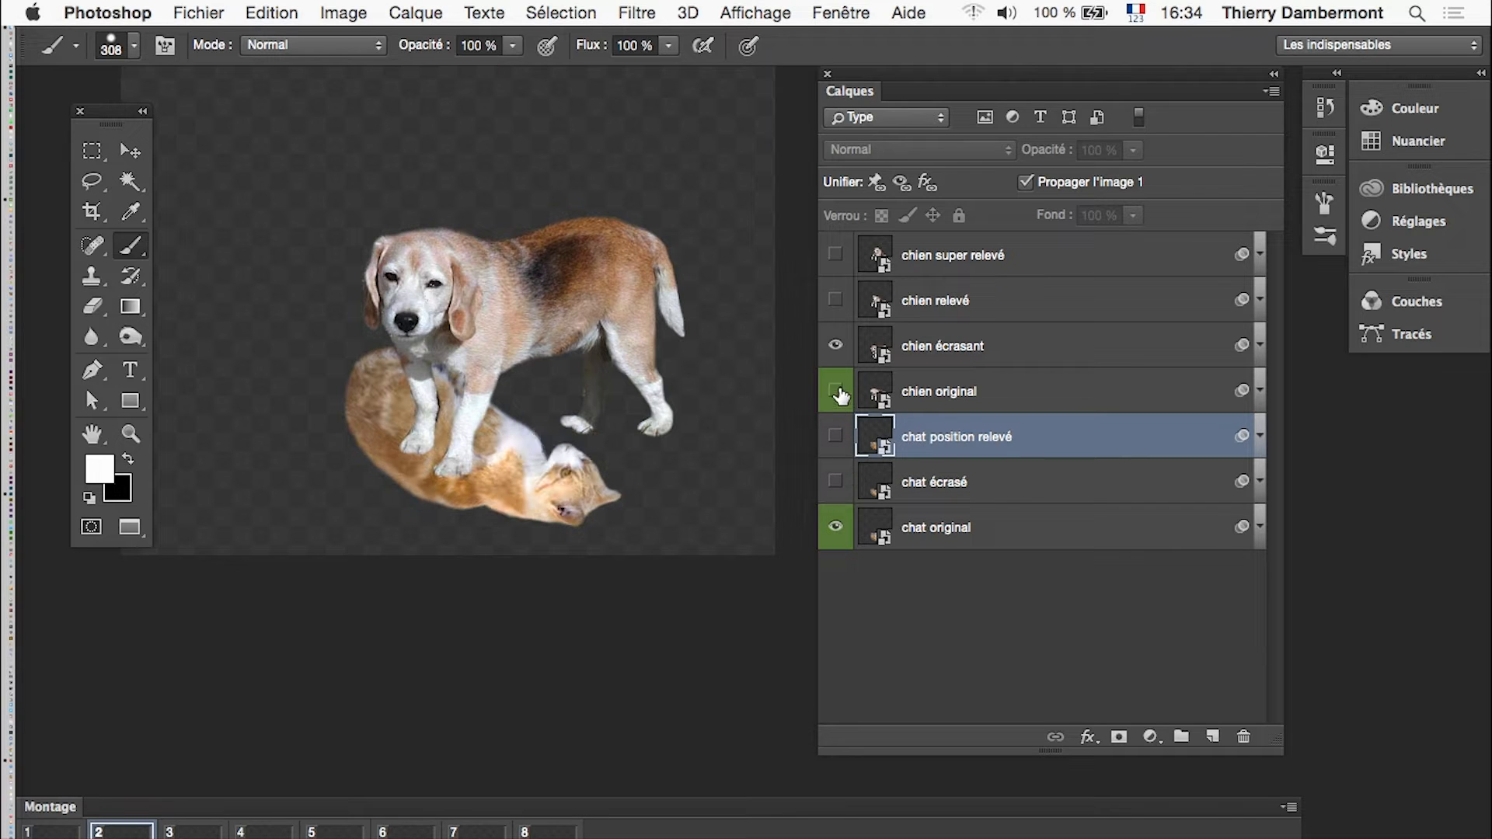
{"action": "left_click", "coordinate": [835, 346]}
{"action": "left_click", "coordinate": [836, 300]}
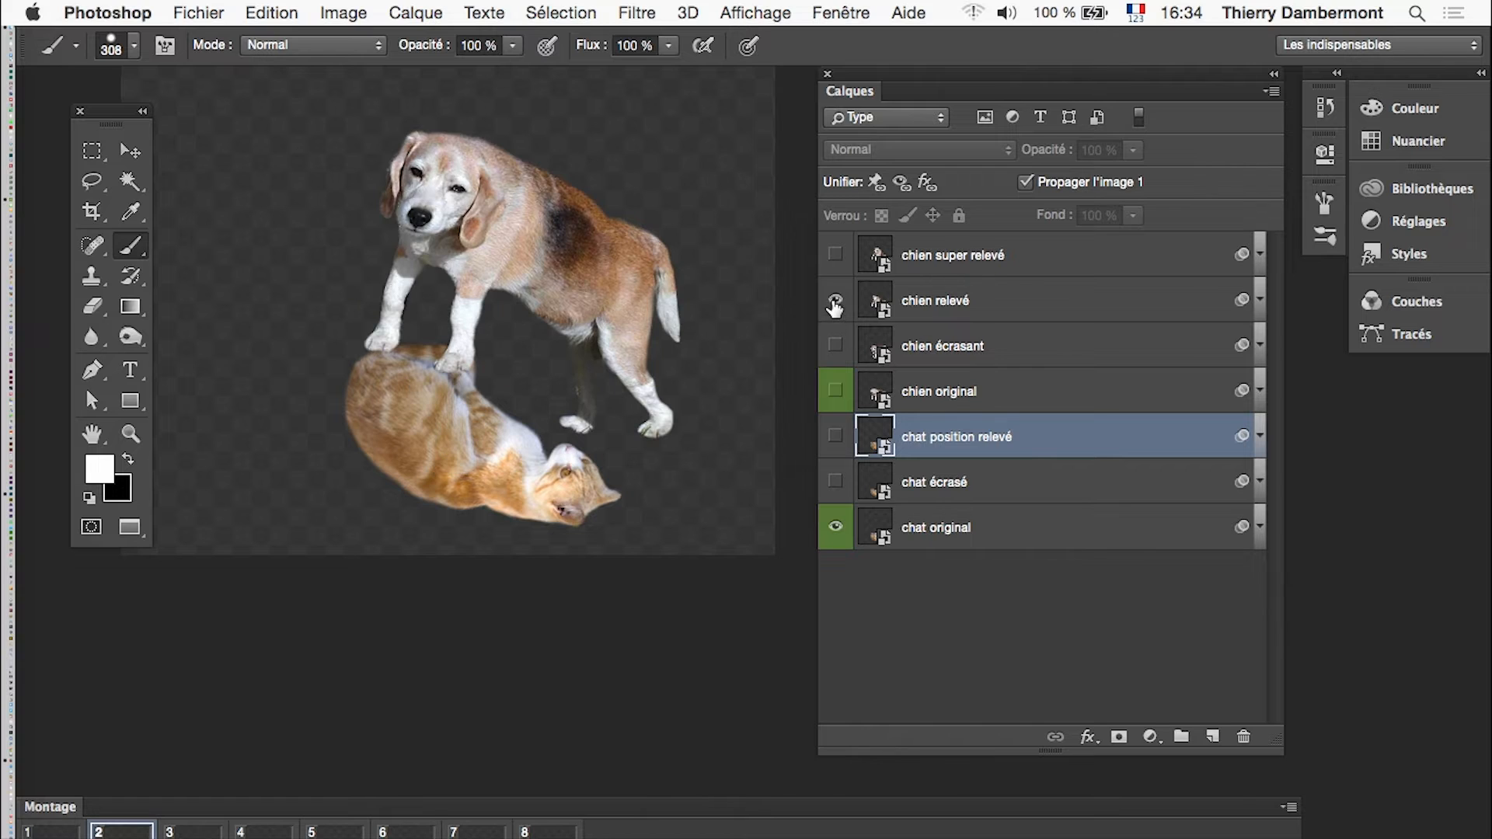
In animation frame 3, show only "chat position relevé" and "chien super relevé".
{"action": "left_click", "coordinate": [192, 830]}
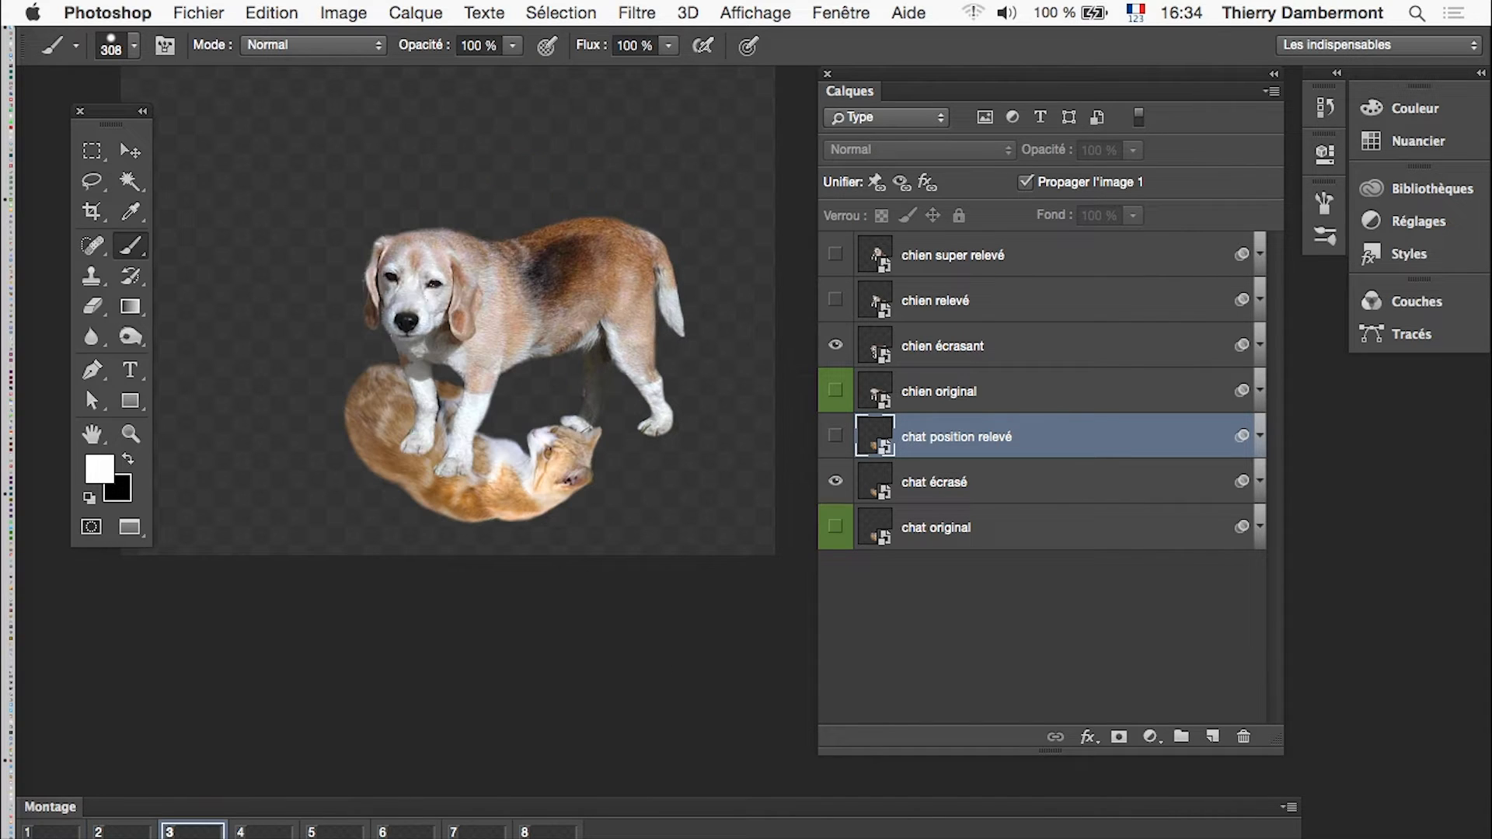
{"action": "left_click", "coordinate": [837, 483]}
{"action": "left_click", "coordinate": [838, 437]}
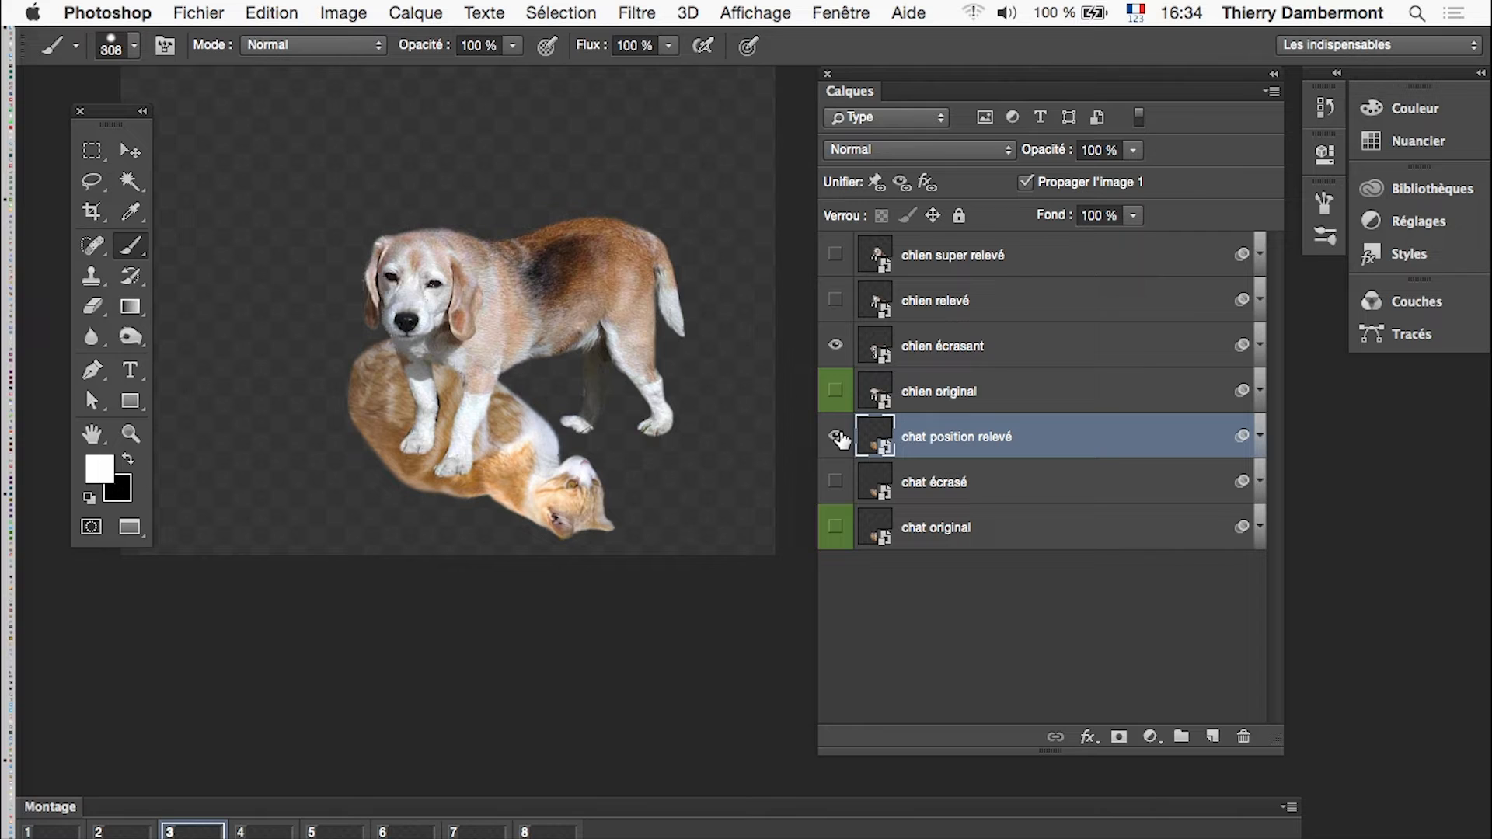
{"action": "left_click", "coordinate": [837, 348]}
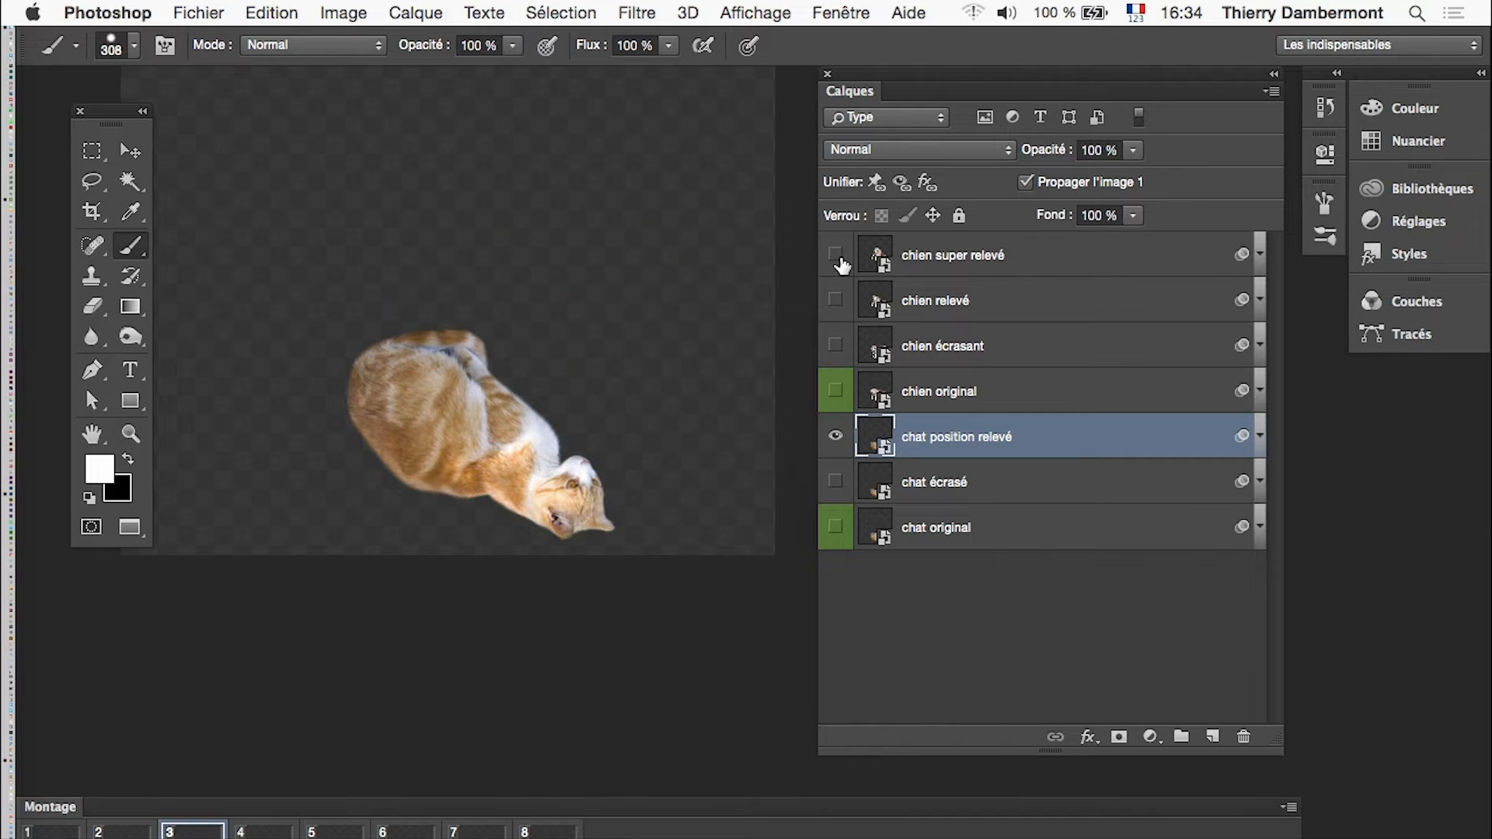
{"action": "left_click", "coordinate": [837, 257]}
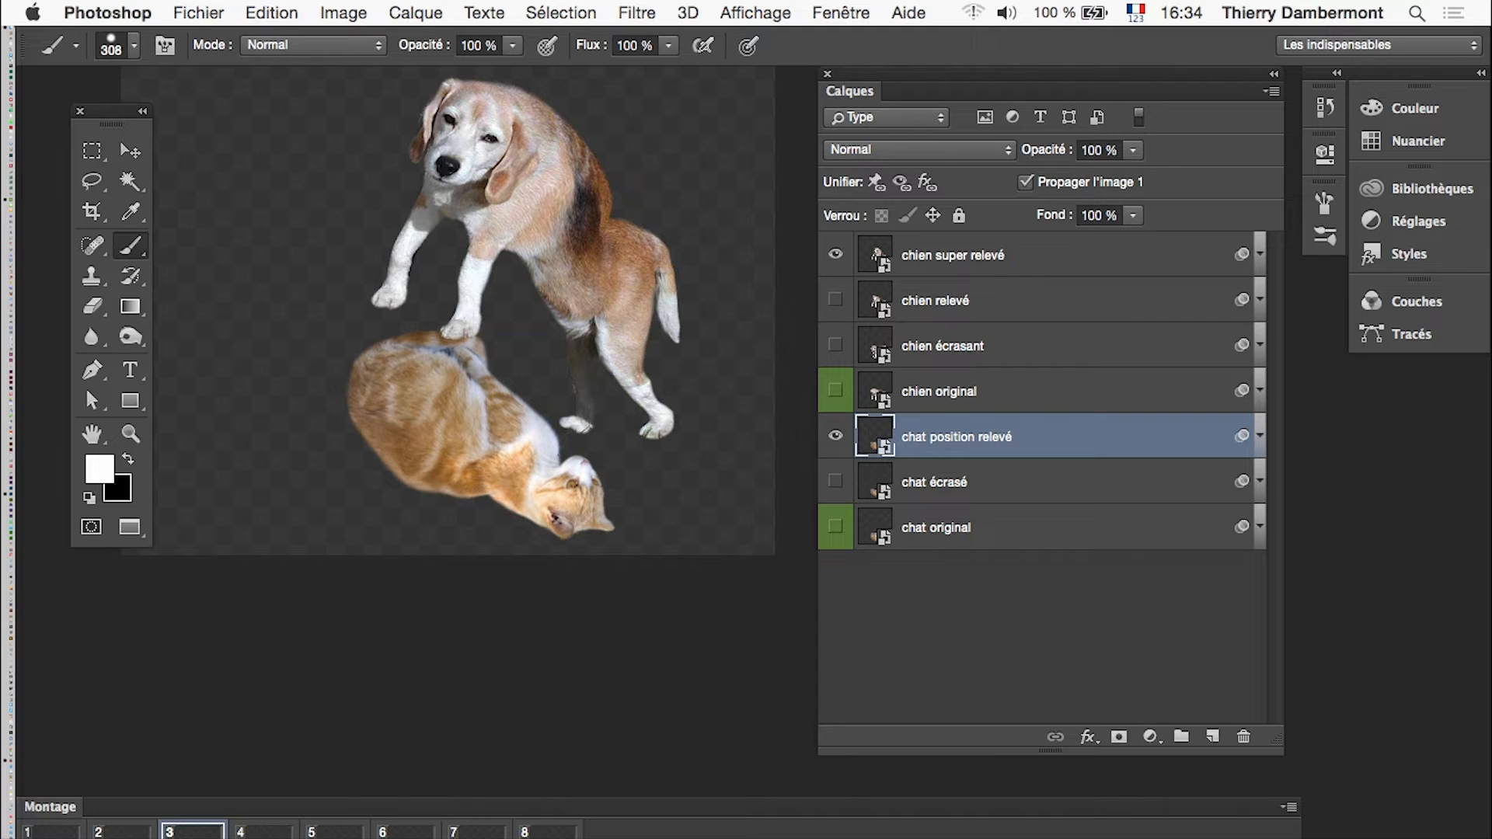
Delete animation frames 4 to 8.
{"action": "left_click", "coordinate": [264, 834]}
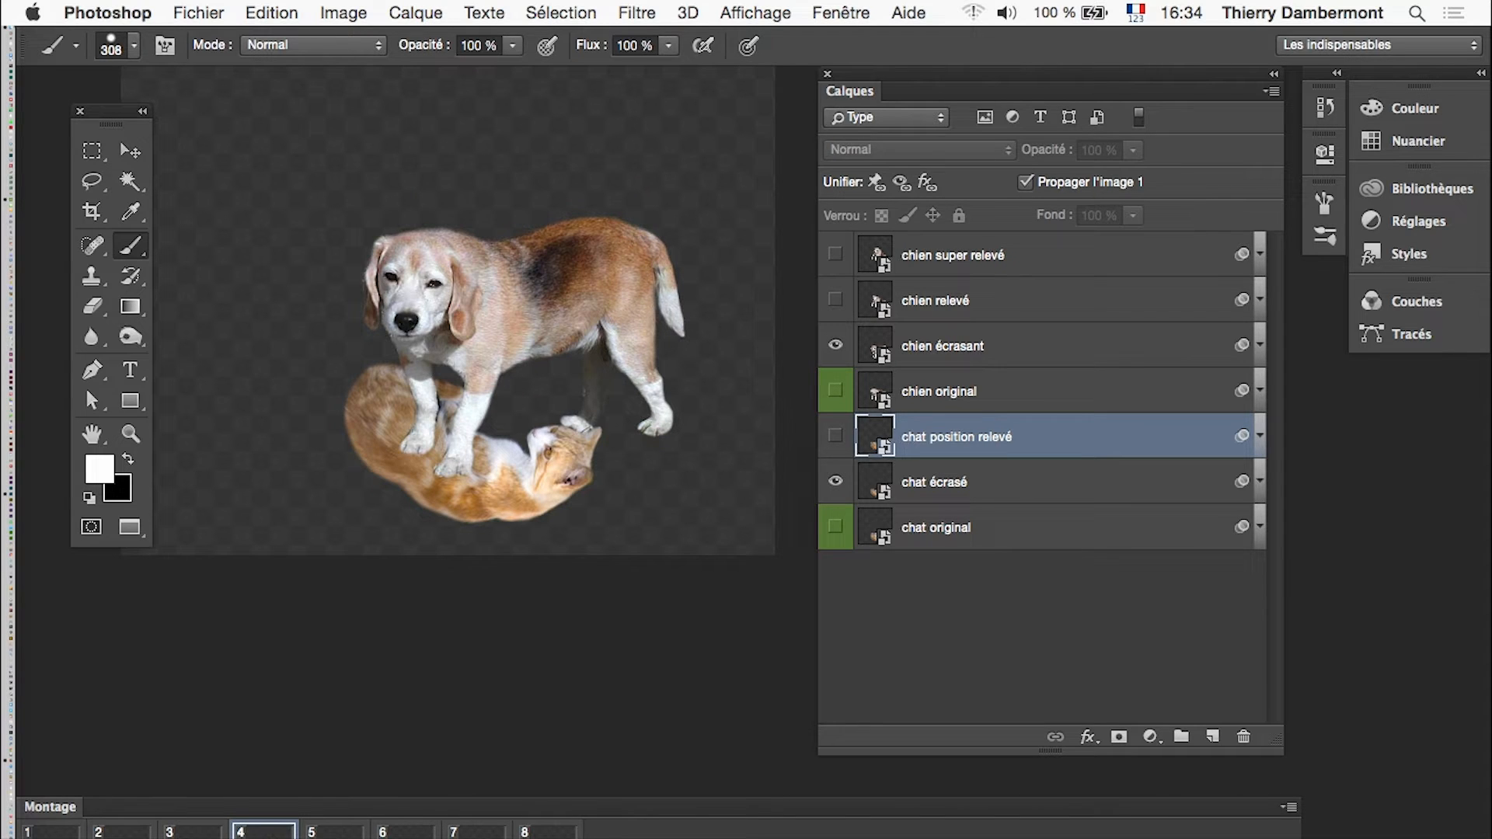
{"action": "left_click", "coordinate": [549, 834], "text": "shift"}
{"action": "key", "text": "Delete"}
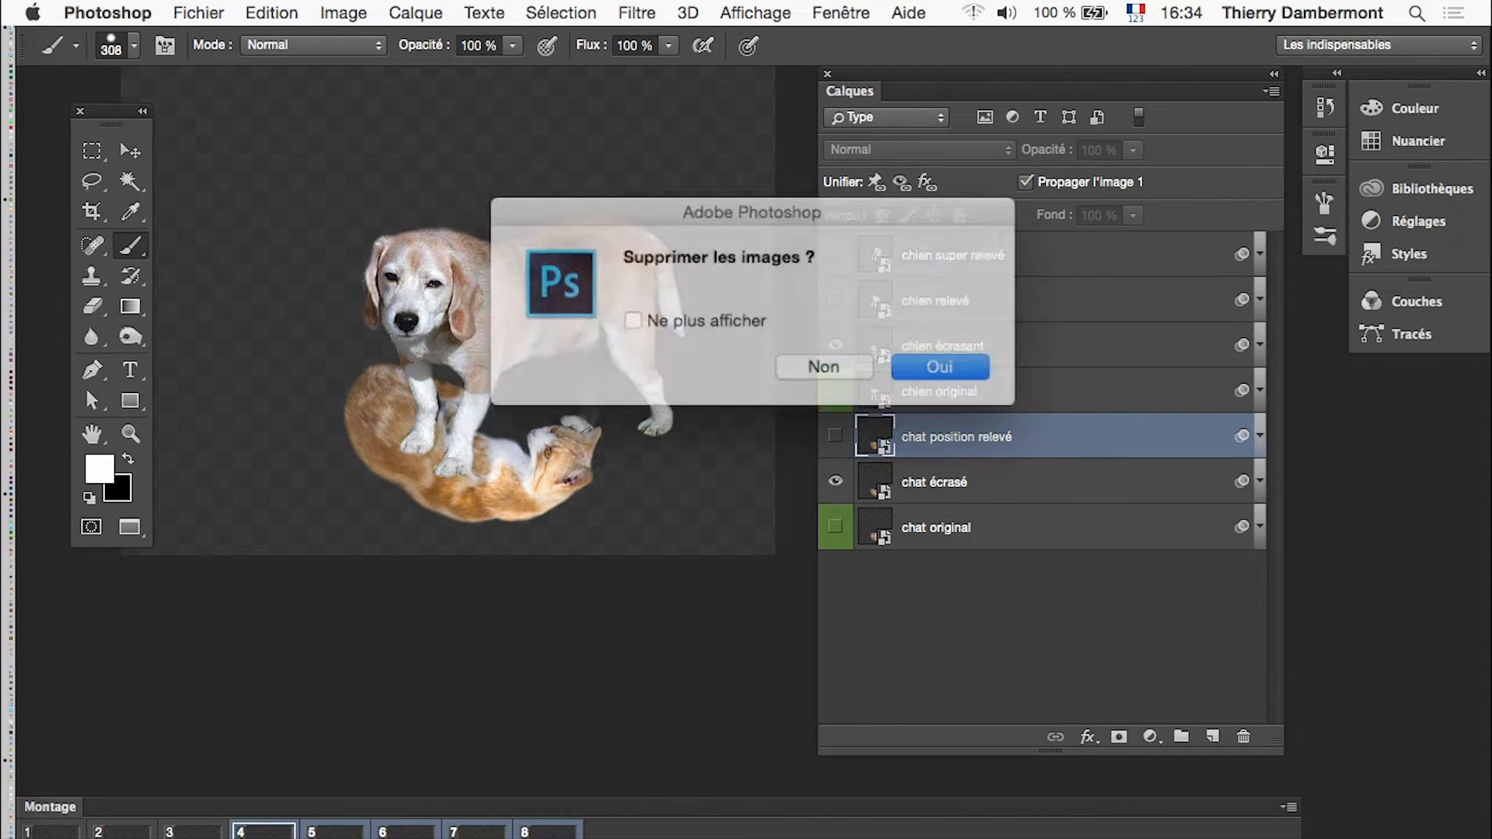
{"action": "left_click", "coordinate": [902, 356]}
Preview the three frames and, in frame 2, show "chat écrasé" instead of "chat original".
{"action": "left_click", "coordinate": [51, 833]}
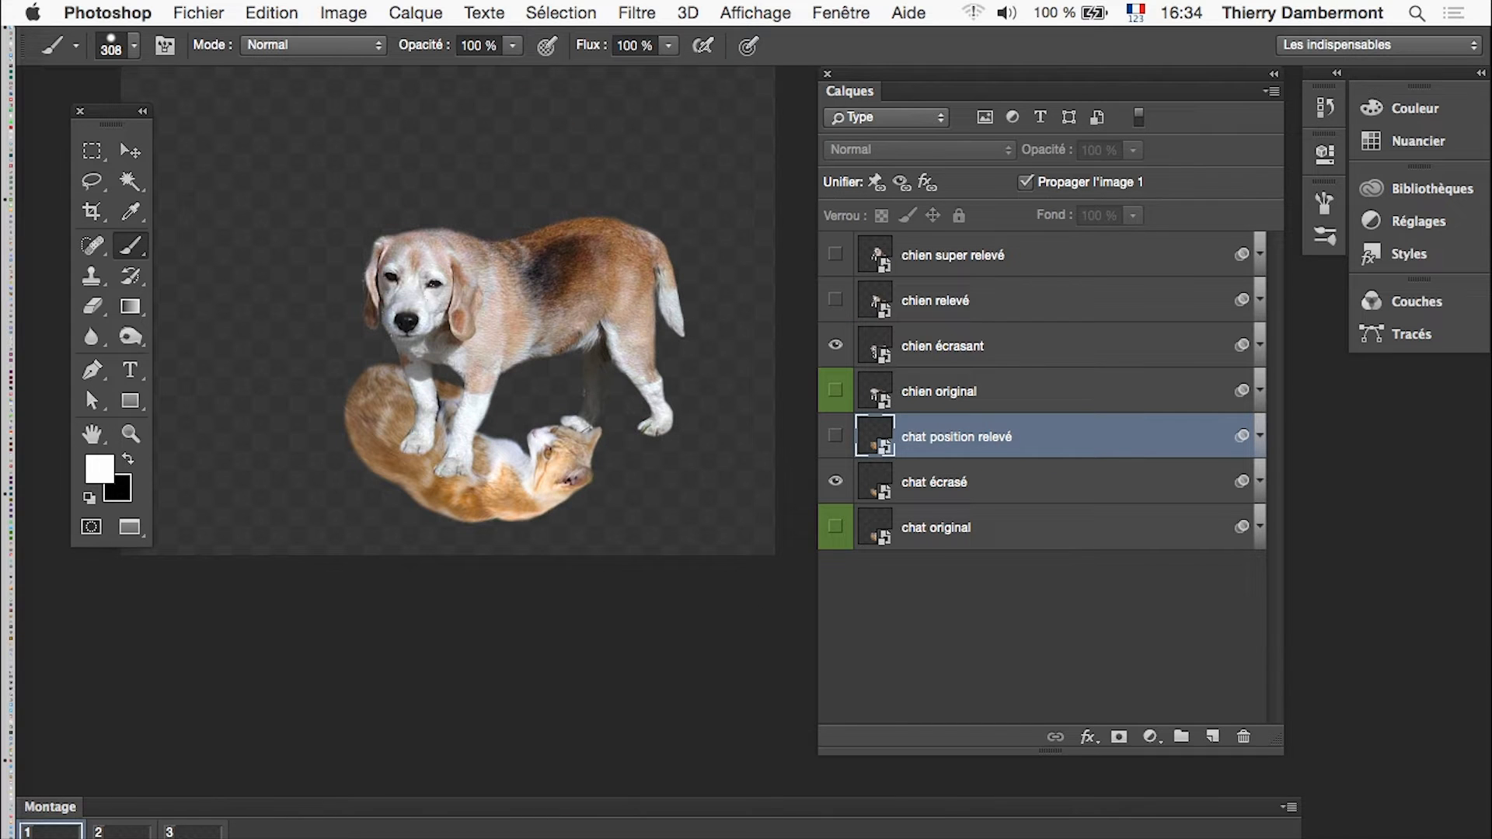
{"action": "left_click", "coordinate": [121, 833]}
{"action": "left_click", "coordinate": [192, 833]}
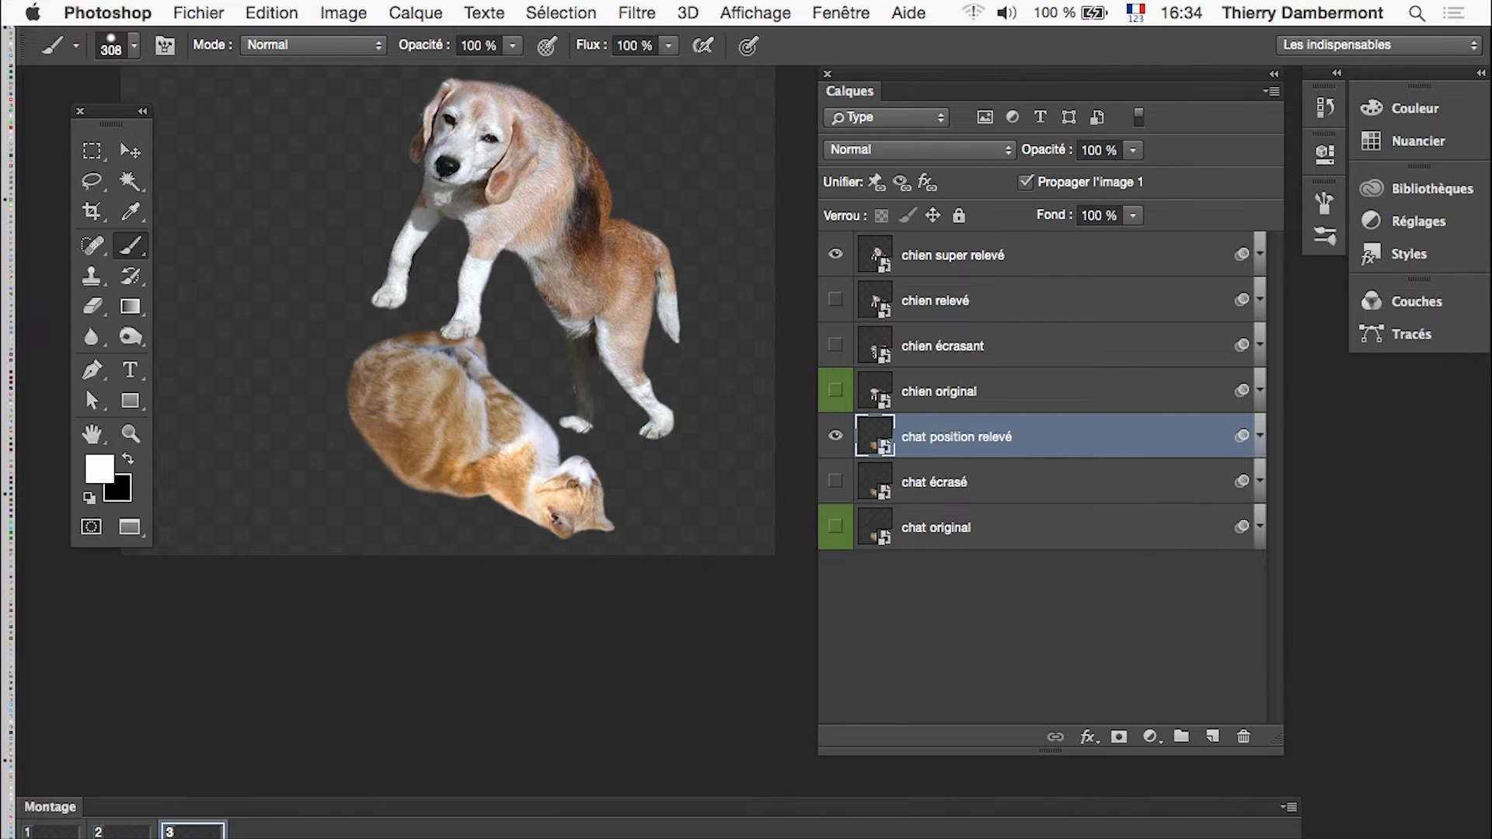
{"action": "key", "text": "space"}
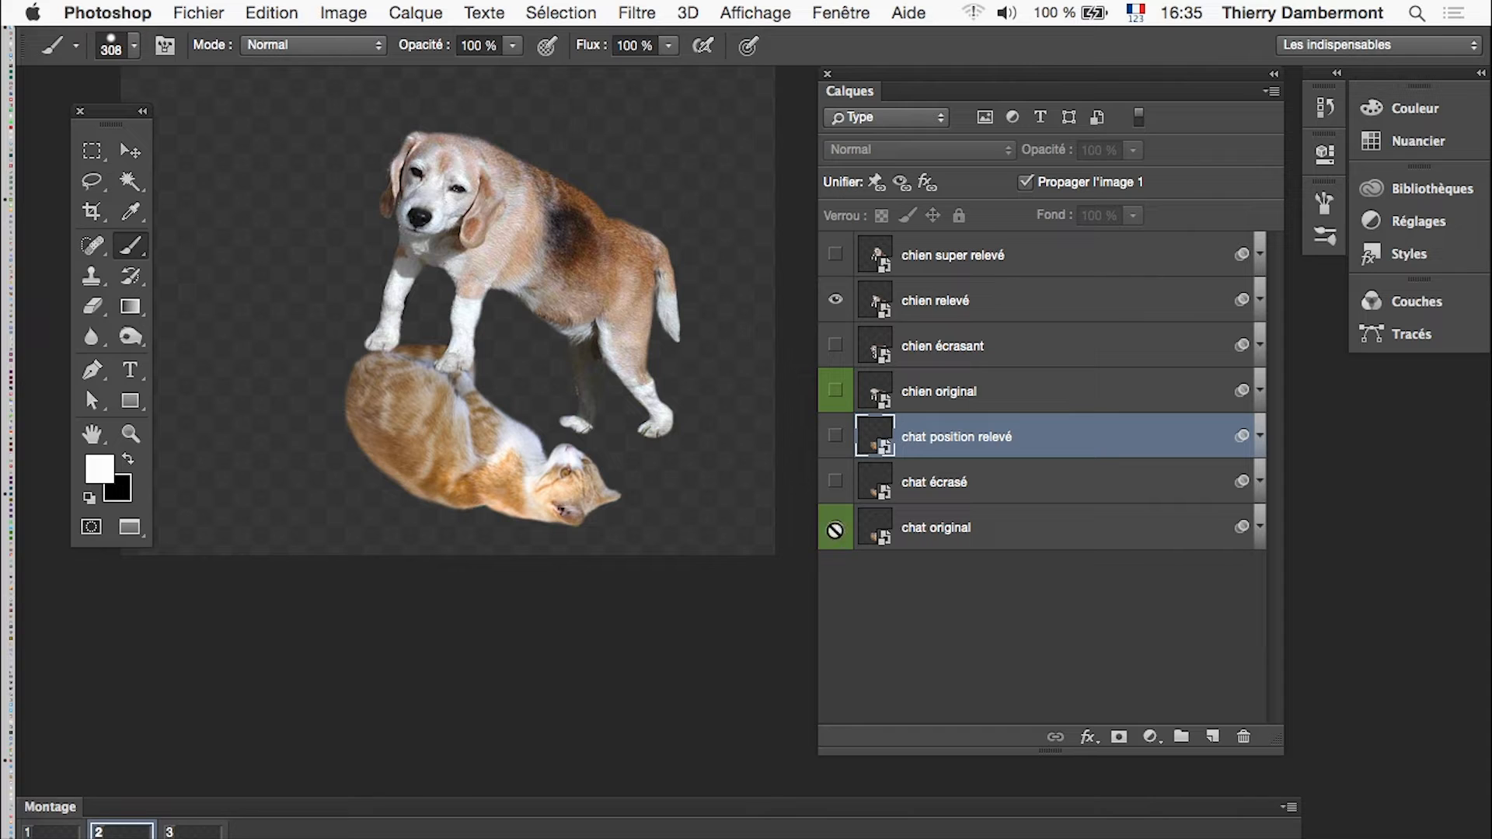
{"action": "left_click", "coordinate": [50, 835]}
{"action": "left_click", "coordinate": [122, 836]}
{"action": "left_click", "coordinate": [836, 482]}
{"action": "left_click", "coordinate": [836, 527]}
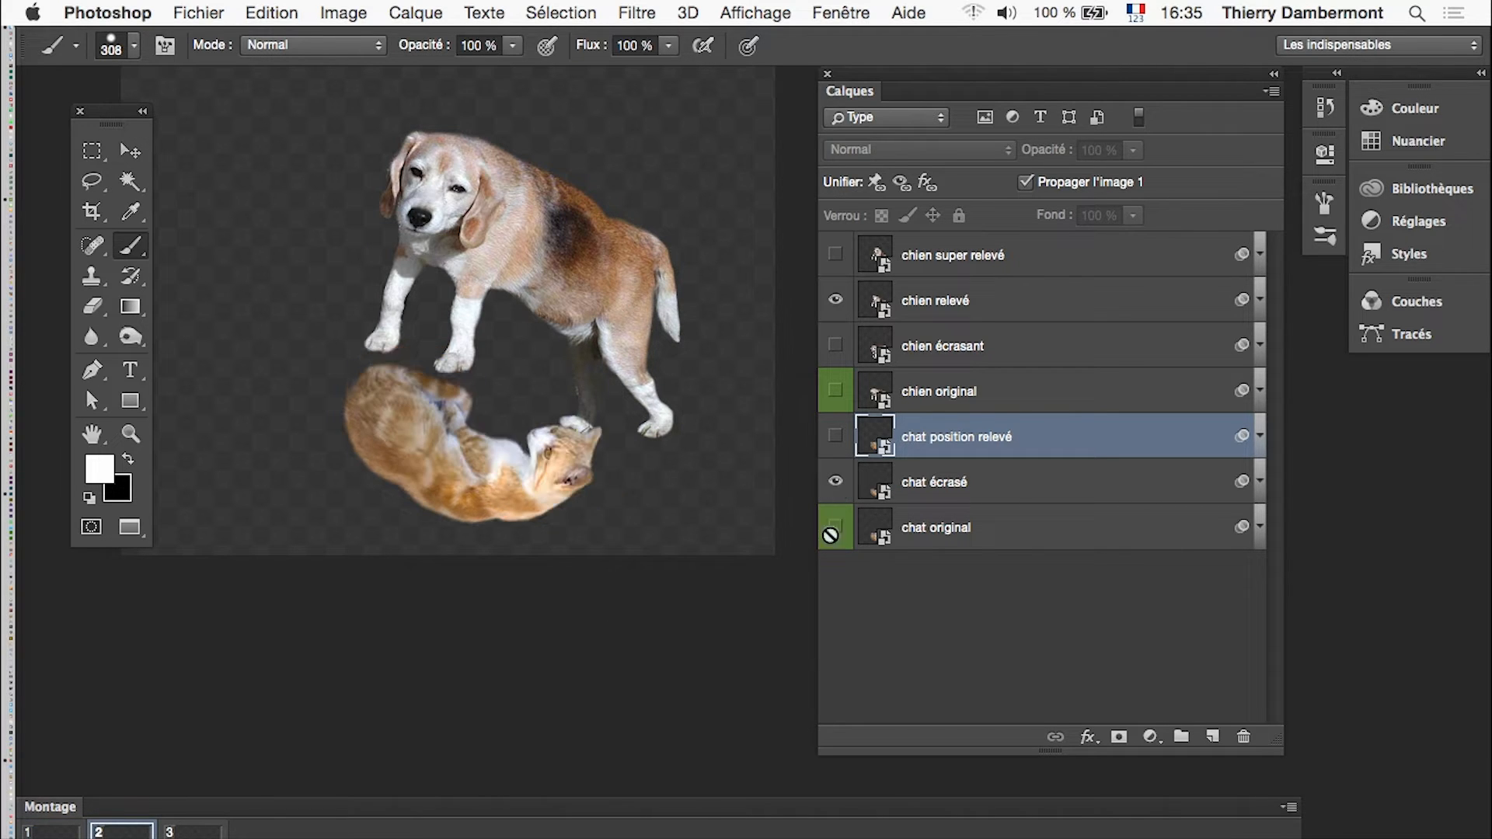
In animation frame 3, show "chat original" instead of "chat position relevé".
{"action": "left_click", "coordinate": [51, 833]}
{"action": "left_click", "coordinate": [122, 834]}
{"action": "left_click", "coordinate": [192, 834]}
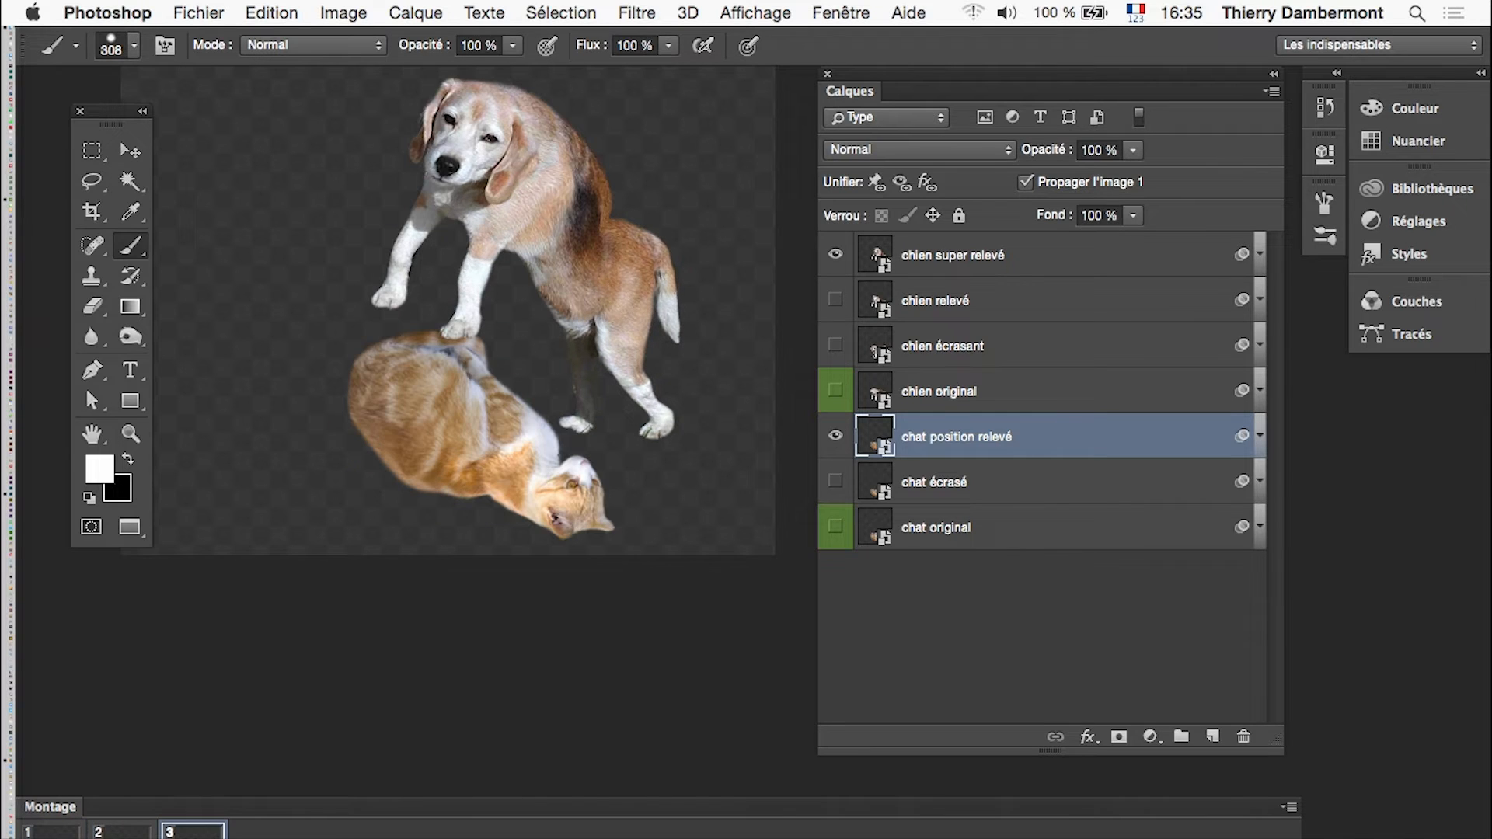
{"action": "left_click", "coordinate": [836, 527]}
{"action": "left_click", "coordinate": [836, 436]}
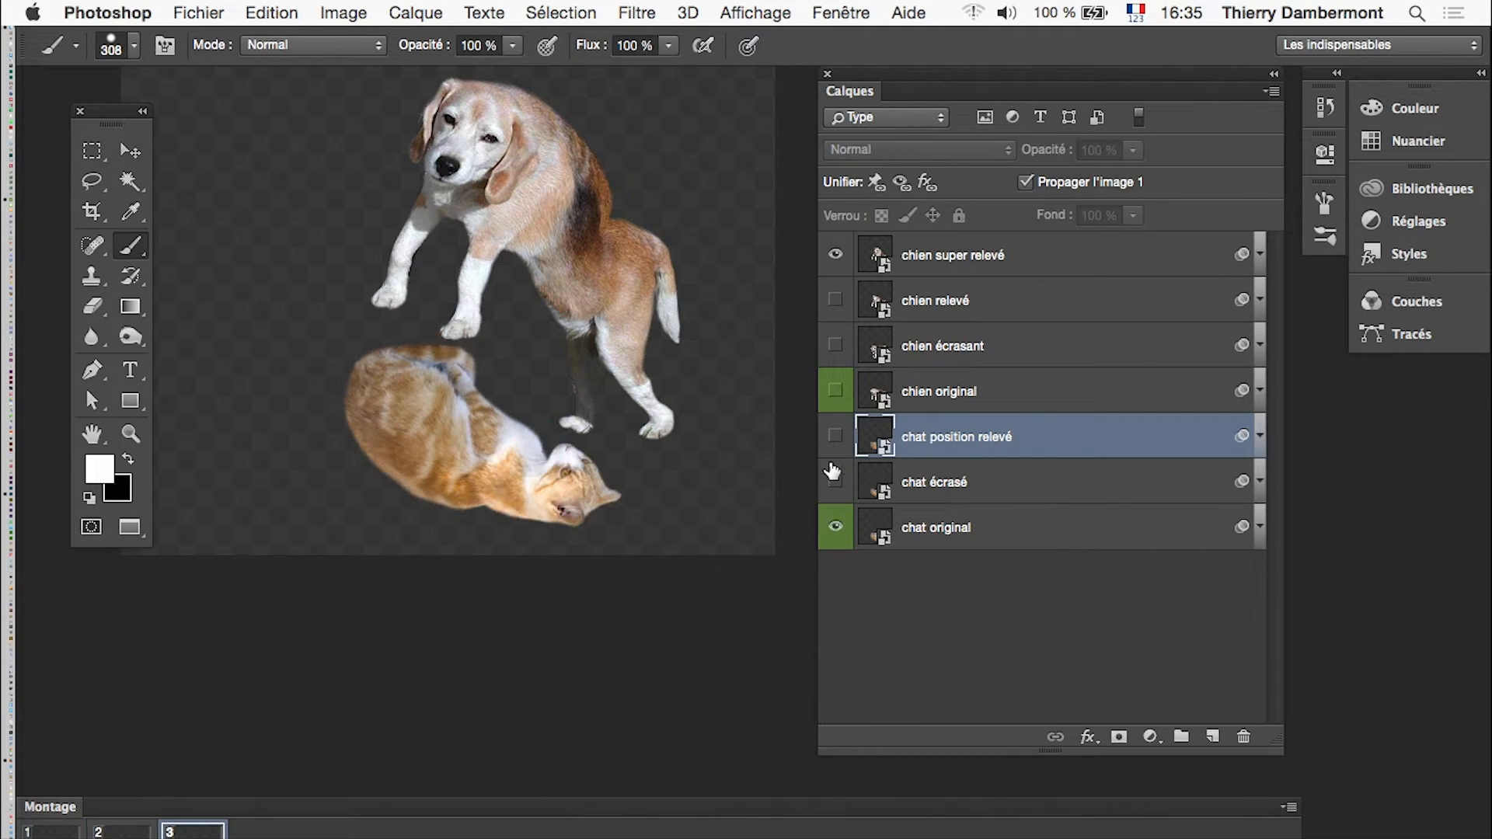
Duplicate frame 3 as frame 4 and show "chien relevé" there instead of "chien super relevé".
{"action": "left_click", "coordinate": [122, 835]}
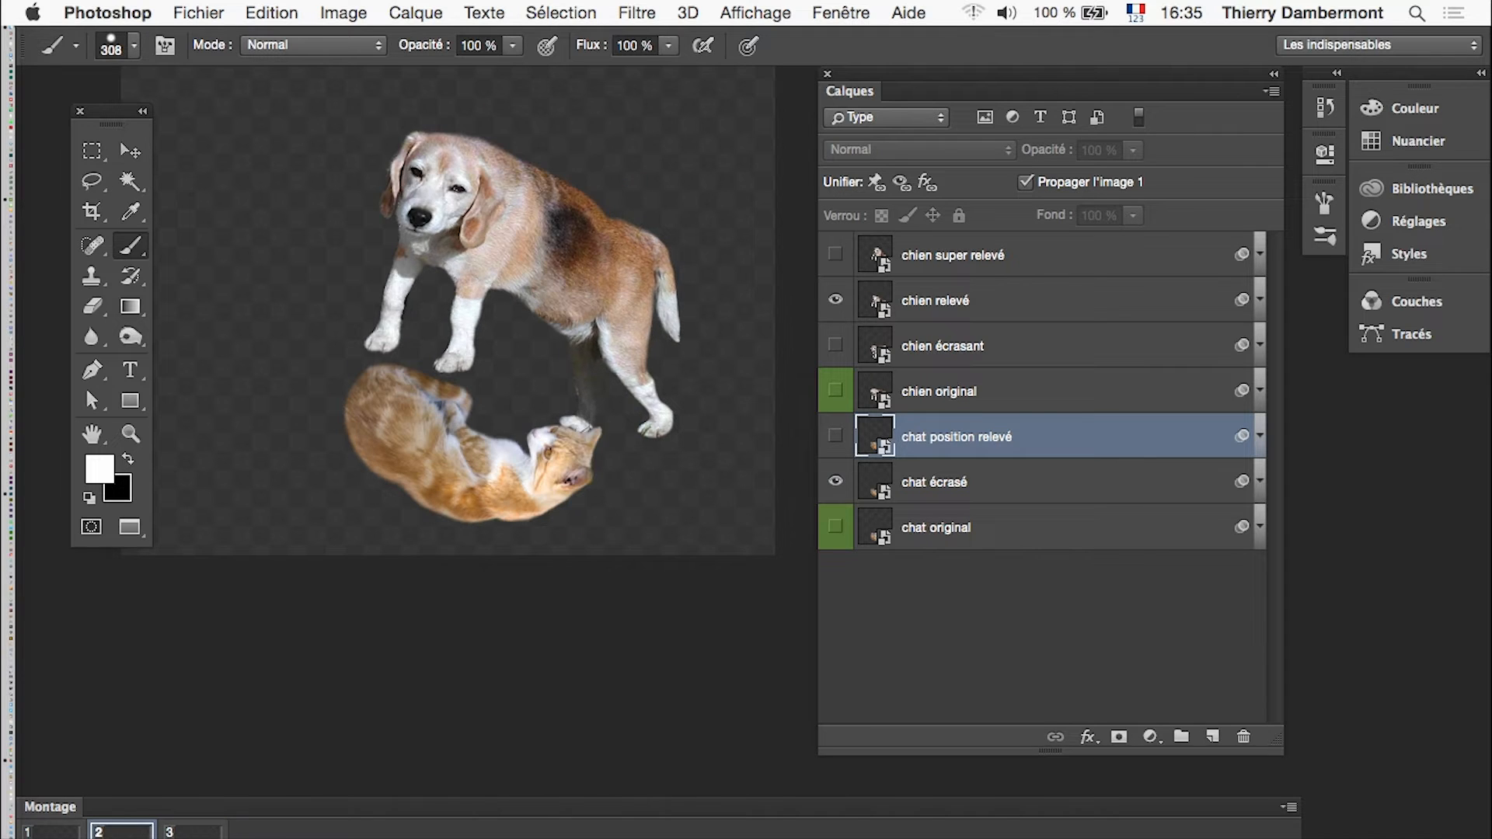
{"action": "left_click", "coordinate": [50, 835]}
{"action": "left_click", "coordinate": [122, 835]}
{"action": "left_click", "coordinate": [192, 834]}
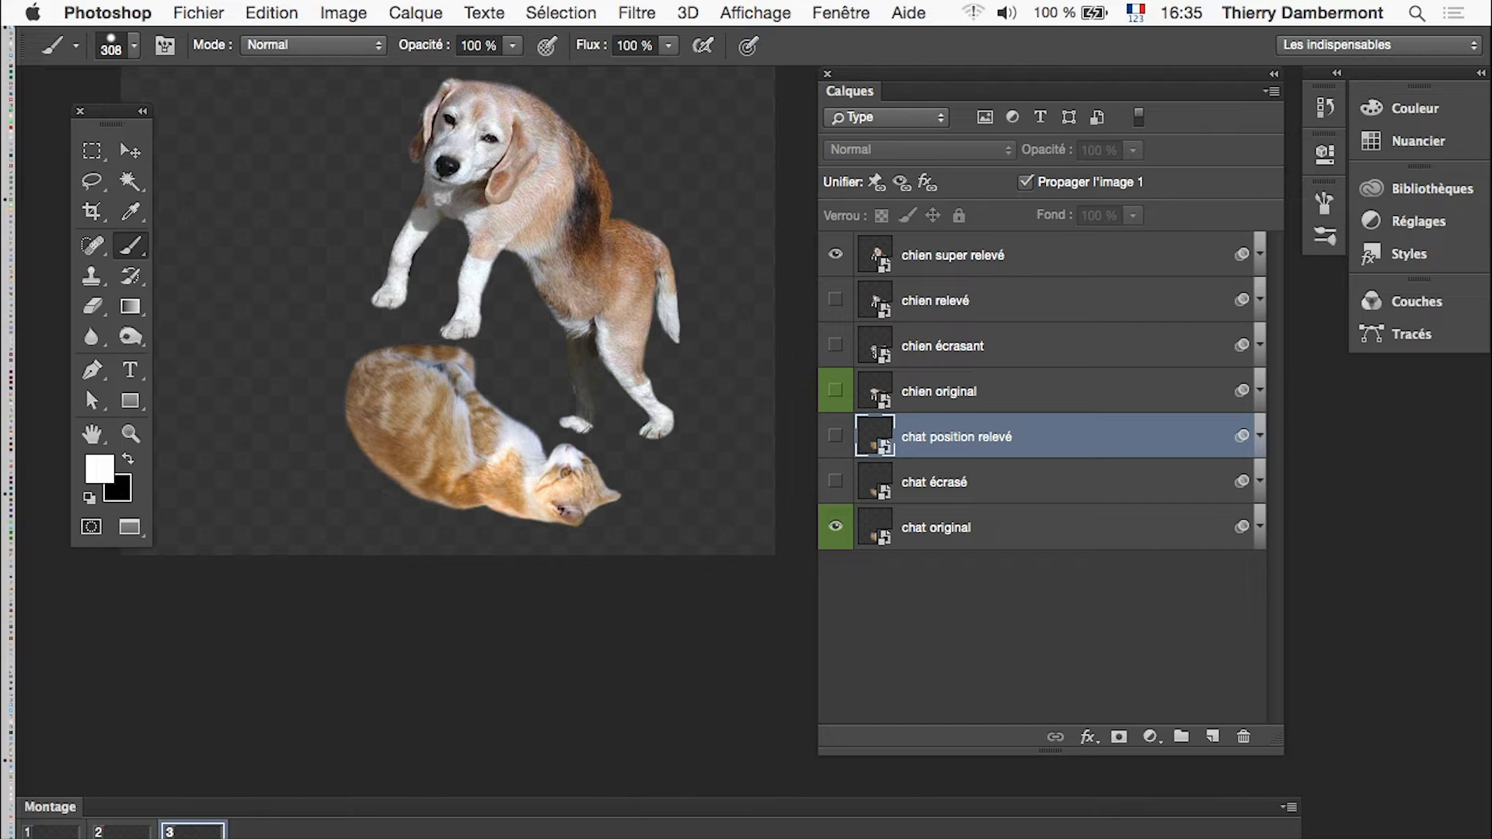
{"action": "left_click", "coordinate": [245, 838]}
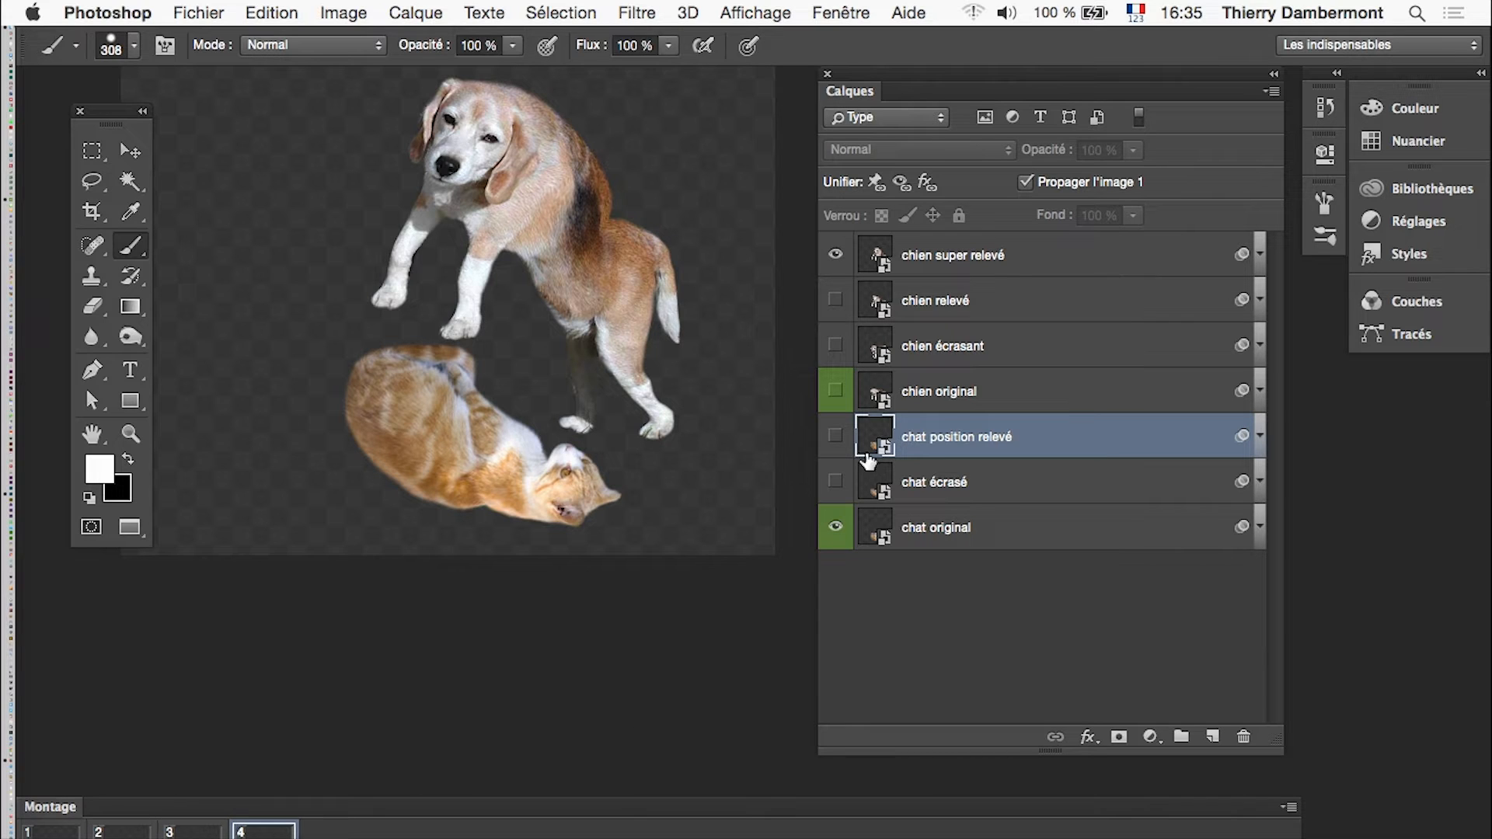
{"action": "left_click", "coordinate": [836, 300]}
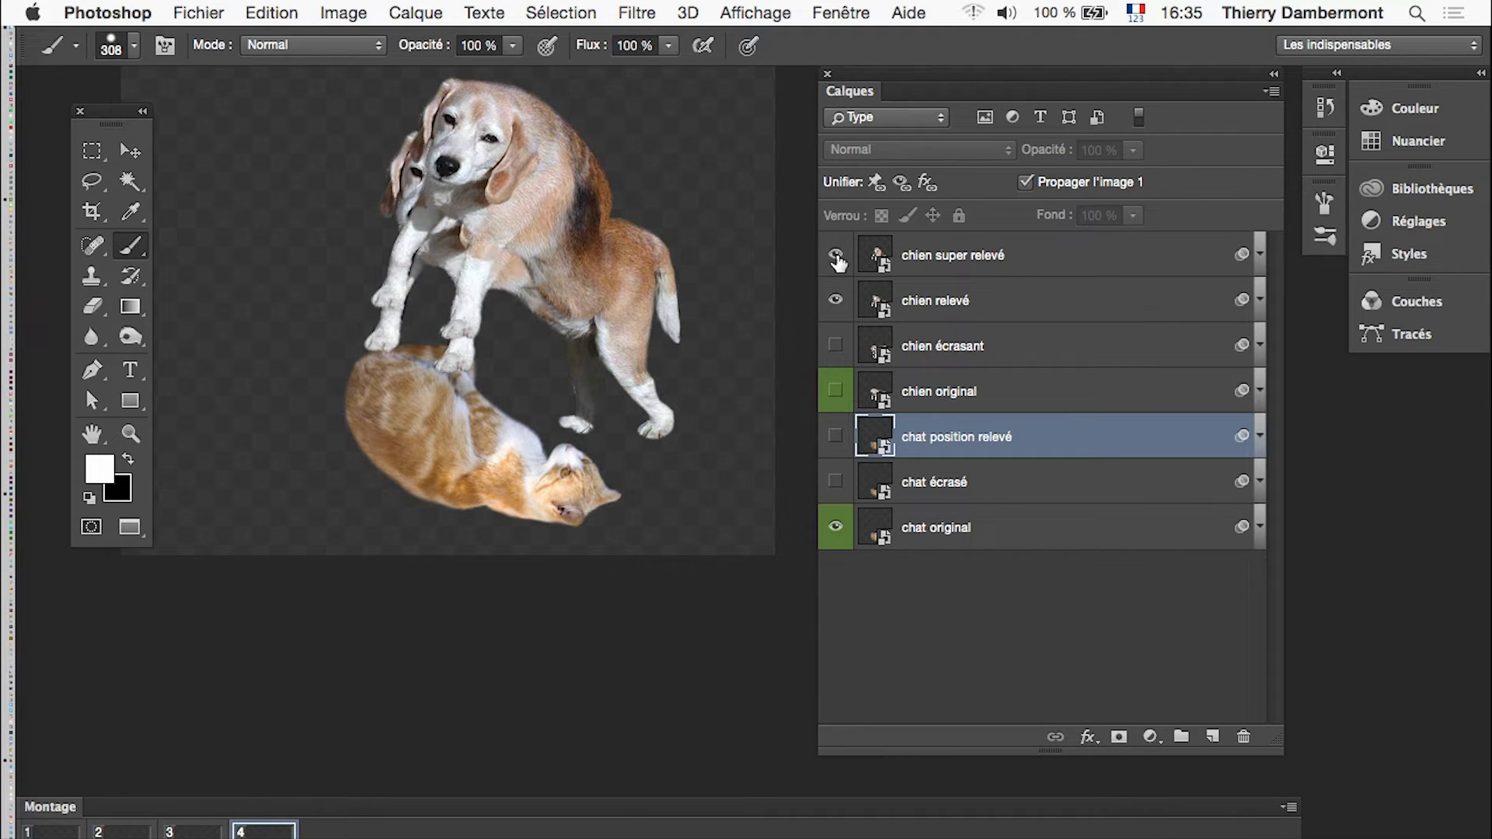
{"action": "left_click", "coordinate": [836, 254]}
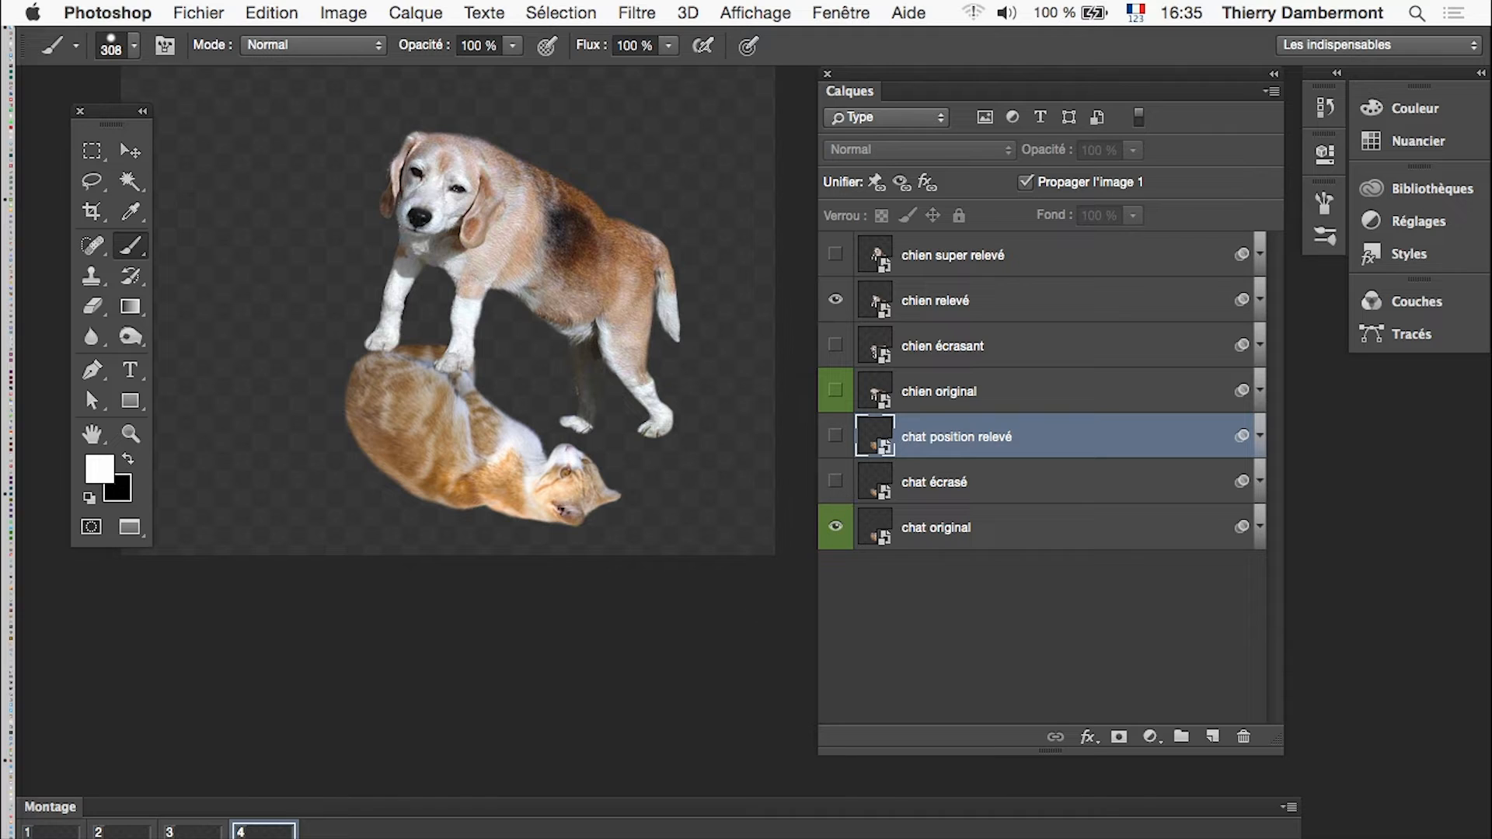
Duplicate frame 4 as frame 5 and show only "chien écrasant" and "chat écrasé" in it.
{"action": "left_click", "coordinate": [194, 835]}
{"action": "left_click", "coordinate": [266, 835]}
{"action": "left_click", "coordinate": [307, 838]}
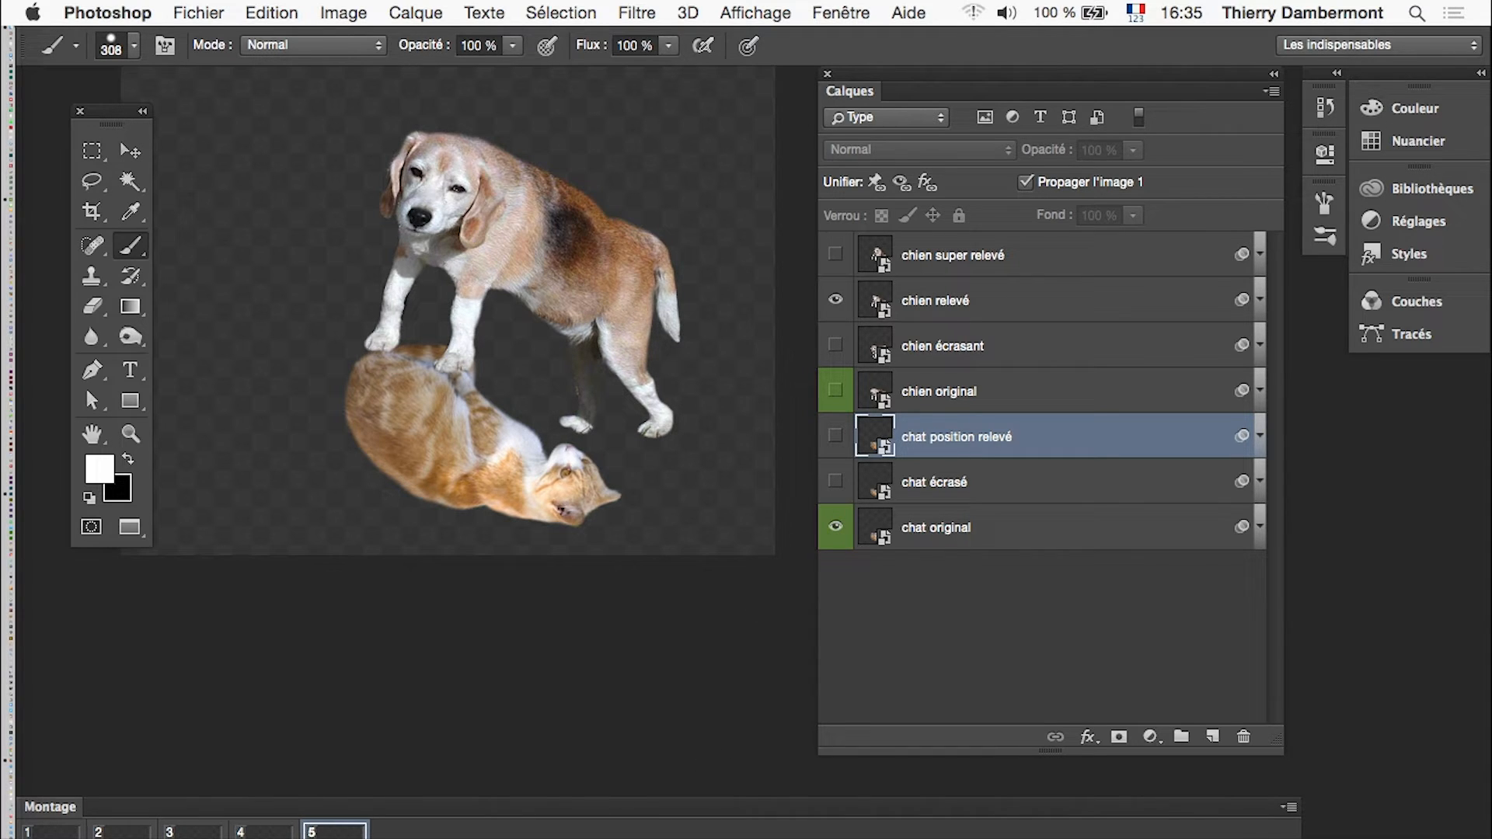
{"action": "left_click", "coordinate": [836, 300]}
{"action": "left_click", "coordinate": [836, 345]}
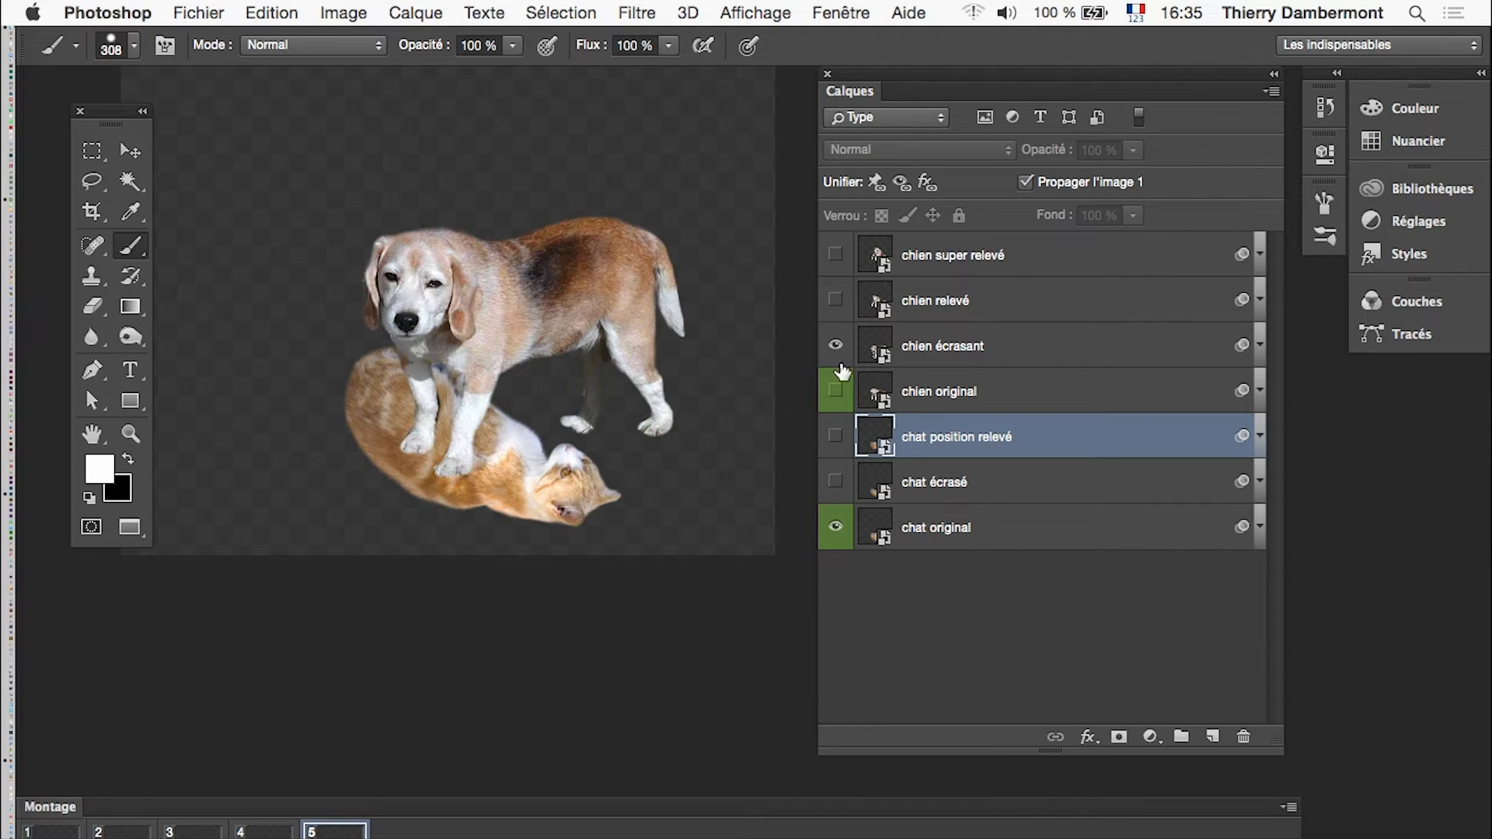
{"action": "left_click", "coordinate": [835, 482]}
{"action": "left_click", "coordinate": [836, 527]}
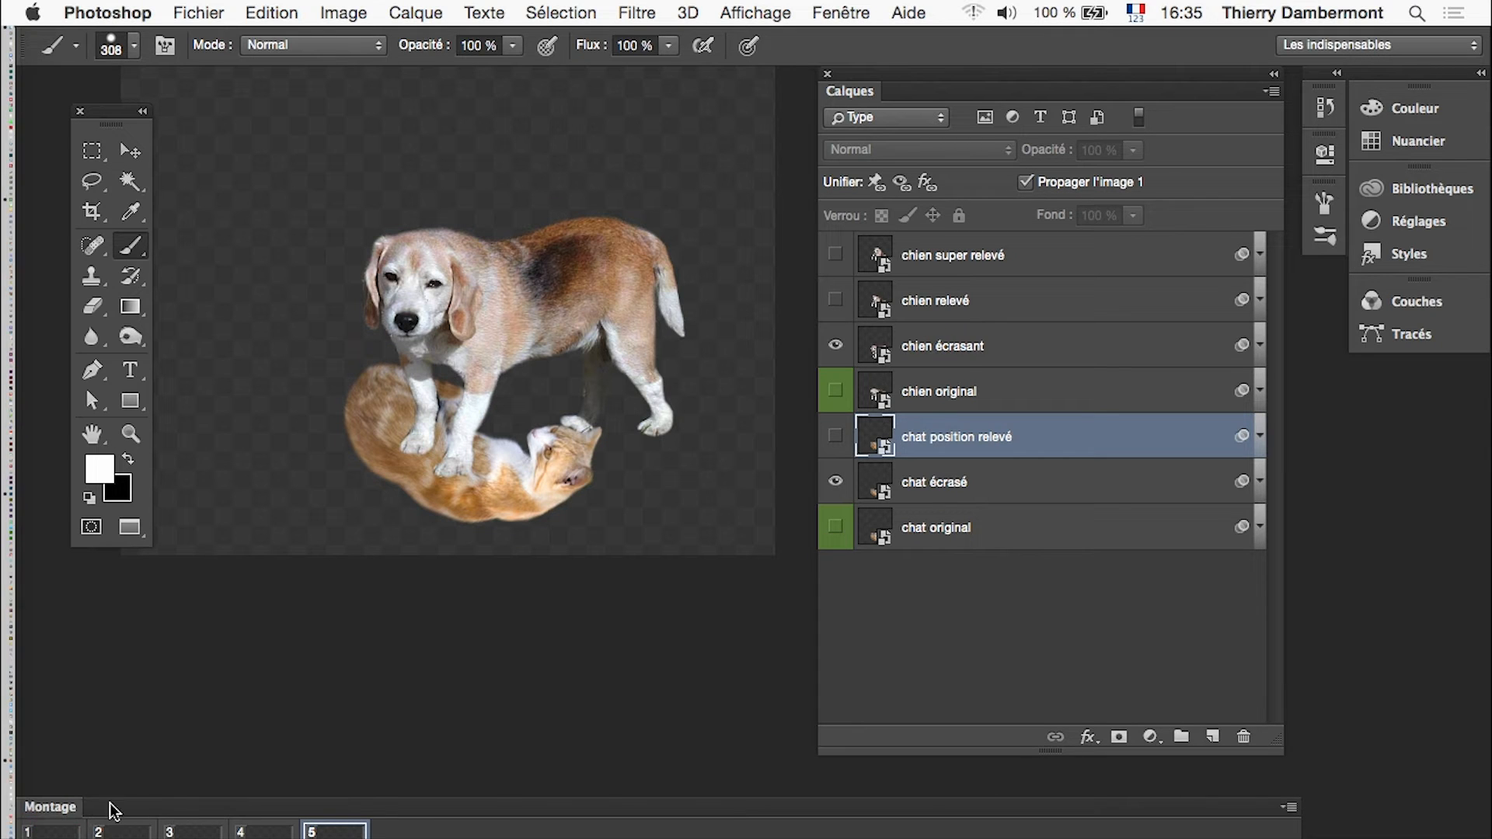
Undock the timeline so the frame thumbnails show, and in frame 2 replace "chat écrasé" with "chat original".
{"action": "left_click_drag", "start_coordinate": [60, 807], "coordinate": [169, 776]}
{"action": "left_click", "coordinate": [167, 831]}
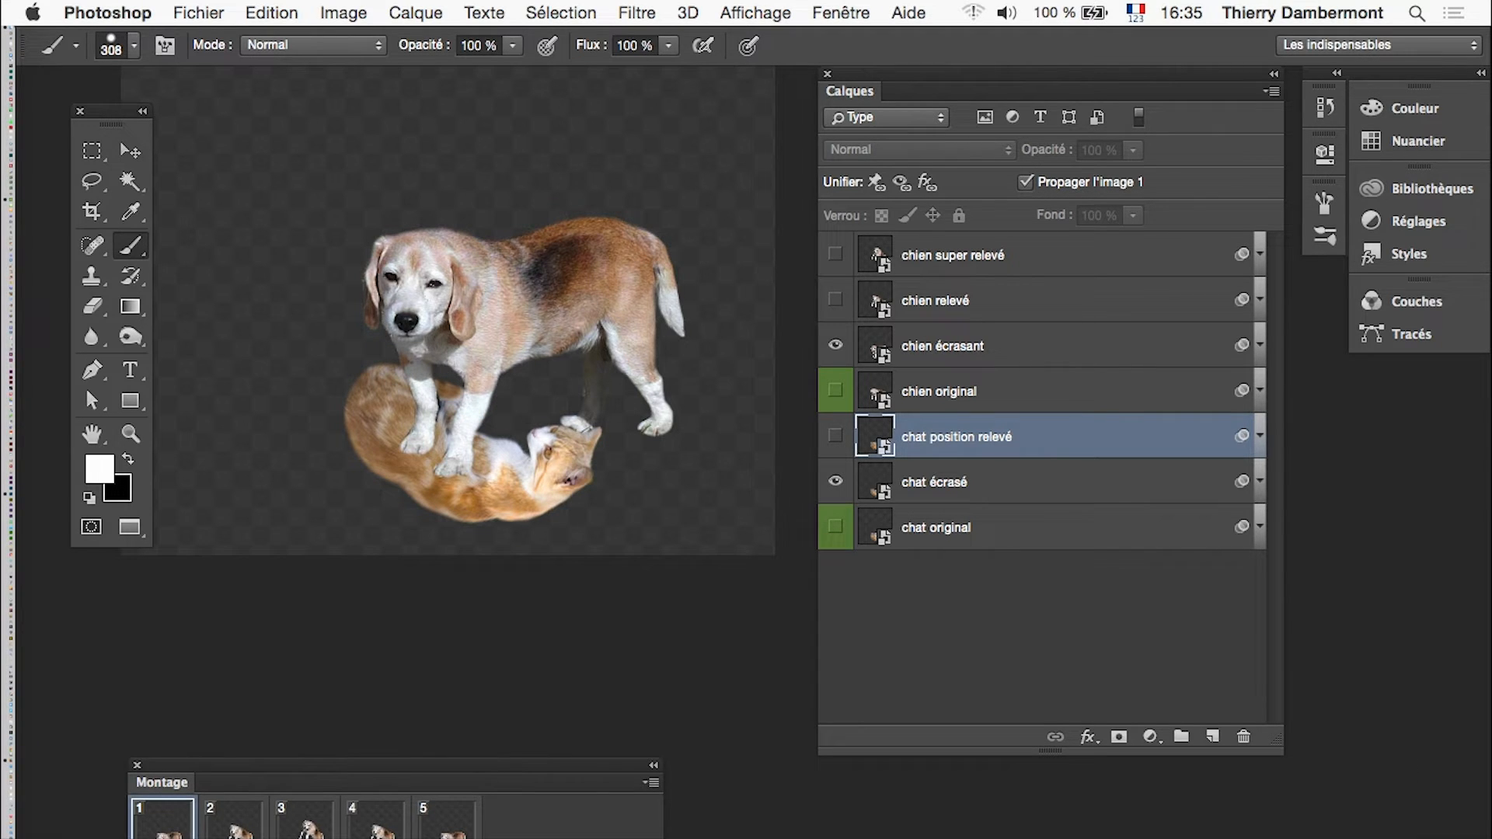
{"action": "left_click", "coordinate": [236, 831]}
{"action": "left_click", "coordinate": [306, 831]}
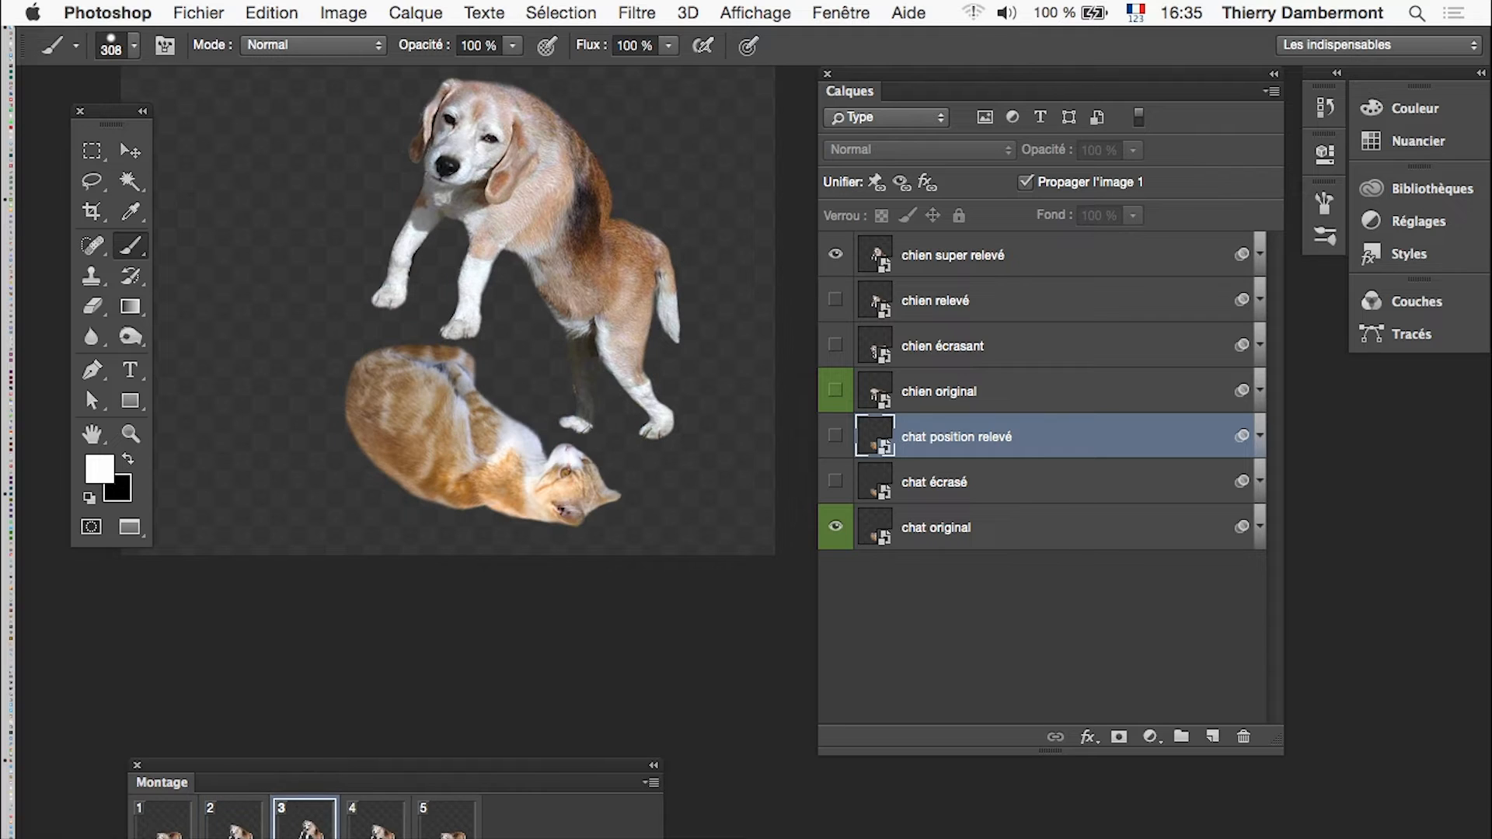
{"action": "left_click", "coordinate": [235, 832]}
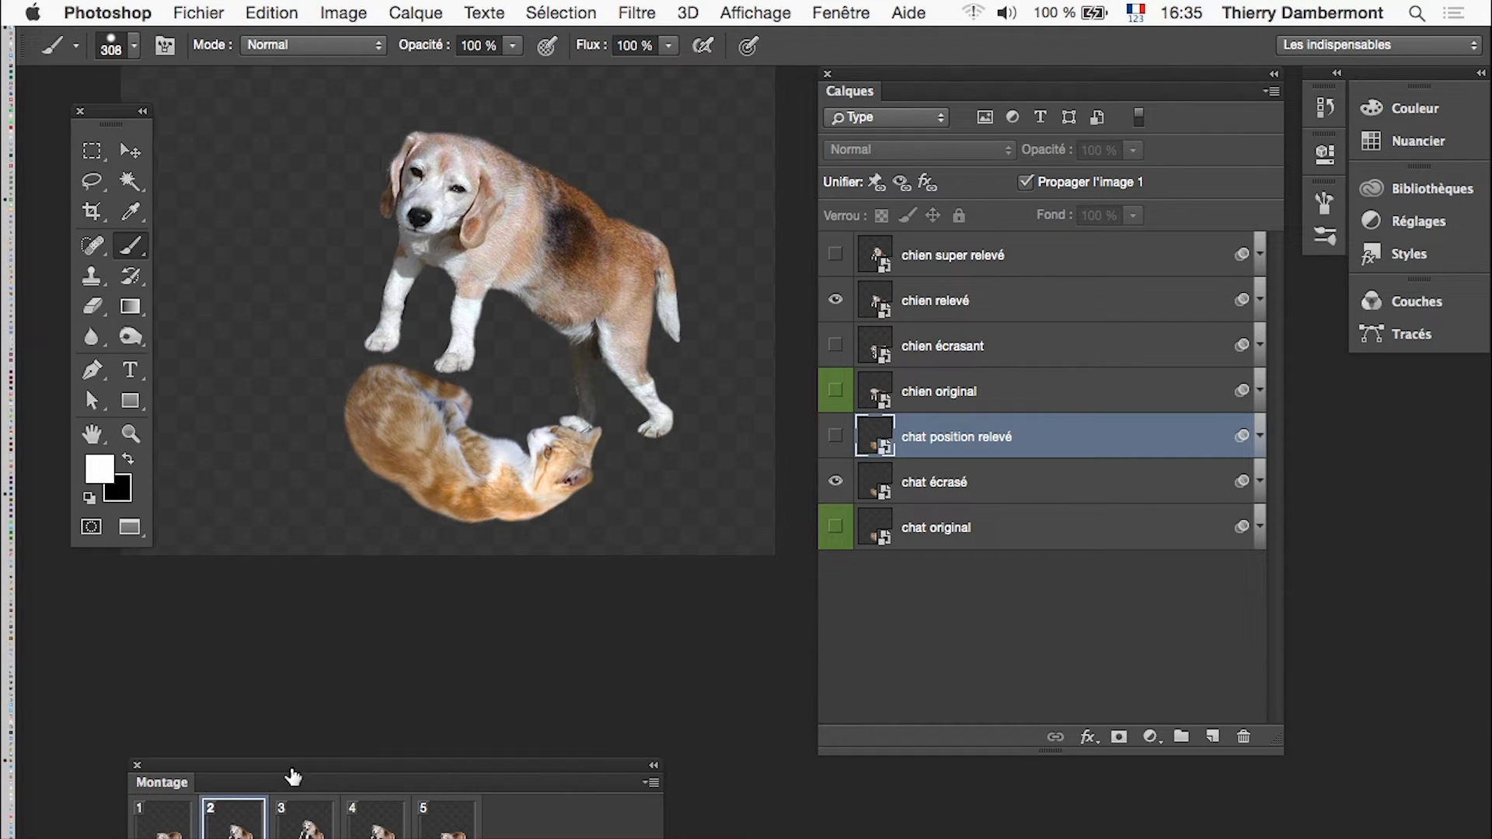
{"action": "left_click", "coordinate": [837, 482]}
{"action": "left_click", "coordinate": [836, 527]}
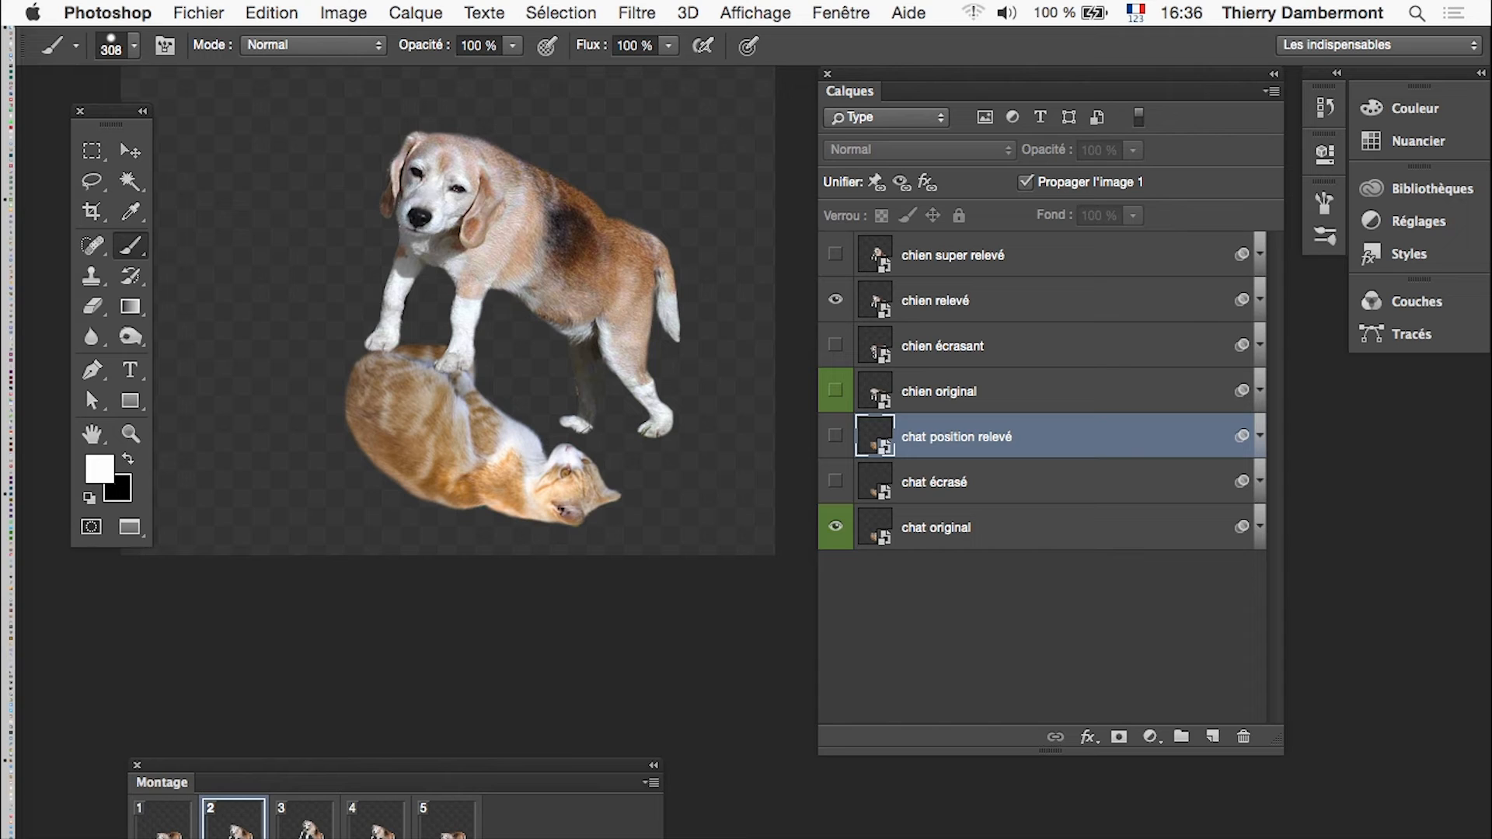
Try "chat original" in place of "chat écrasé" in frame 5, and switch back to "chat écrasé".
{"action": "left_click", "coordinate": [306, 831]}
{"action": "left_click", "coordinate": [375, 831]}
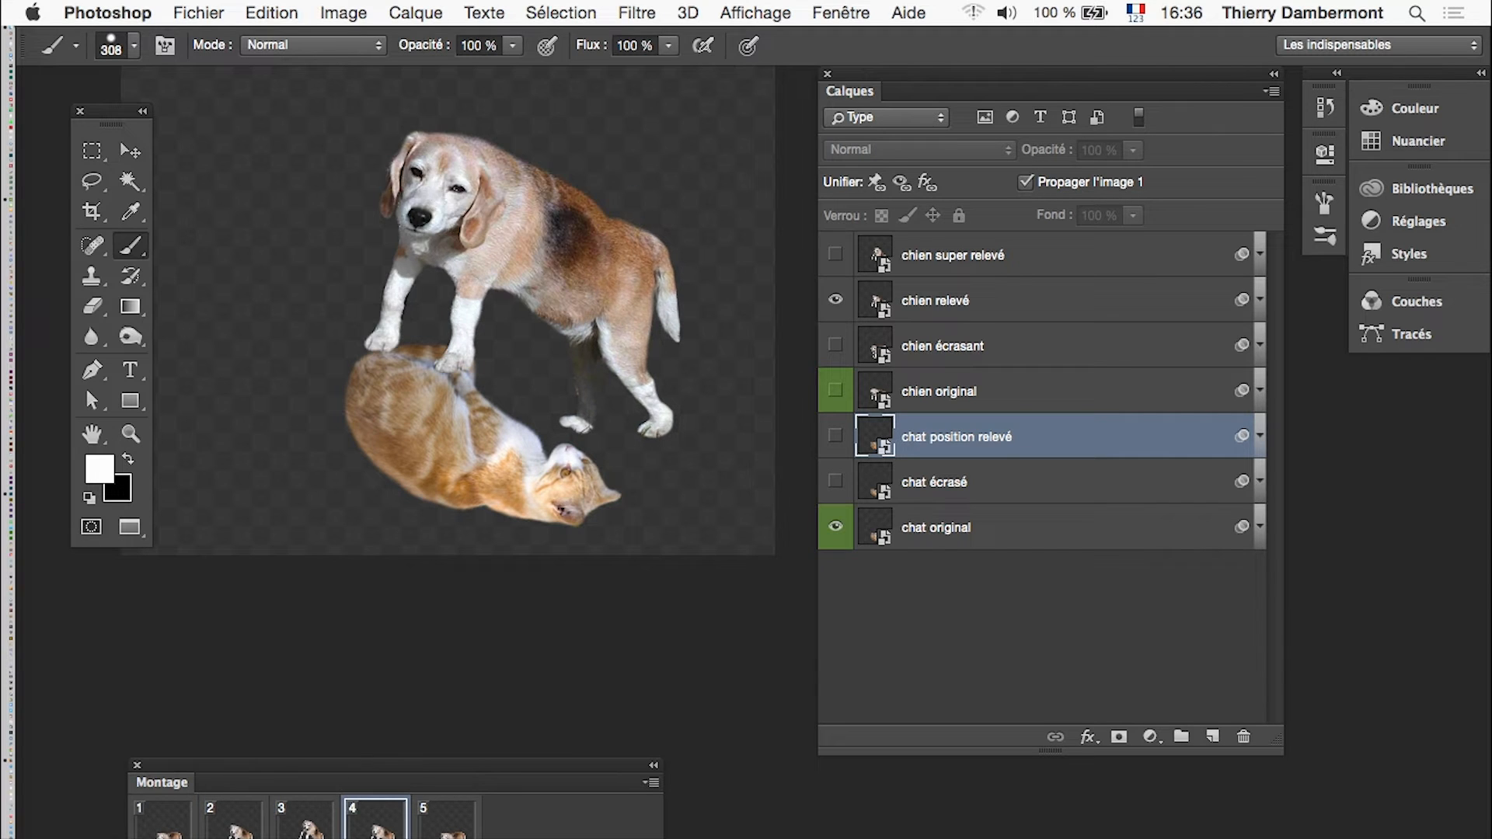
{"action": "left_click", "coordinate": [447, 831]}
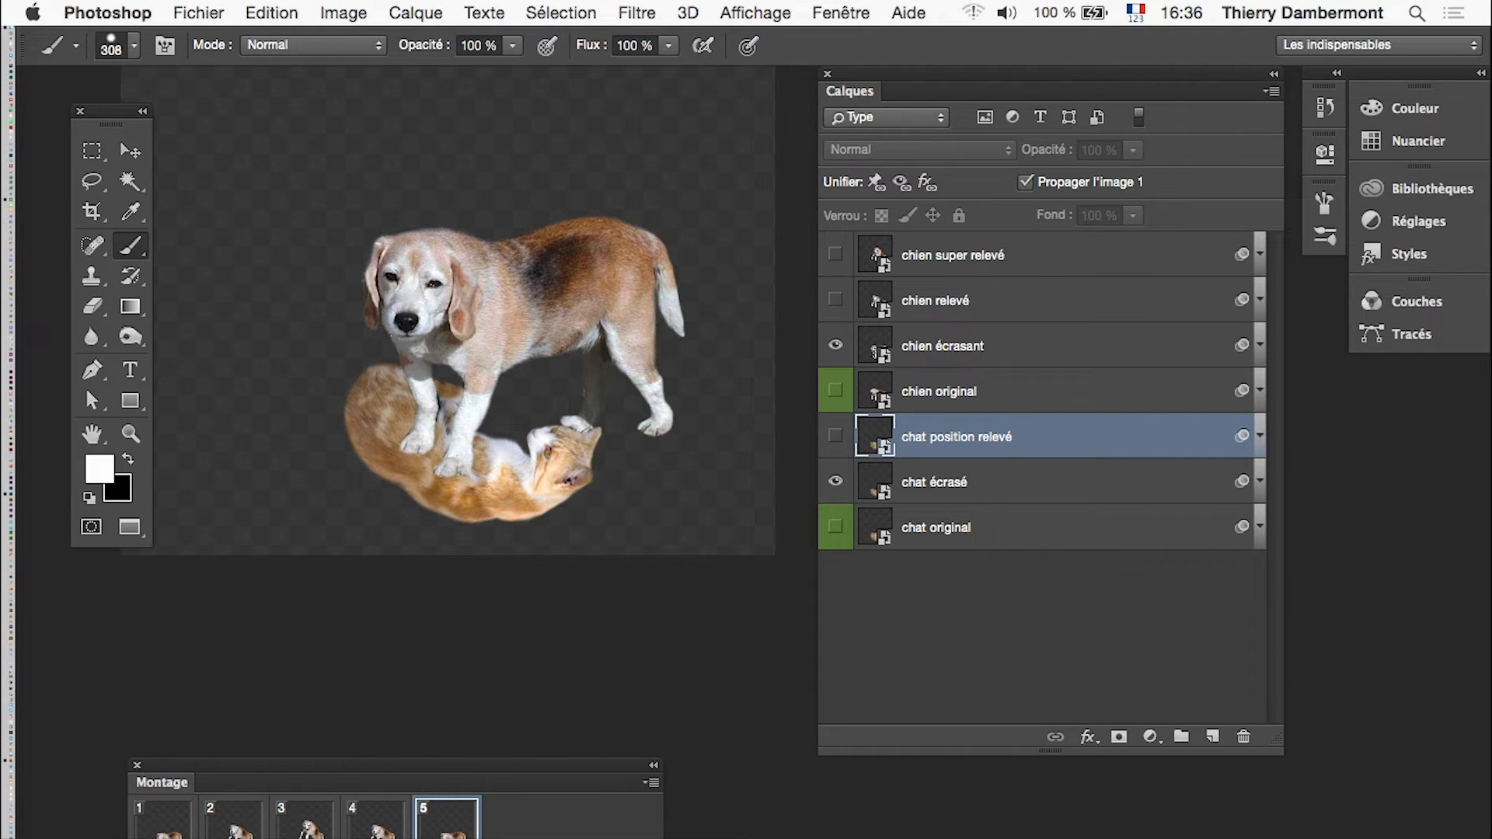
{"action": "left_click", "coordinate": [836, 527]}
{"action": "left_click", "coordinate": [836, 482]}
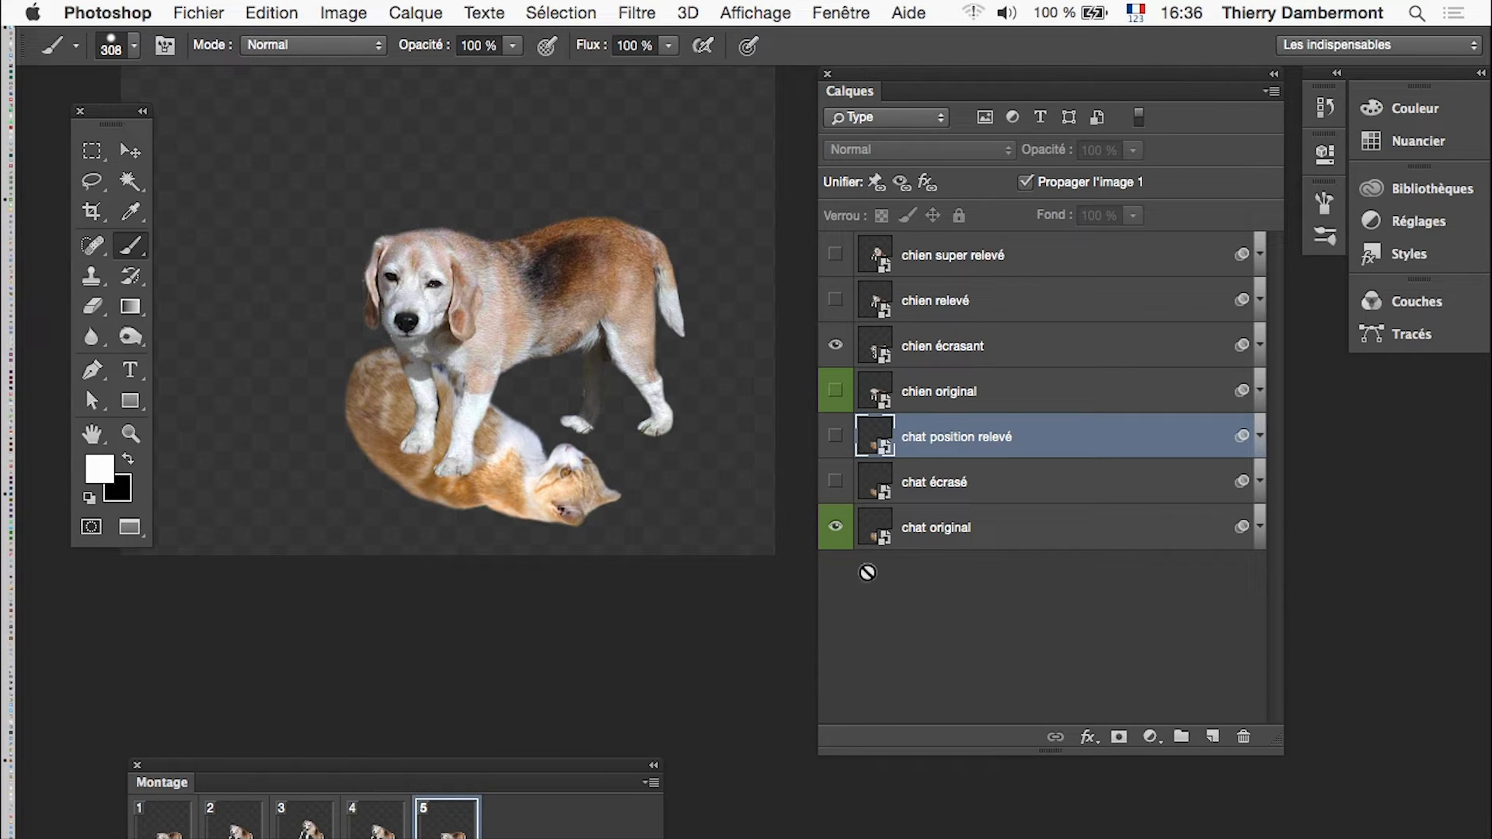
{"action": "left_click", "coordinate": [376, 833]}
{"action": "left_click", "coordinate": [447, 834]}
{"action": "left_click", "coordinate": [837, 484]}
{"action": "left_click", "coordinate": [837, 530]}
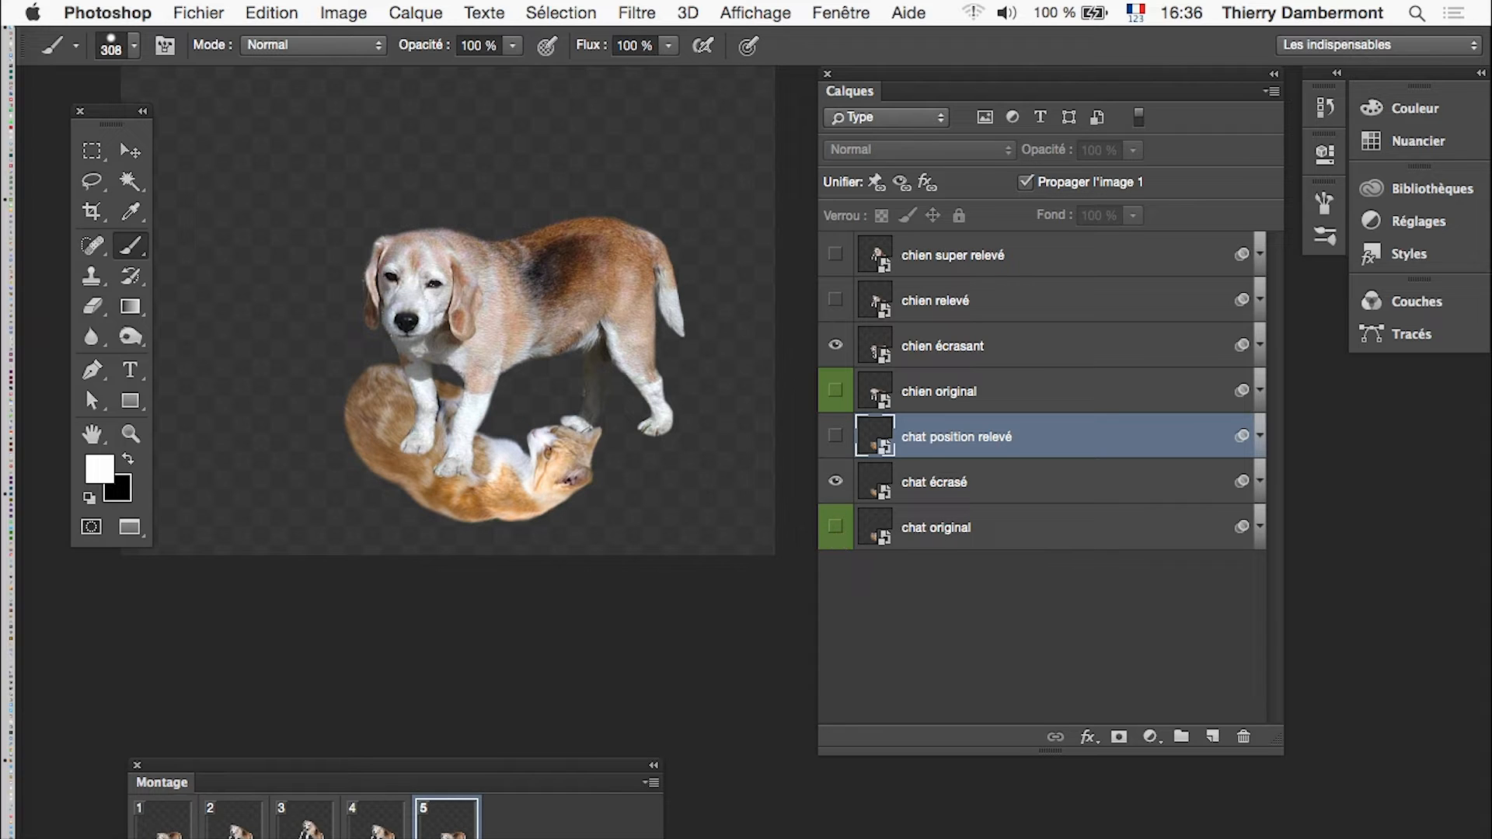
Step through the five frames, set the animation's looping option to "Toujours", and play the animation.
{"action": "left_click", "coordinate": [163, 833]}
{"action": "left_click", "coordinate": [234, 833]}
{"action": "left_click", "coordinate": [305, 833]}
{"action": "left_click", "coordinate": [376, 833]}
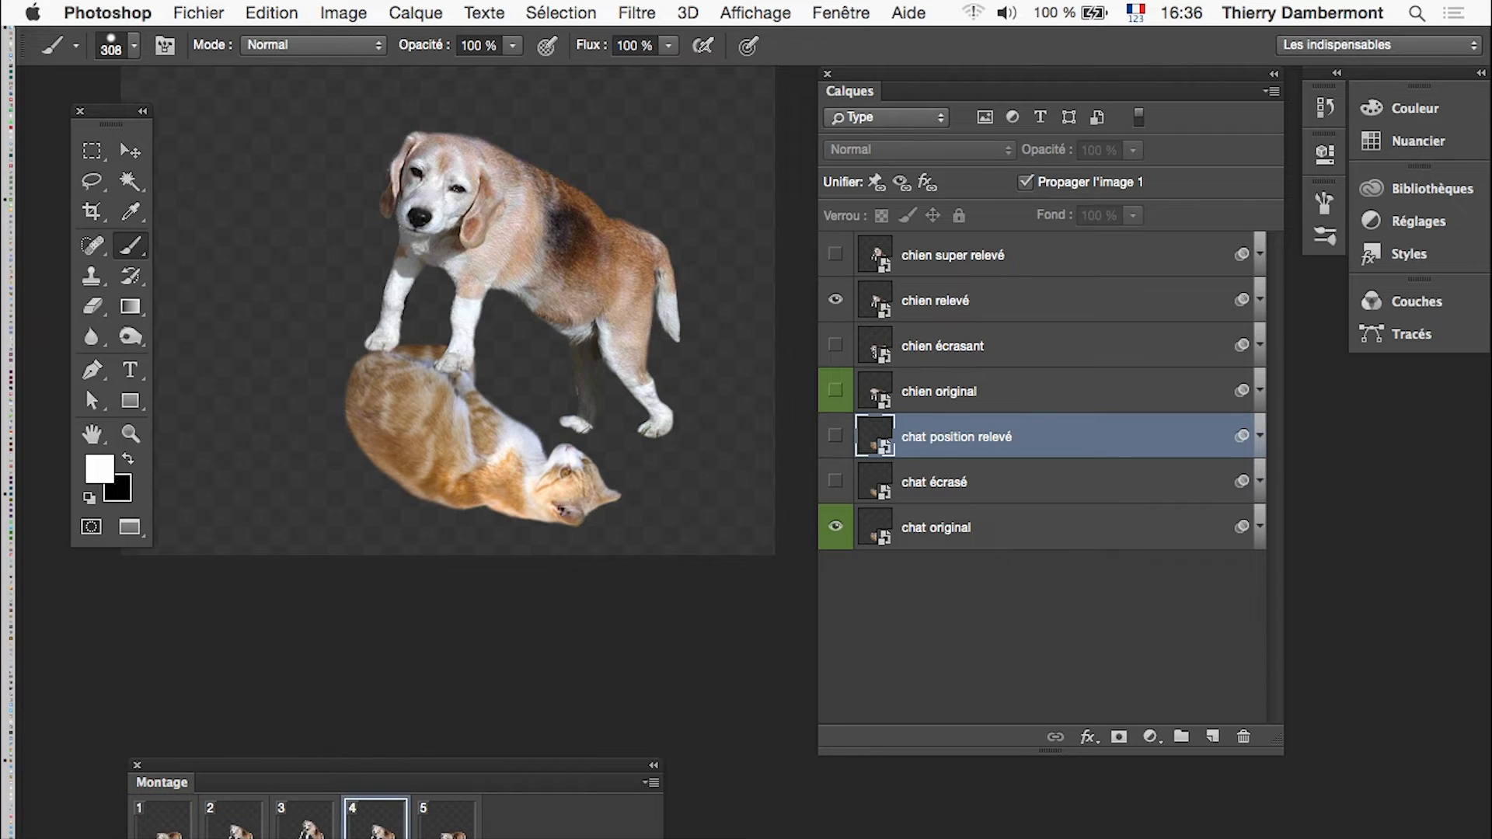
{"action": "left_click", "coordinate": [447, 833]}
{"action": "left_click", "coordinate": [186, 838]}
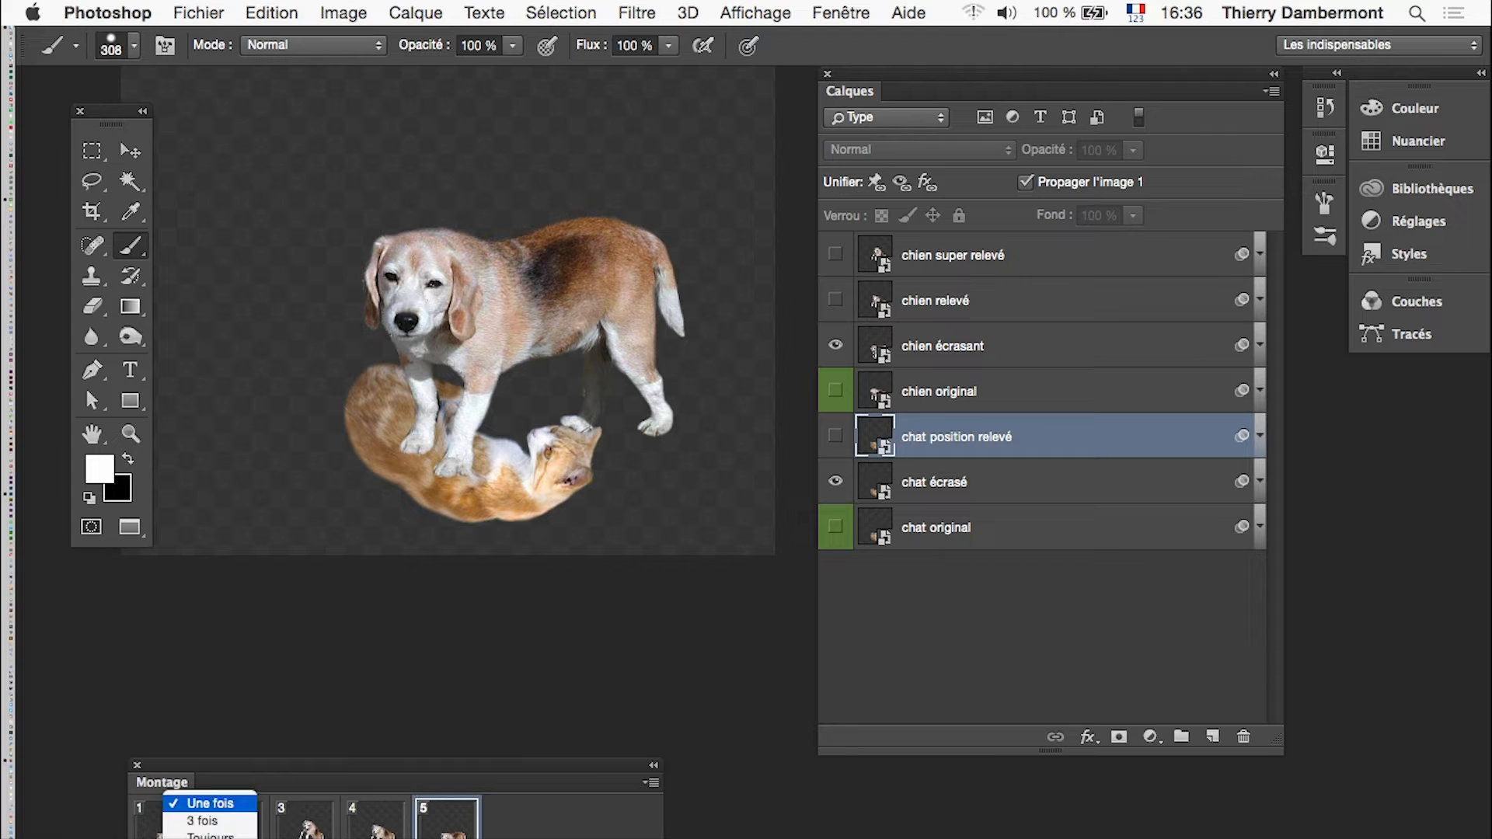
{"action": "left_click", "coordinate": [204, 836]}
{"action": "left_click", "coordinate": [301, 838]}
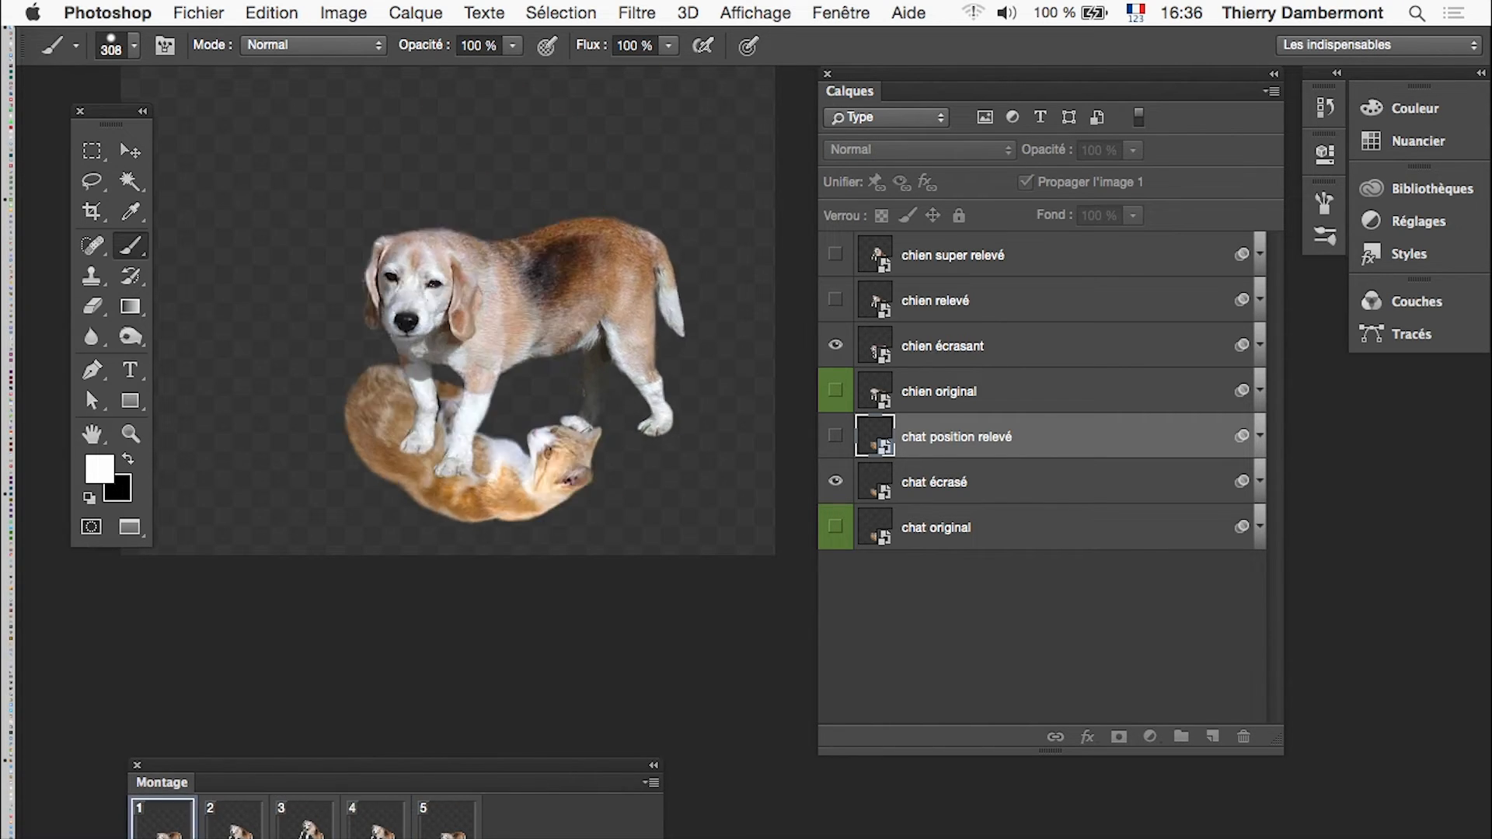
{"action": "key", "text": "space"}
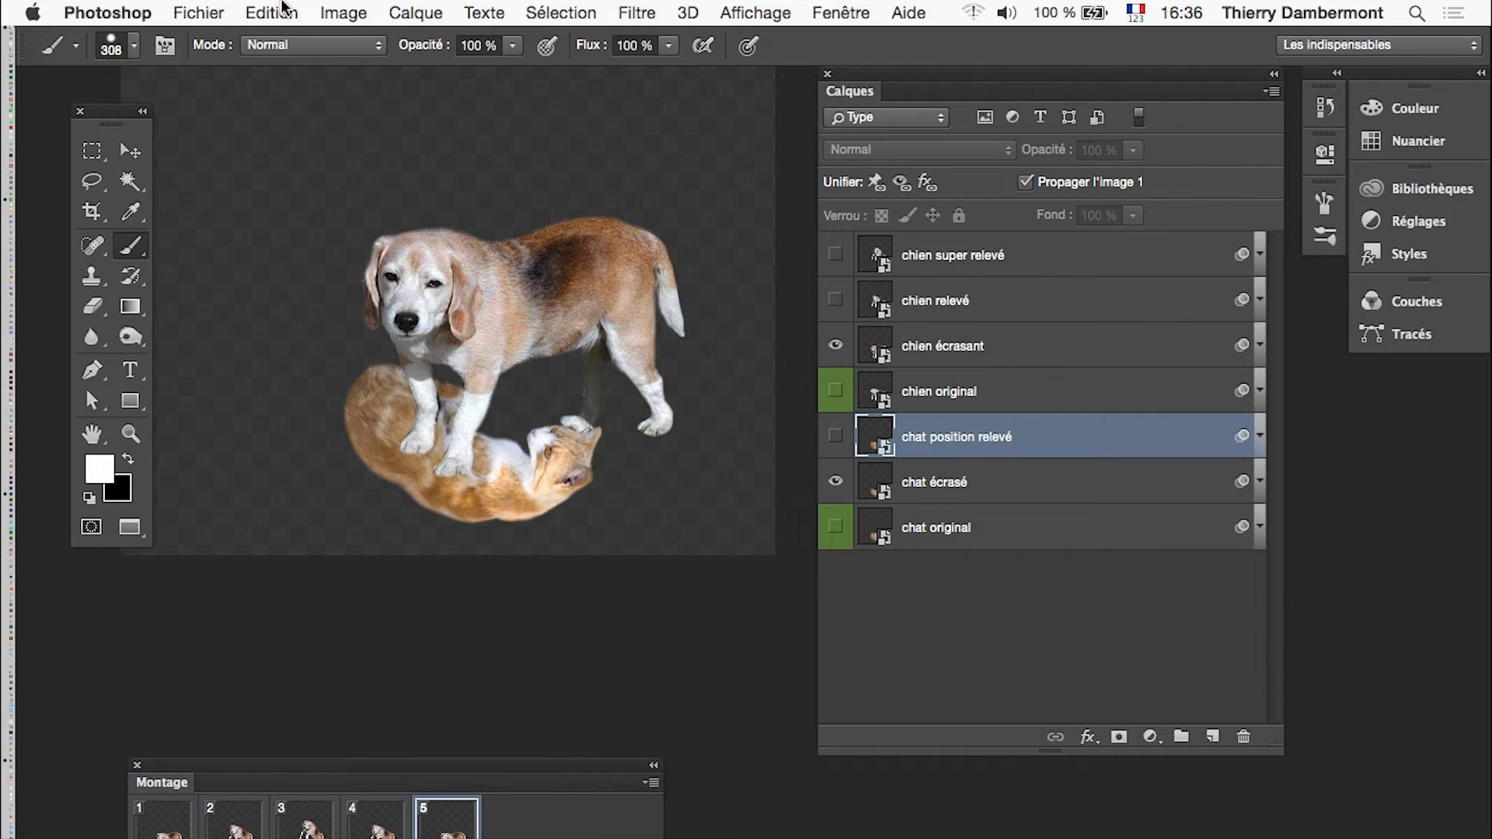
Save the document under the new name beagle-07.psd in the "animation marionnette" folder.
{"action": "left_click", "coordinate": [214, 12]}
{"action": "left_click", "coordinate": [298, 250]}
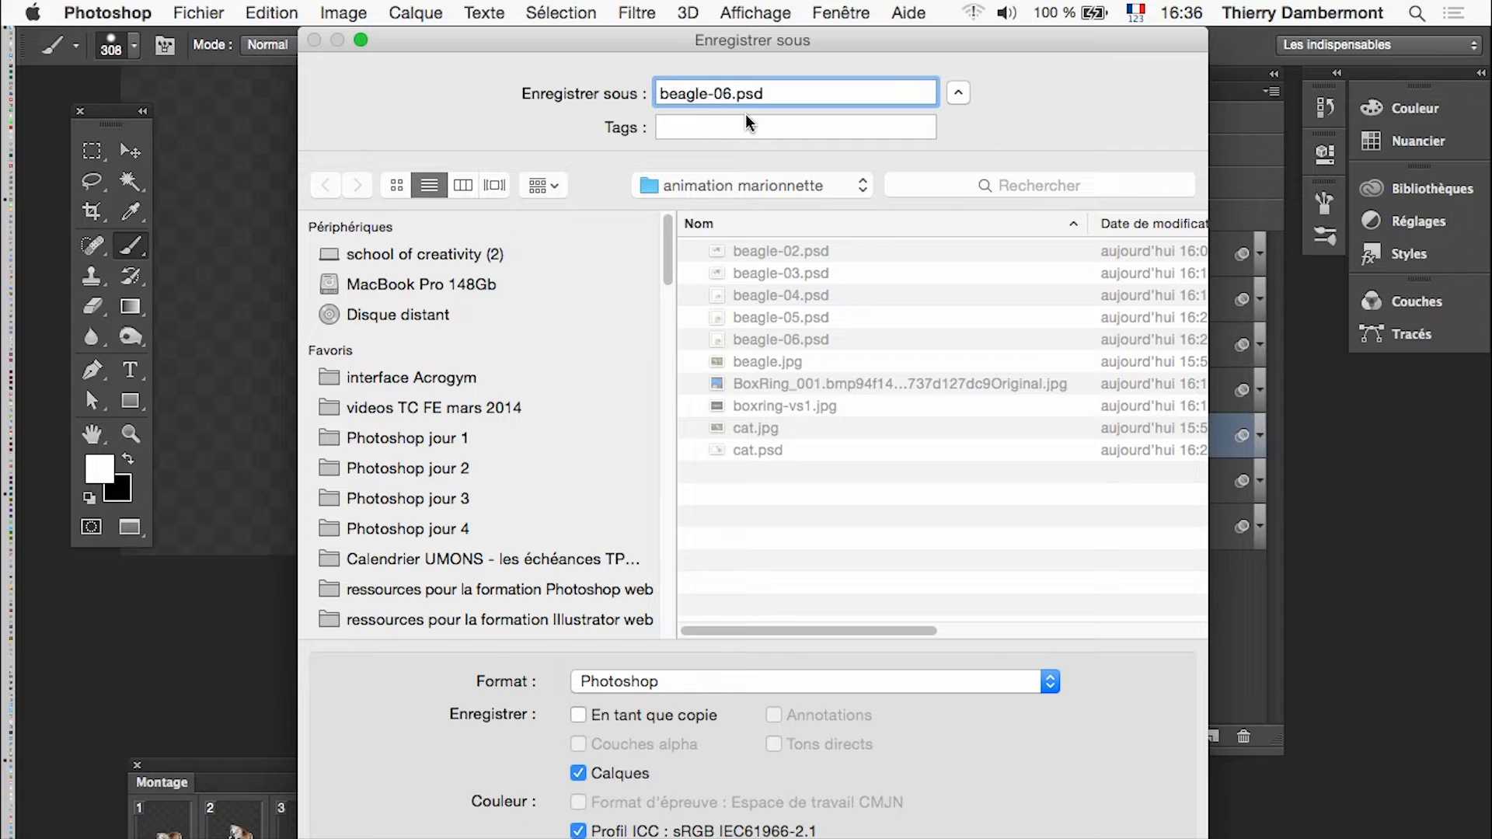
{"action": "key", "text": "BackSpace"}
{"action": "type", "text": "7"}
{"action": "key", "text": "Return"}
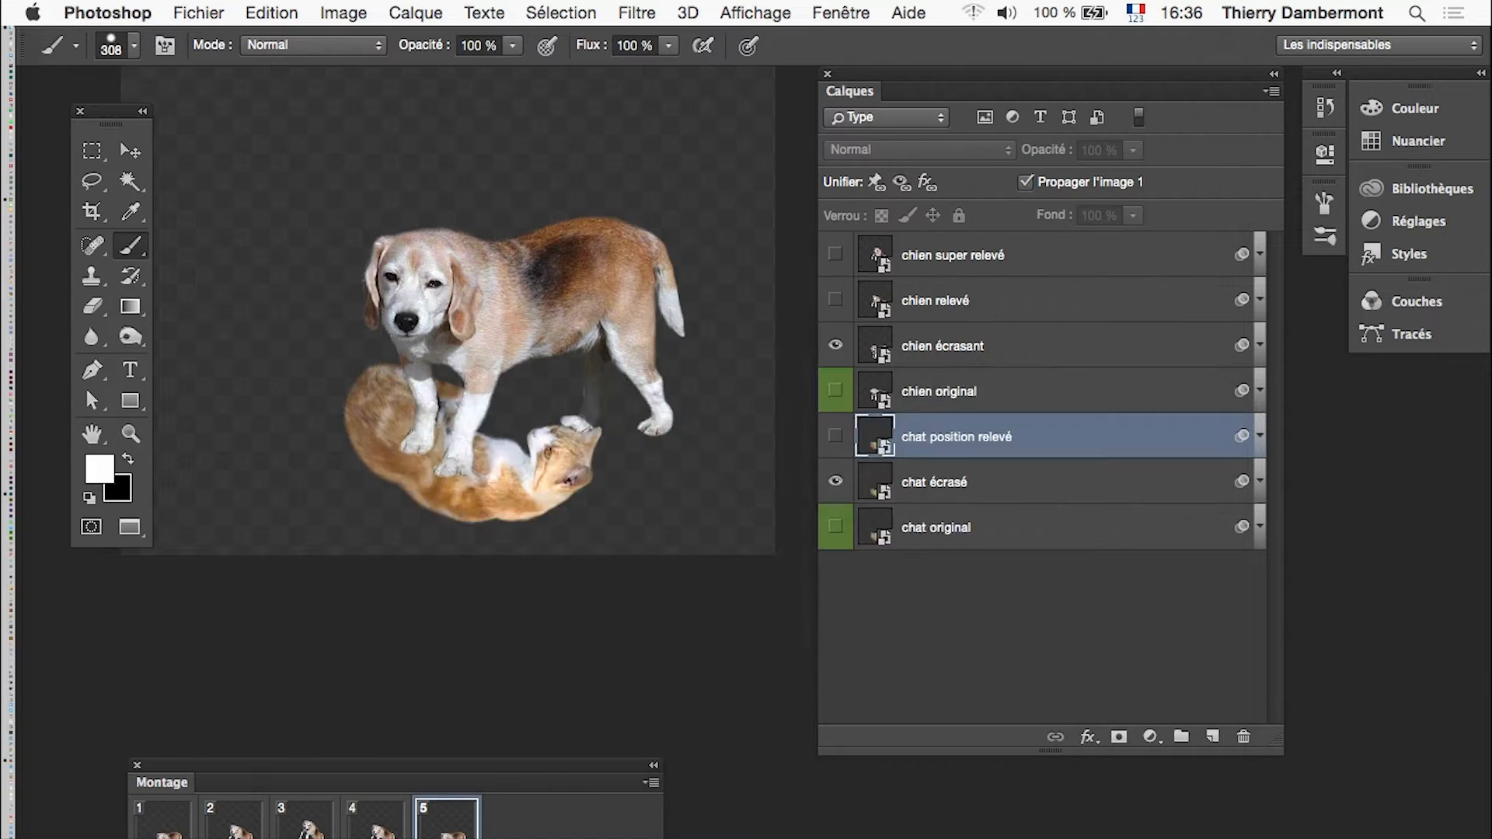
{"action": "key", "text": "Return"}
Try frame delays of 2.0, 1.0 and 0.5 seconds on the animation frames, playing the animation to judge the speed.
{"action": "left_click", "coordinate": [174, 834], "text": "shift"}
{"action": "left_click", "coordinate": [465, 838]}
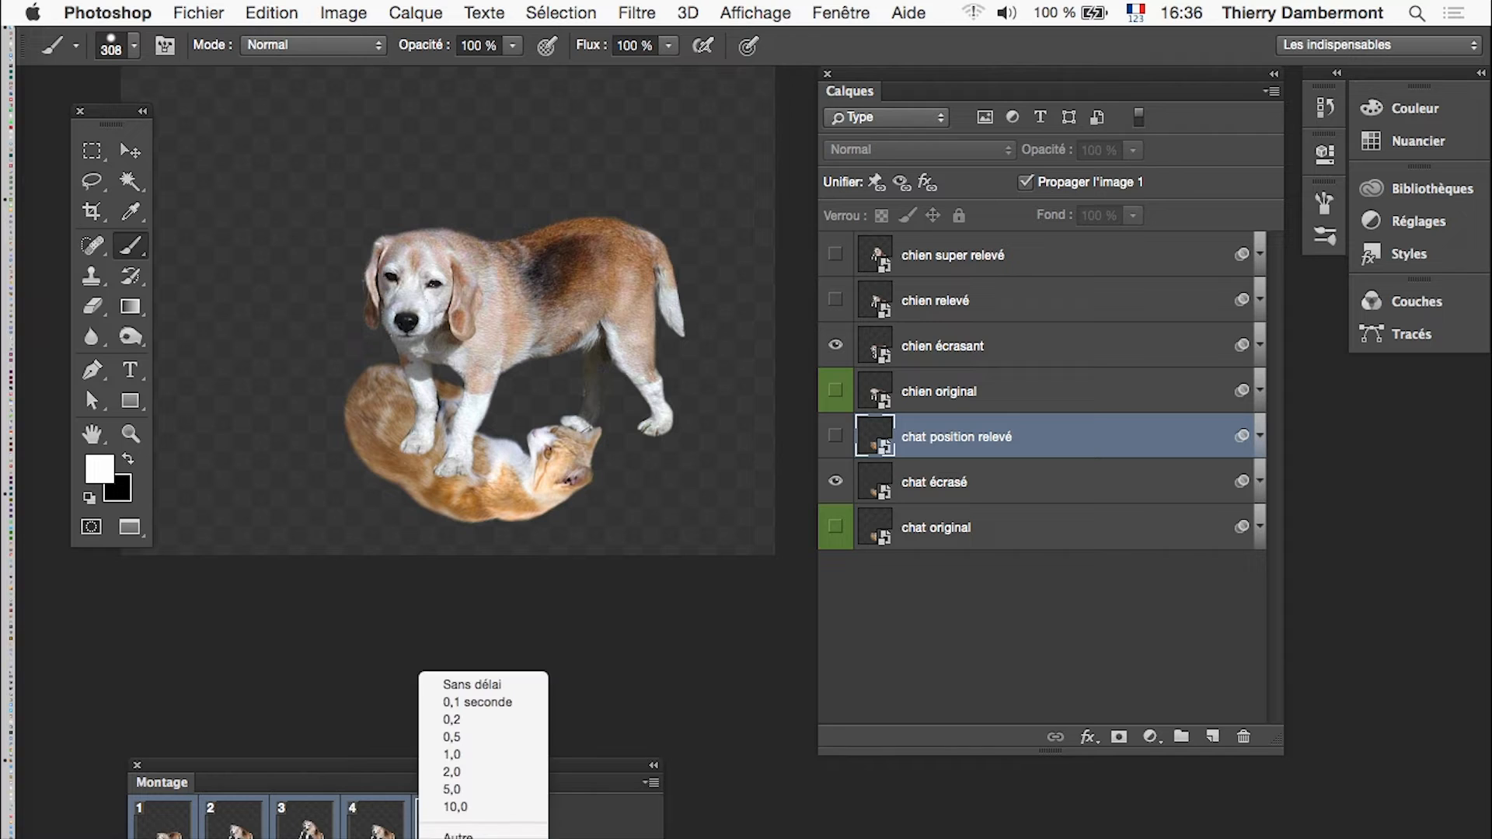
{"action": "left_click", "coordinate": [470, 771]}
{"action": "left_click", "coordinate": [464, 836]}
{"action": "left_click", "coordinate": [494, 751]}
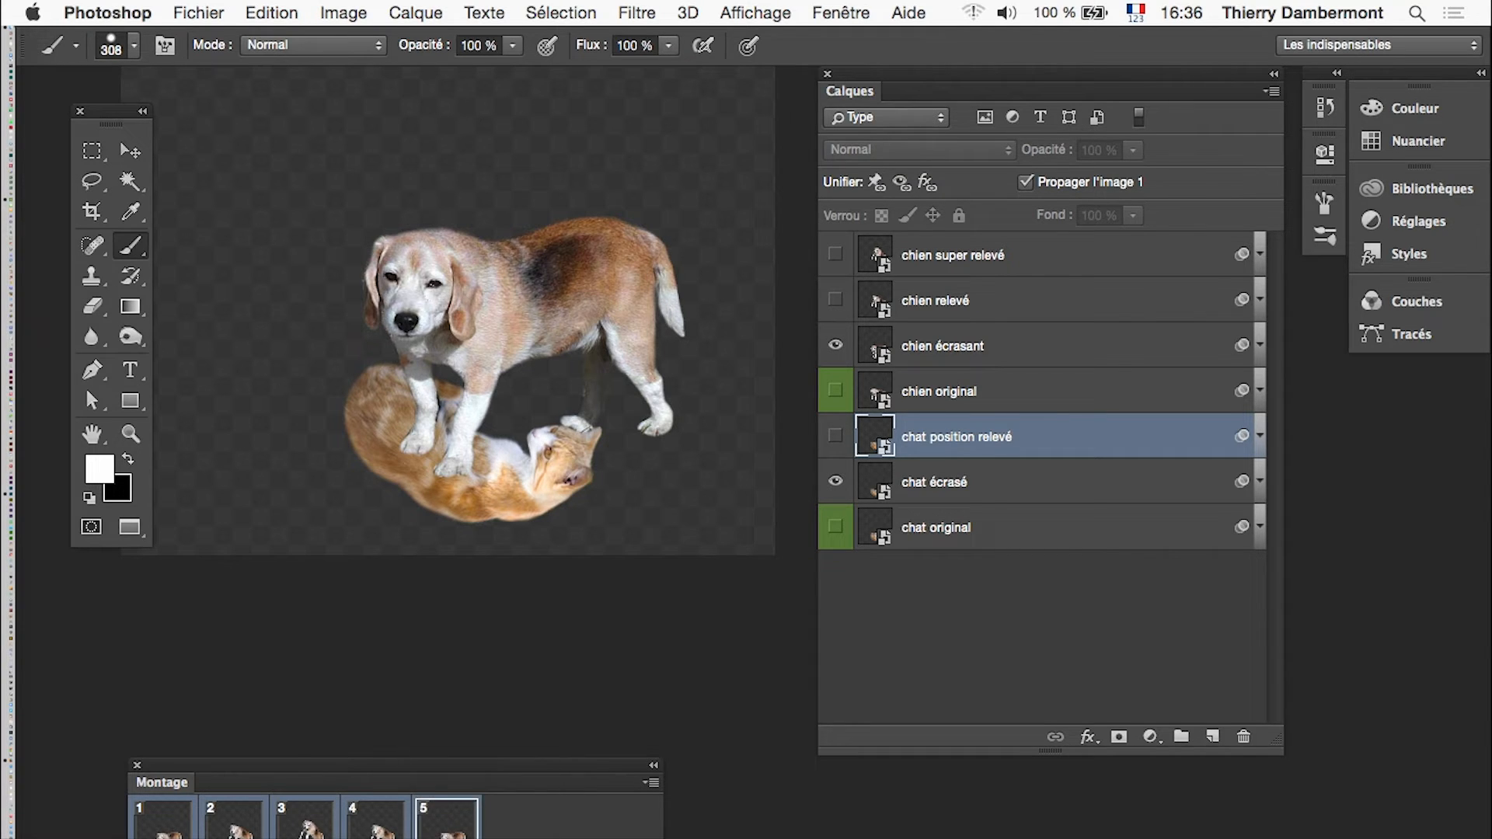
{"action": "key", "text": "space"}
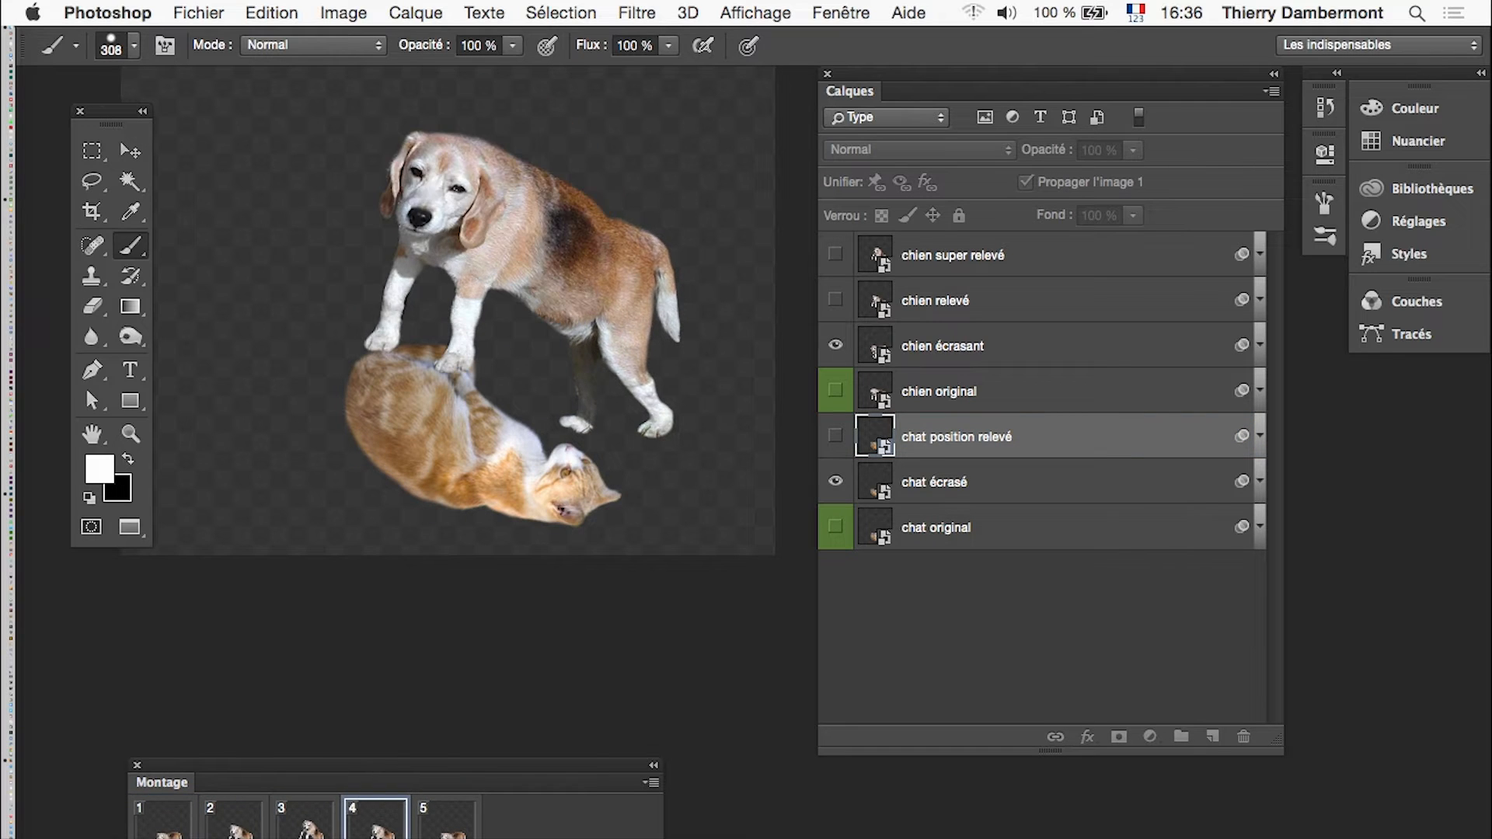
{"action": "left_click", "coordinate": [464, 837]}
{"action": "left_click", "coordinate": [482, 738]}
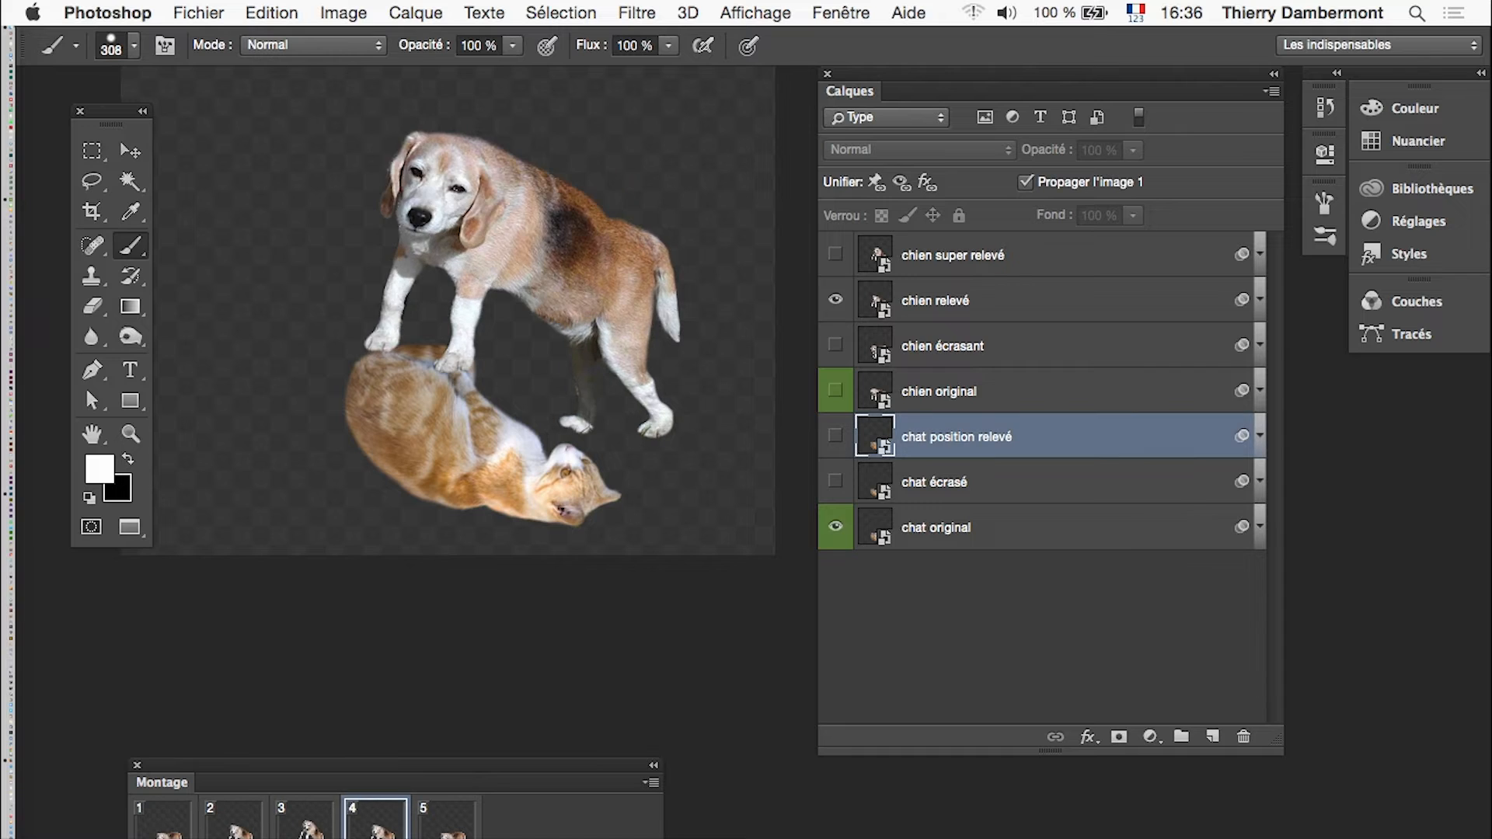
Set the delay of all five frames to 0.2 seconds and play the animation.
{"action": "left_click", "coordinate": [467, 837]}
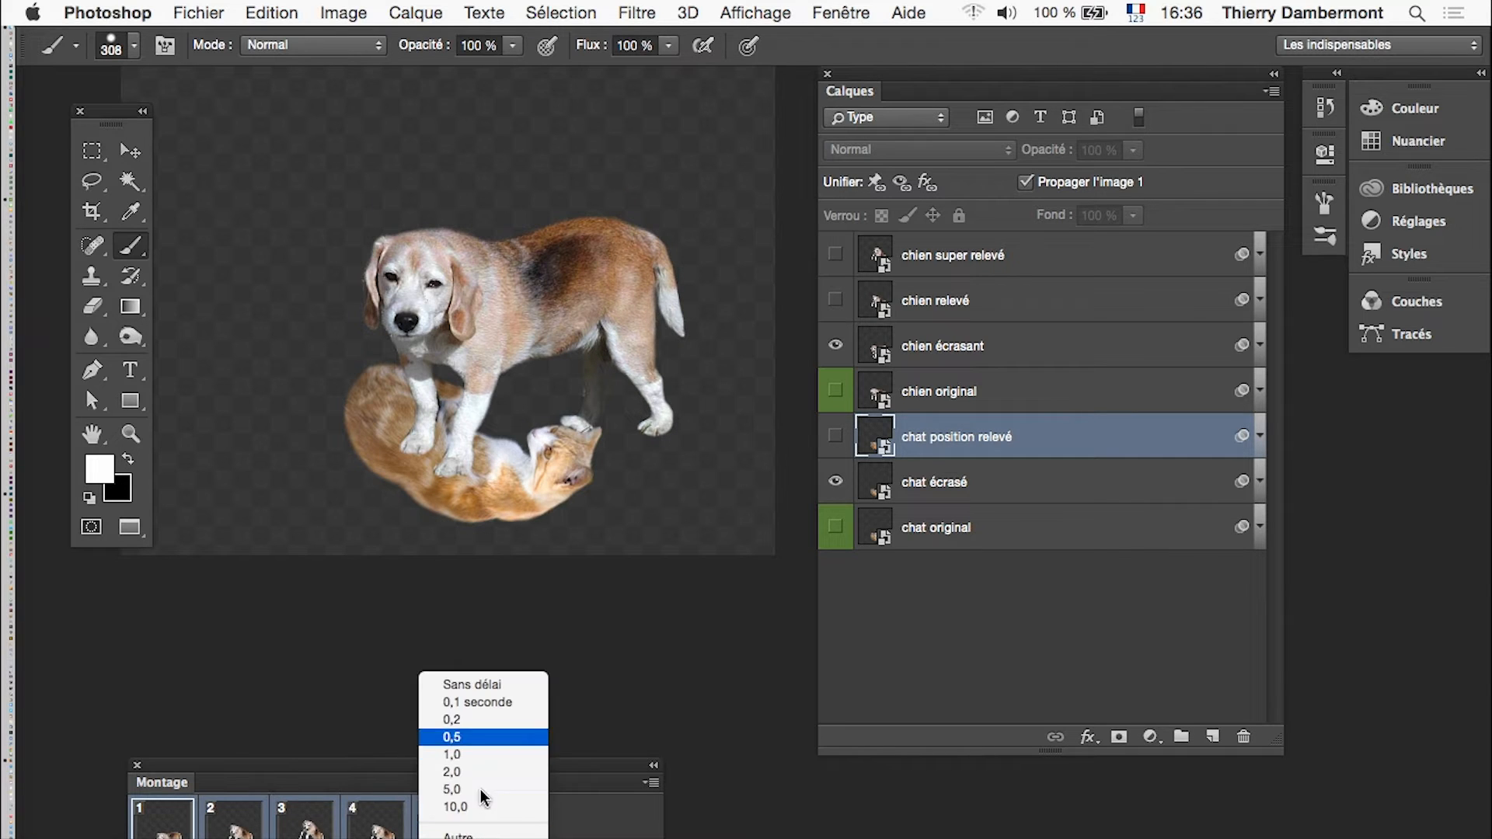
{"action": "left_click", "coordinate": [481, 722]}
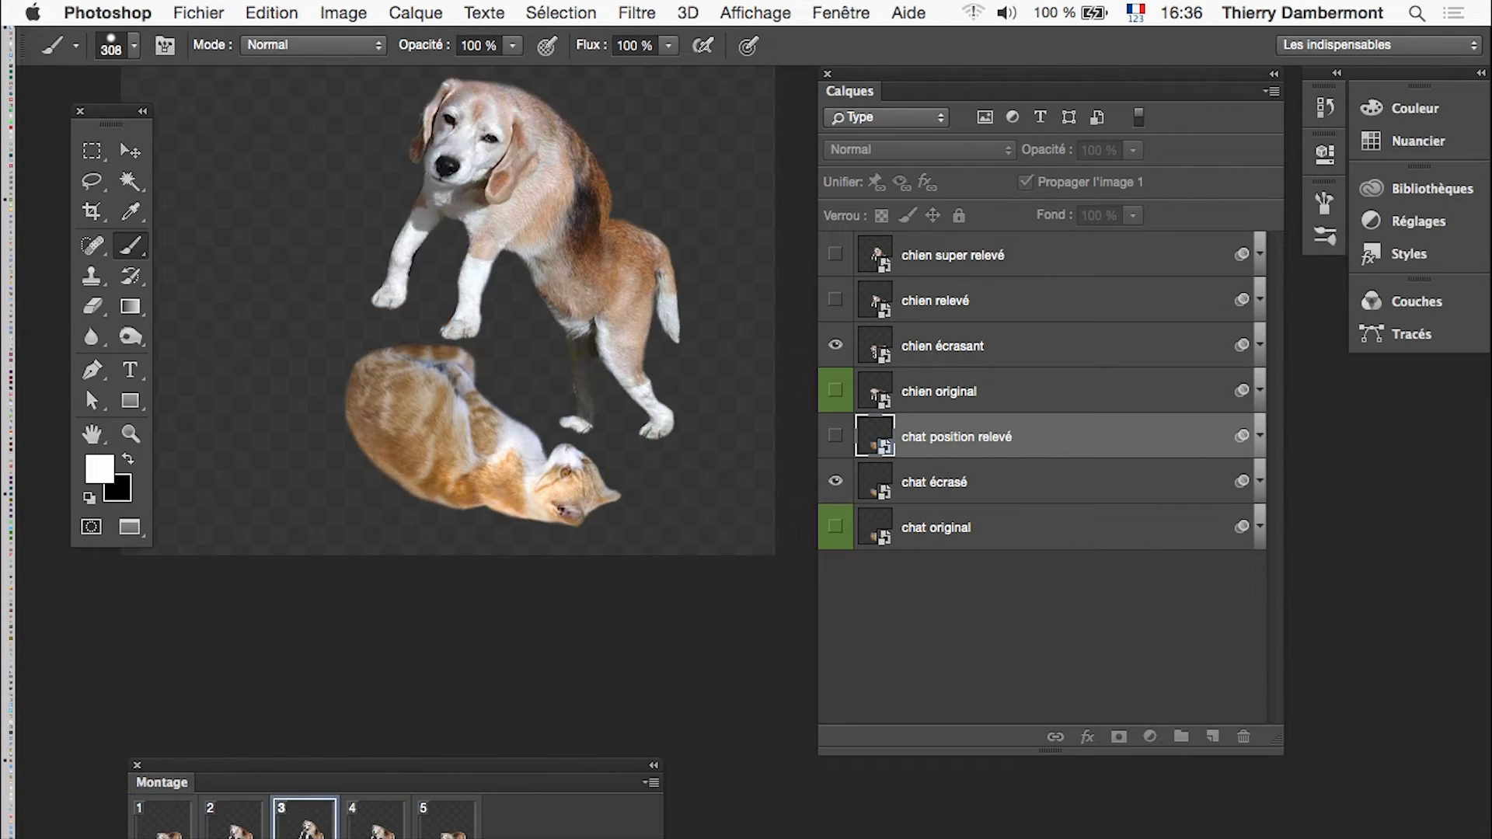
{"action": "key", "text": "space"}
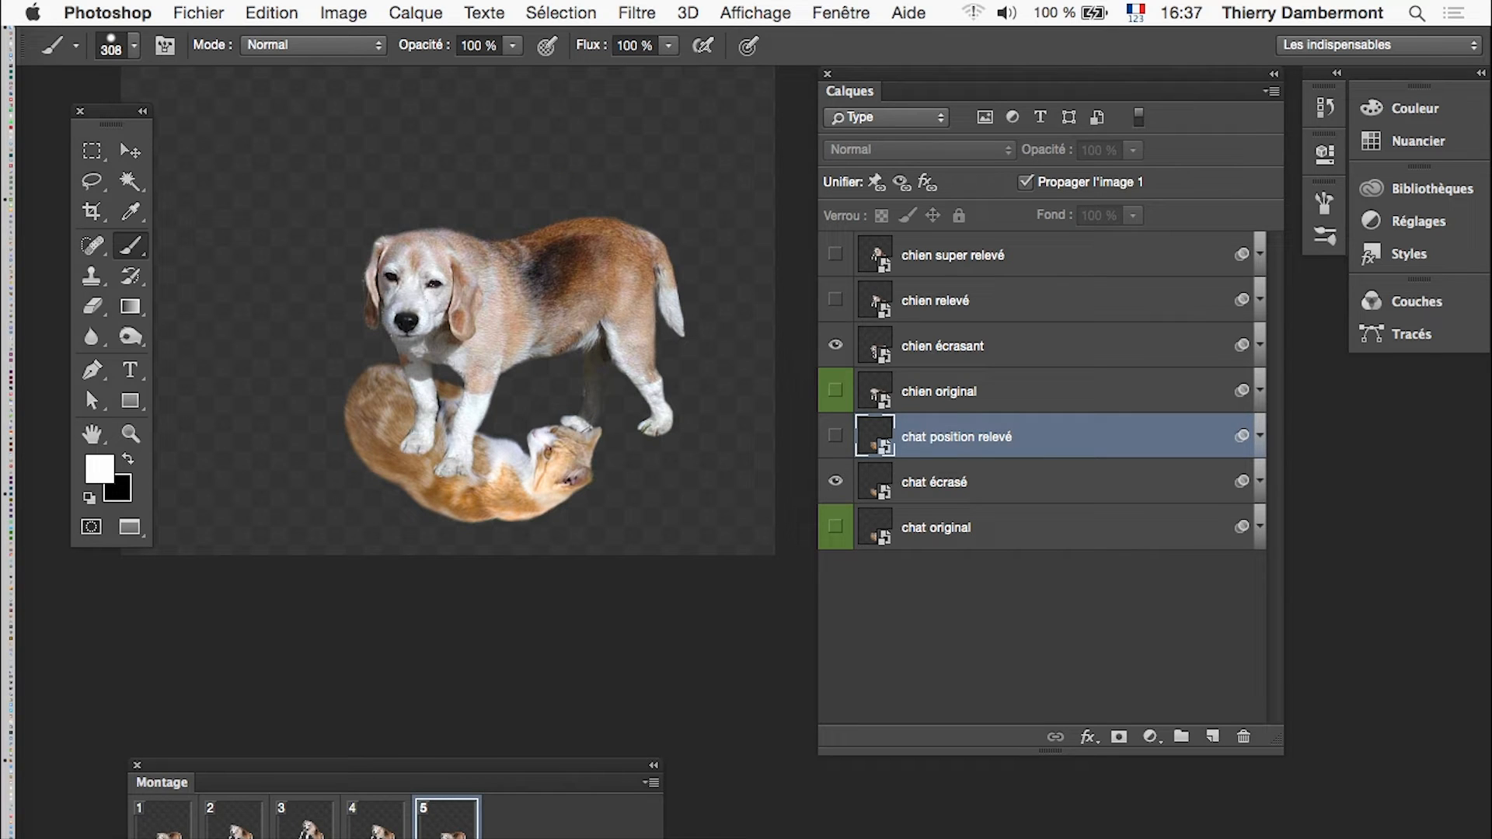
In frame 5, add a new empty layer above "chien super relevé".
{"action": "left_click", "coordinate": [163, 828]}
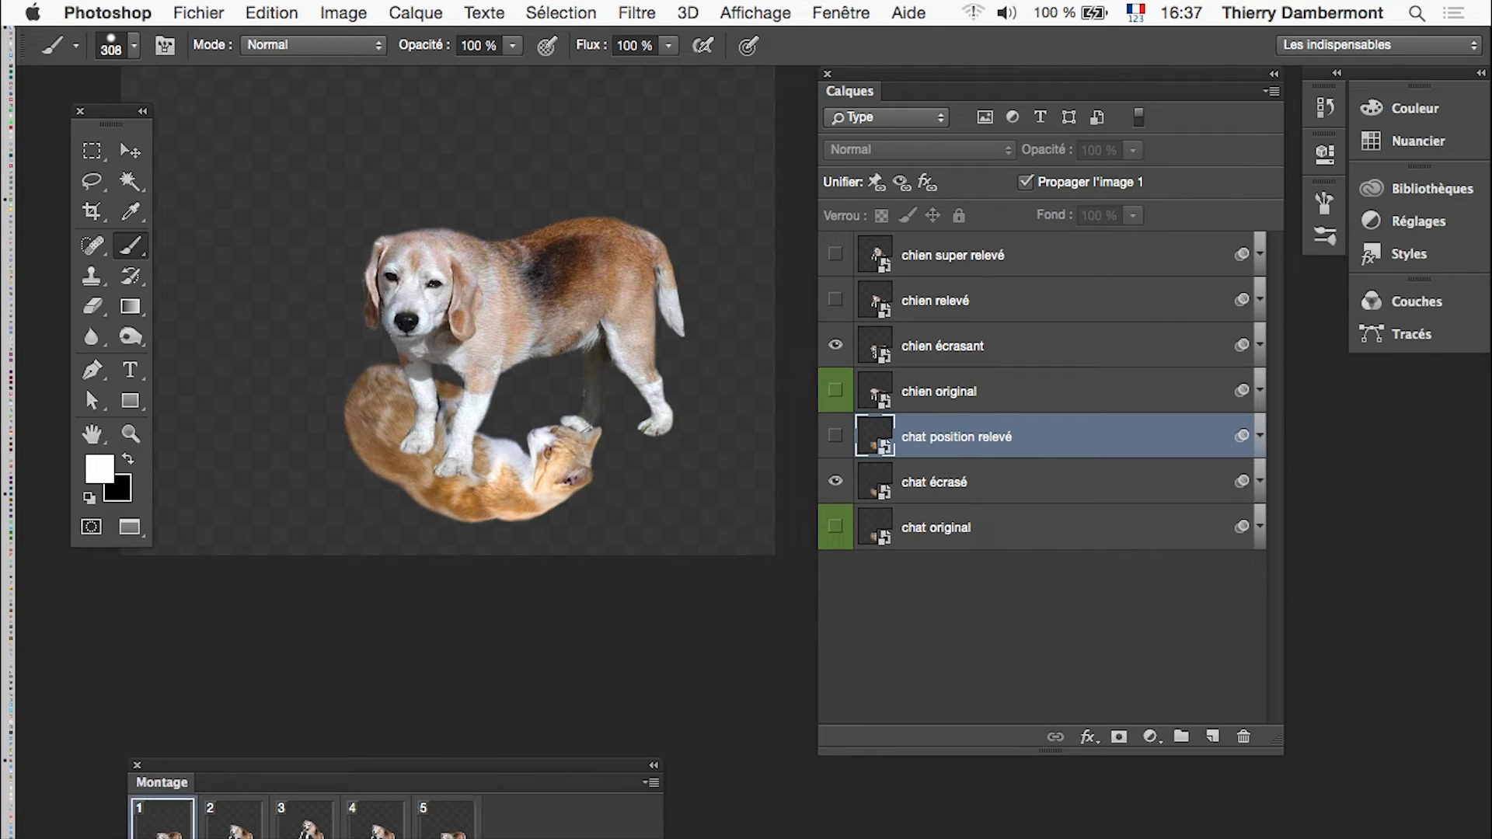
{"action": "left_click", "coordinate": [447, 824]}
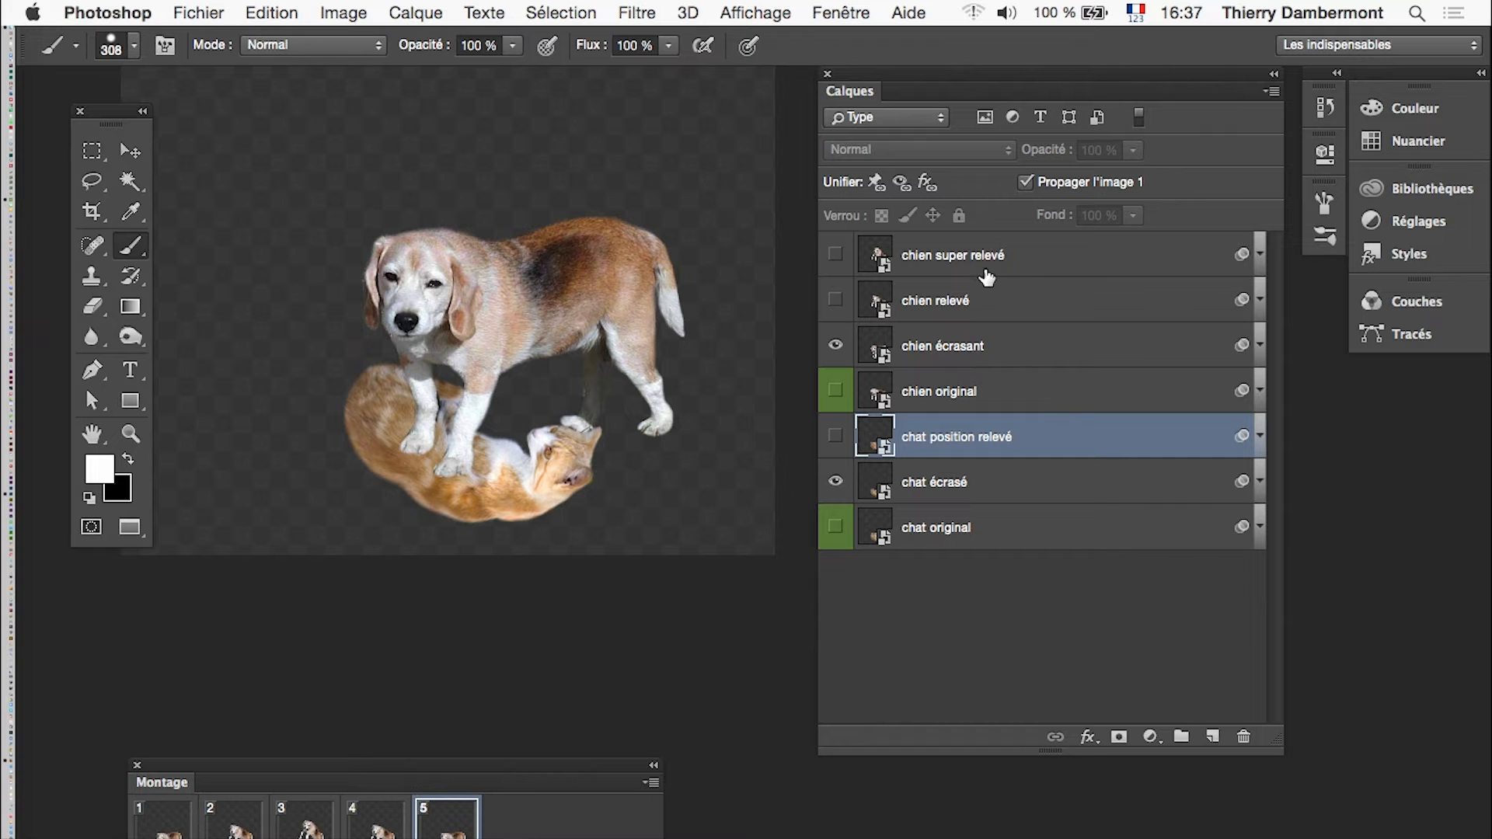
{"action": "left_click", "coordinate": [983, 256]}
{"action": "left_click", "coordinate": [1213, 739]}
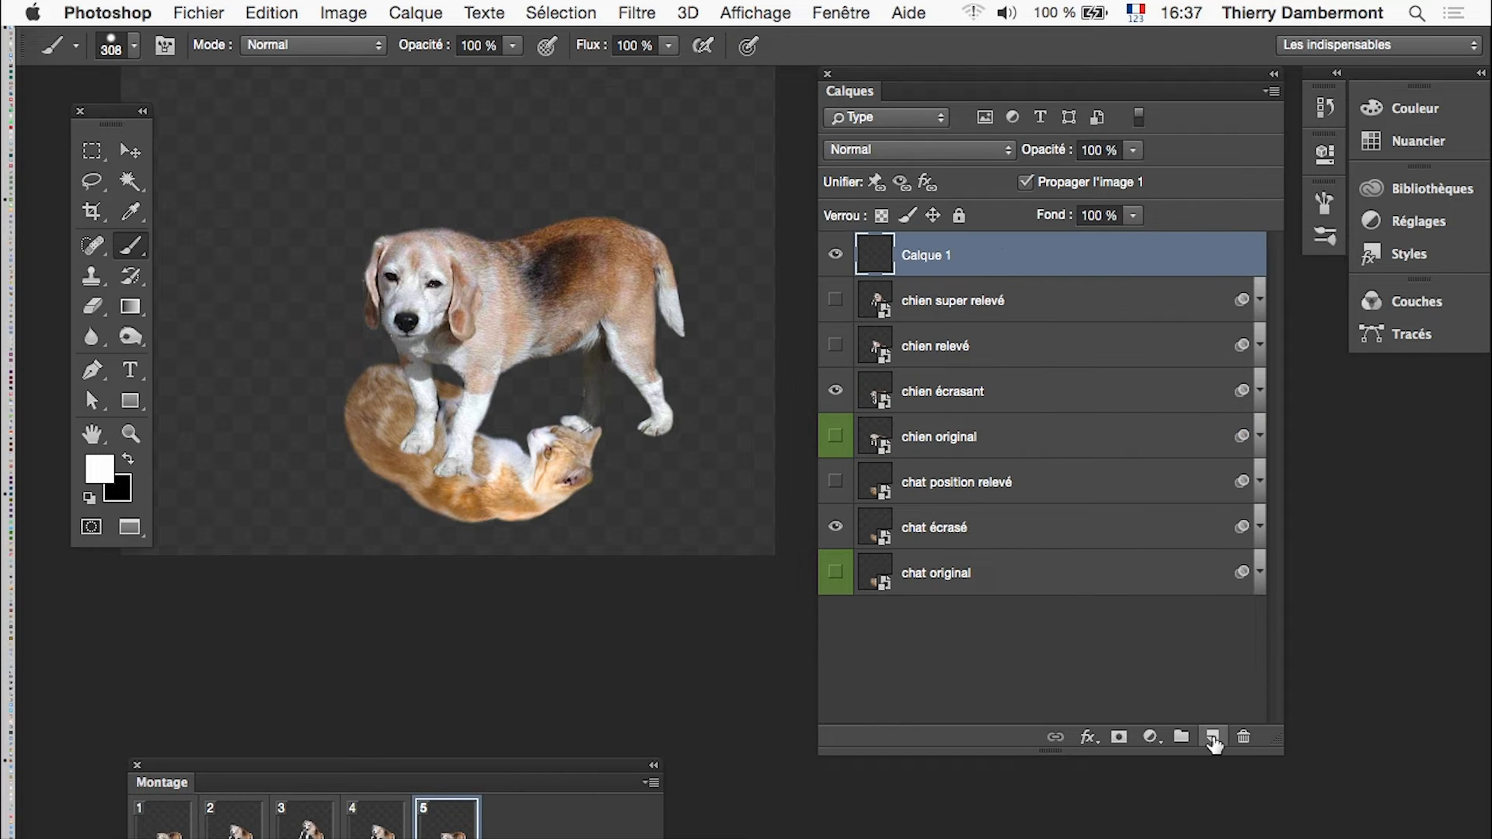
Lasso a small tongue-shaped selection extending from the squashed cat's mouth on the new layer.
{"action": "left_click", "coordinate": [574, 457], "text": "super"}
{"action": "left_click", "coordinate": [574, 457], "text": "super"}
{"action": "left_click", "coordinate": [173, 282], "text": "super"}
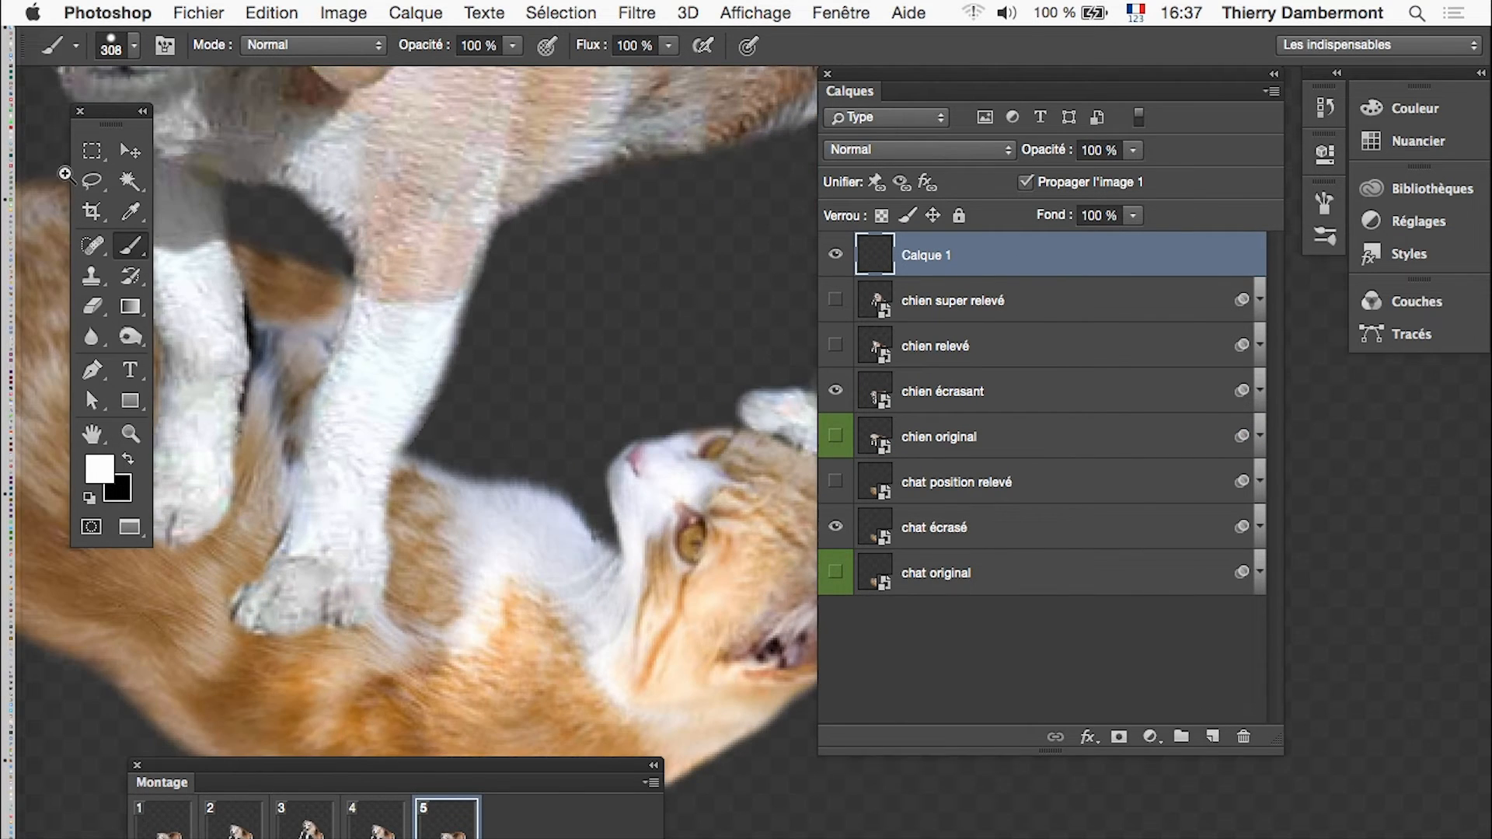
{"action": "left_click", "coordinate": [90, 184]}
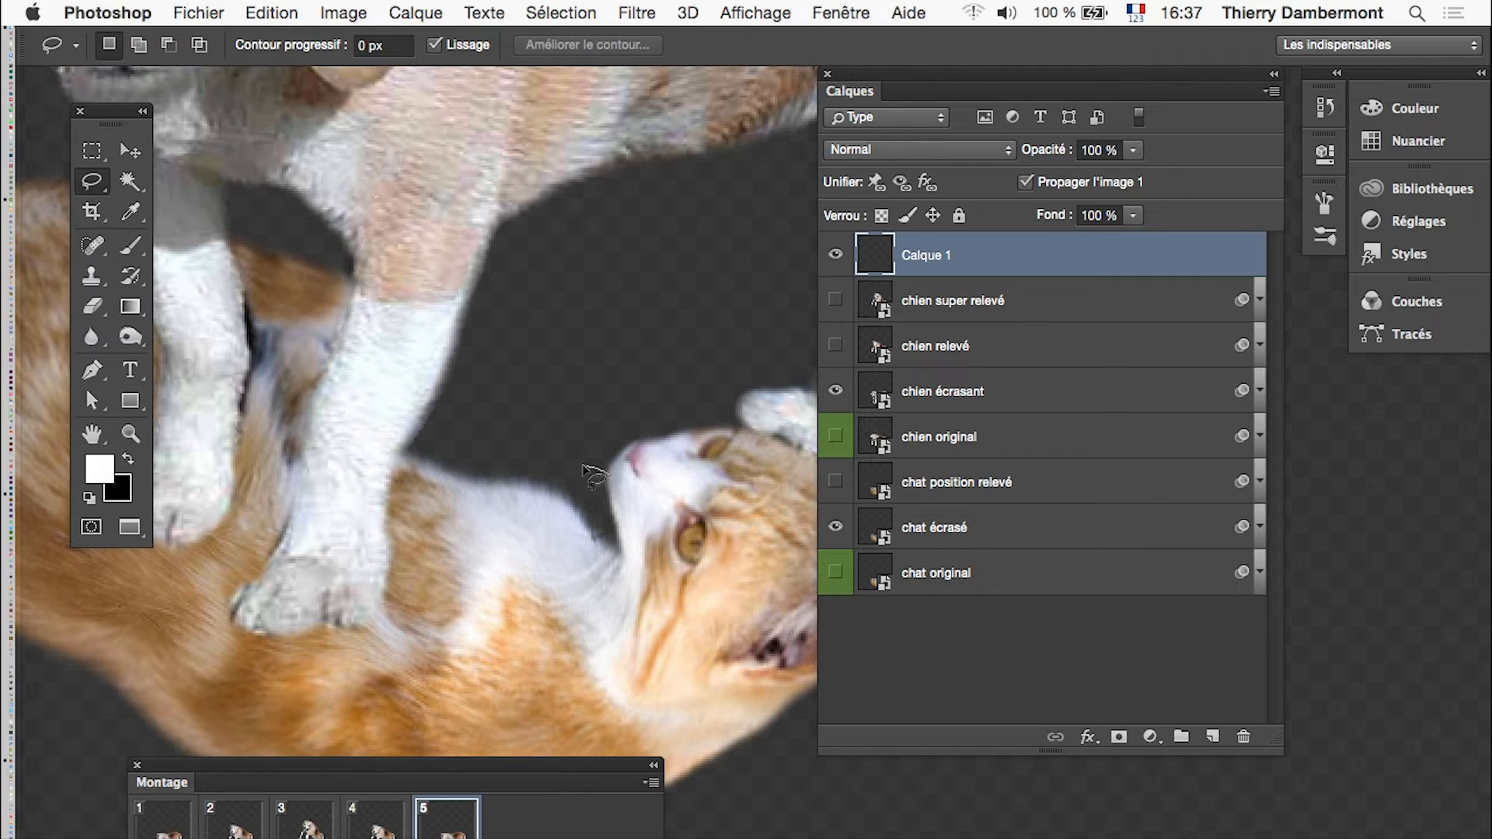
{"action": "mouse_move", "coordinate": [538, 427]}
{"action": "left_mouse_down"}
{"action": "mouse_move", "coordinate": [596, 444]}
{"action": "mouse_move", "coordinate": [614, 472]}
{"action": "left_mouse_up"}
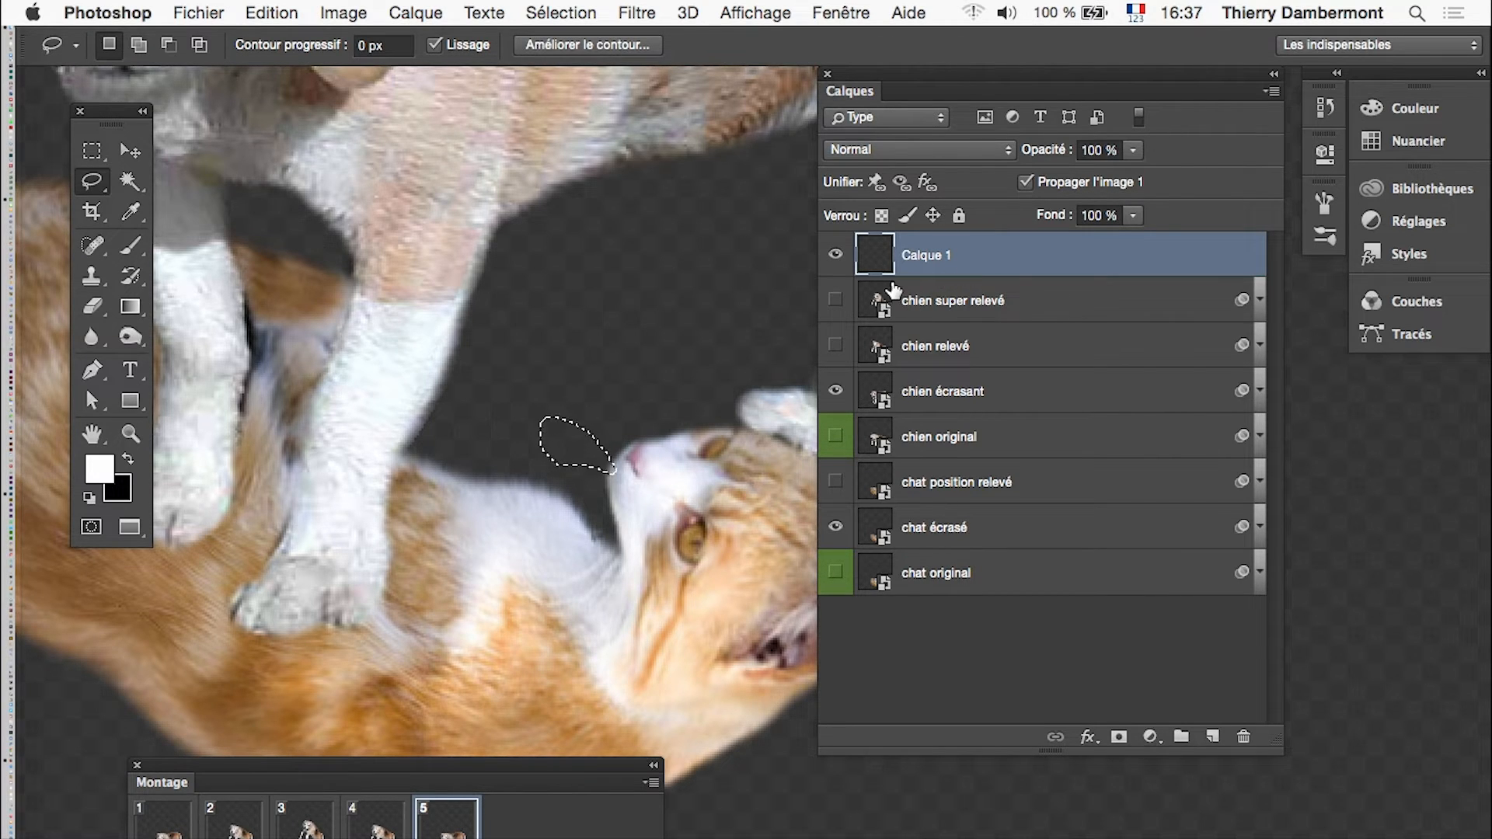
Fill the tongue-shaped selection with the pale pink colour e6a5ea at 100% opacity and deselect.
{"action": "key", "text": "shift+BackSpace"}
{"action": "left_click", "coordinate": [1152, 246]}
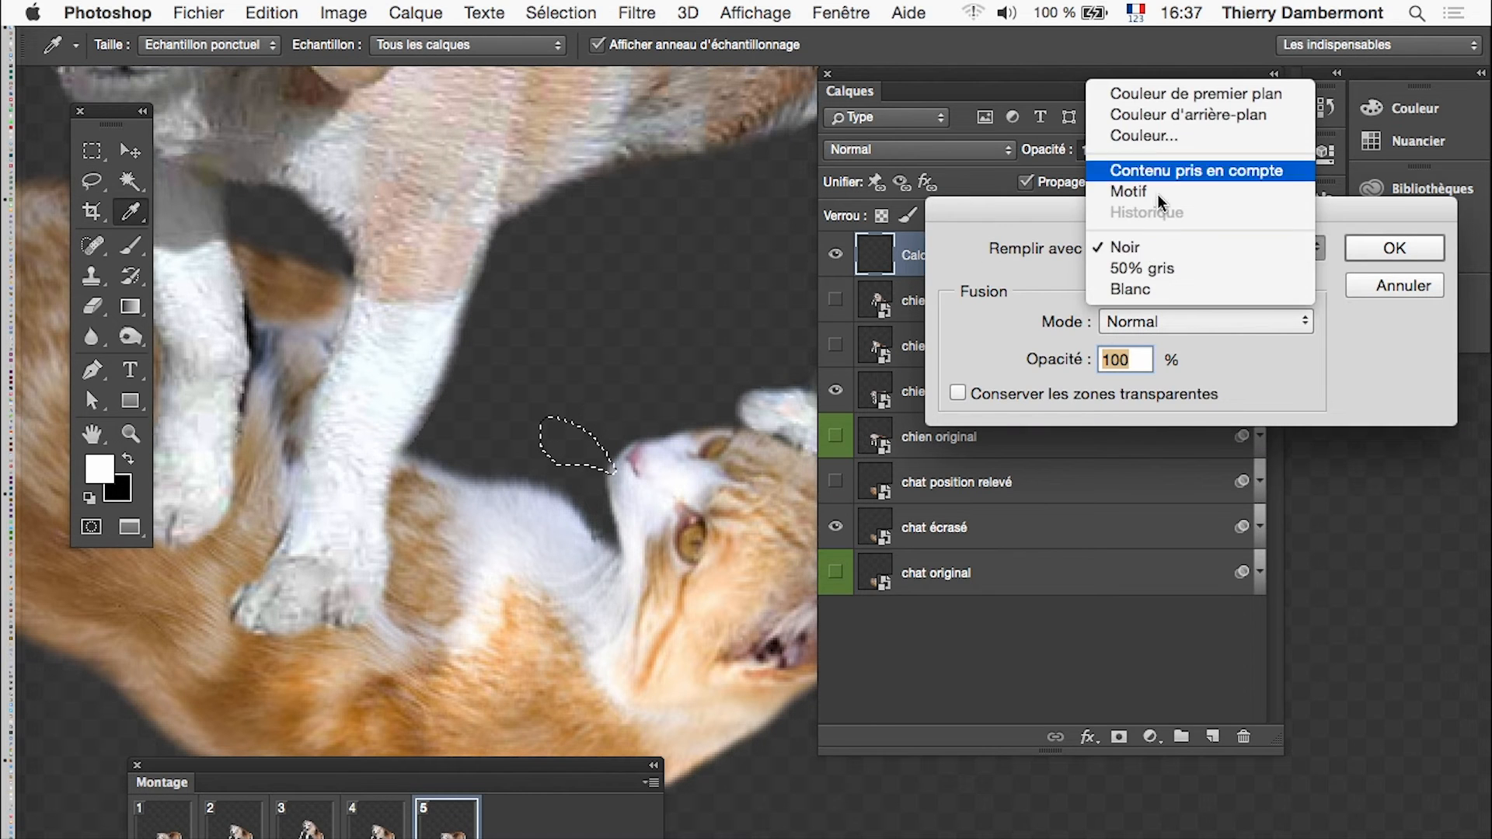
{"action": "left_click", "coordinate": [1151, 136]}
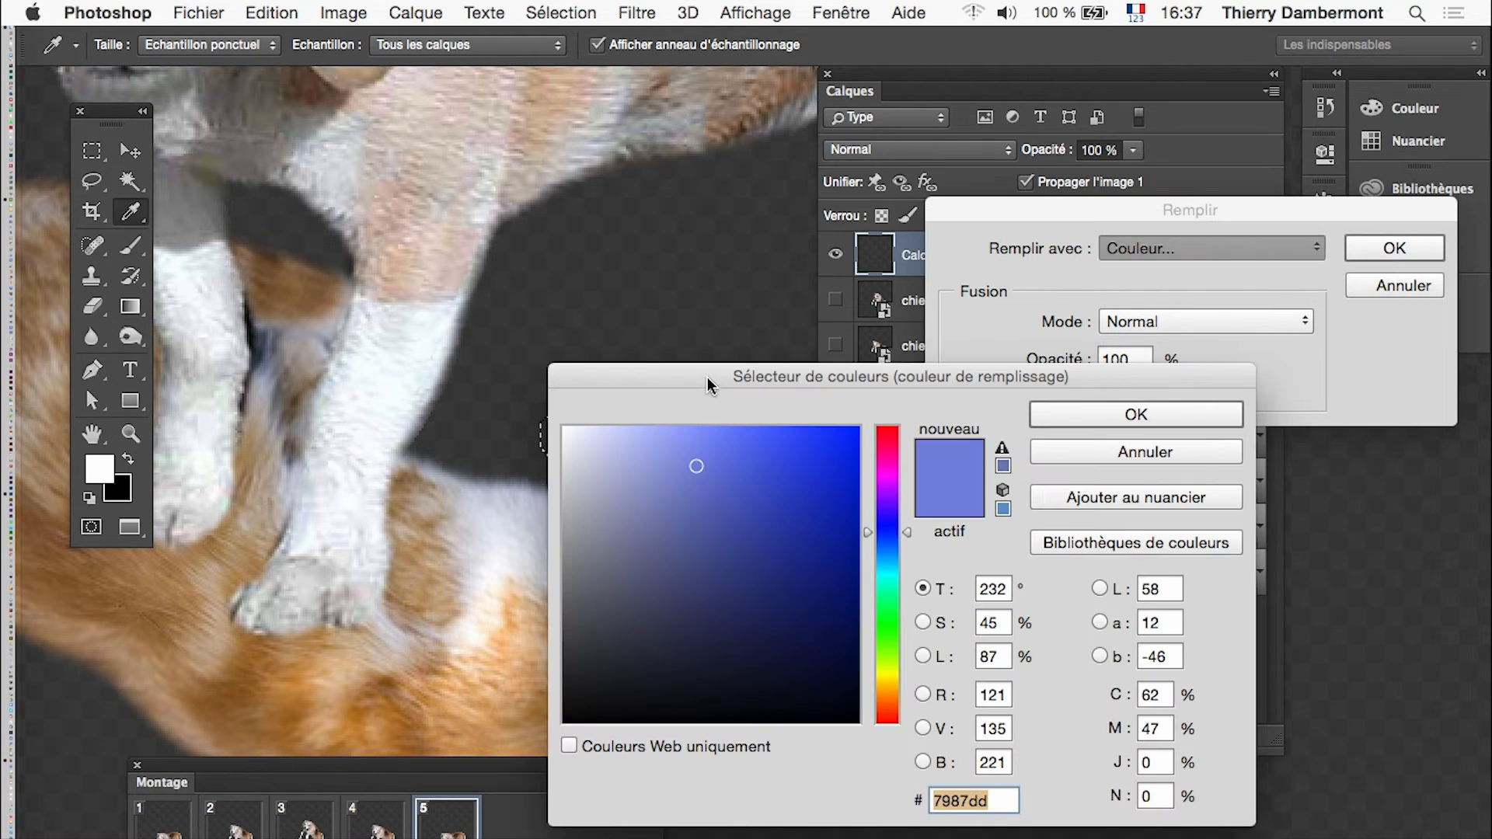
{"action": "left_click_drag", "start_coordinate": [707, 376], "coordinate": [1001, 67]}
{"action": "left_click", "coordinate": [1181, 169]}
{"action": "left_click", "coordinate": [1096, 139]}
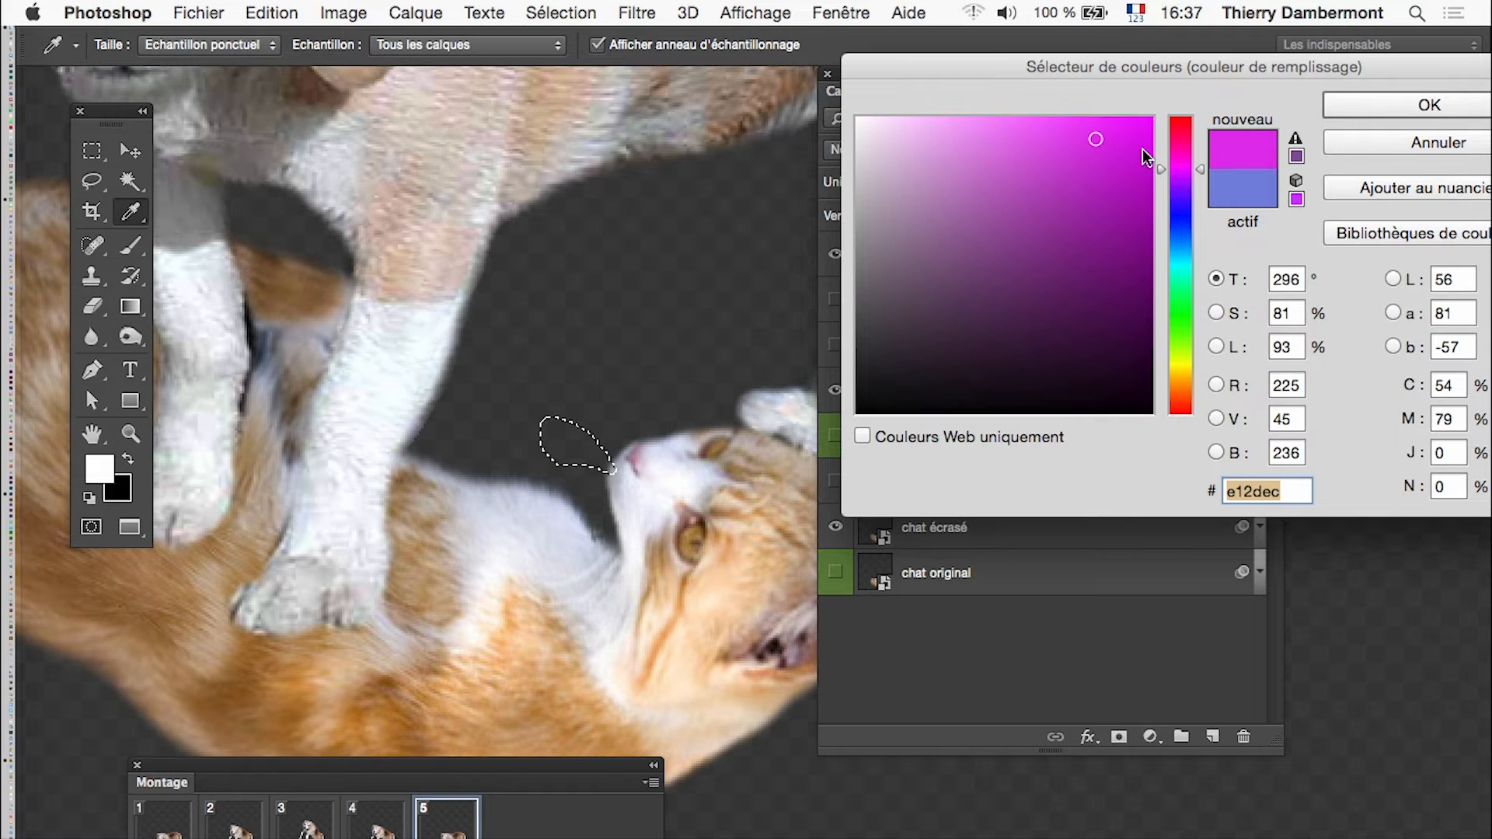
{"action": "left_click", "coordinate": [1057, 170]}
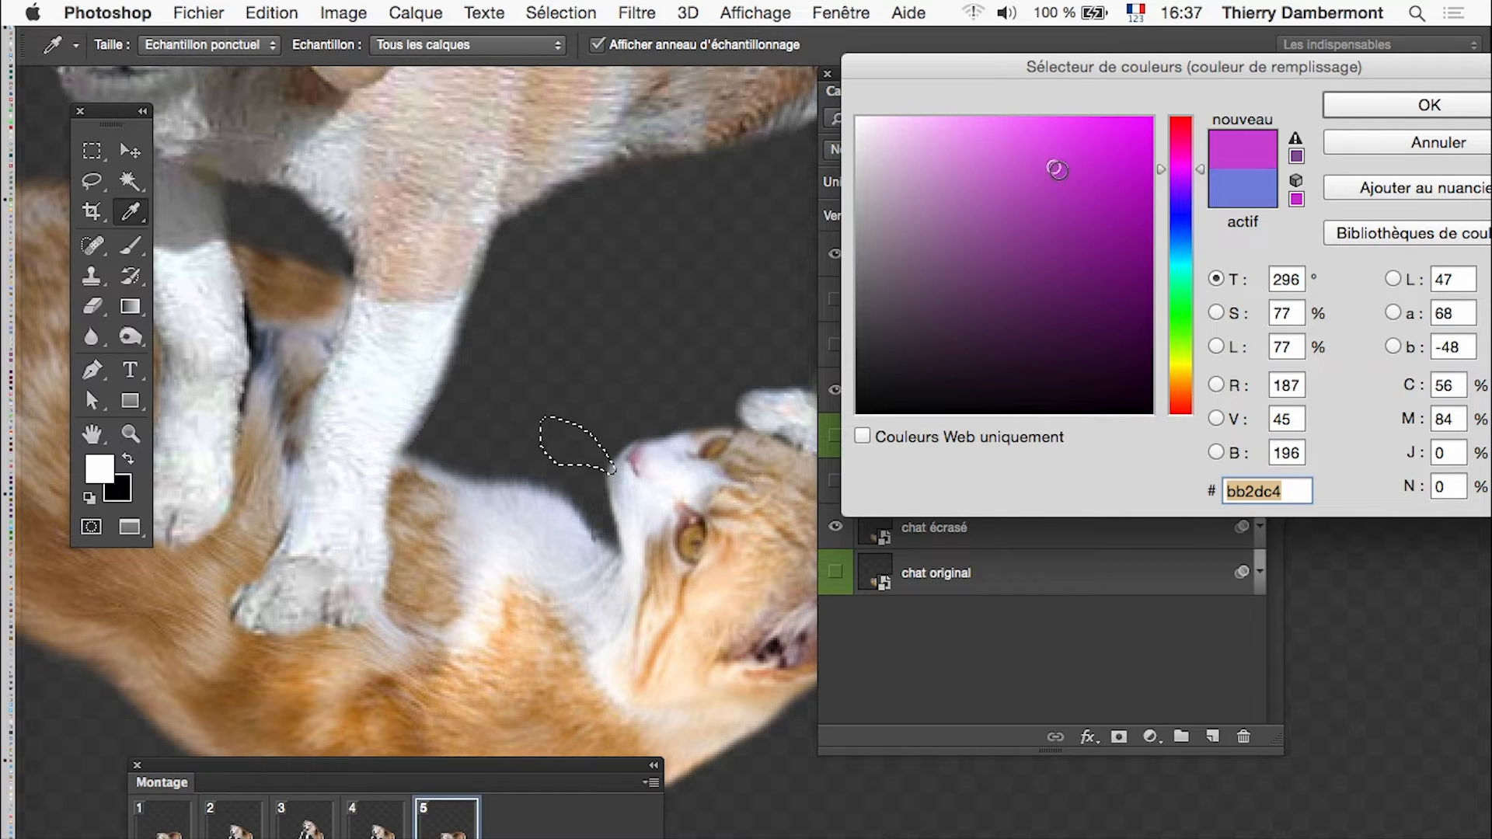
{"action": "left_click_drag", "start_coordinate": [1057, 170], "coordinate": [942, 140]}
{"action": "left_click", "coordinate": [1394, 107]}
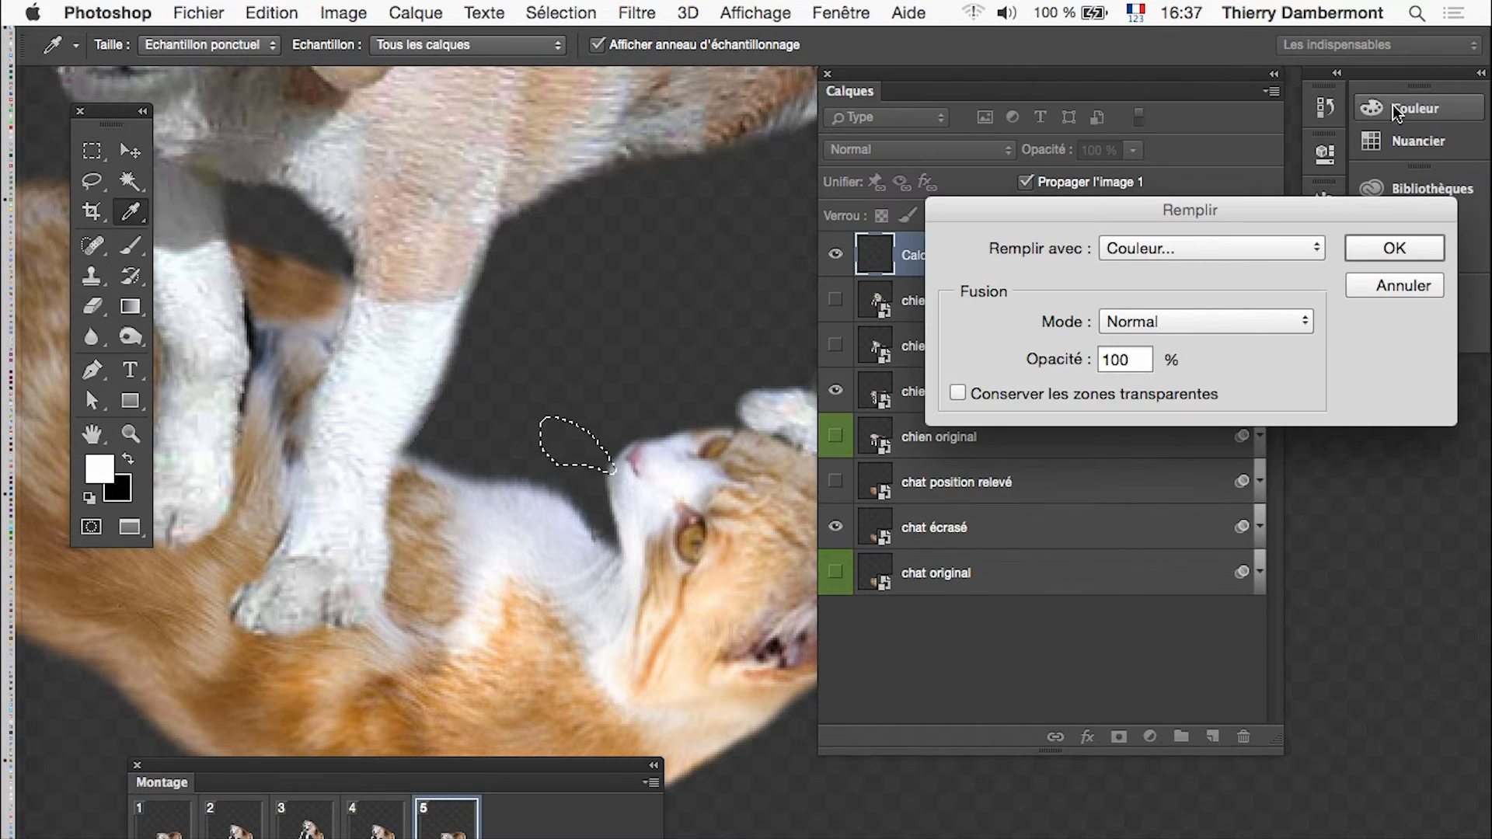
{"action": "left_click", "coordinate": [1361, 253]}
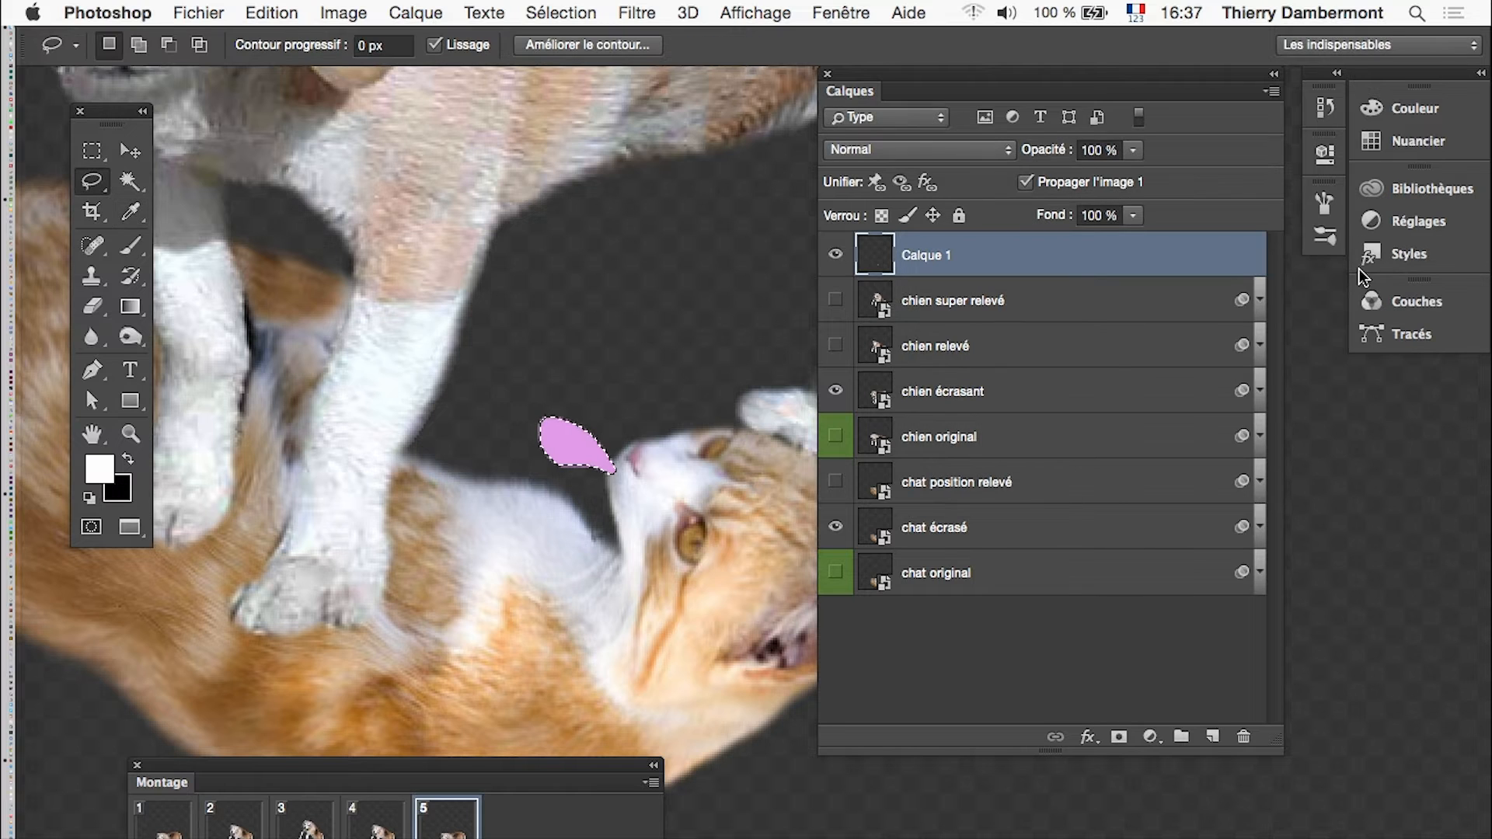
{"action": "key", "text": "super+d"}
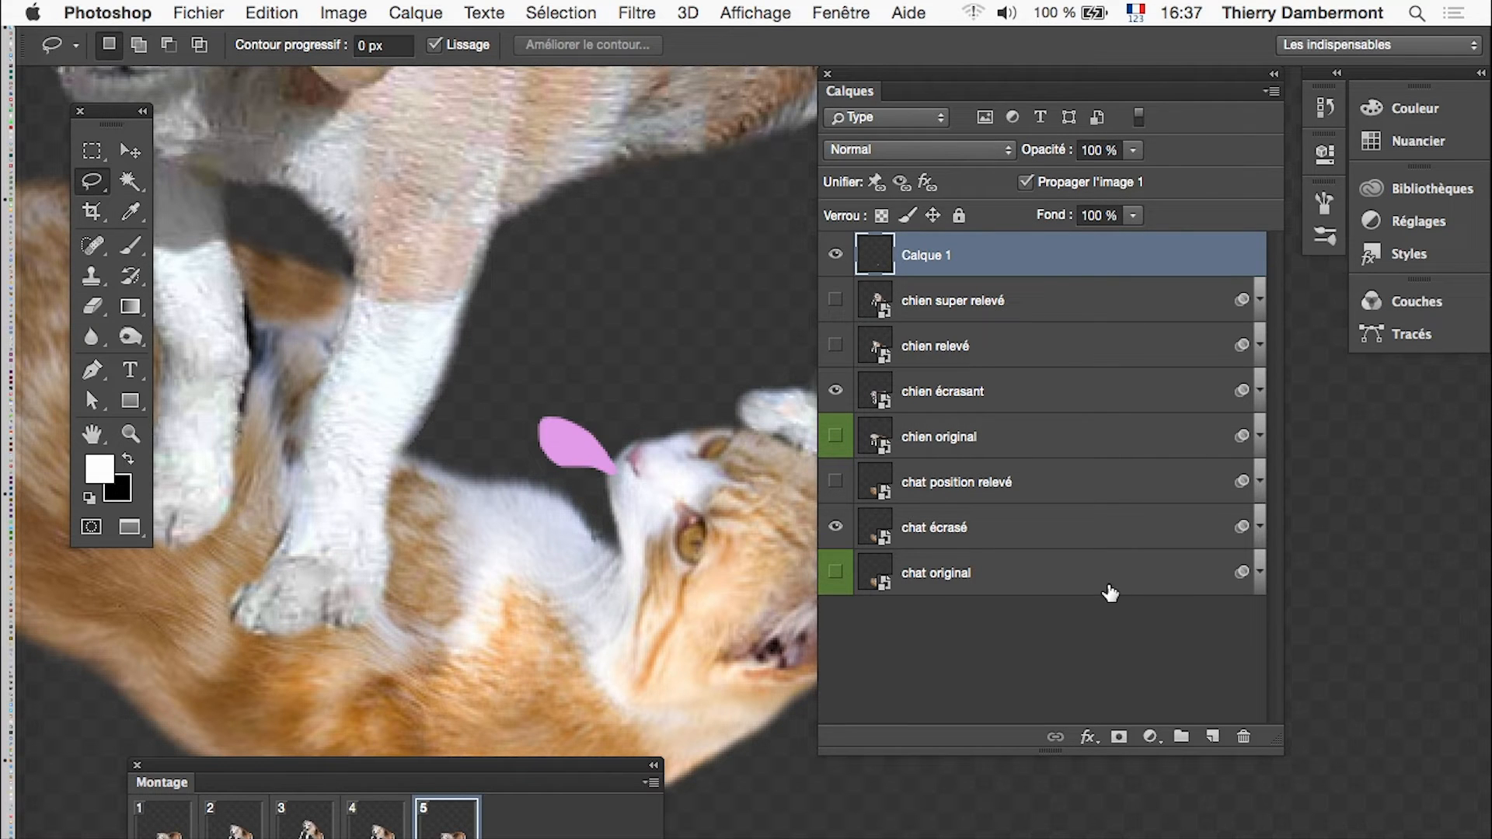
Hide the pink tongue layer "Calque 1" in frames 2, 3 and 4.
{"action": "left_click", "coordinate": [376, 828]}
{"action": "left_click", "coordinate": [447, 825]}
{"action": "left_click", "coordinate": [167, 830]}
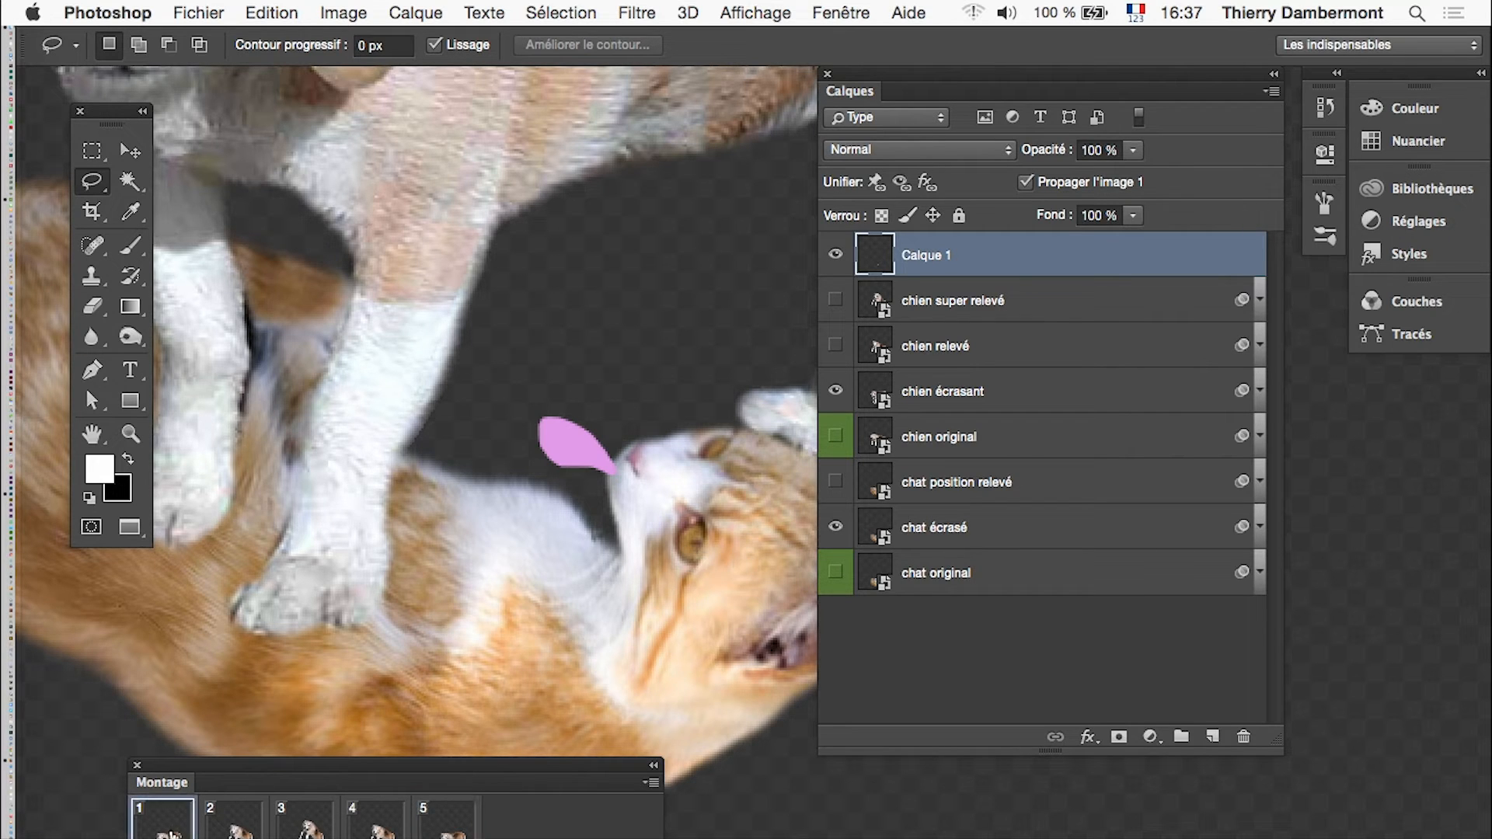
{"action": "left_click", "coordinate": [233, 825]}
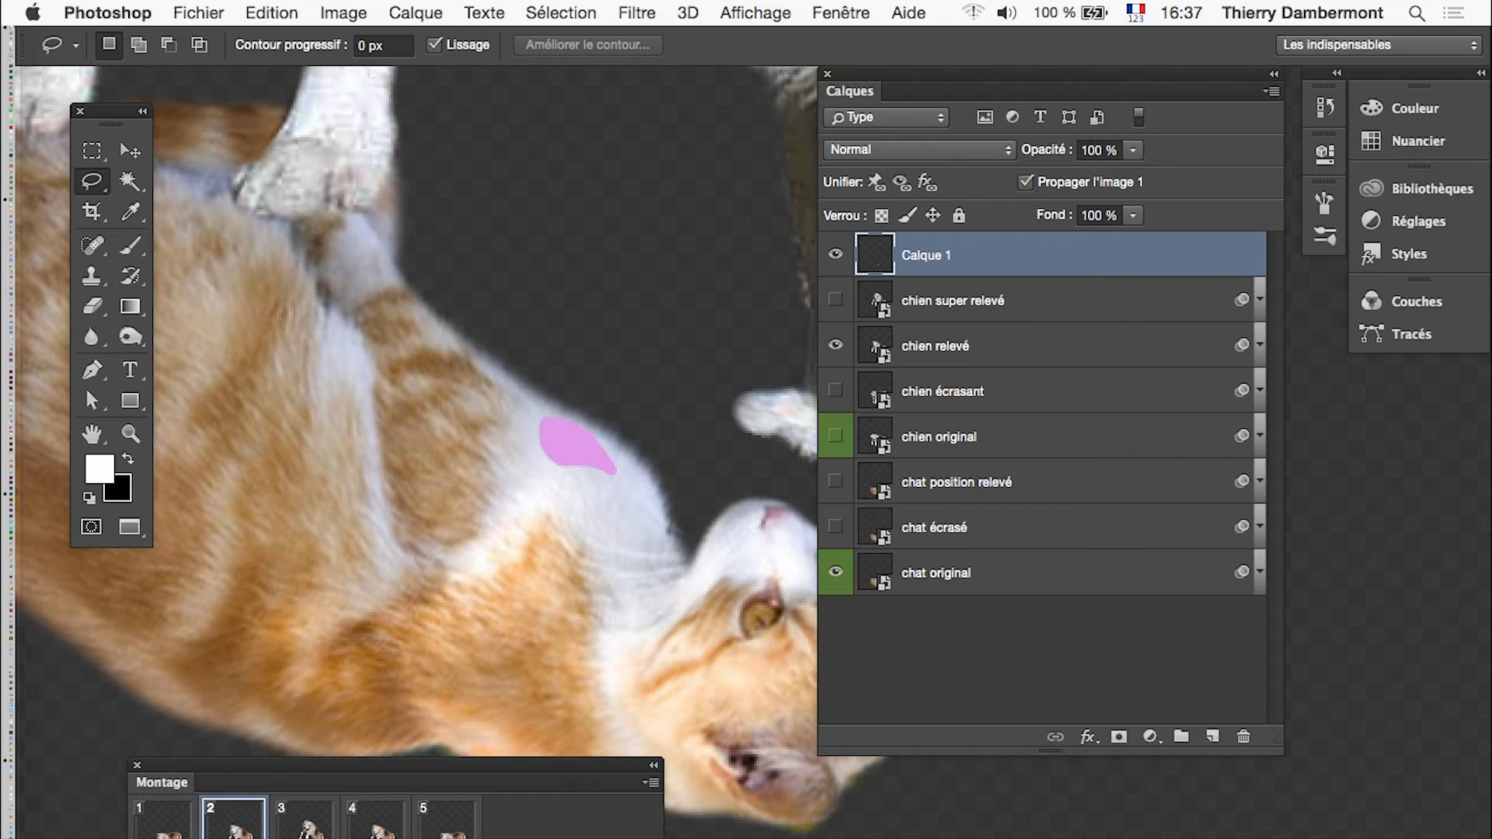
{"action": "left_click", "coordinate": [484, 645], "text": "alt"}
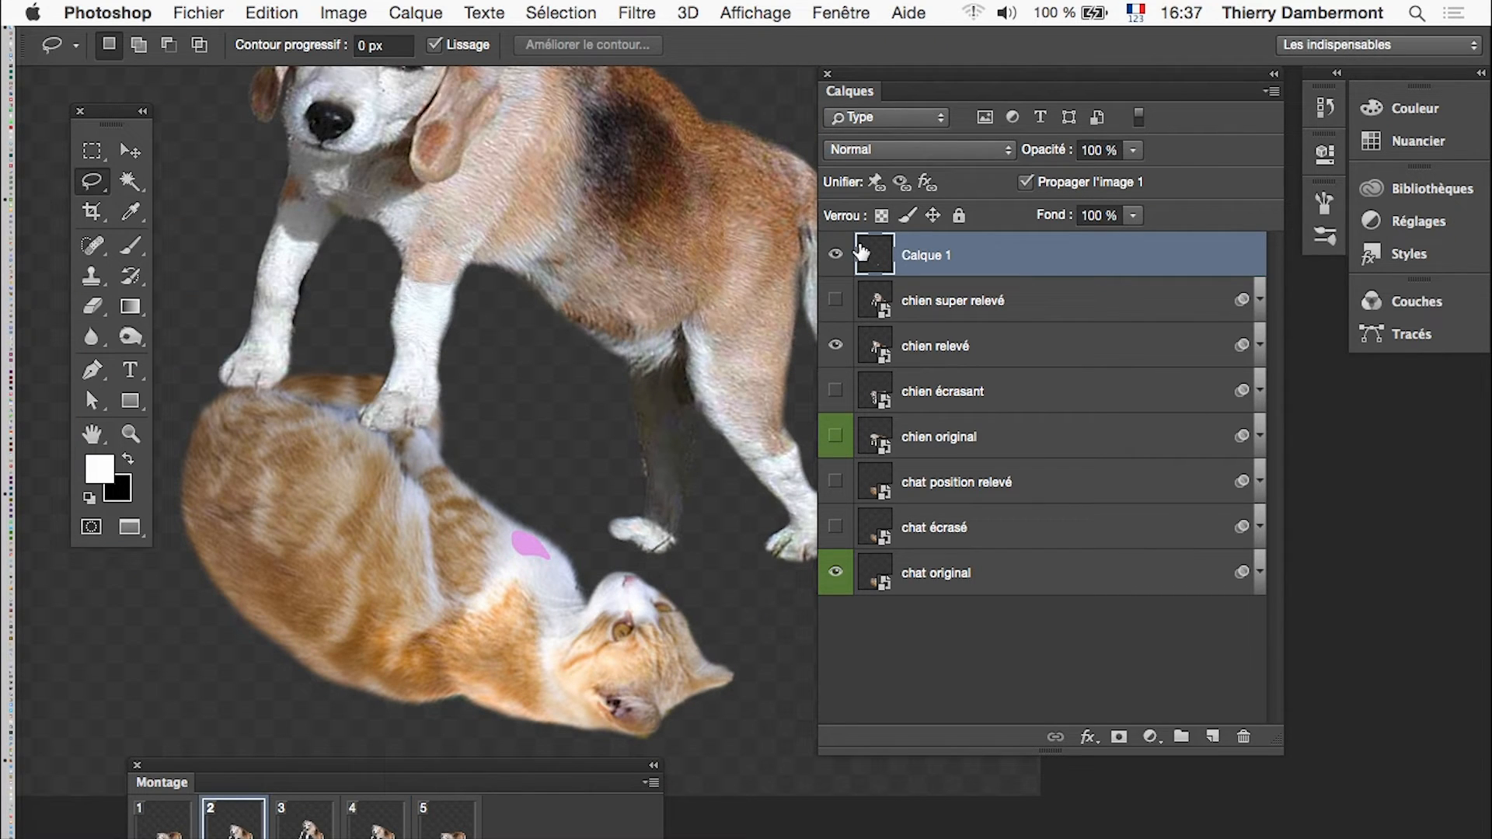
{"action": "left_click", "coordinate": [835, 254]}
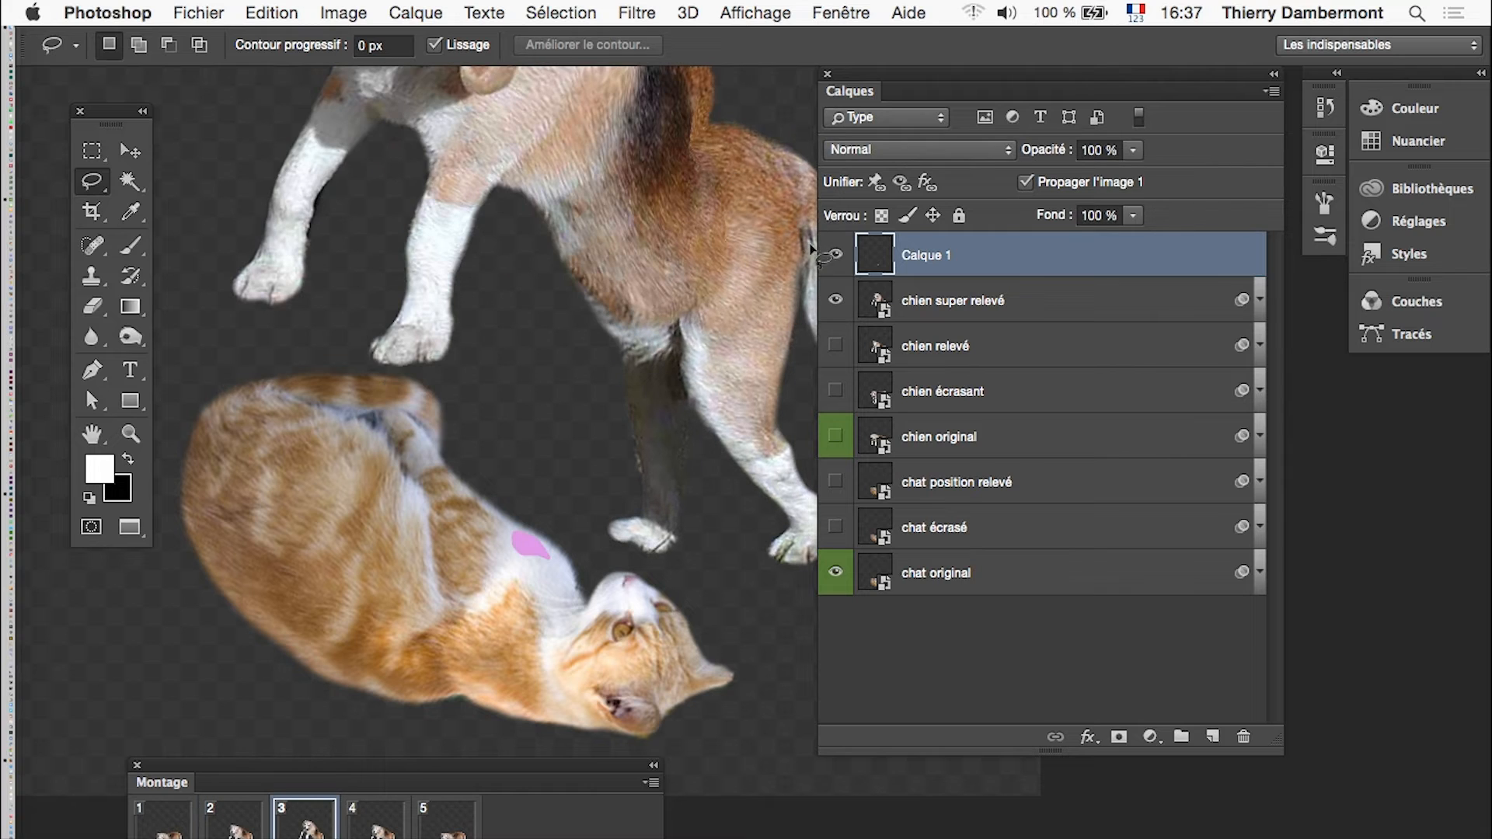
{"action": "left_click", "coordinate": [835, 255]}
{"action": "left_click", "coordinate": [371, 822]}
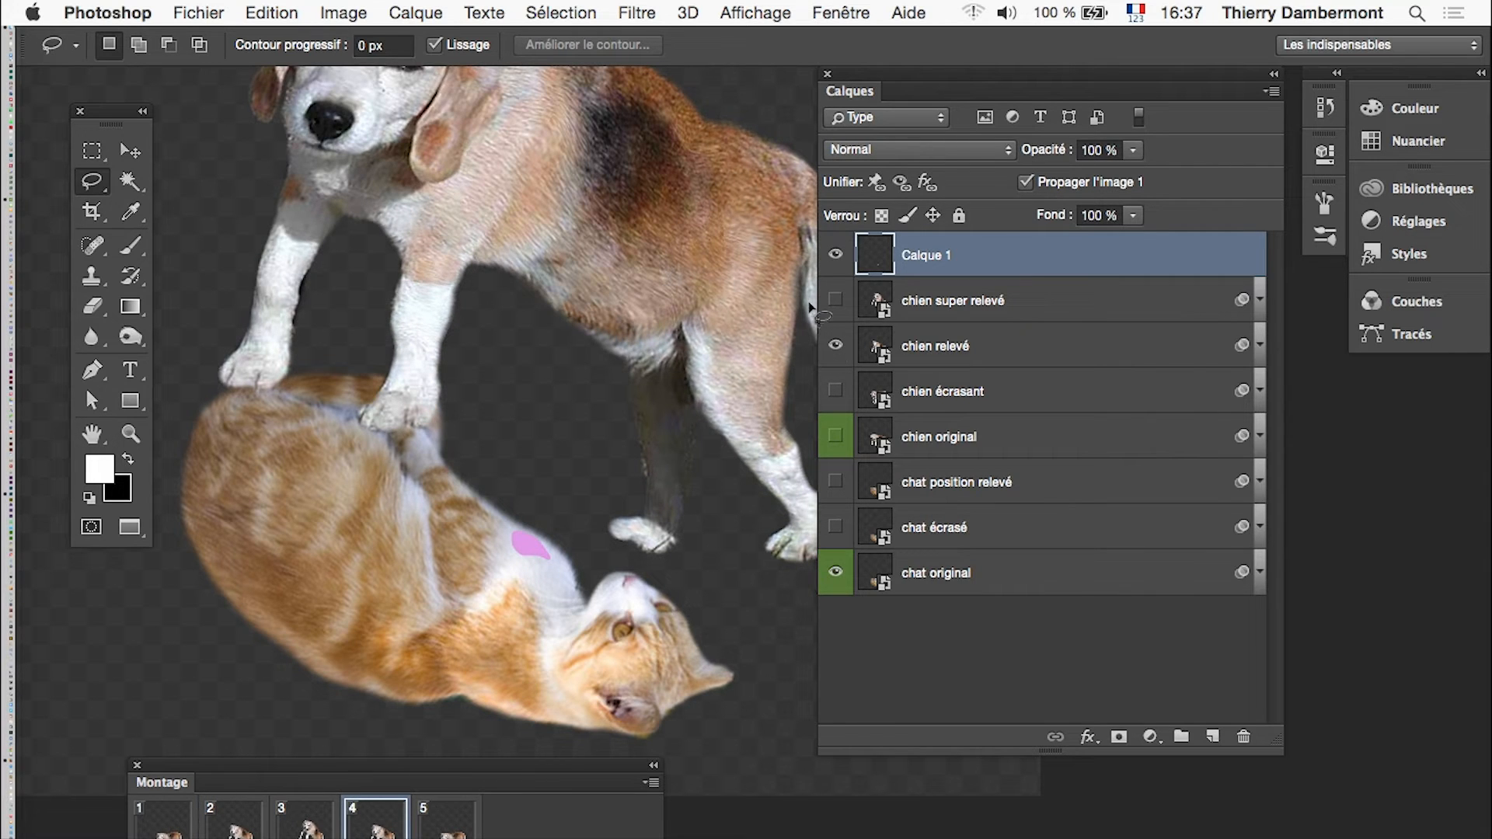
{"action": "left_click", "coordinate": [835, 254]}
Check the cat's tongue in frames 1 and 5, and play the animation.
{"action": "left_click", "coordinate": [163, 822]}
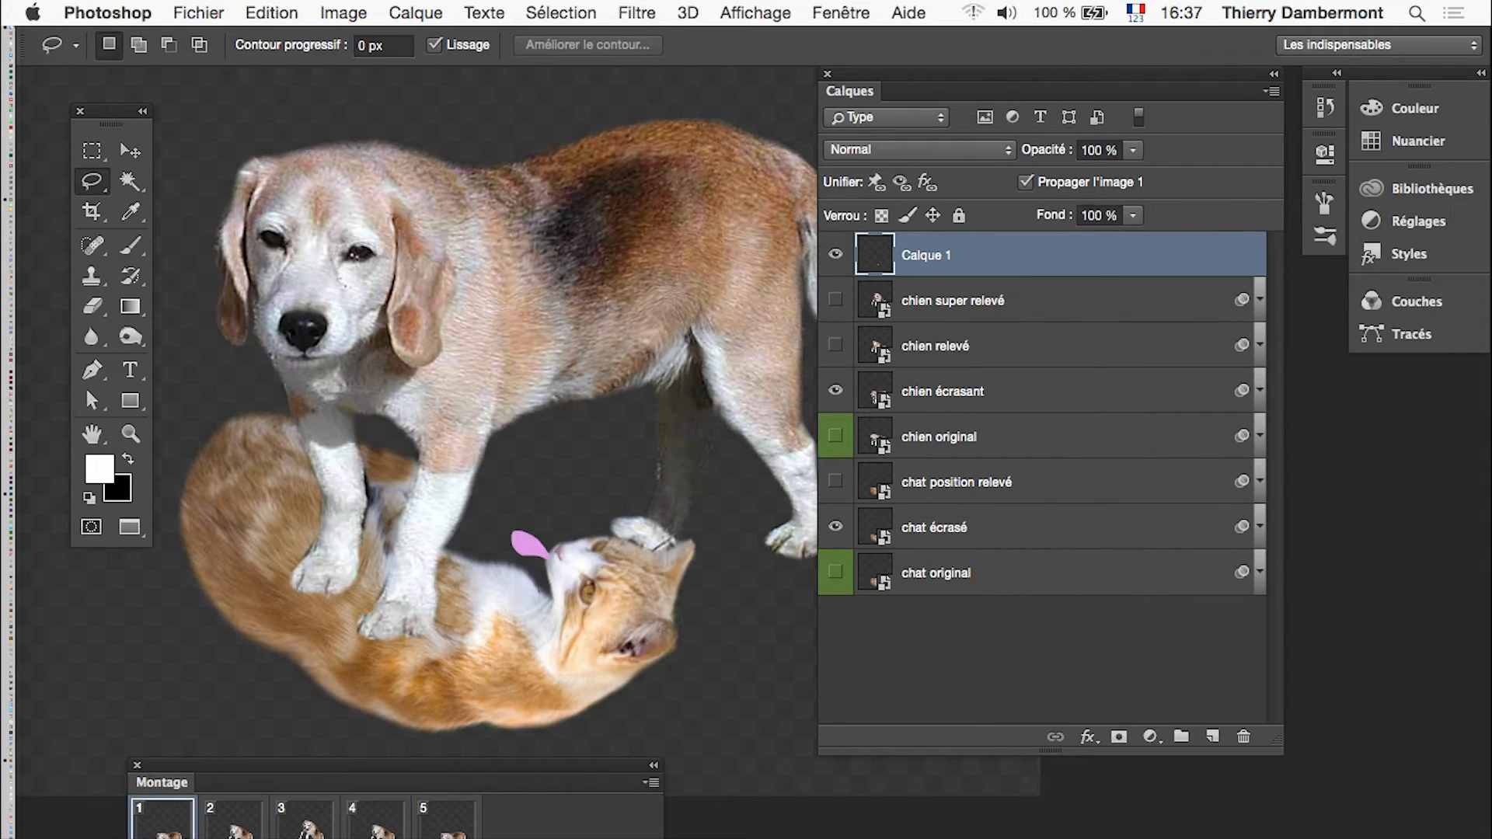
{"action": "left_click", "coordinate": [447, 822]}
{"action": "key", "text": "space"}
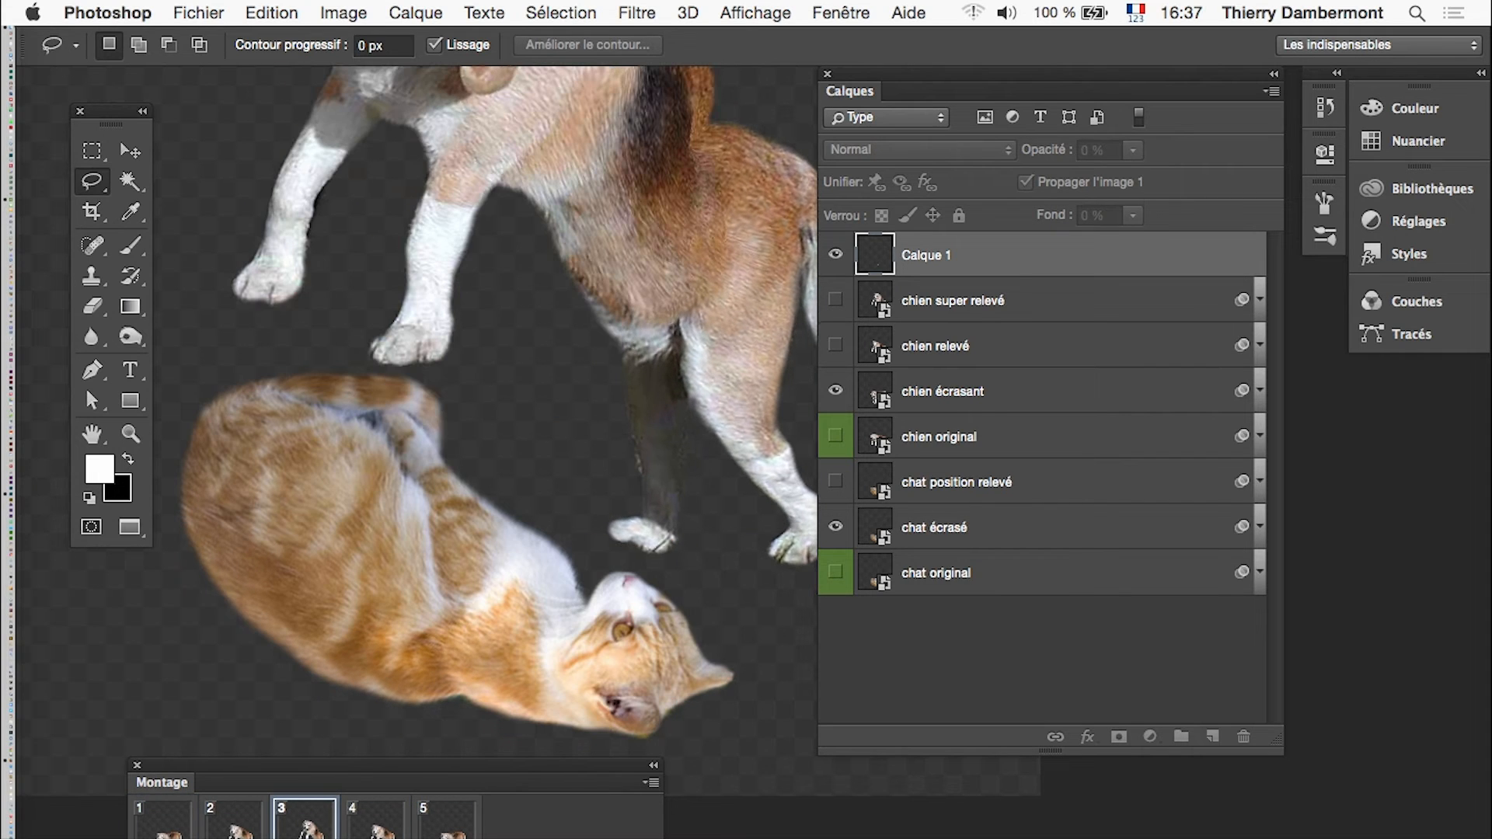
{"action": "key", "text": "space"}
In frame 3, add a new layer above "Calque 1" and lasso a tongue-shaped selection at the dog's mouth.
{"action": "left_click", "coordinate": [474, 439], "text": "alt"}
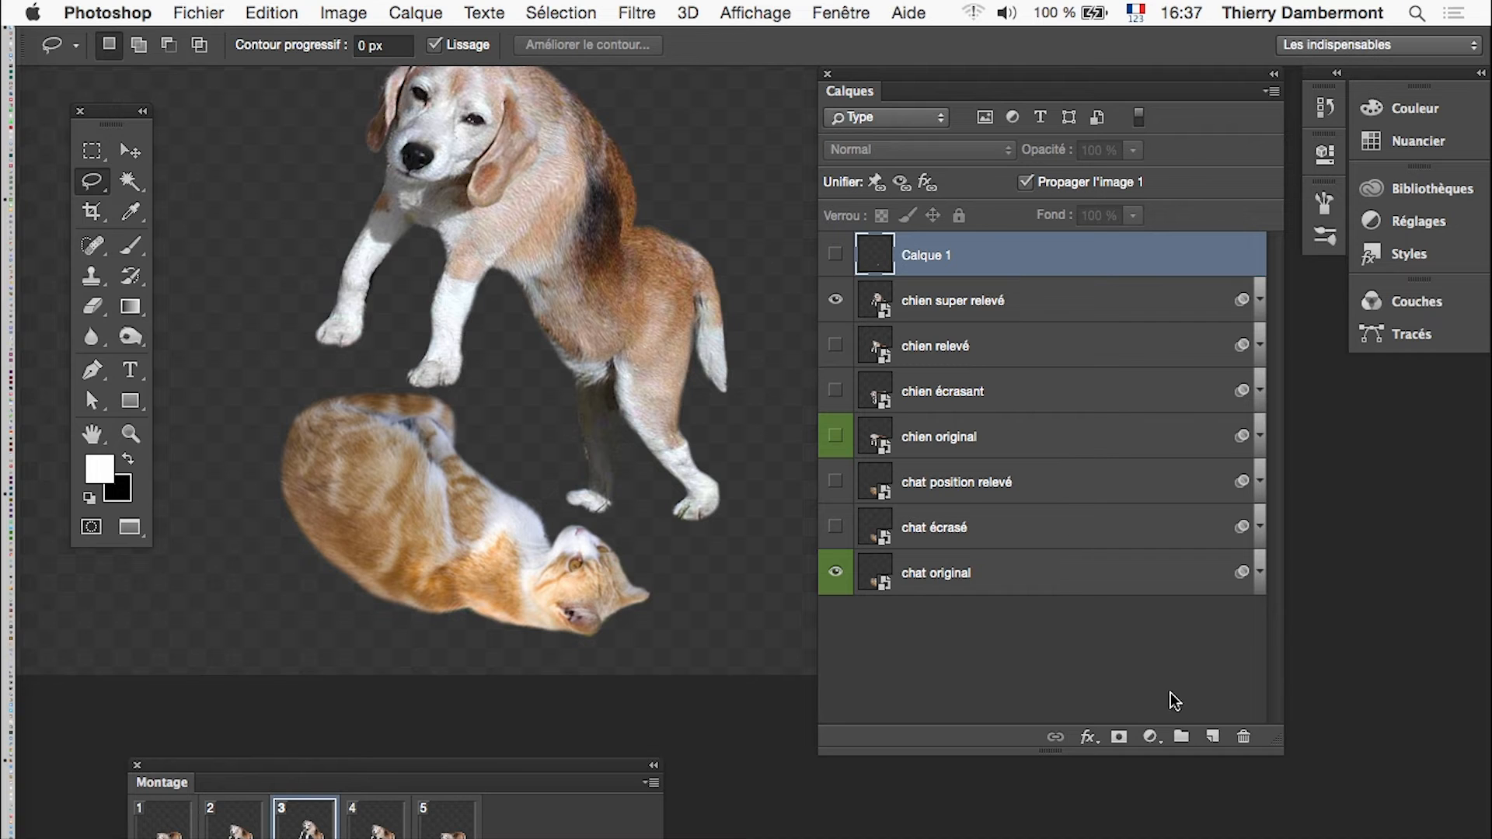
{"action": "left_click", "coordinate": [1213, 736]}
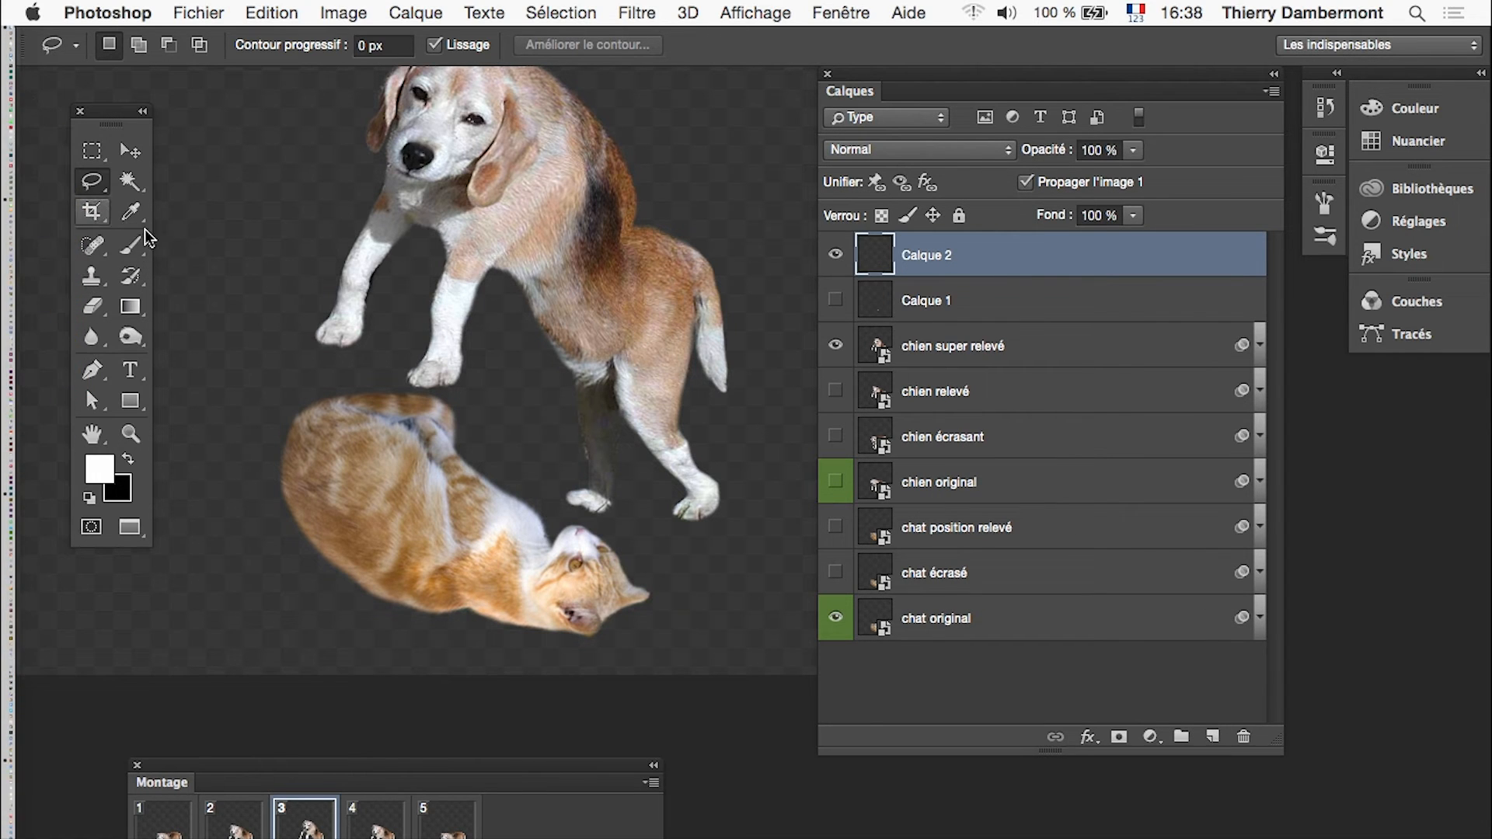
{"action": "left_click", "coordinate": [442, 221], "text": "ctrl"}
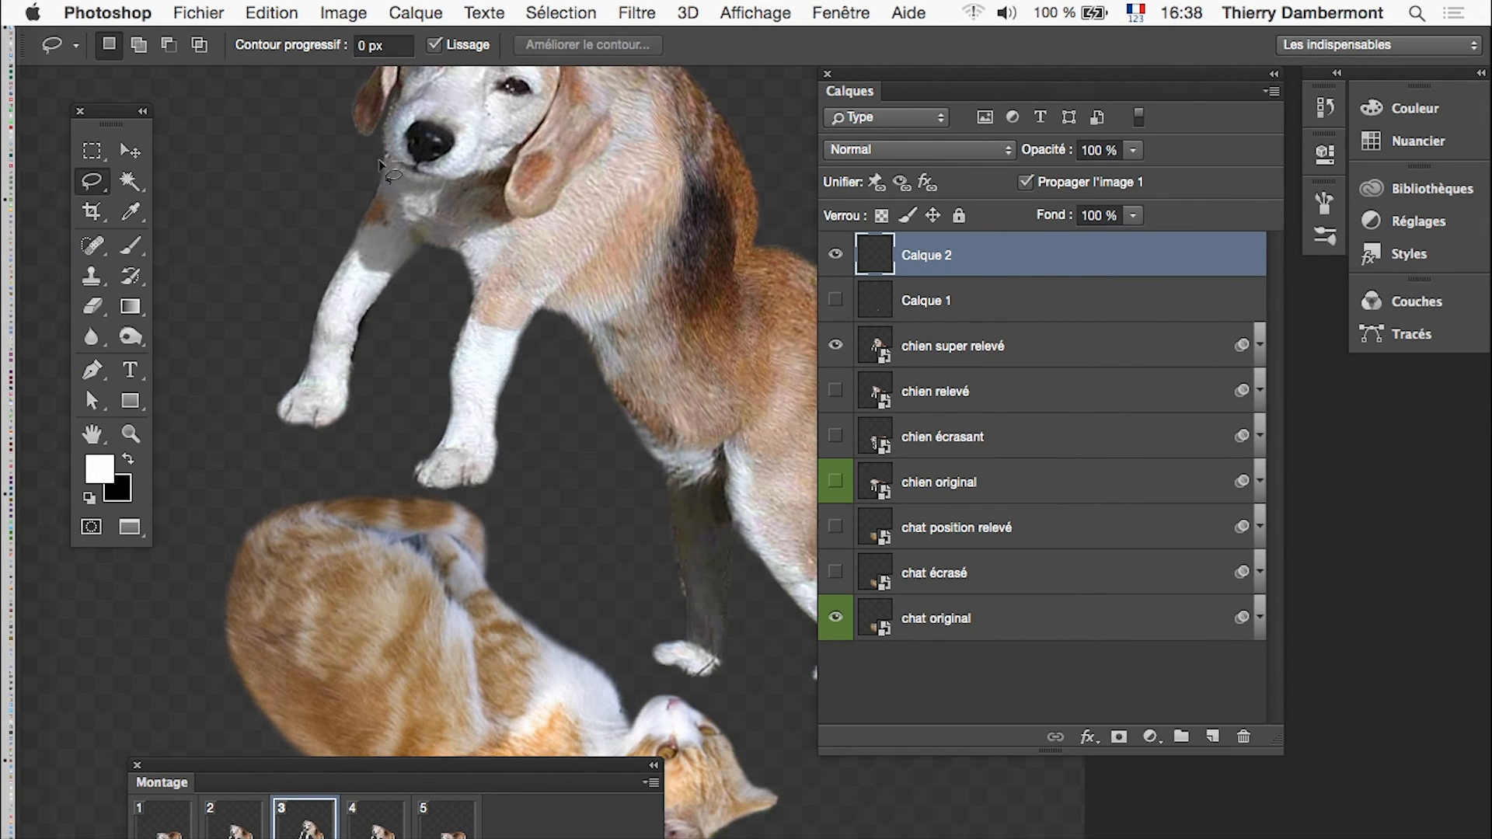
{"action": "mouse_move", "coordinate": [385, 169]}
{"action": "left_mouse_down"}
{"action": "mouse_move", "coordinate": [318, 186]}
{"action": "mouse_move", "coordinate": [421, 169]}
{"action": "left_mouse_up"}
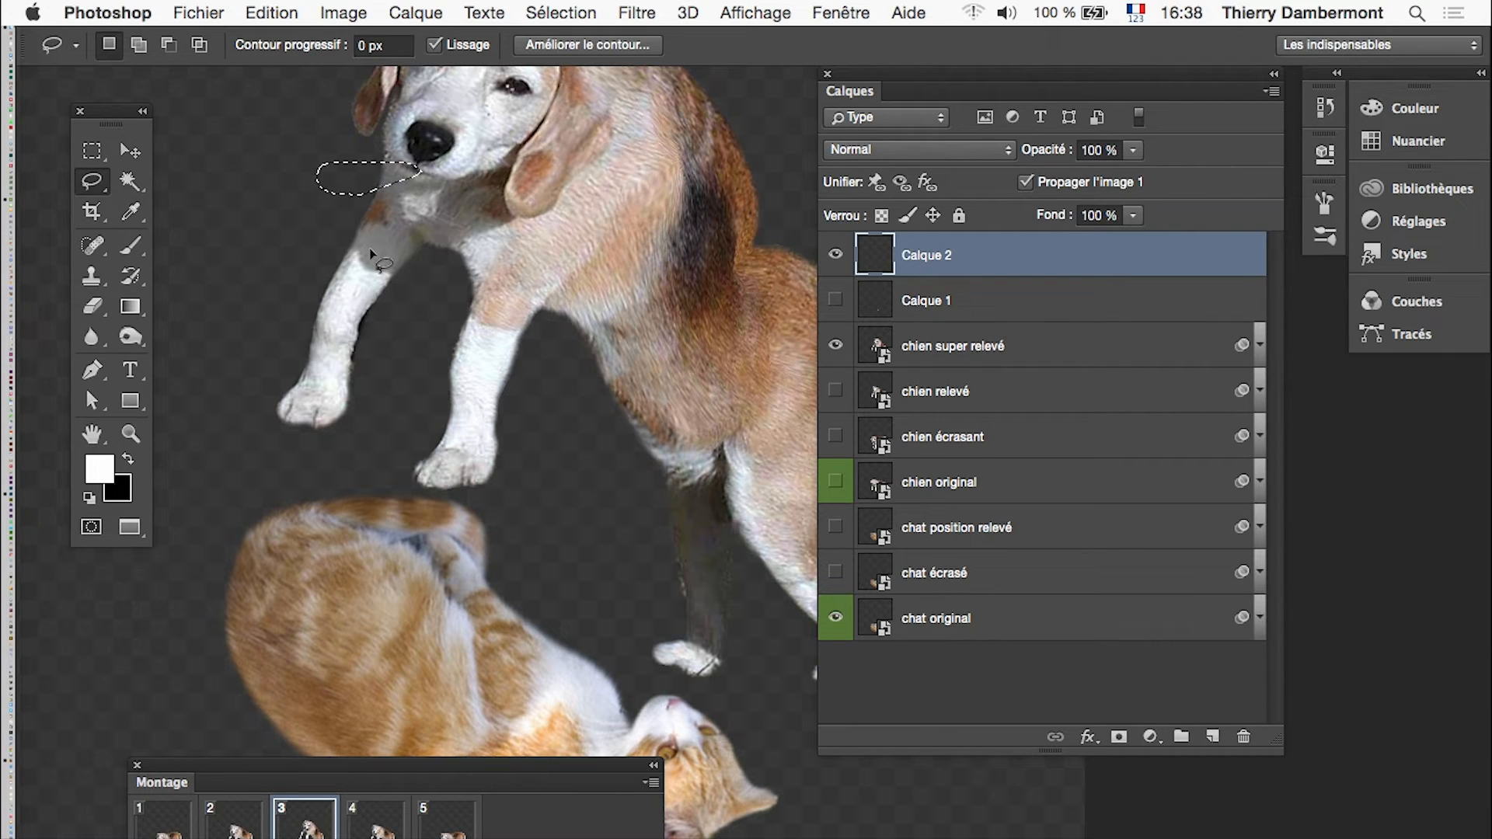
Fill the dog's tongue selection on "Calque 2" with the pink colour e6a5ea at 100% opacity and deselect.
{"action": "key", "text": "shift+BackSpace"}
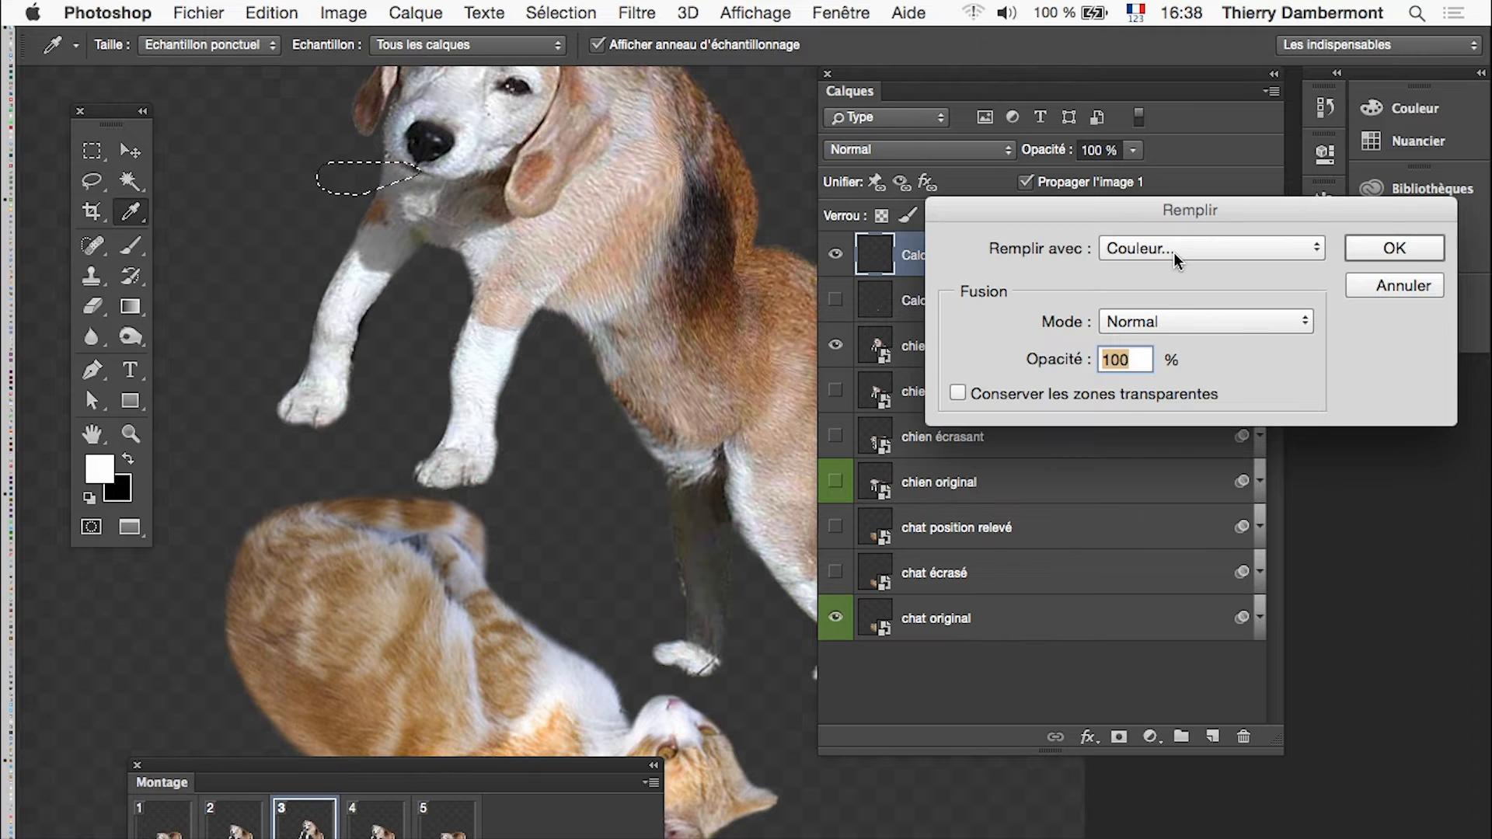
{"action": "left_click", "coordinate": [1174, 252]}
{"action": "left_click", "coordinate": [1162, 249]}
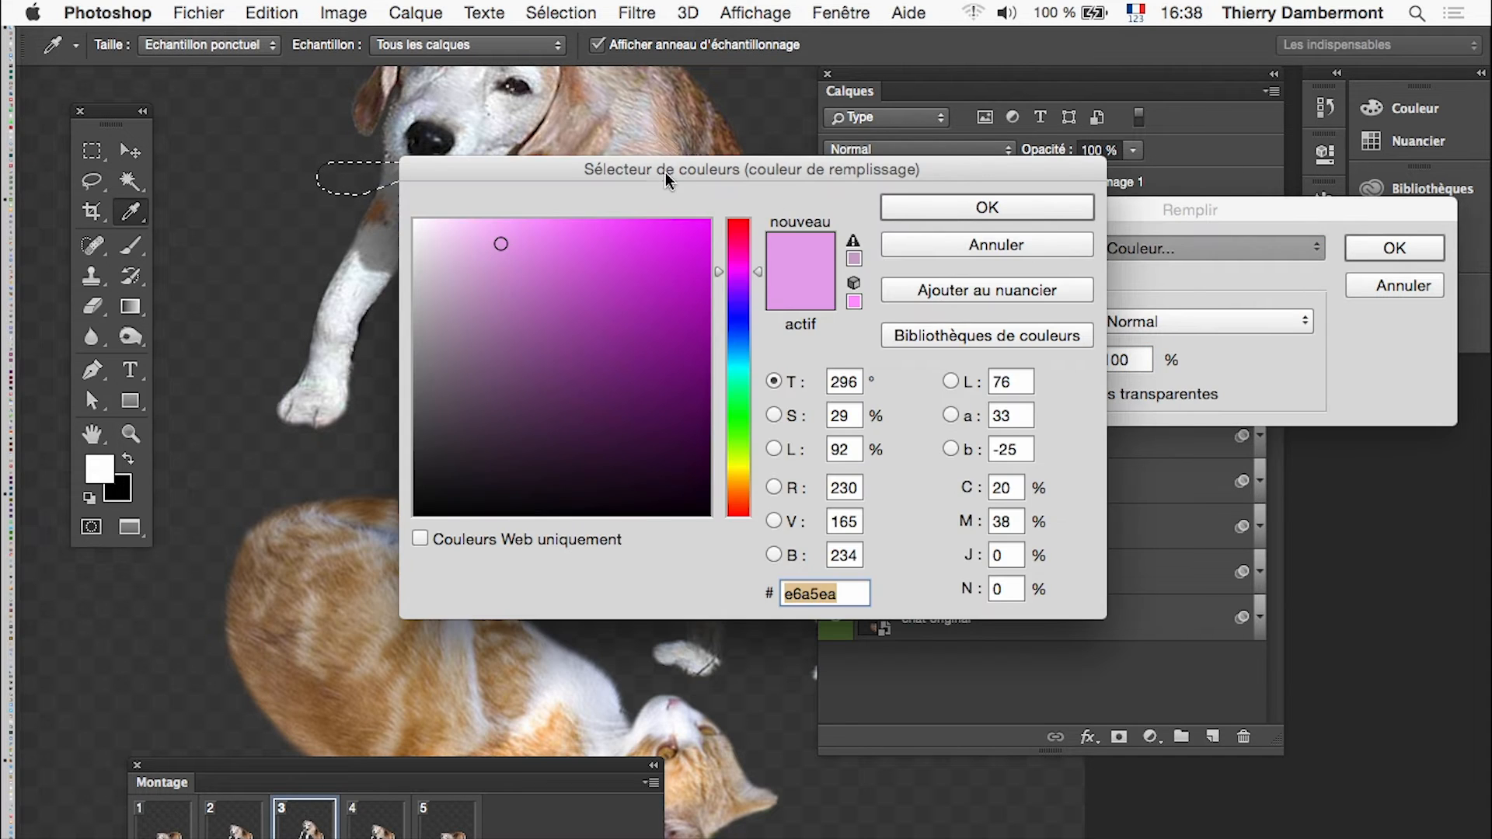
{"action": "left_click_drag", "start_coordinate": [665, 171], "coordinate": [964, 288]}
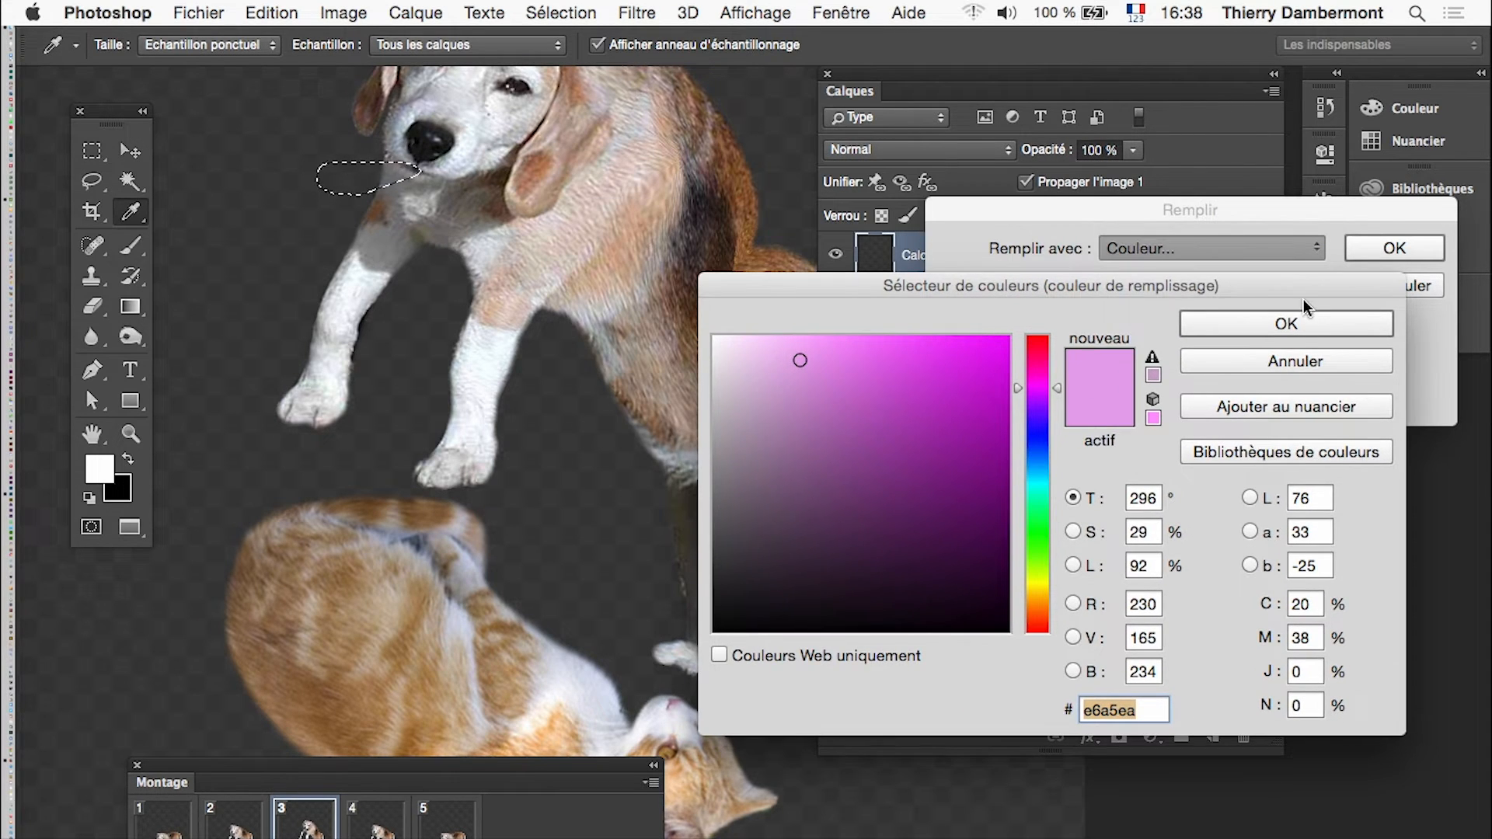
{"action": "left_click", "coordinate": [1298, 322]}
{"action": "left_click", "coordinate": [1394, 248]}
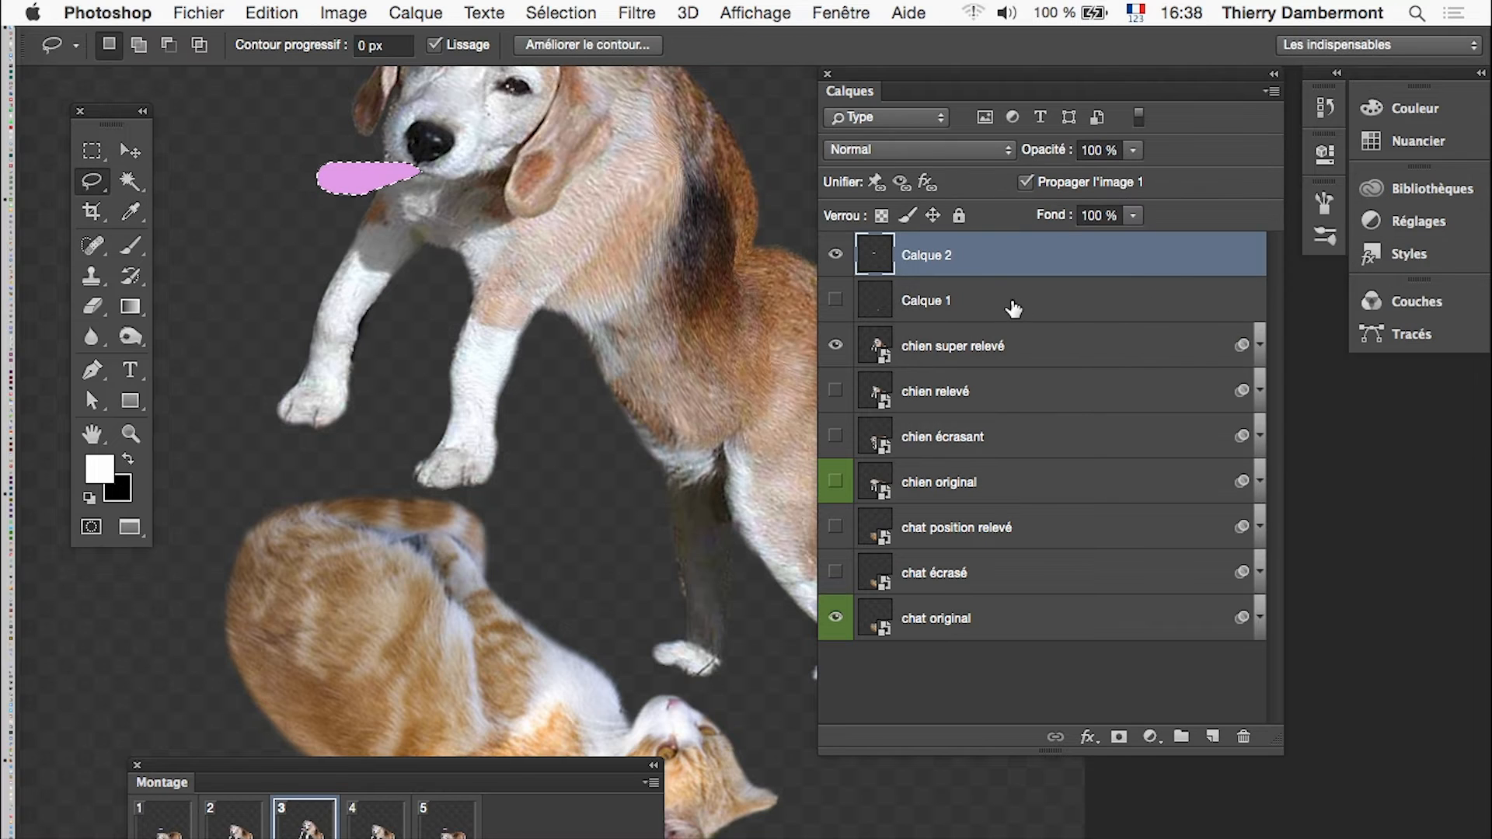
{"action": "key", "text": "super+d"}
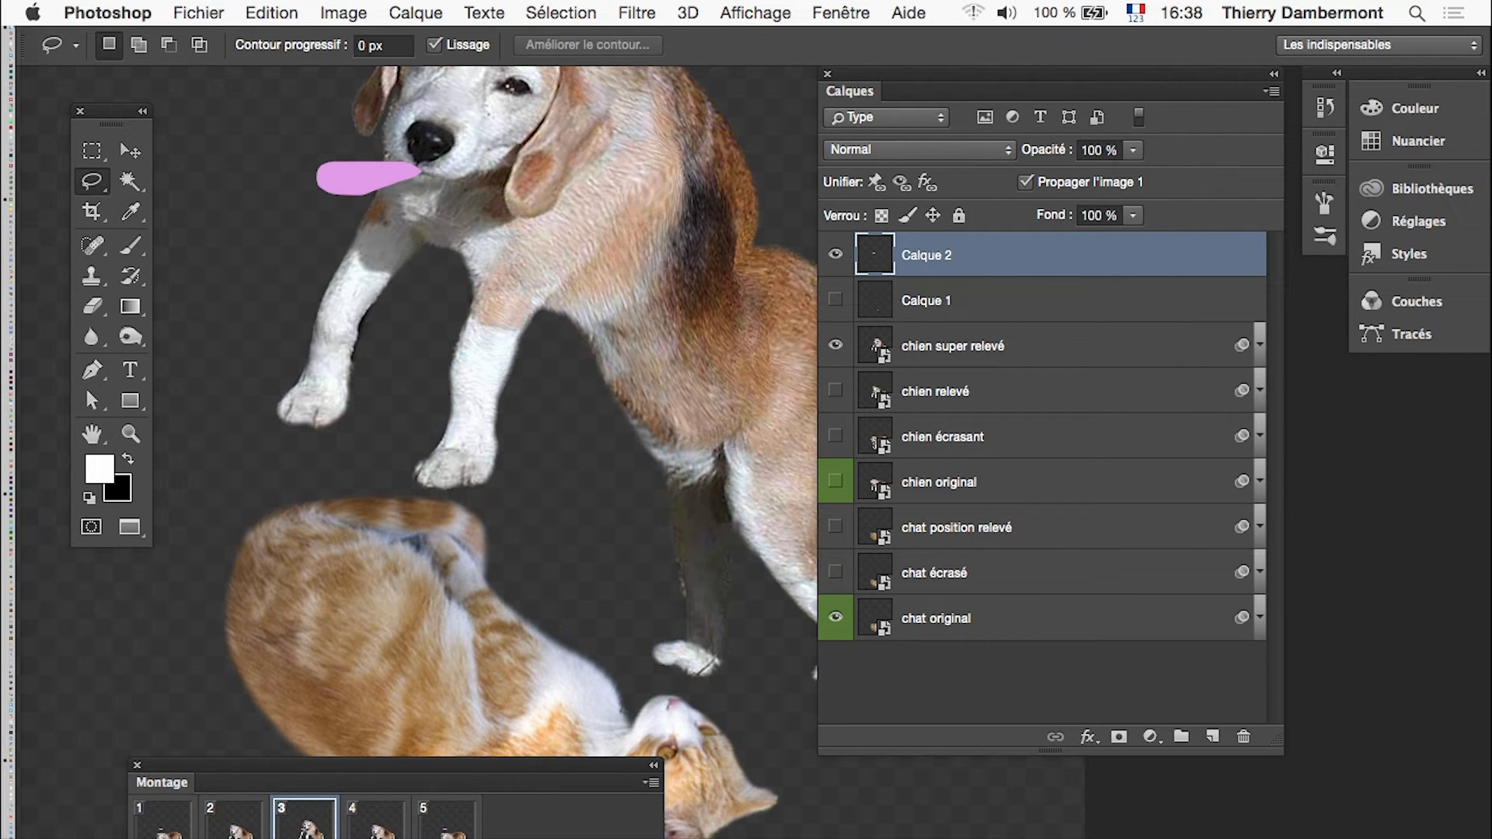
Hide the dog's tongue layer "Calque 2" in frame 1 and check frame 2.
{"action": "left_click", "coordinate": [177, 836]}
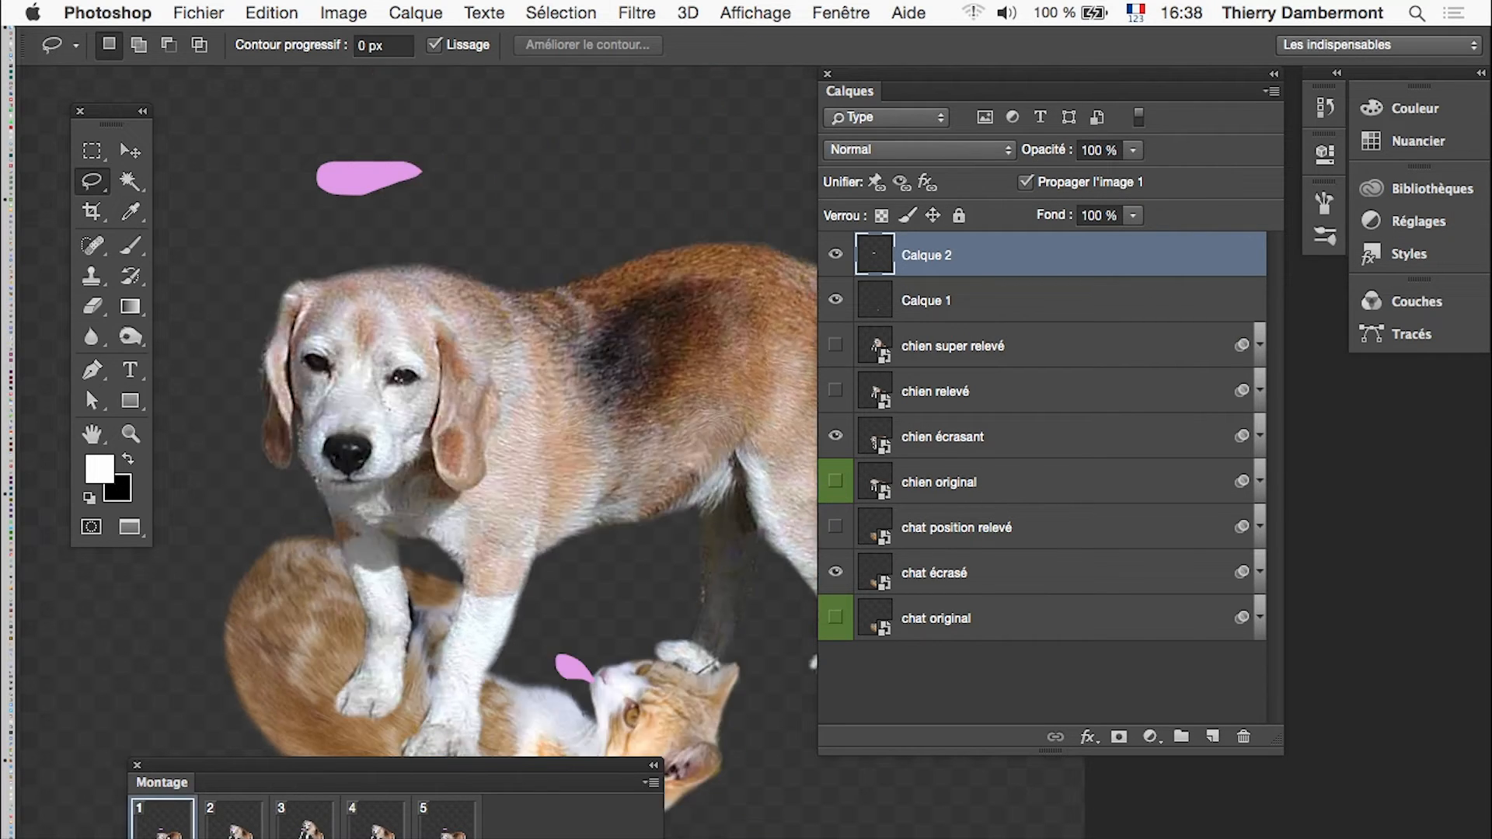
{"action": "left_click", "coordinate": [836, 255]}
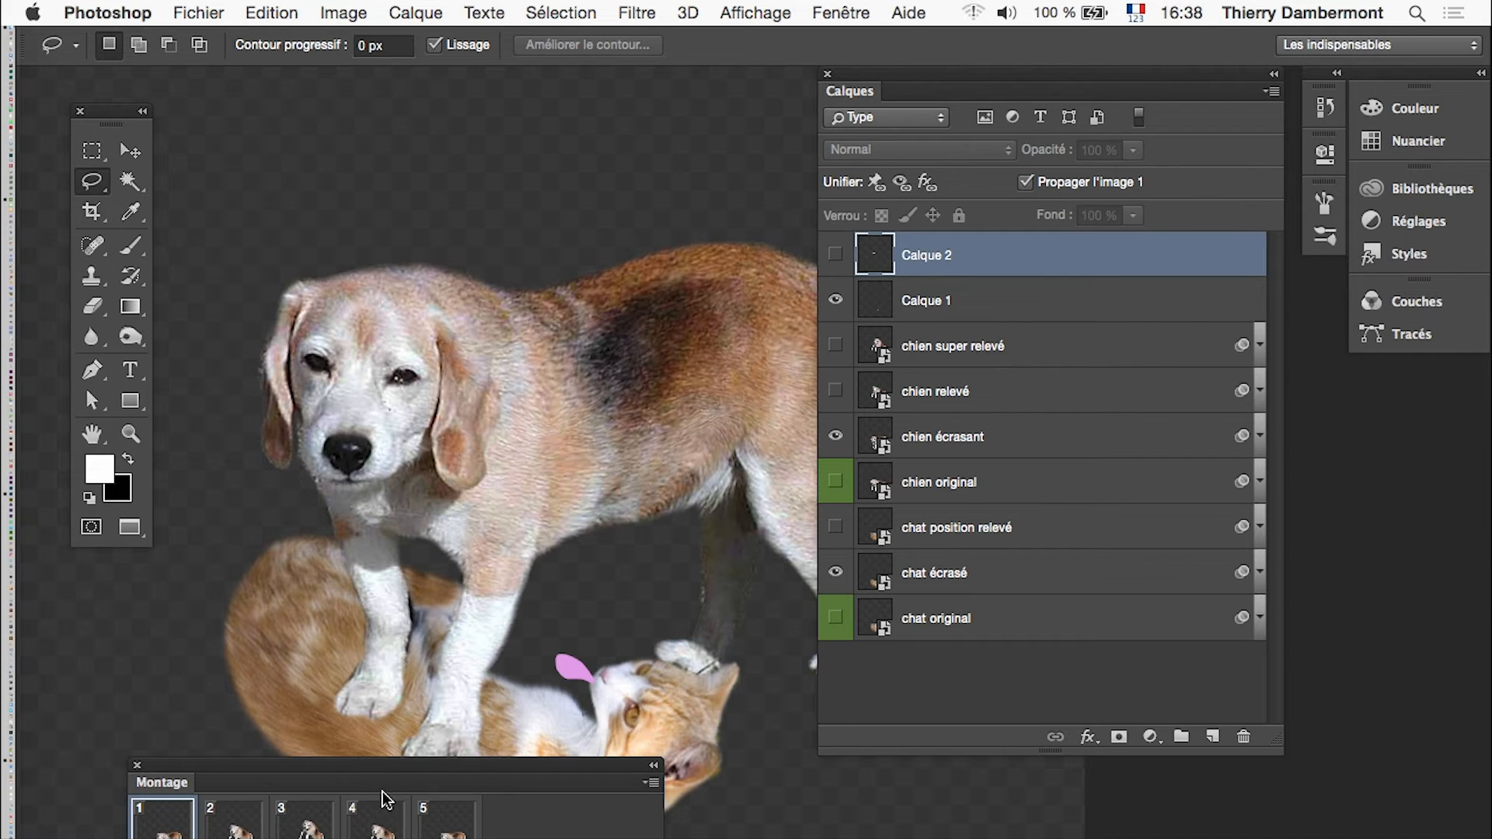
{"action": "left_click", "coordinate": [257, 831]}
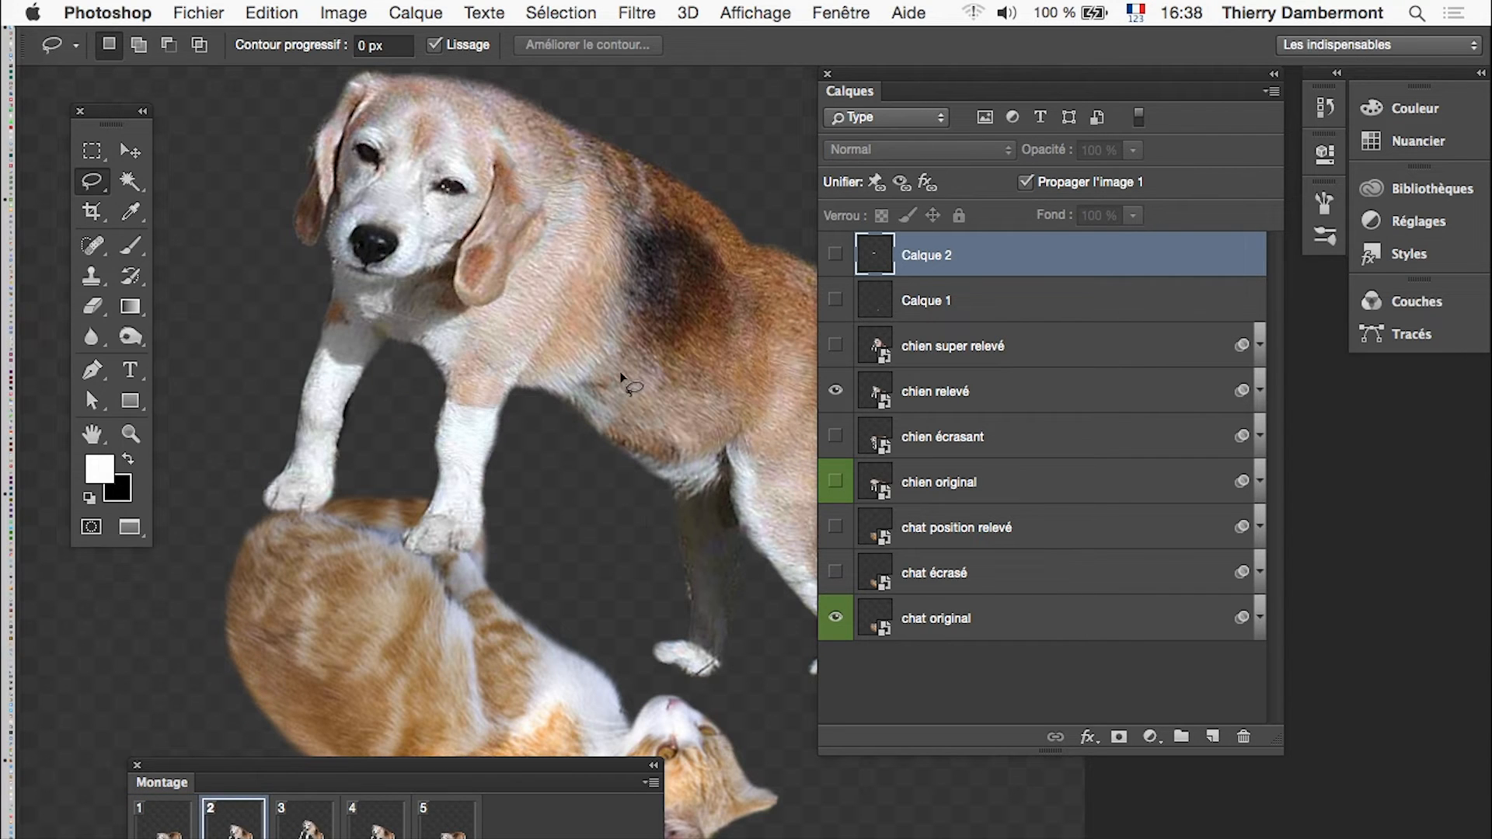
{"action": "left_click", "coordinate": [483, 548], "text": "alt"}
Compare the tongue layers in frames 1 to 3 and show "Calque 2" in frame 3.
{"action": "left_click", "coordinate": [302, 836]}
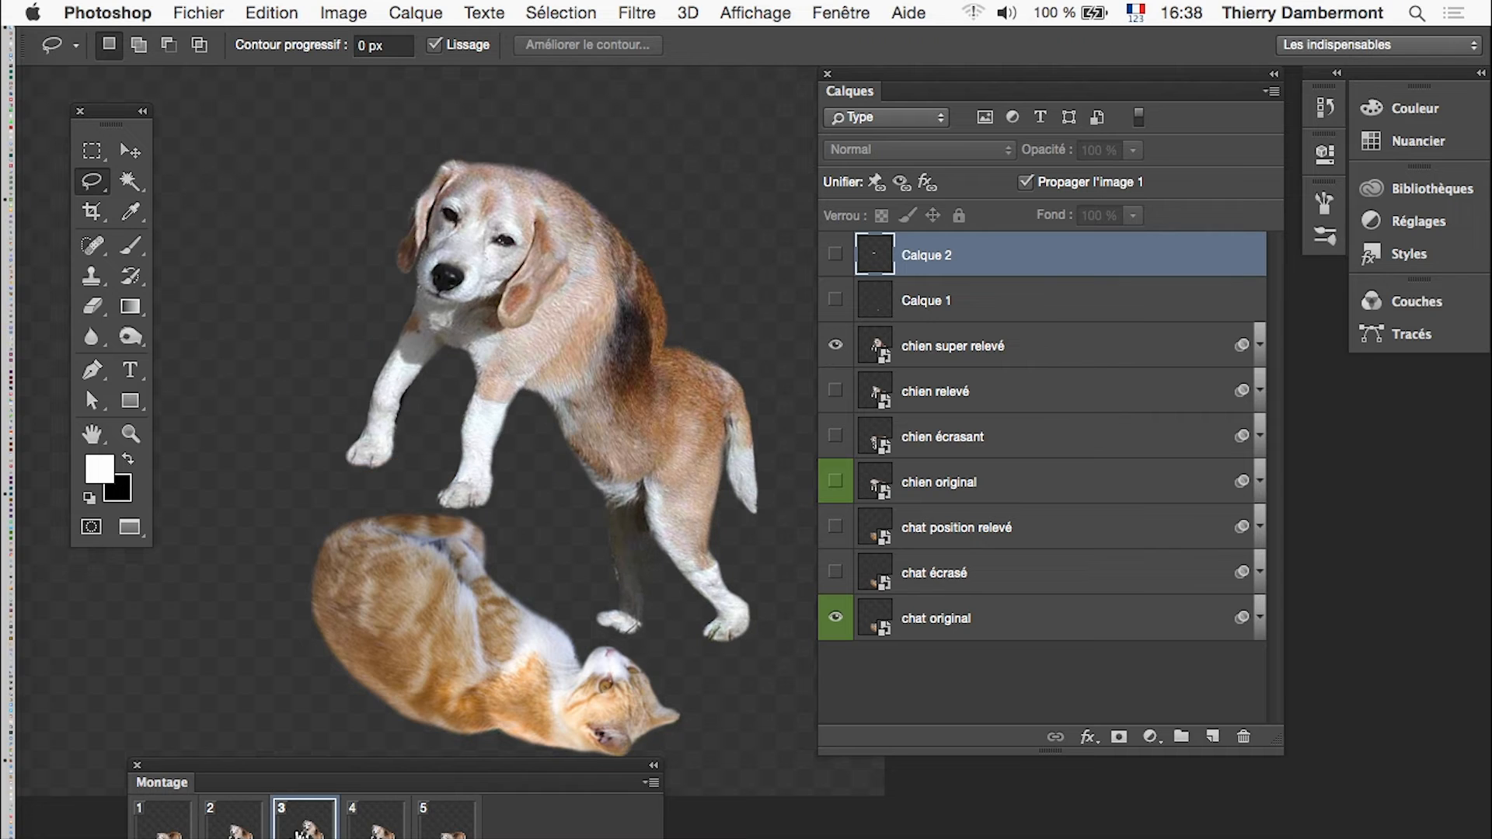
{"action": "left_click", "coordinate": [192, 837]}
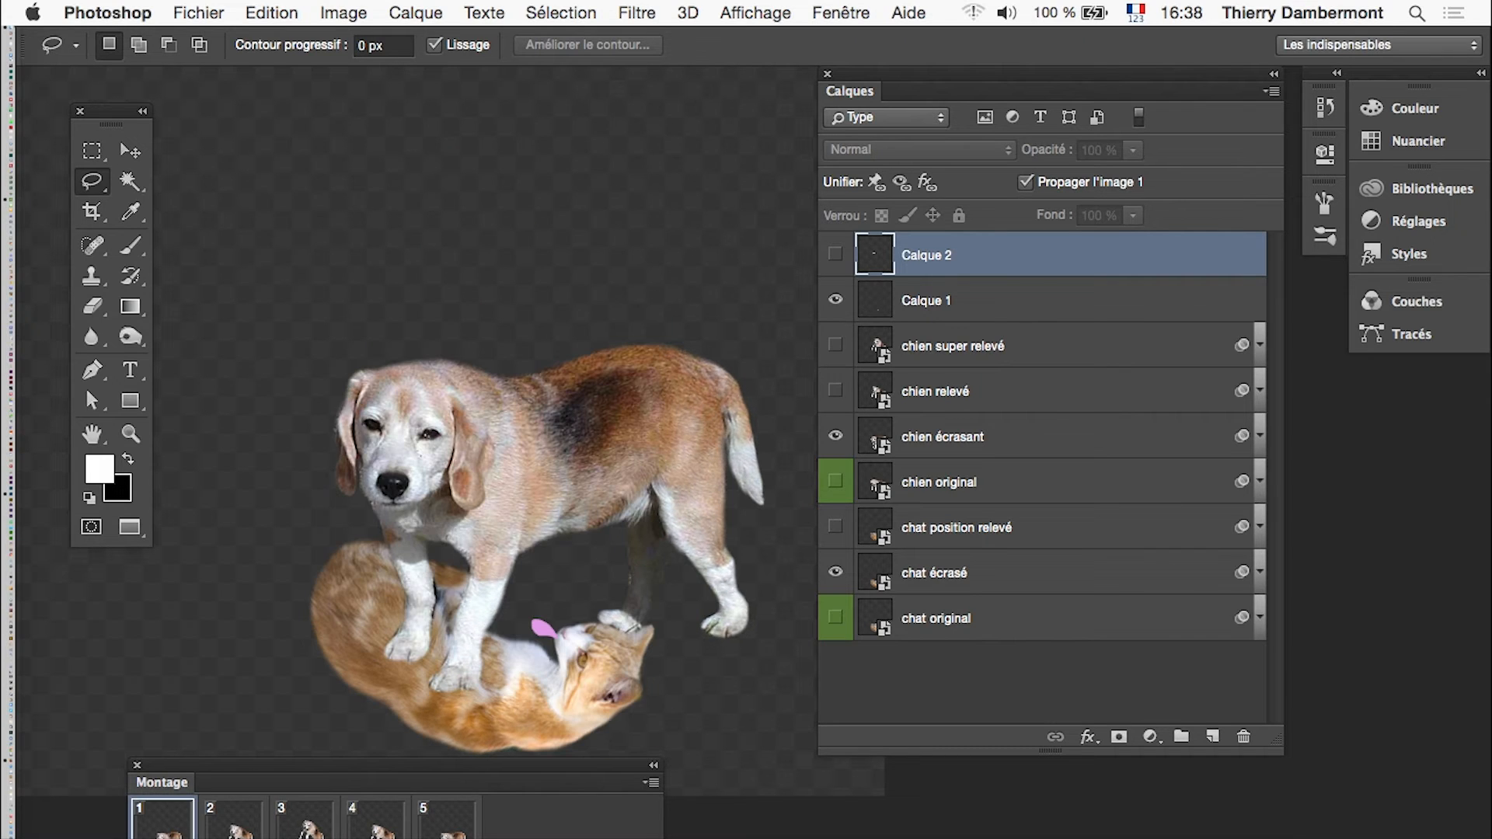
{"action": "left_click", "coordinate": [233, 828]}
{"action": "left_click", "coordinate": [304, 828]}
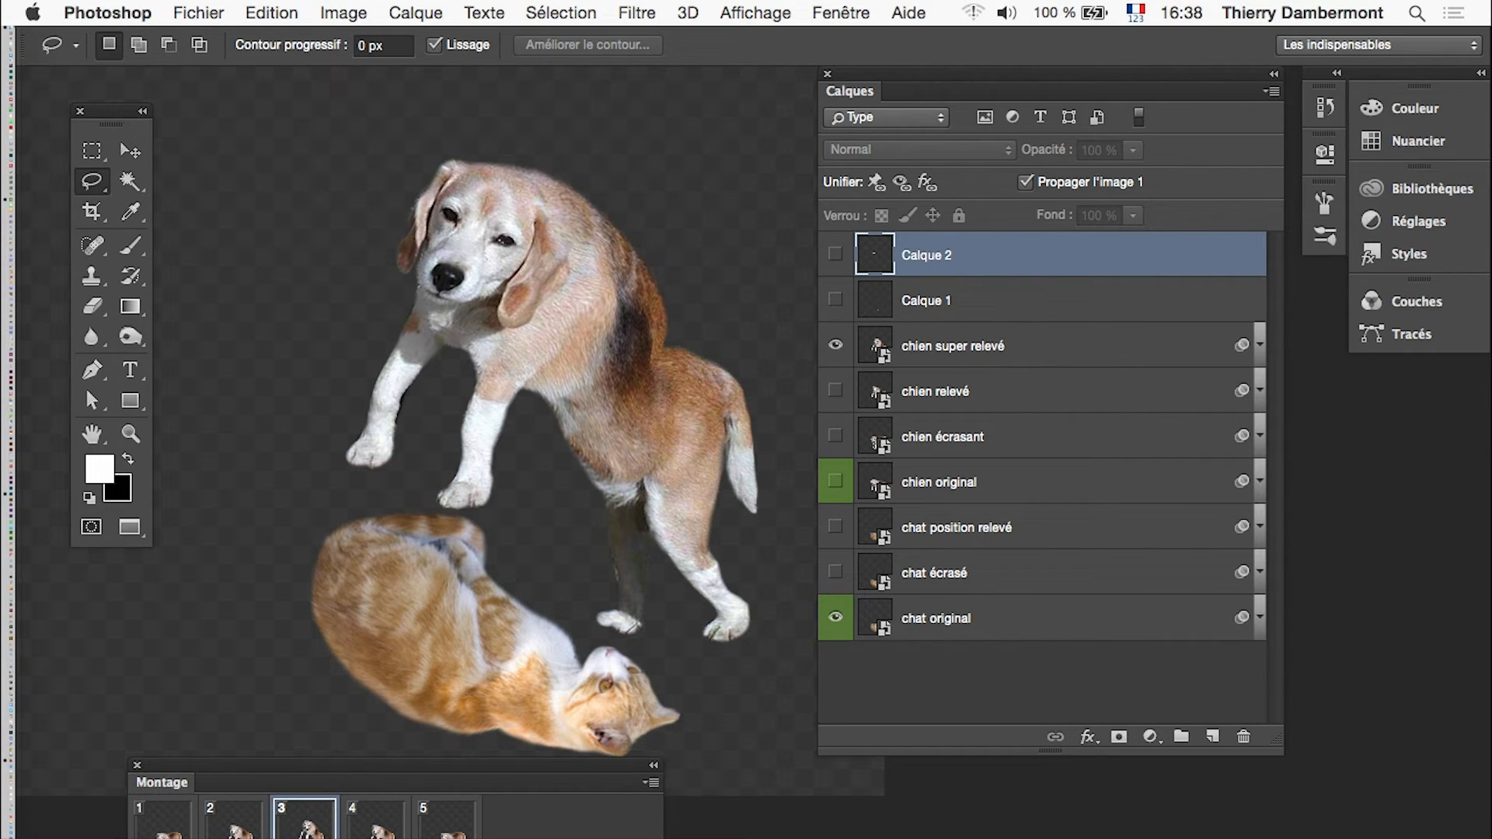
{"action": "left_click", "coordinate": [836, 256]}
Check frames 4 and 5, and play the animation to review both tongues.
{"action": "left_click", "coordinate": [376, 828]}
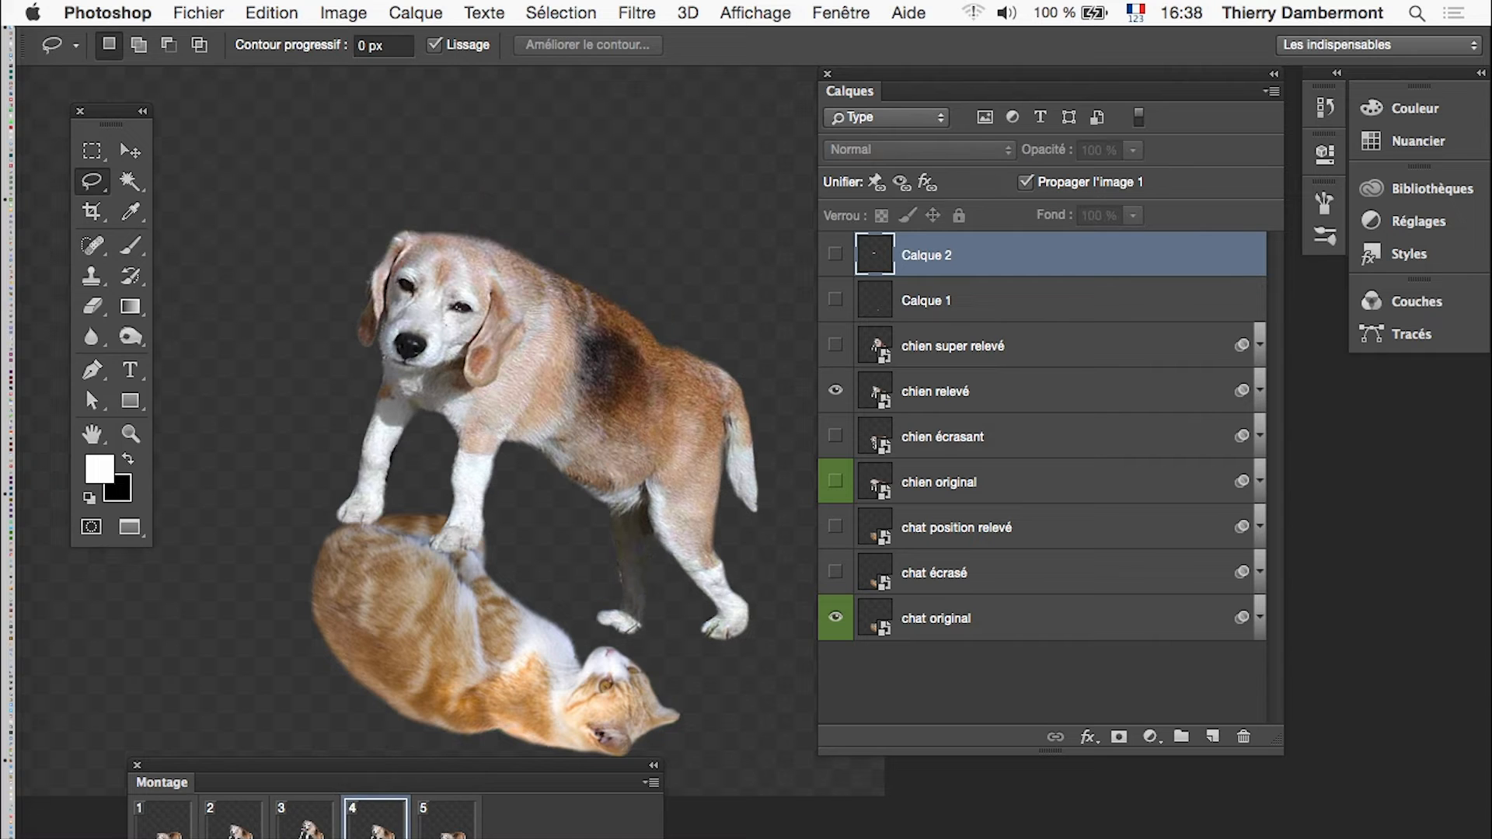
{"action": "left_click", "coordinate": [447, 828]}
{"action": "key", "text": "space"}
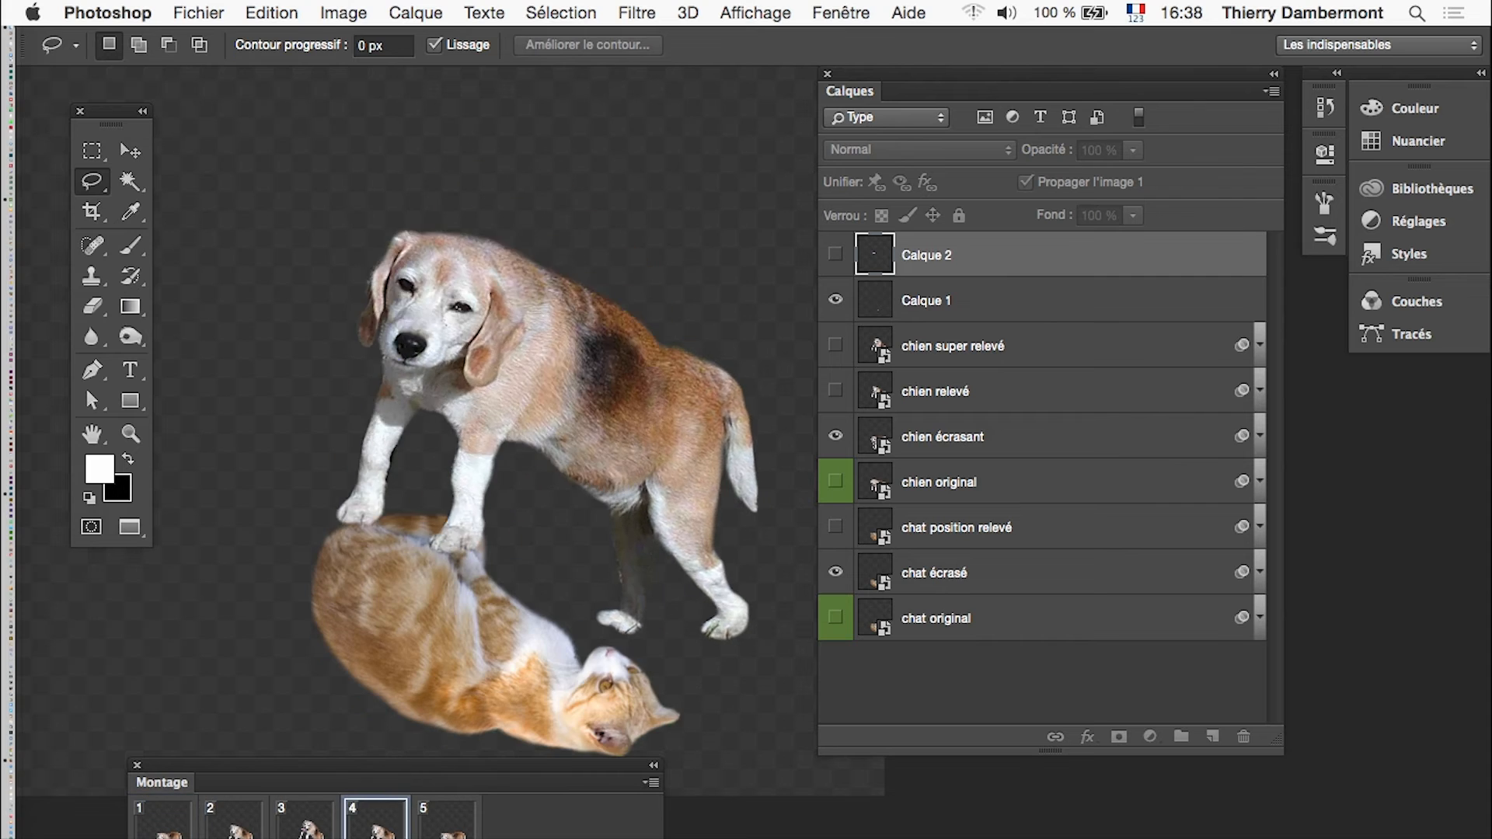
{"action": "key", "text": "space"}
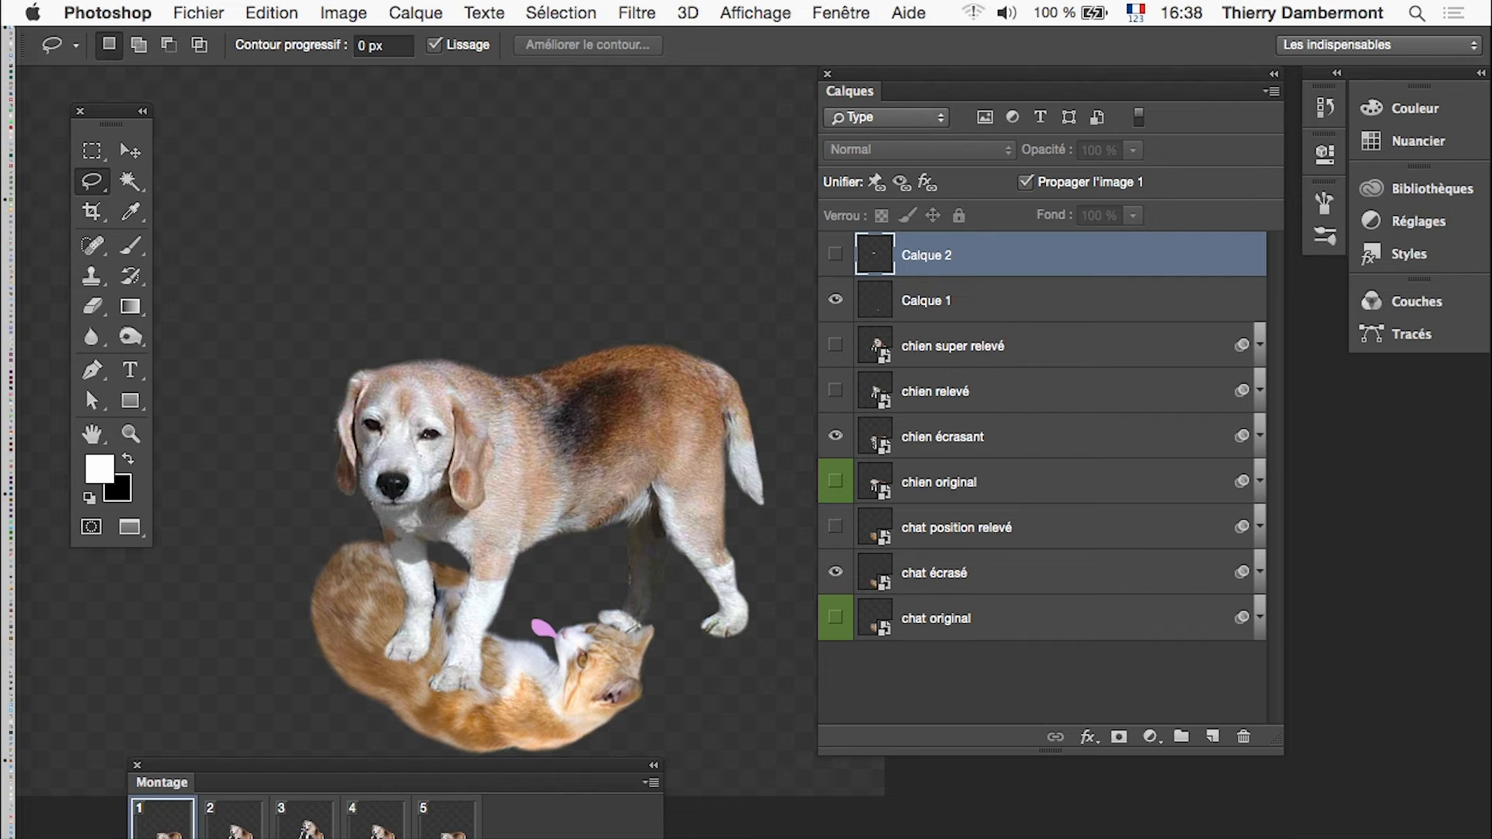
{"action": "key", "text": "space"}
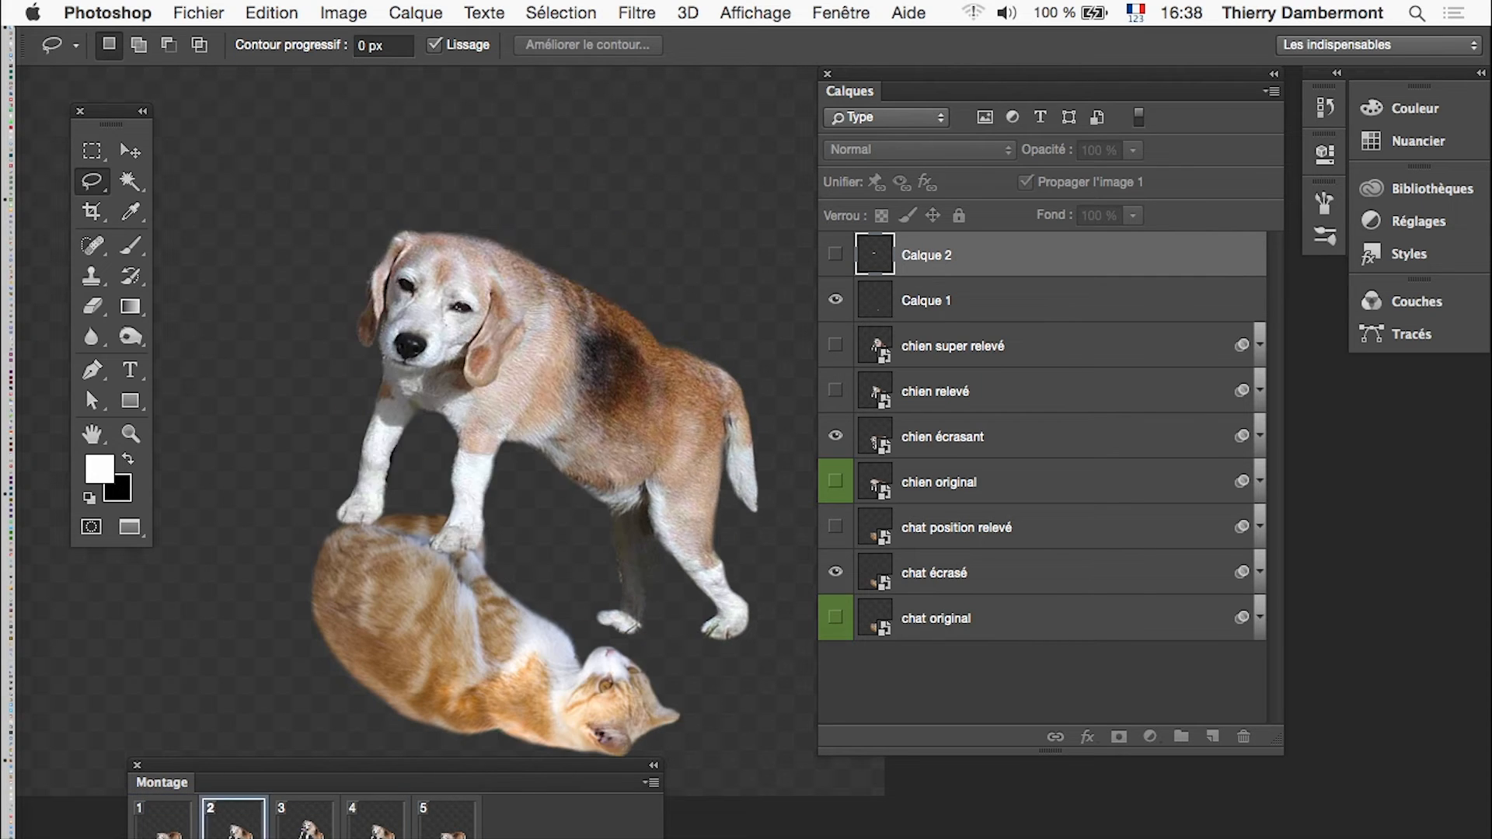
{"action": "key", "text": "space"}
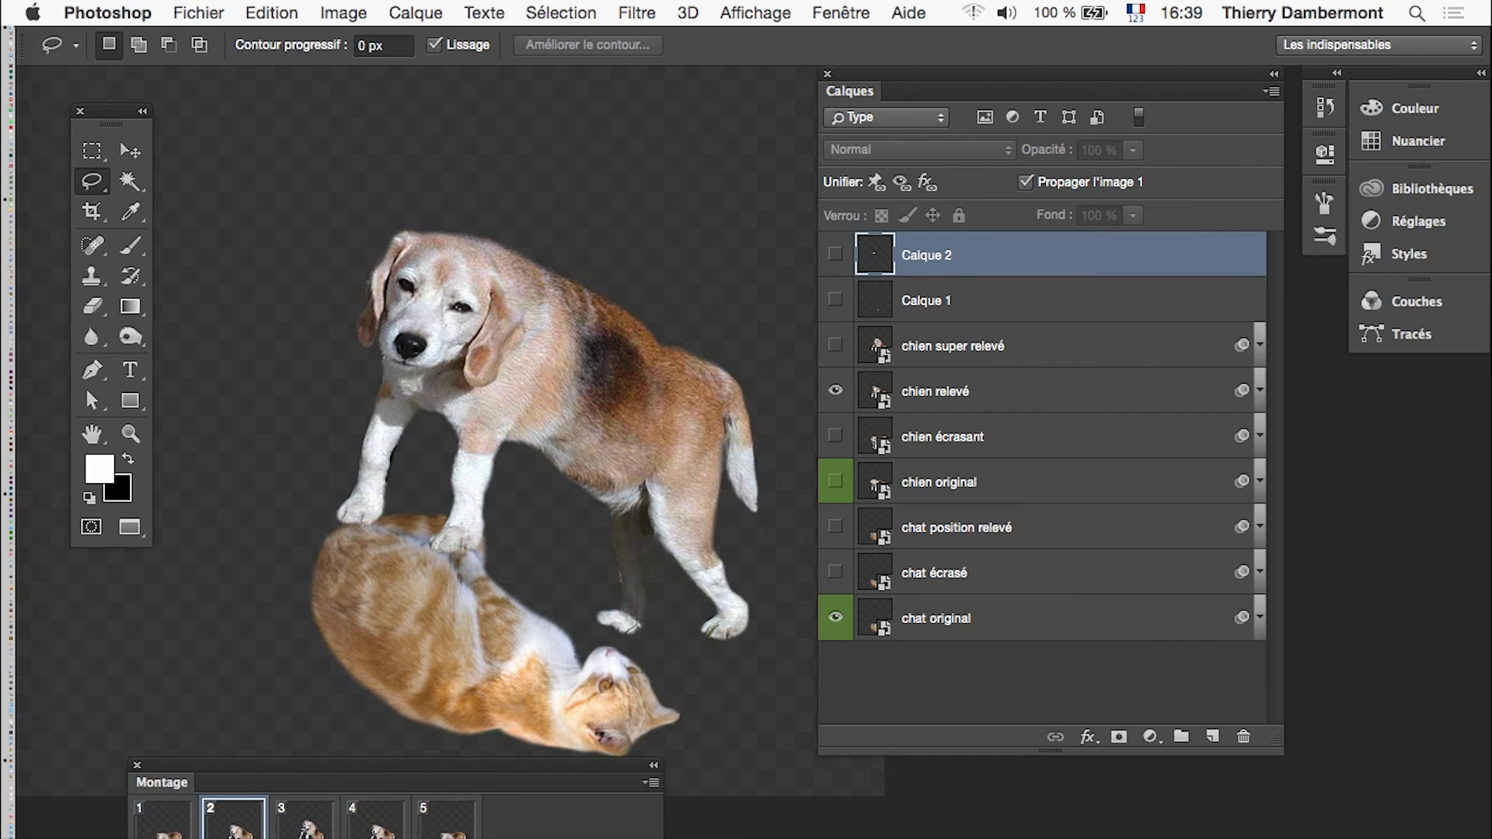
In frame 3, rotate the tongue on "Calque 2" about -49°, enlarge its height to about 172% and place it under the dog's nose.
{"action": "left_click", "coordinate": [323, 838]}
{"action": "left_click", "coordinate": [547, 834]}
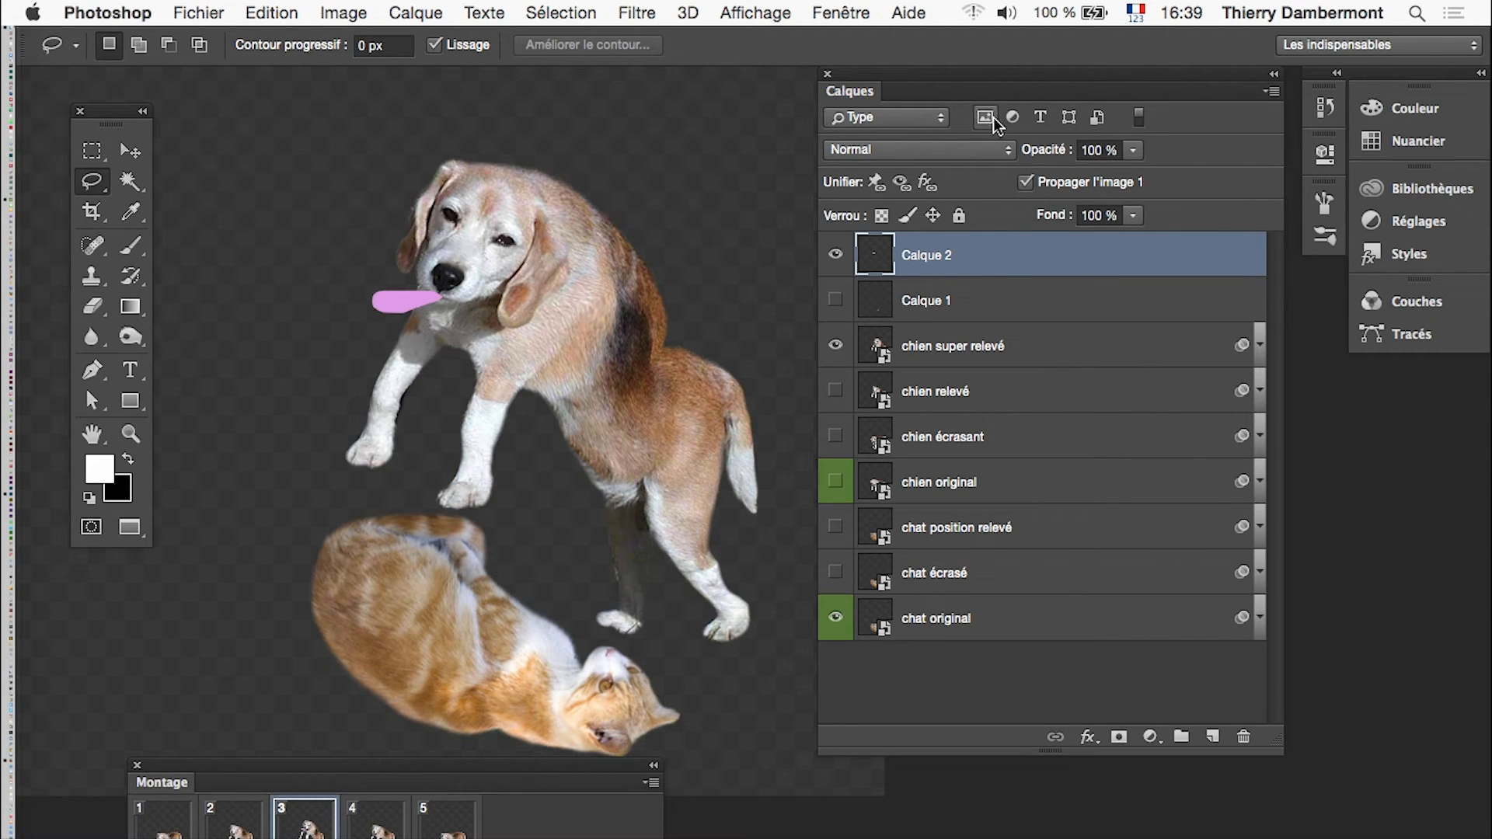
{"action": "key", "text": "super+t"}
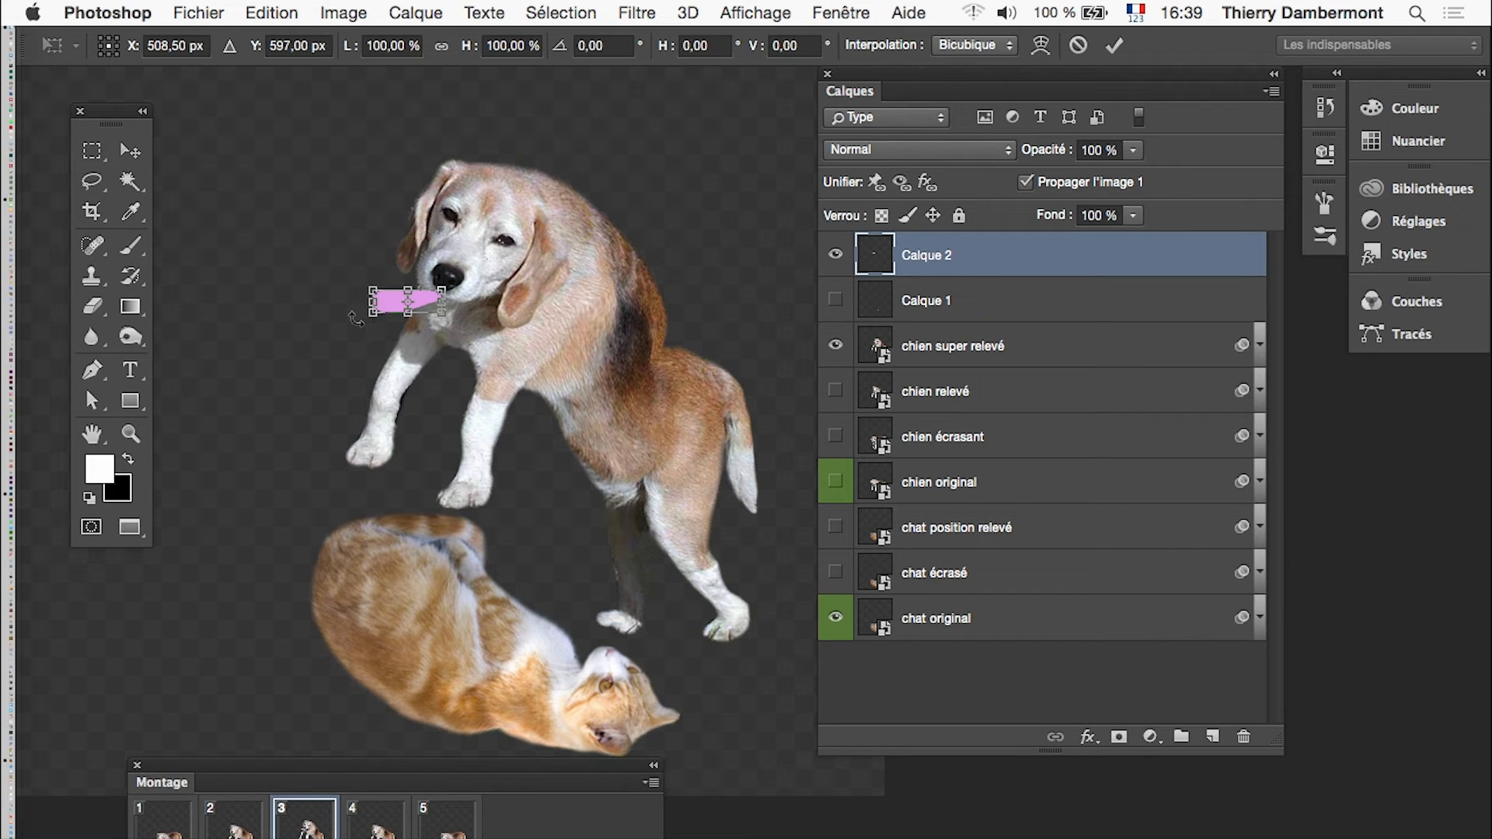
{"action": "left_click_drag", "start_coordinate": [356, 319], "coordinate": [424, 321]}
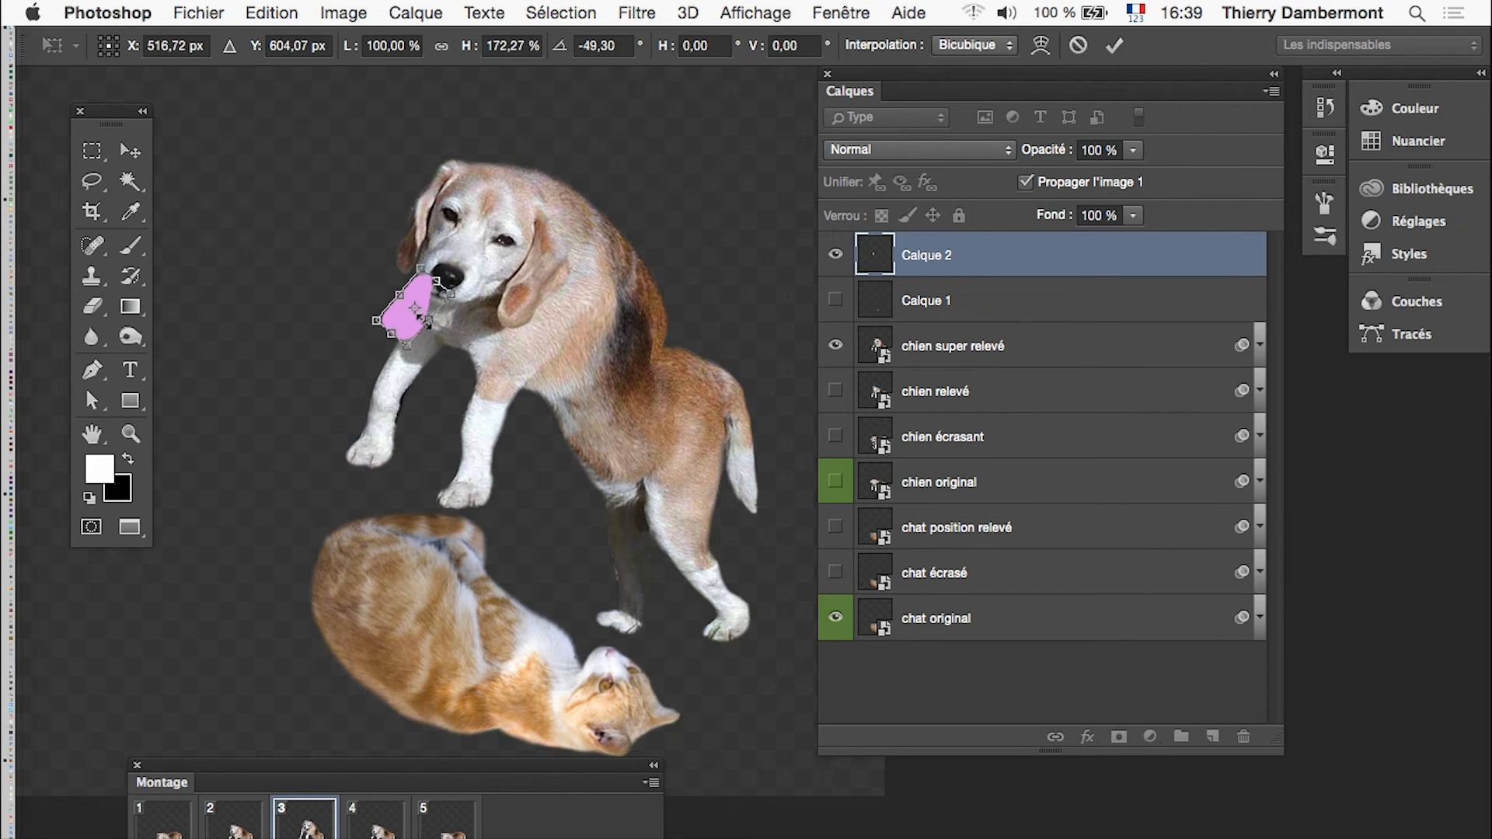
{"action": "scroll", "coordinate": [455, 318], "scroll_direction": "up", "scroll_amount": 2}
{"action": "left_click_drag", "start_coordinate": [417, 263], "coordinate": [425, 309]}
{"action": "scroll", "coordinate": [414, 334], "scroll_direction": "up", "scroll_amount": 3}
{"action": "key", "text": "Return"}
{"action": "key", "text": "l"}
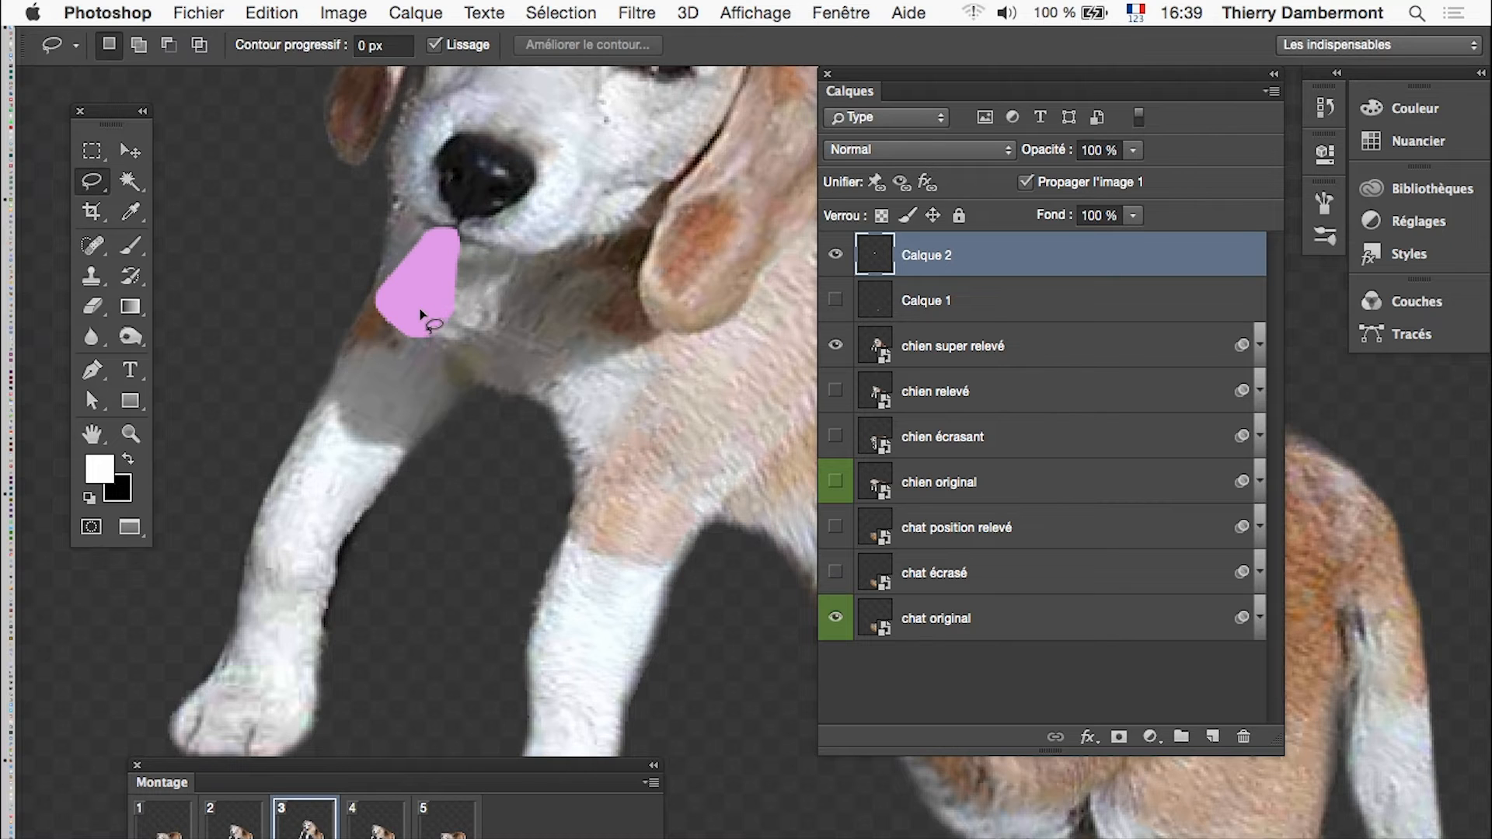
Hide the dog's tongue layer "Calque 2" in frame 3 and play the animation.
{"action": "left_click", "coordinate": [618, 532], "text": "alt"}
{"action": "left_click", "coordinate": [835, 254]}
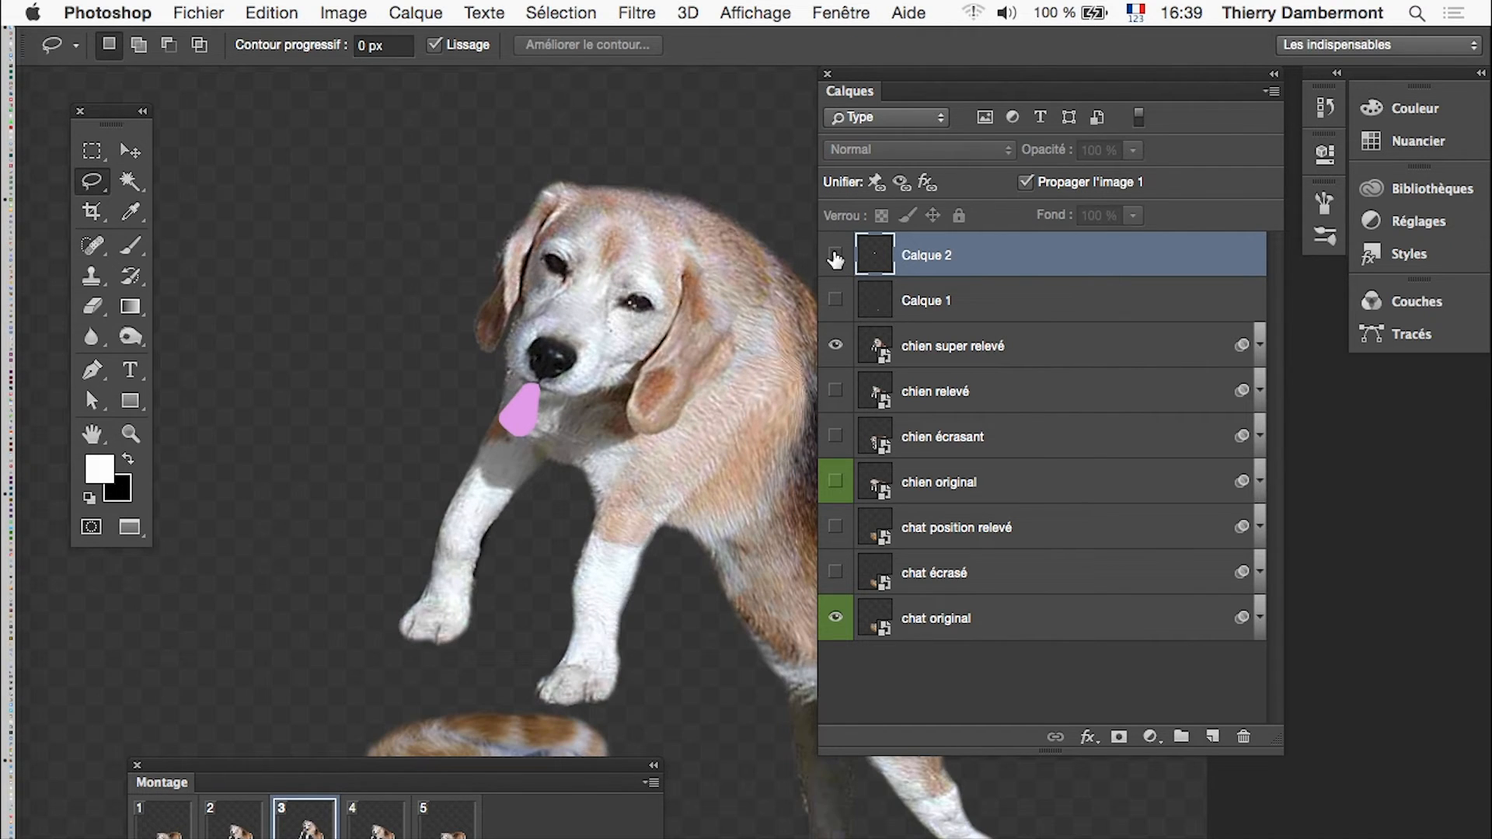
{"action": "key", "text": "space"}
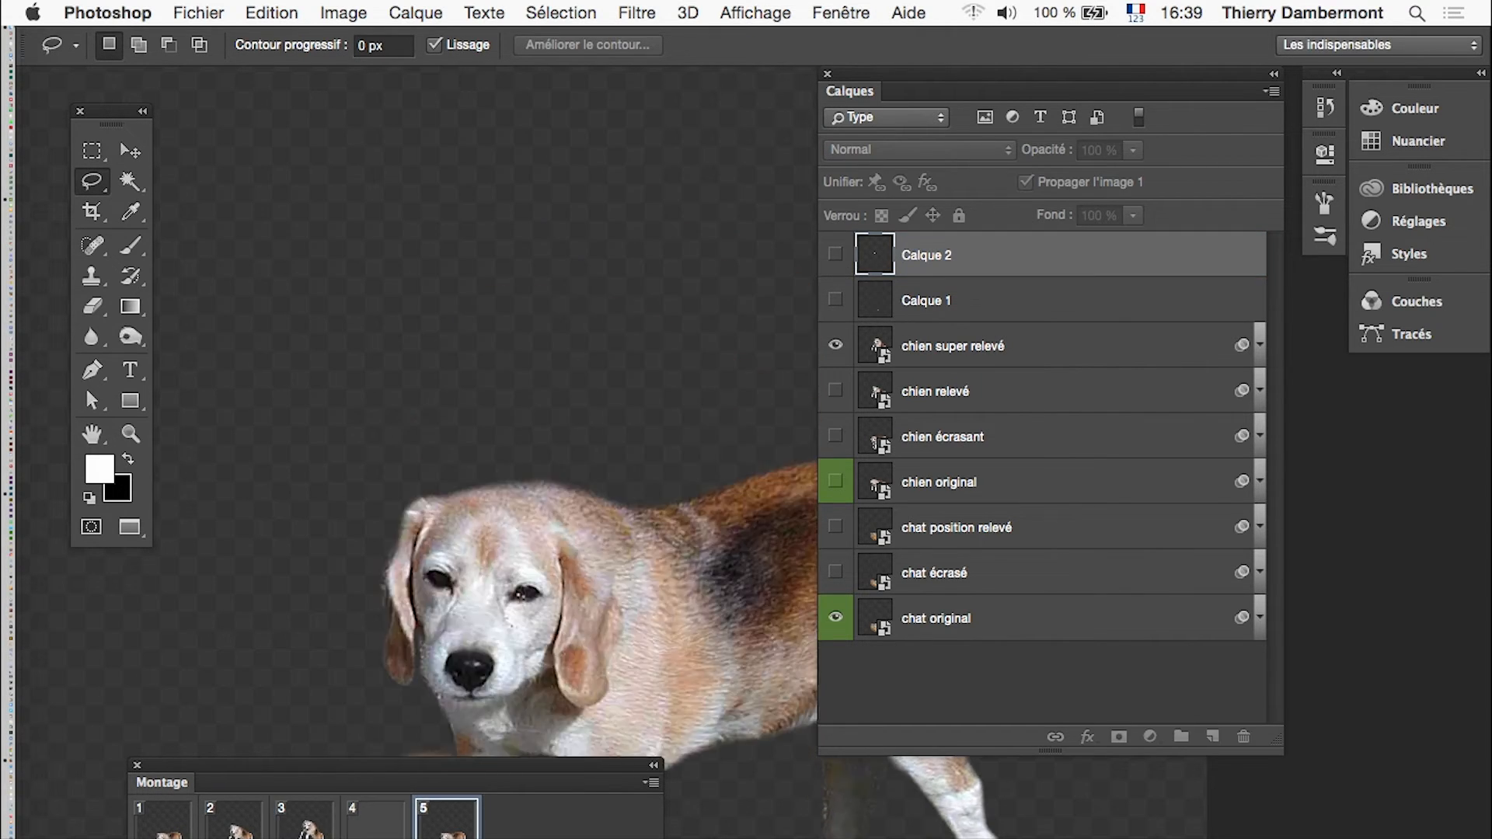
{"action": "left_click_drag", "start_coordinate": [615, 638], "coordinate": [482, 435]}
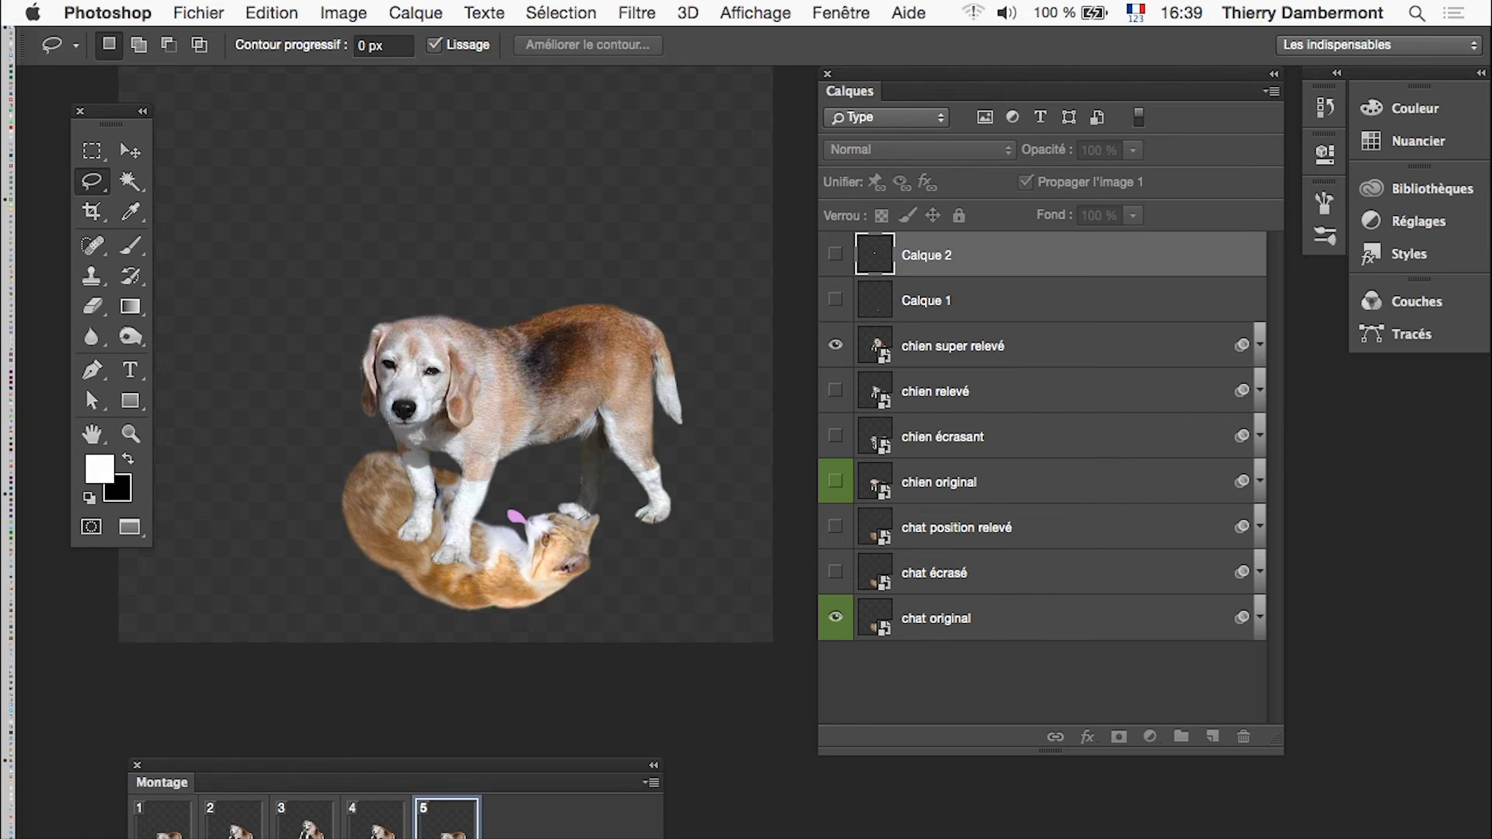
{"action": "key", "text": "space"}
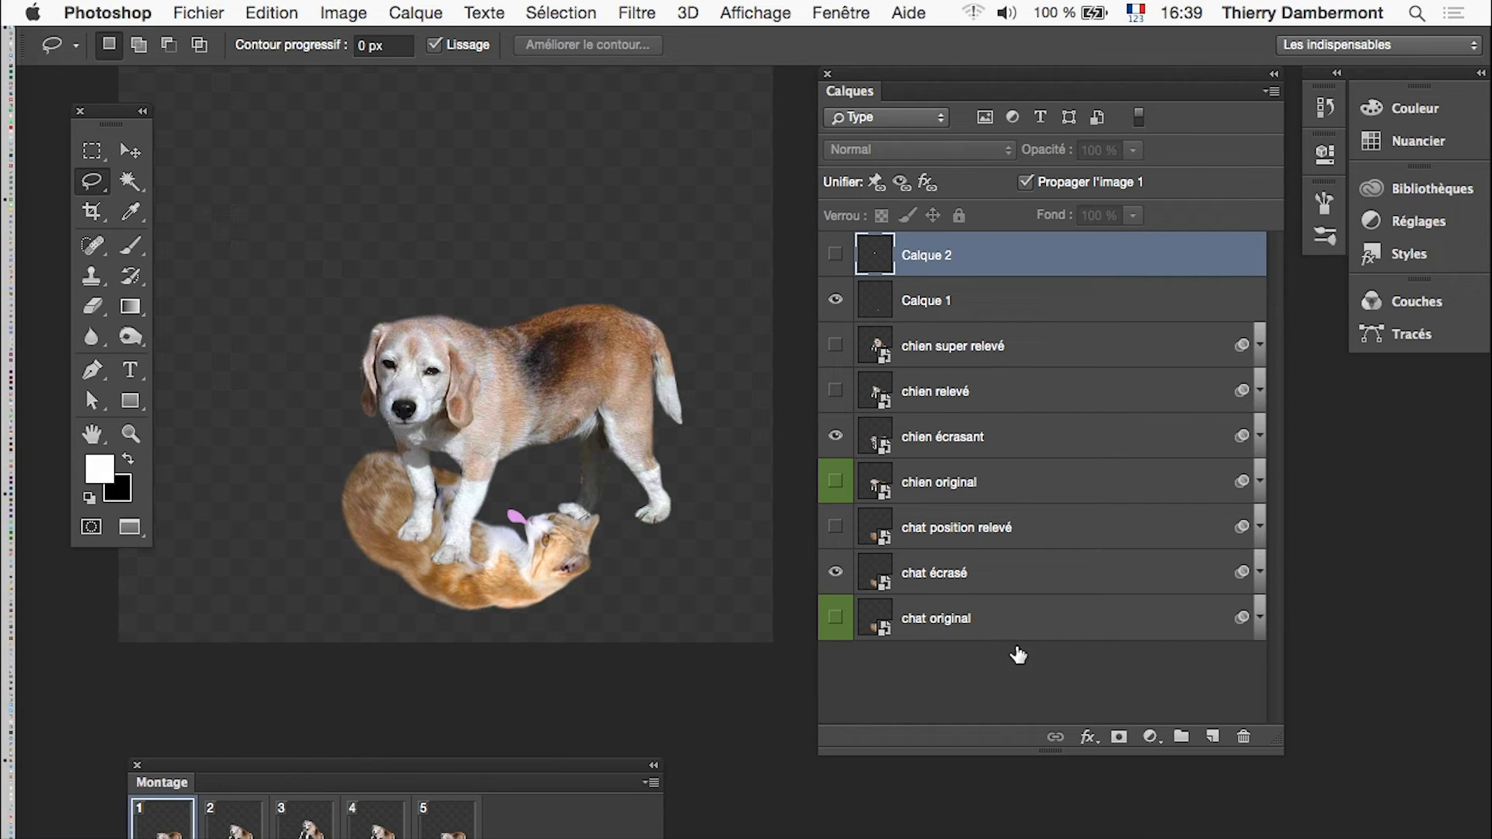
Group all layers from "Calque 2" down to "chat original" and play the animation.
{"action": "left_click", "coordinate": [1015, 622], "text": "shift"}
{"action": "left_click", "coordinate": [1271, 91]}
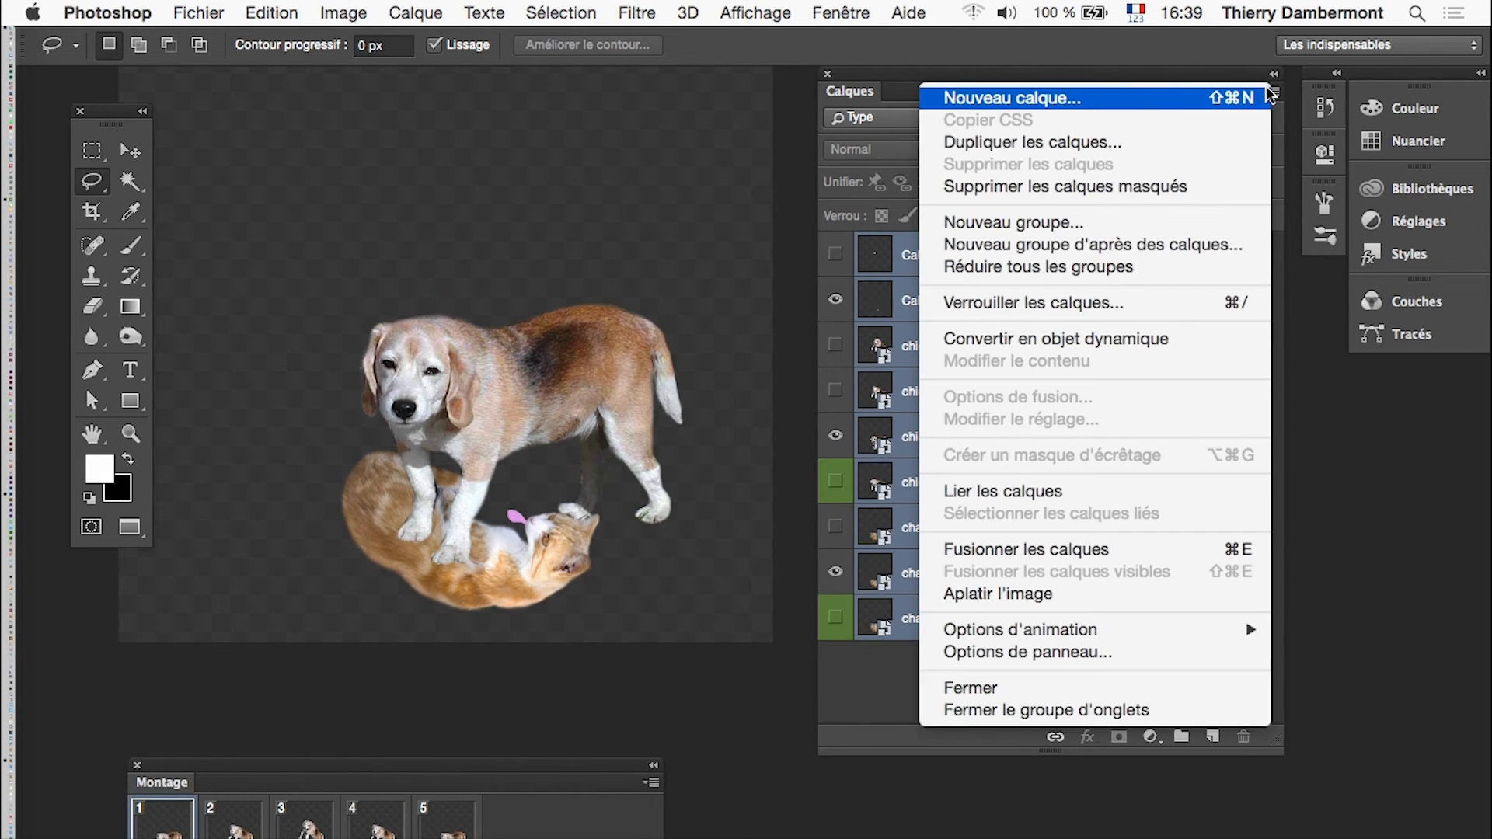
{"action": "left_click", "coordinate": [1088, 245]}
{"action": "left_click", "coordinate": [965, 424]}
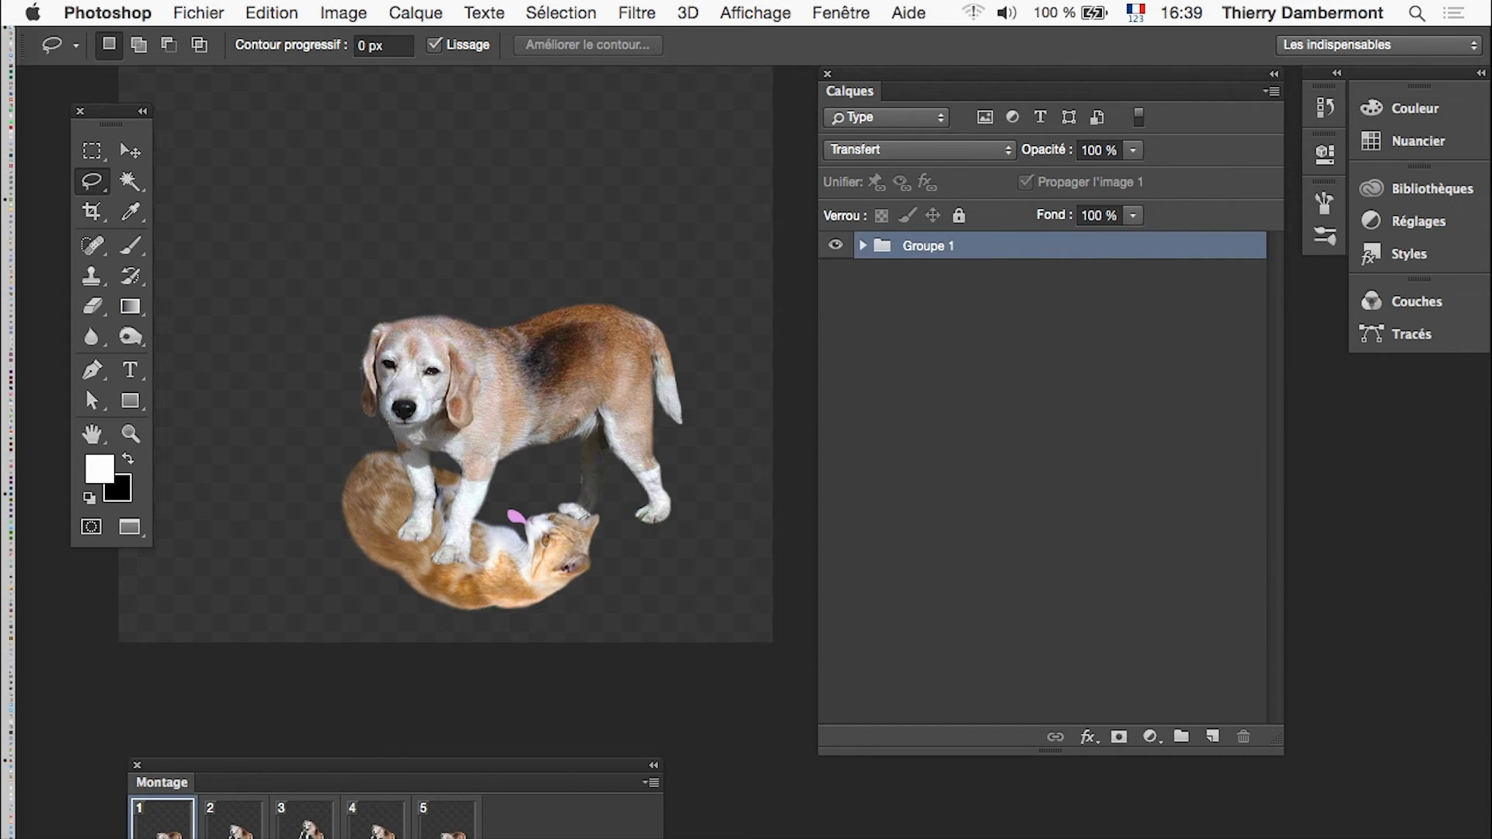
{"action": "key", "text": "space"}
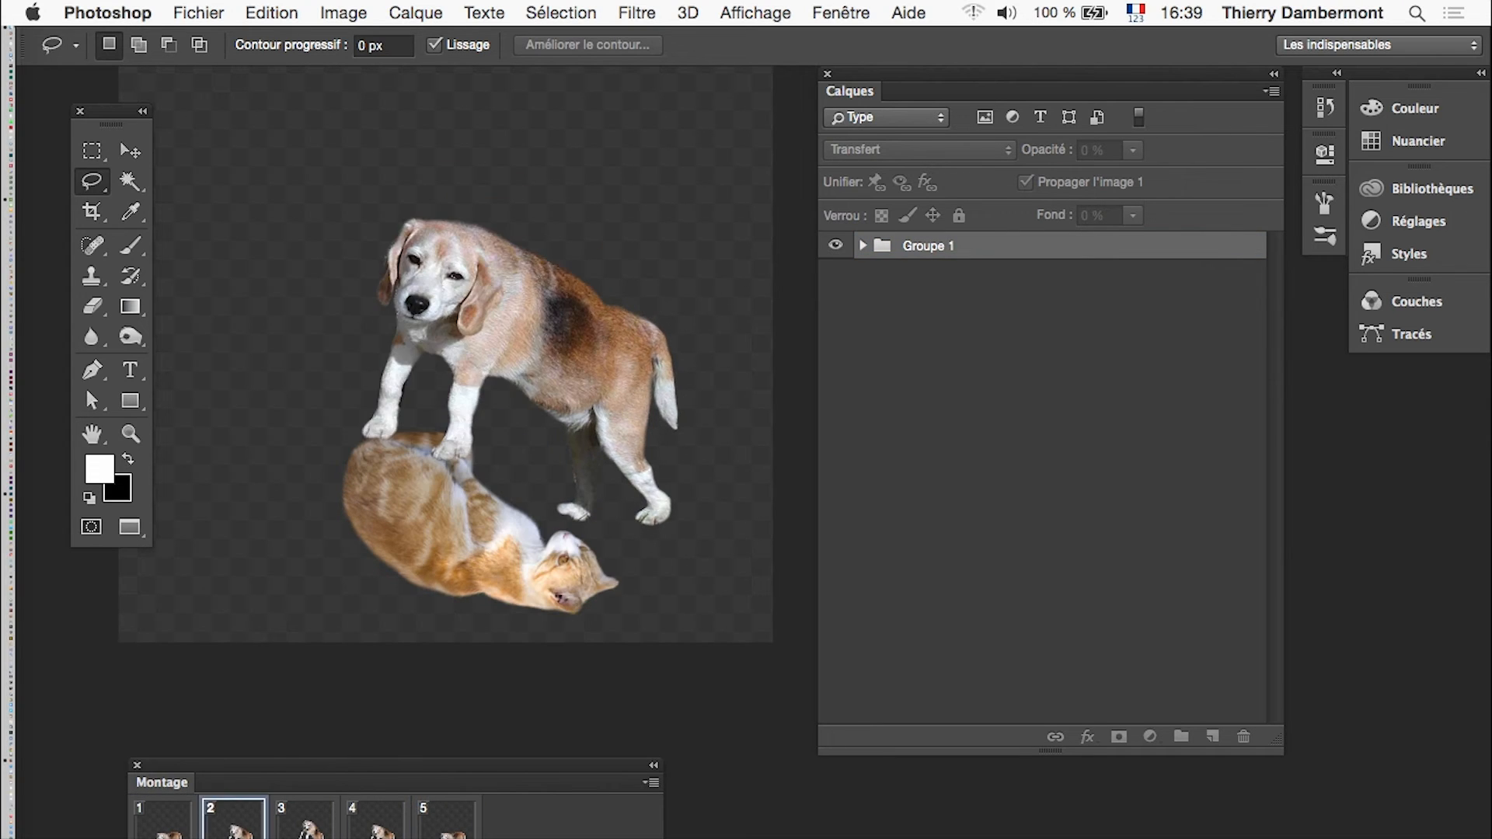
{"action": "key", "text": "space"}
{"action": "left_click", "coordinate": [592, 568], "text": "alt"}
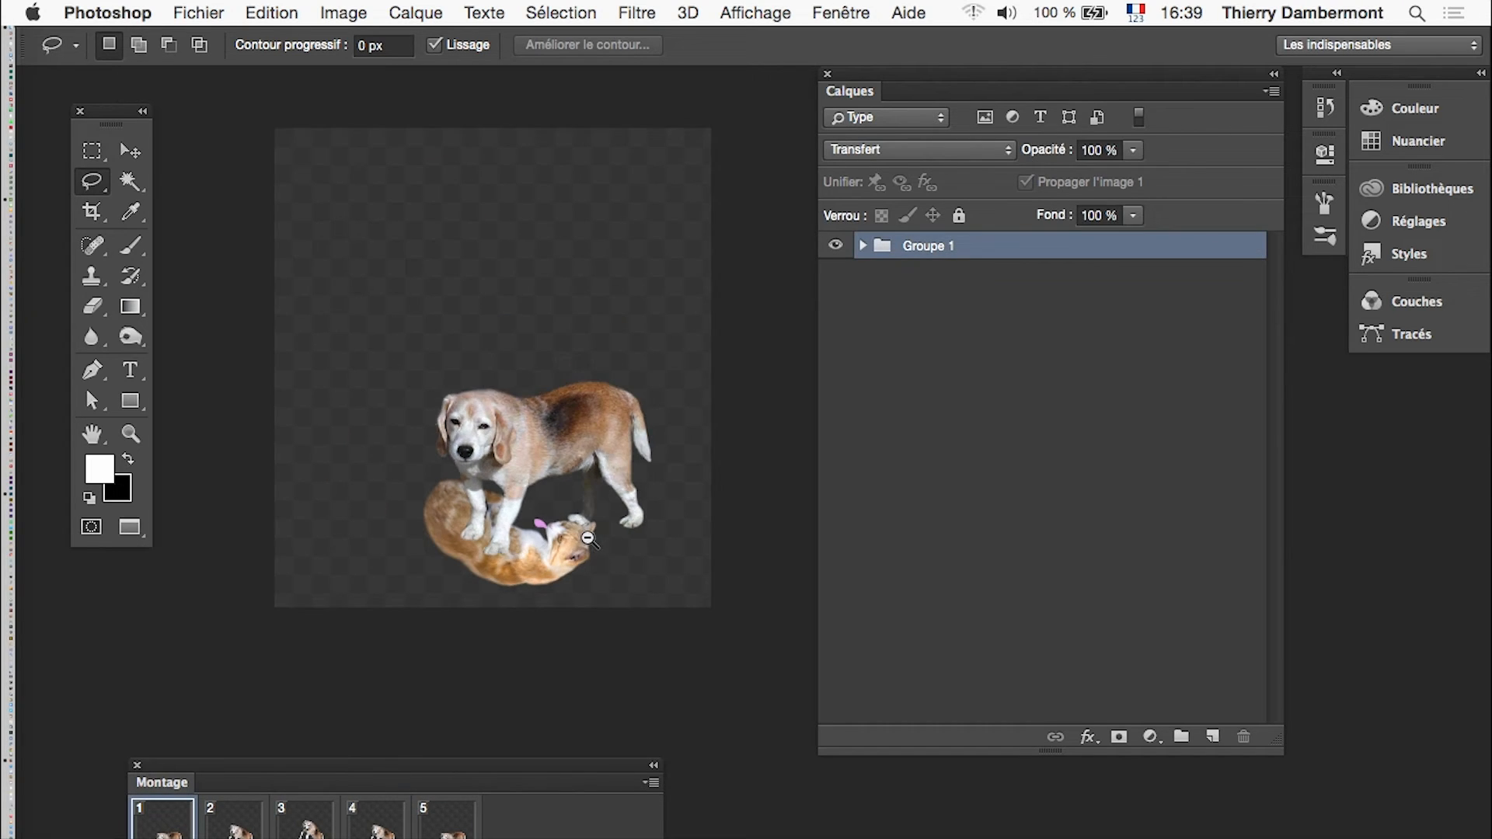
{"action": "left_click", "coordinate": [588, 541], "text": "alt"}
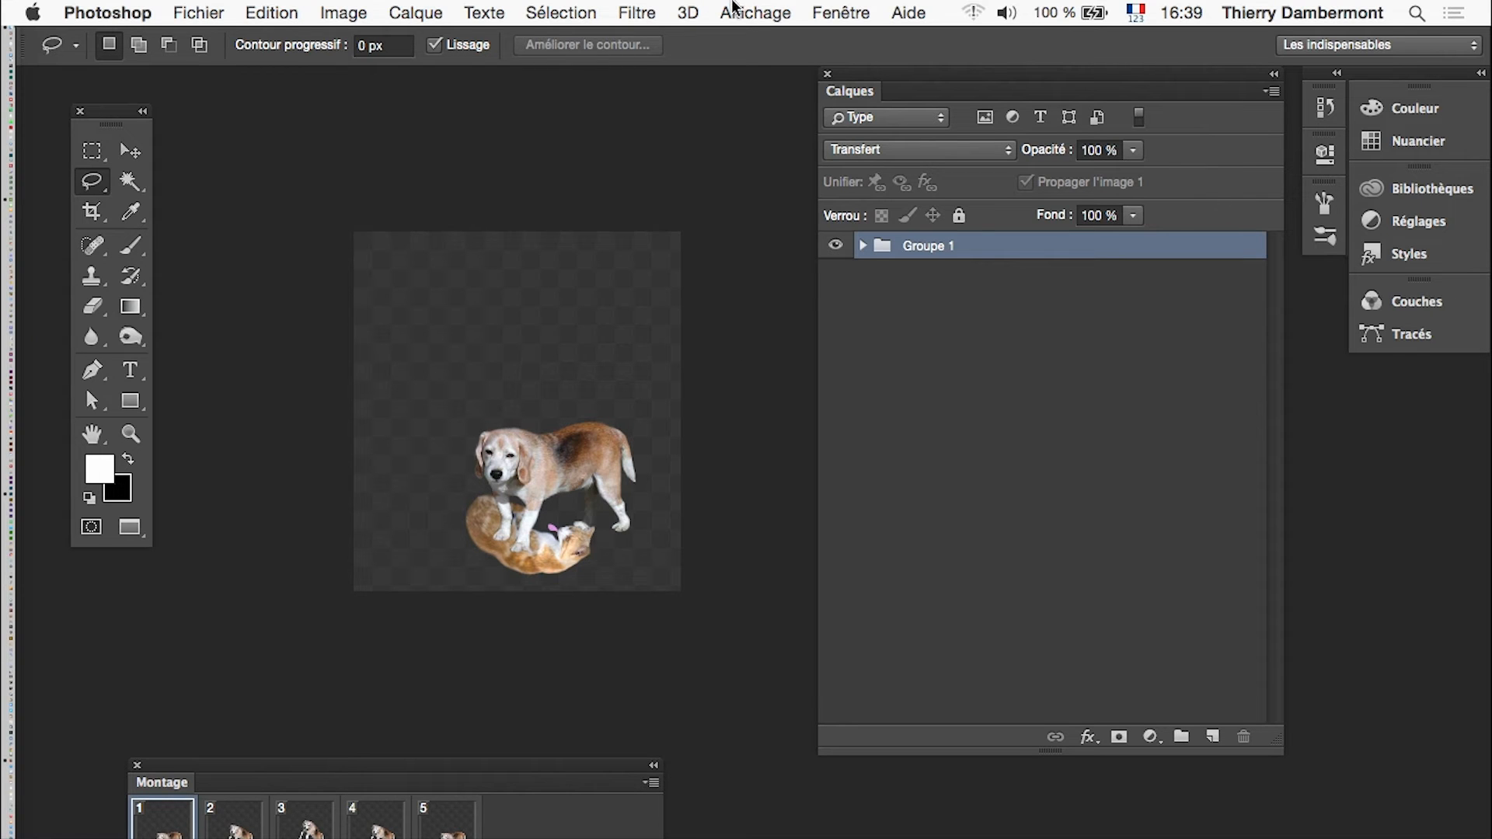
Open the blue boxing ring JPEG, BoxRing_001, from the folder "animation marionnette".
{"action": "left_click", "coordinate": [200, 9]}
{"action": "left_click", "coordinate": [200, 59]}
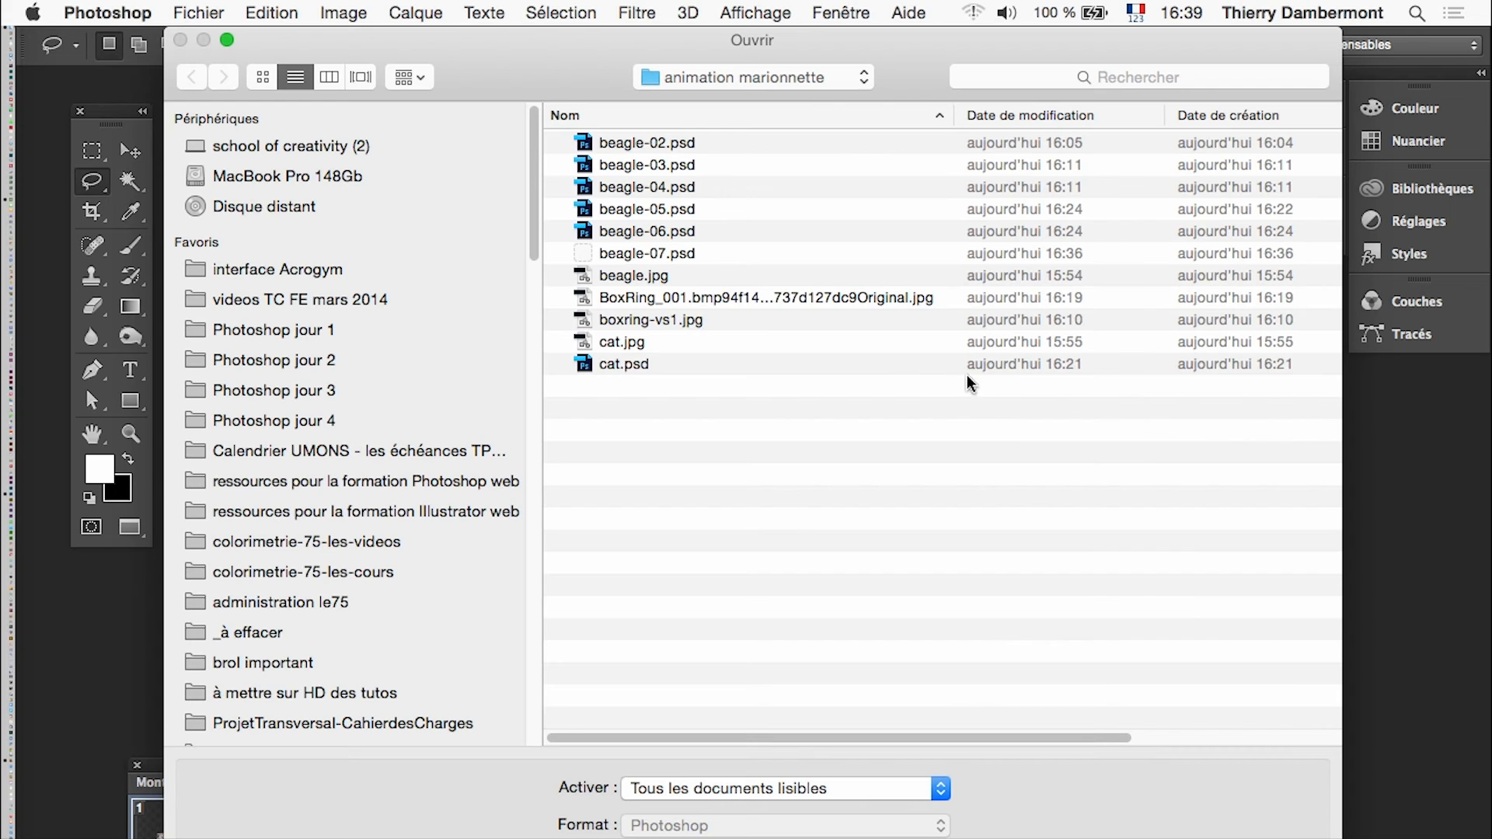
{"action": "left_click", "coordinate": [1041, 116]}
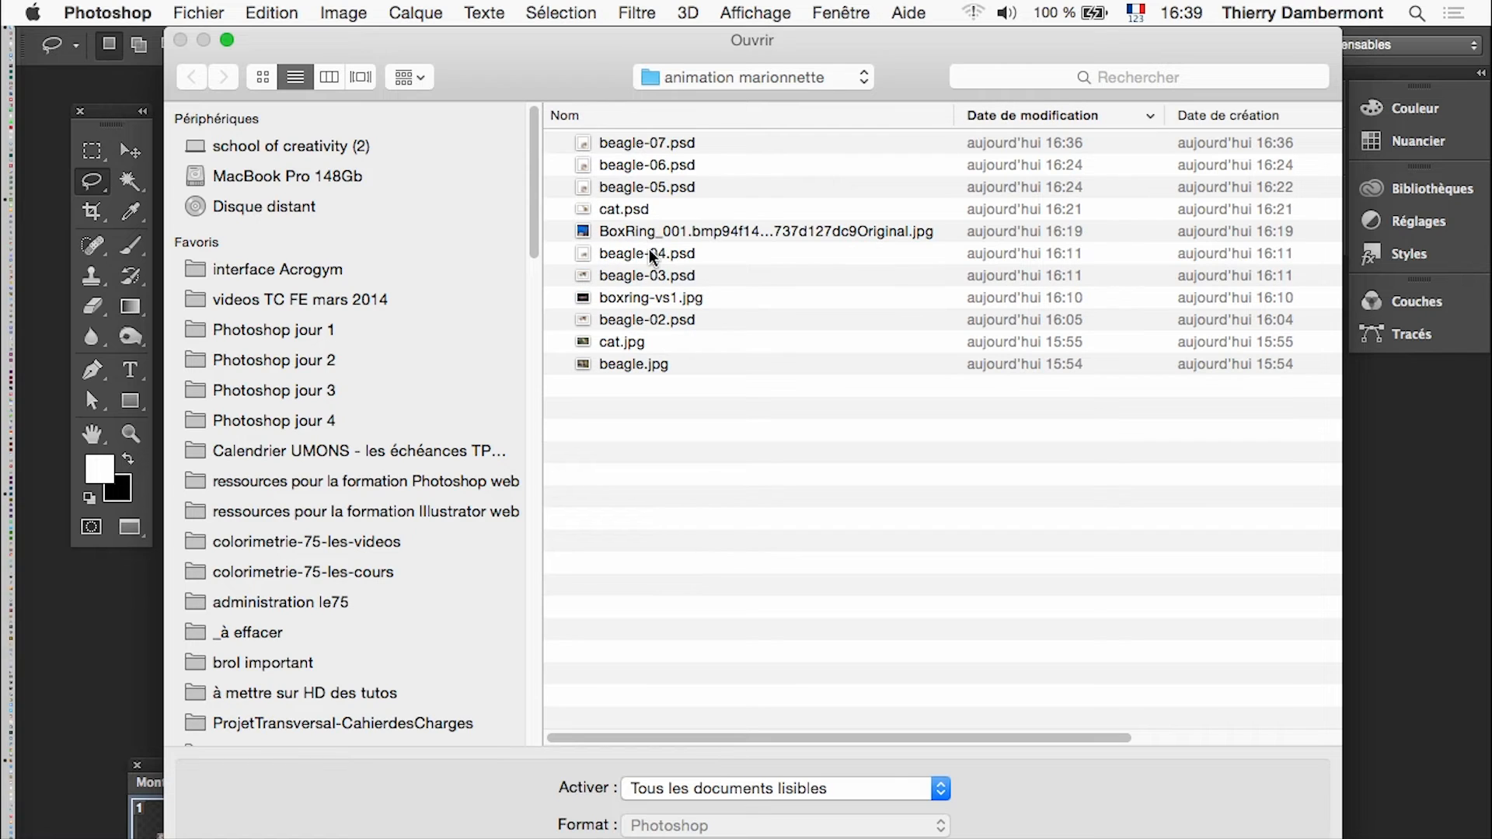
{"action": "left_click", "coordinate": [652, 230]}
{"action": "left_click", "coordinate": [262, 76]}
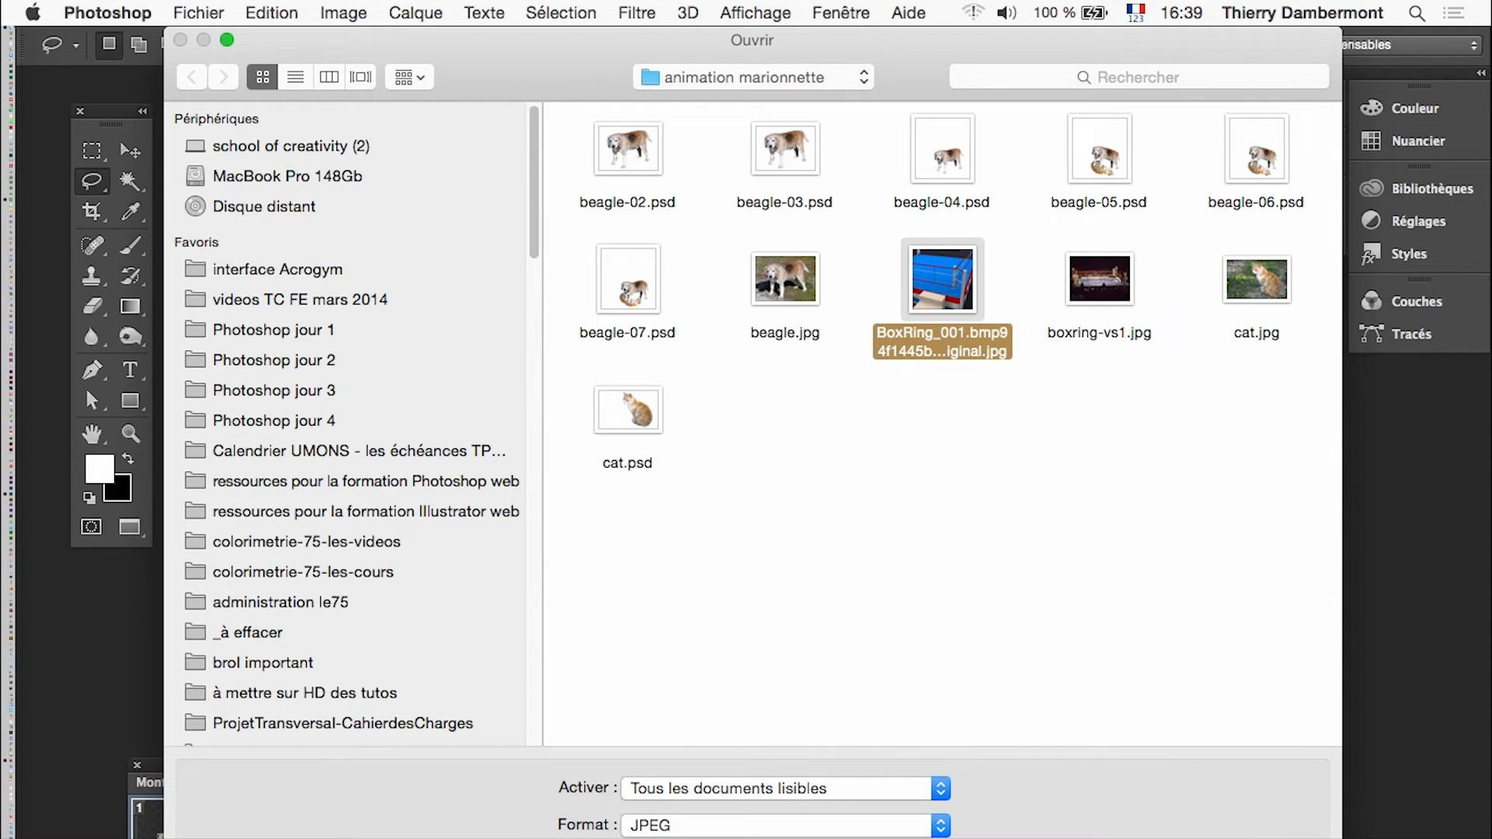
{"action": "key", "text": "Return"}
{"action": "left_click", "coordinate": [1242, 724]}
{"action": "key", "text": "l"}
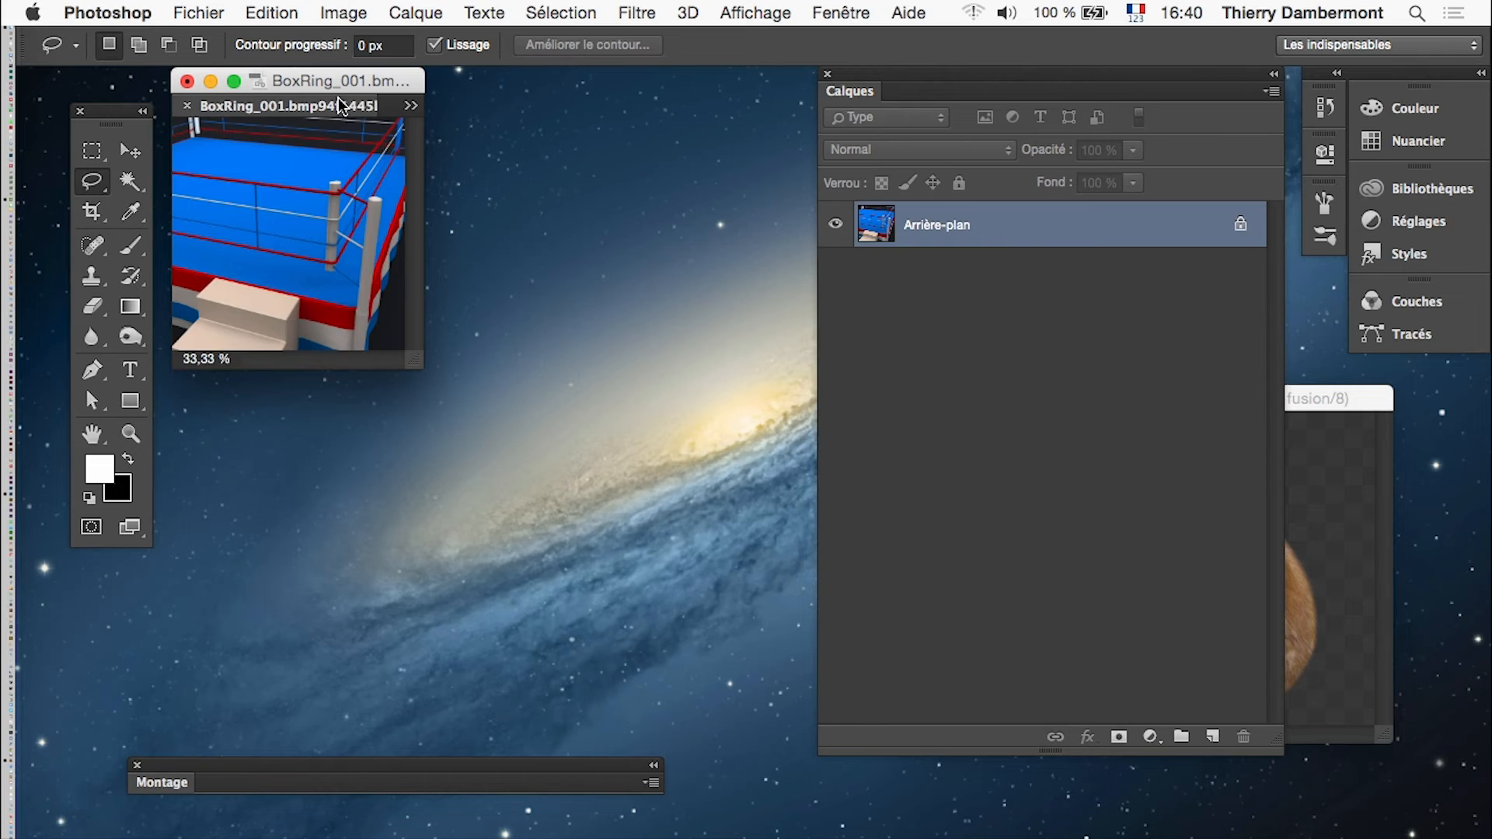
Separate the boxing ring image into its own floating window and check its image size.
{"action": "left_click_drag", "start_coordinate": [340, 105], "coordinate": [714, 210]}
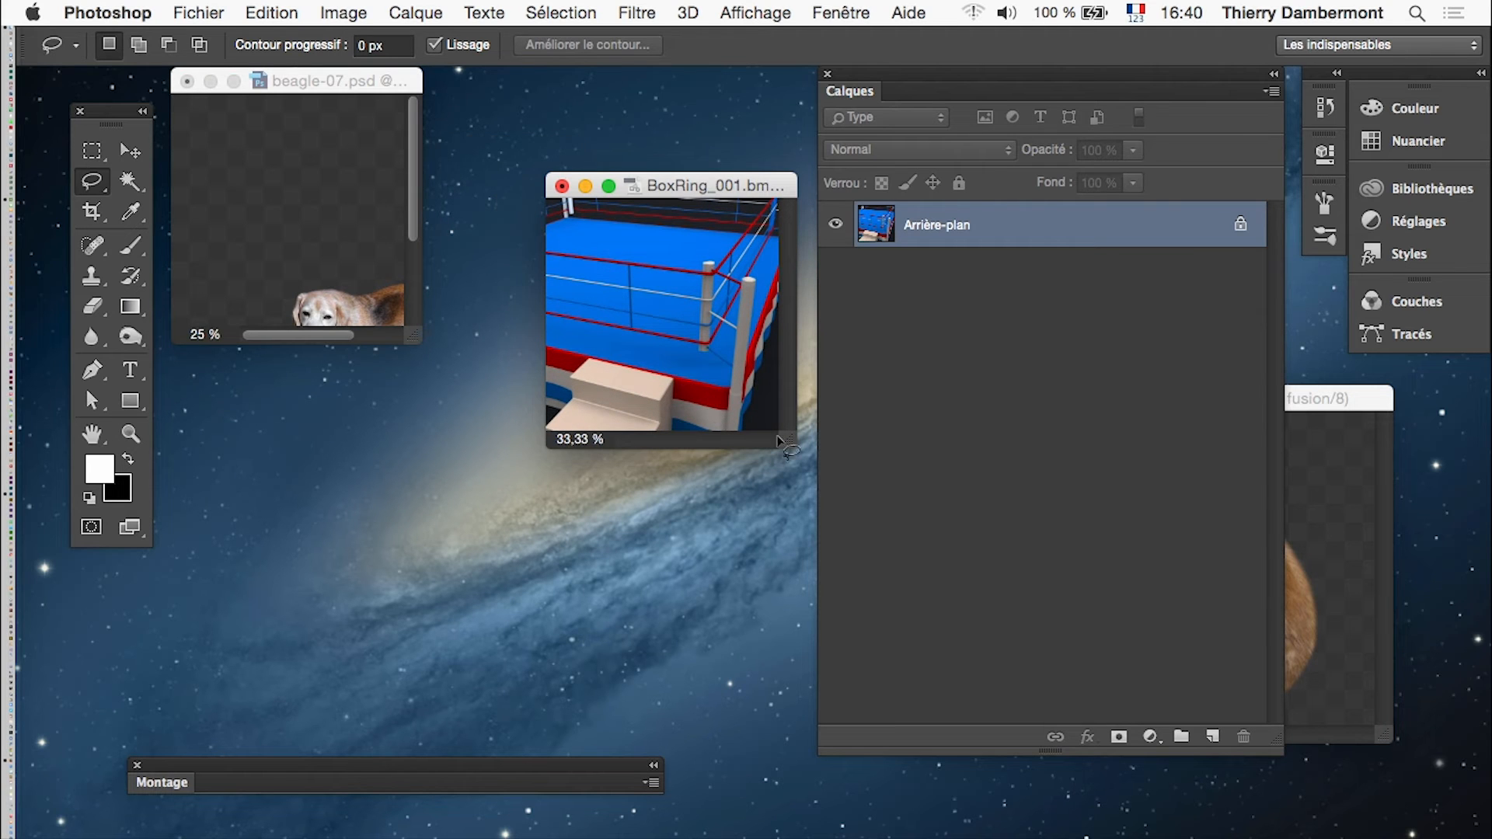
{"action": "left_click", "coordinate": [343, 12]}
{"action": "left_click", "coordinate": [408, 192]}
{"action": "left_click", "coordinate": [1133, 702]}
{"action": "left_click", "coordinate": [637, 309], "text": "alt"}
{"action": "left_click", "coordinate": [637, 310], "text": "alt"}
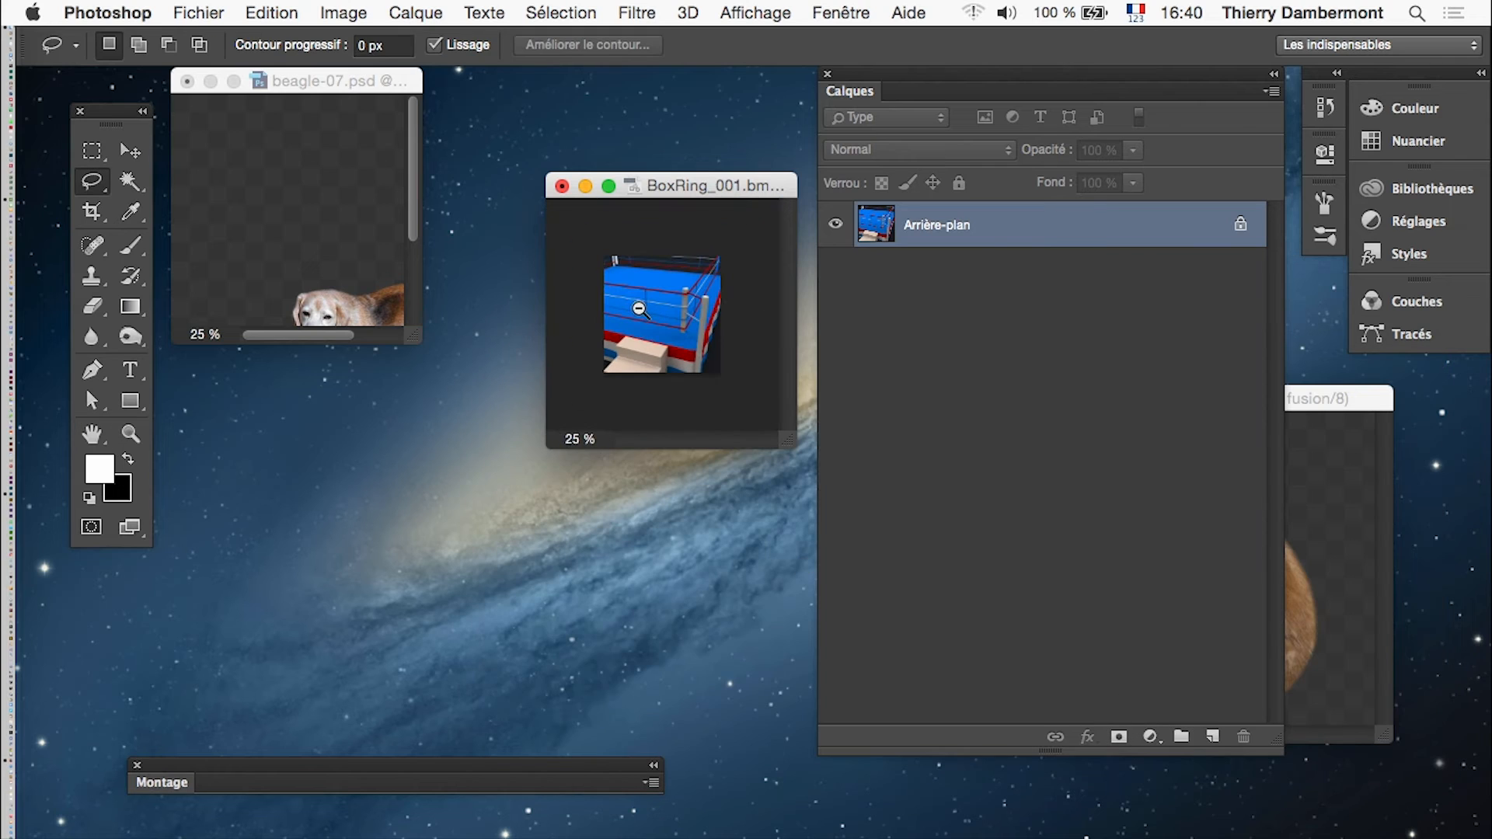
Copy the group "Groupe 1" from beagle-07.psd into the boxing ring image and display the image in full-screen mode.
{"action": "left_click", "coordinate": [313, 78]}
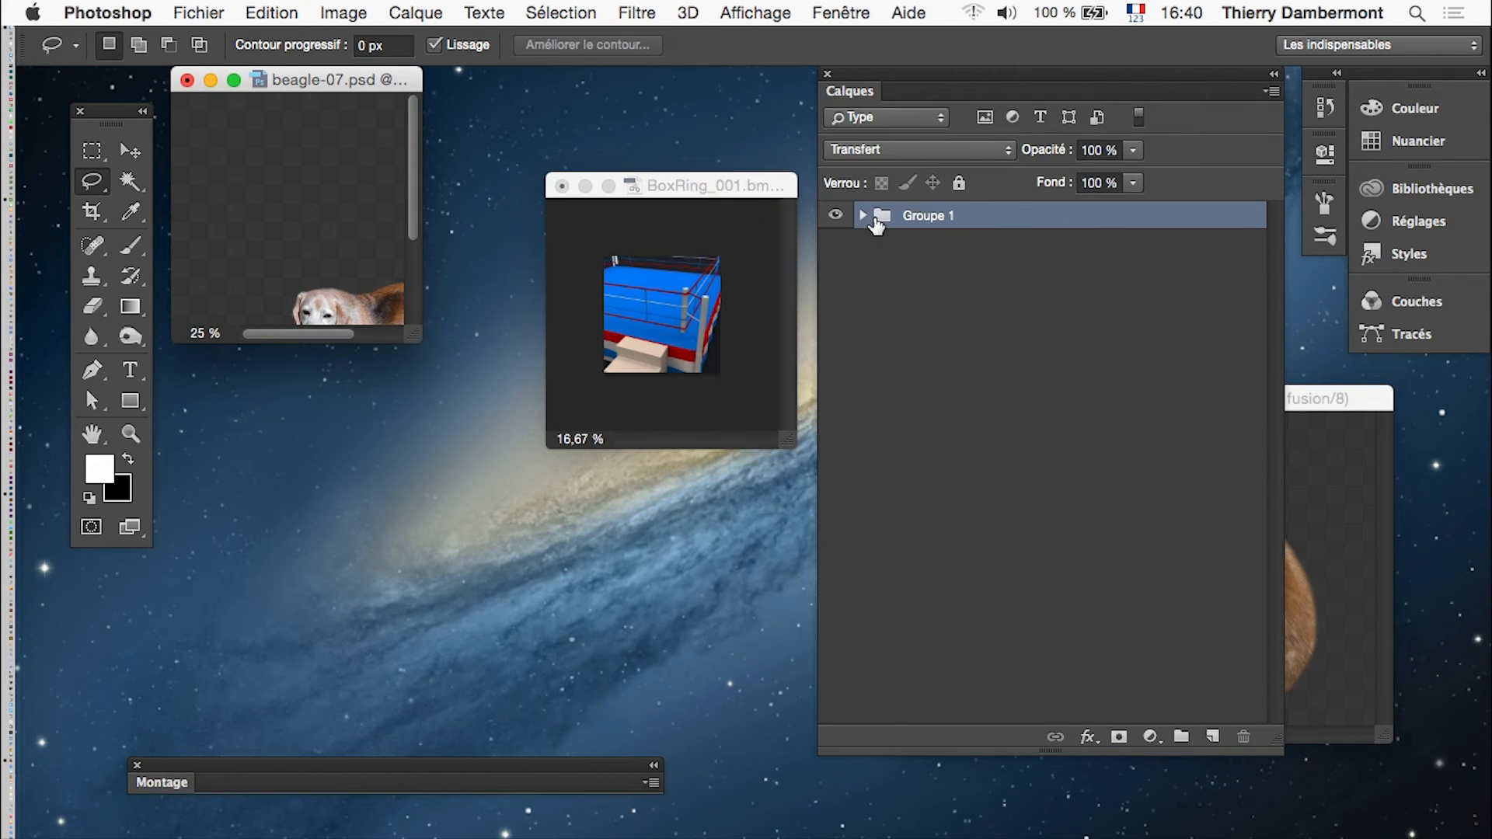
{"action": "left_click_drag", "start_coordinate": [876, 225], "coordinate": [699, 289]}
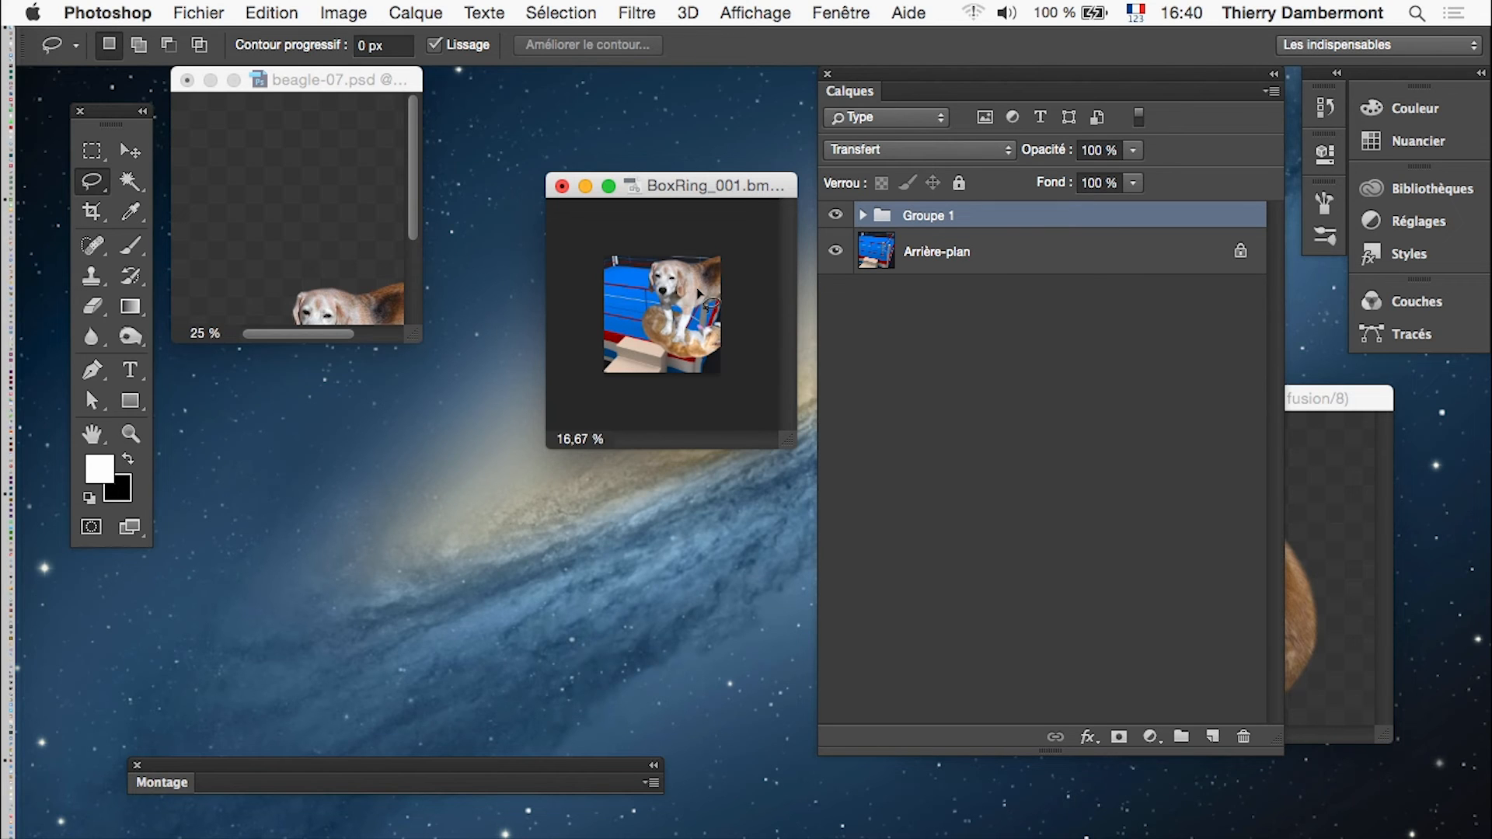
{"action": "key", "text": "f"}
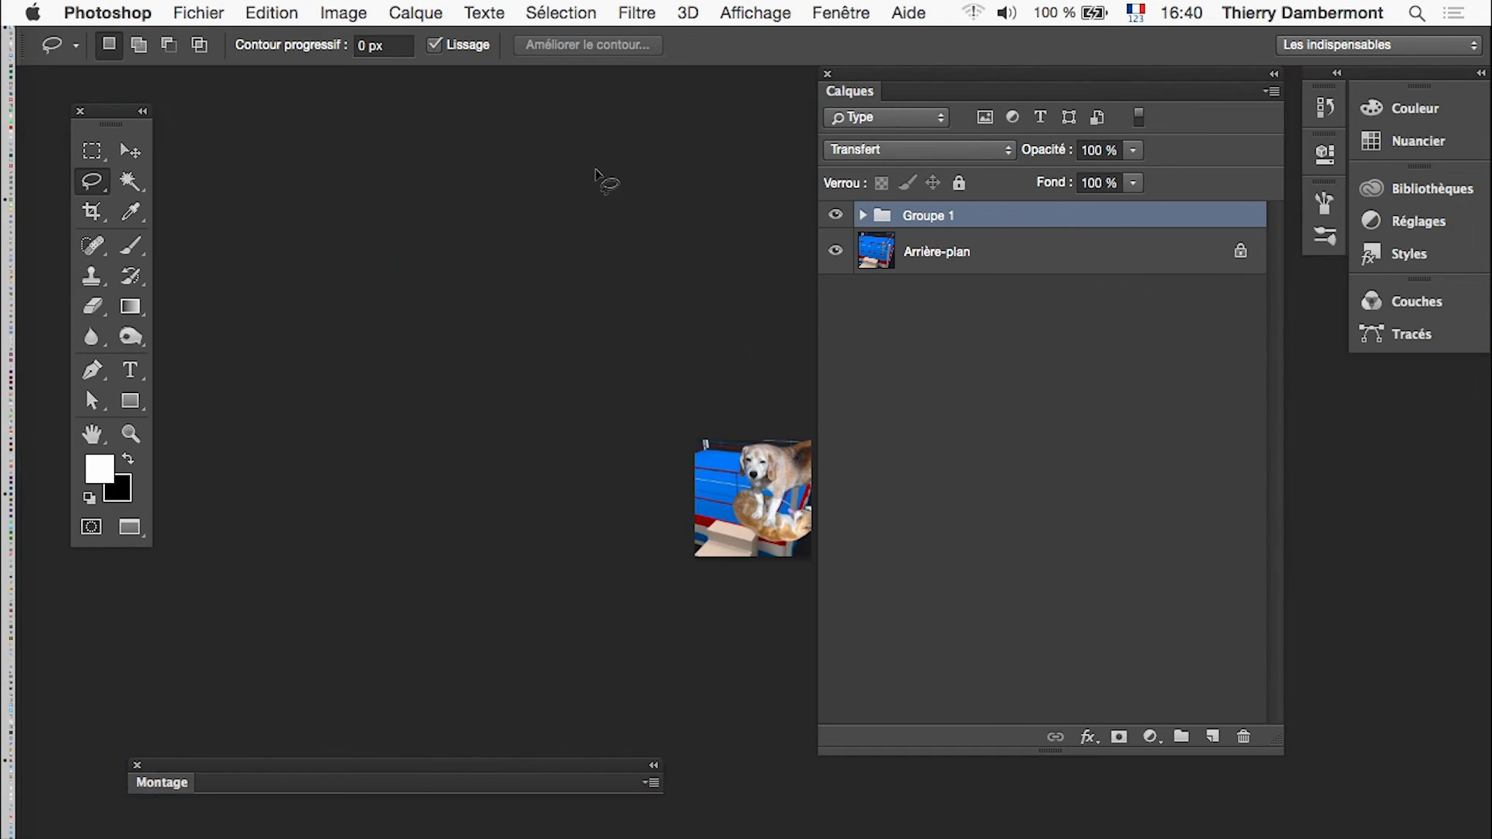
{"action": "left_click", "coordinate": [92, 434]}
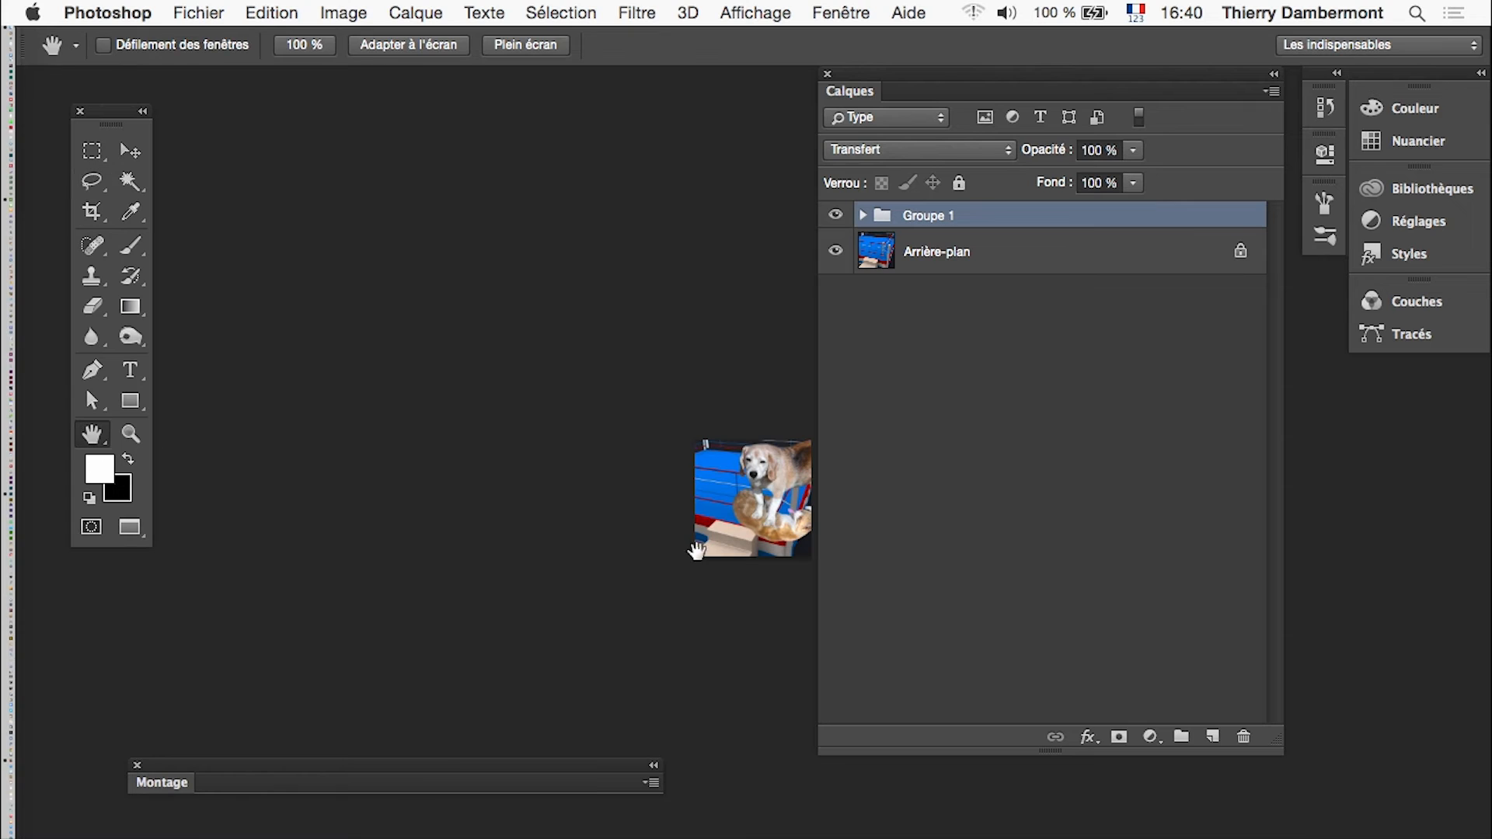
{"action": "left_click_drag", "start_coordinate": [695, 548], "coordinate": [362, 527]}
{"action": "left_click", "coordinate": [131, 434]}
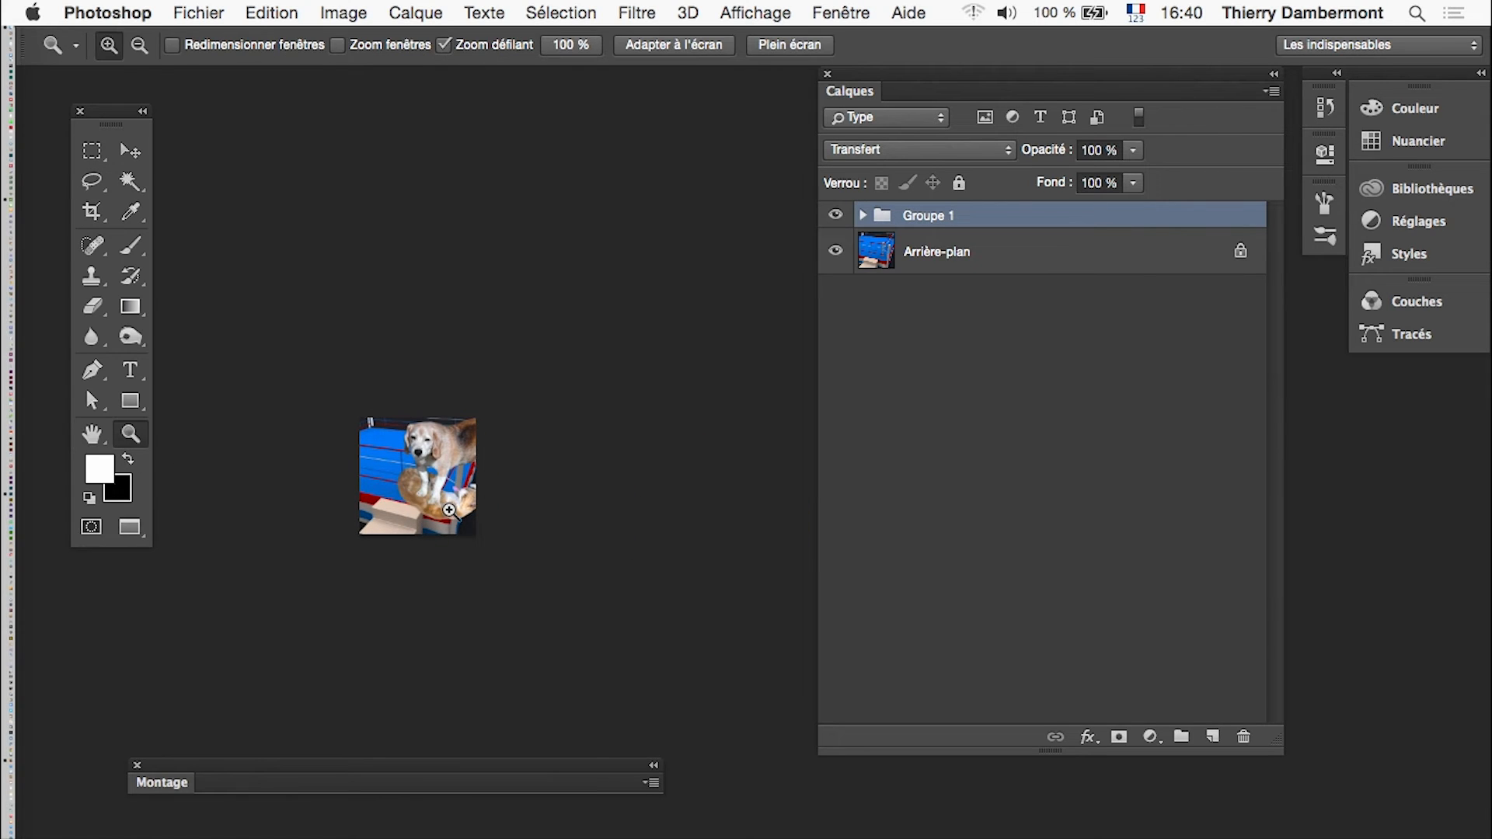
{"action": "left_click_drag", "start_coordinate": [450, 510], "coordinate": [532, 506]}
Extend the boxing ring canvas to the right and downwards with the Crop tool so the whole dog fits.
{"action": "left_click", "coordinate": [130, 151]}
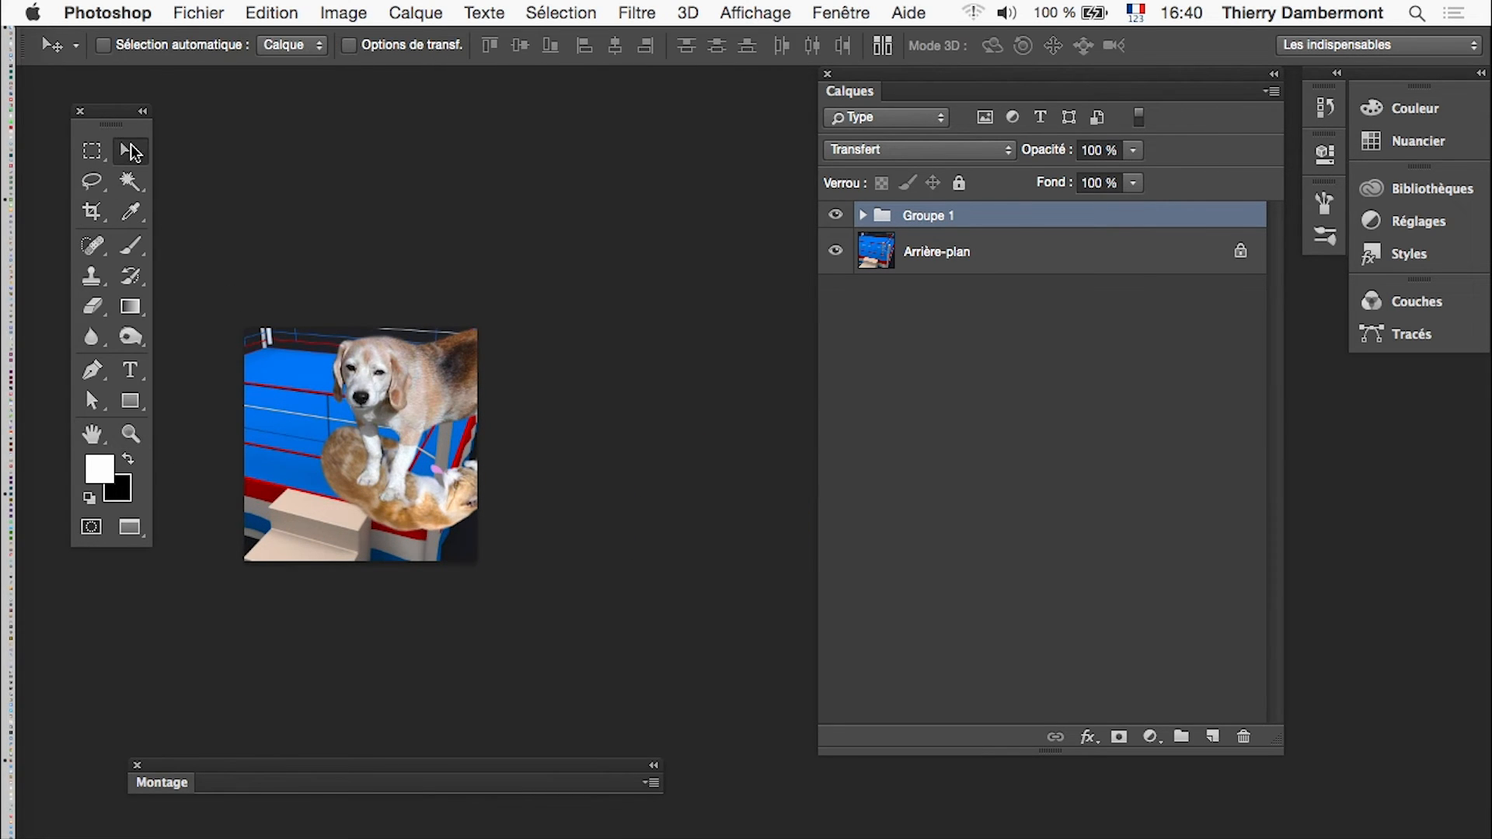
{"action": "left_click", "coordinate": [92, 211]}
{"action": "left_click_drag", "start_coordinate": [463, 558], "coordinate": [652, 631]}
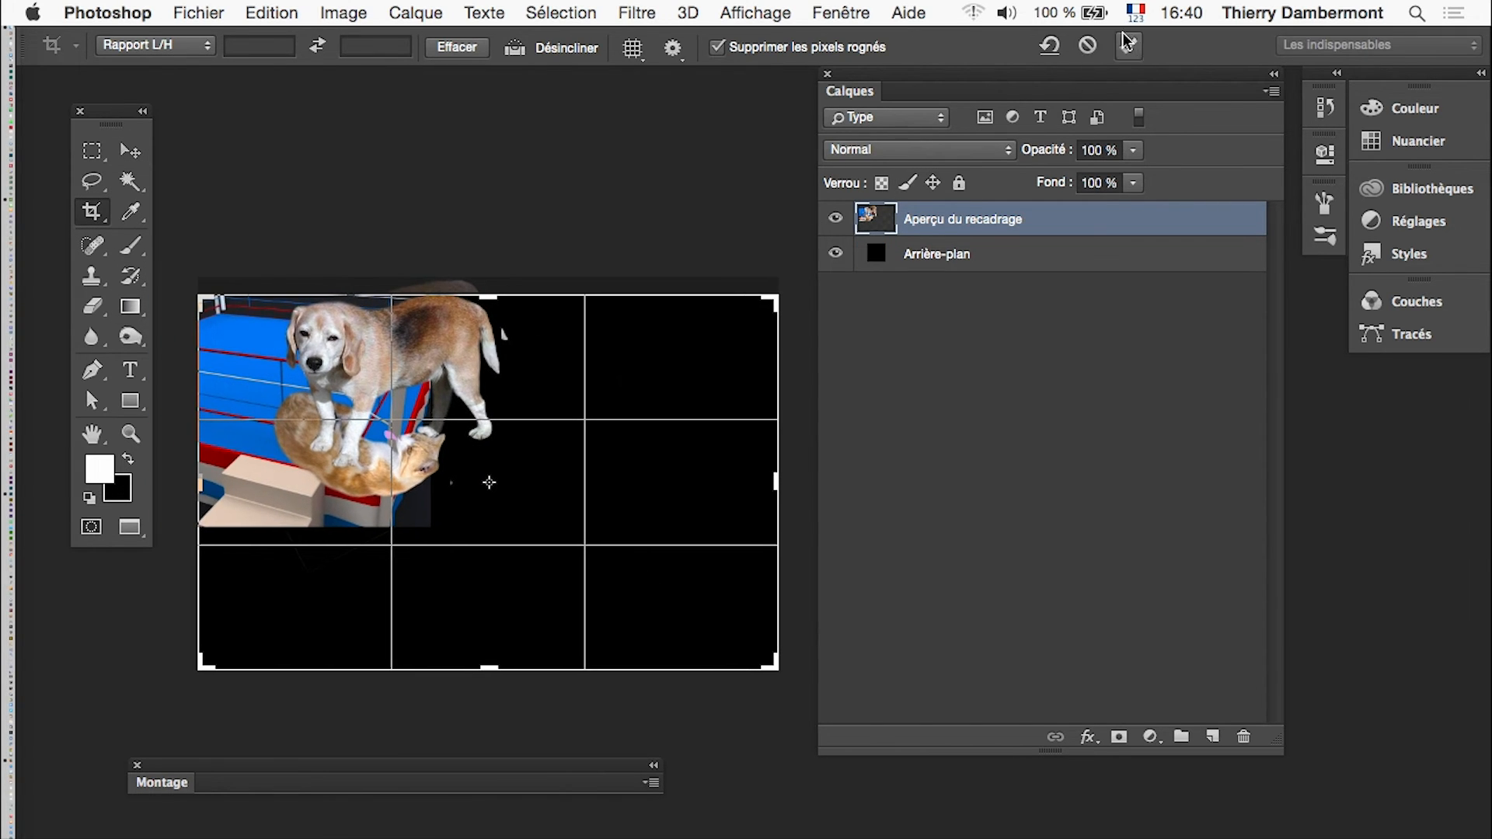
{"action": "left_click", "coordinate": [1128, 46]}
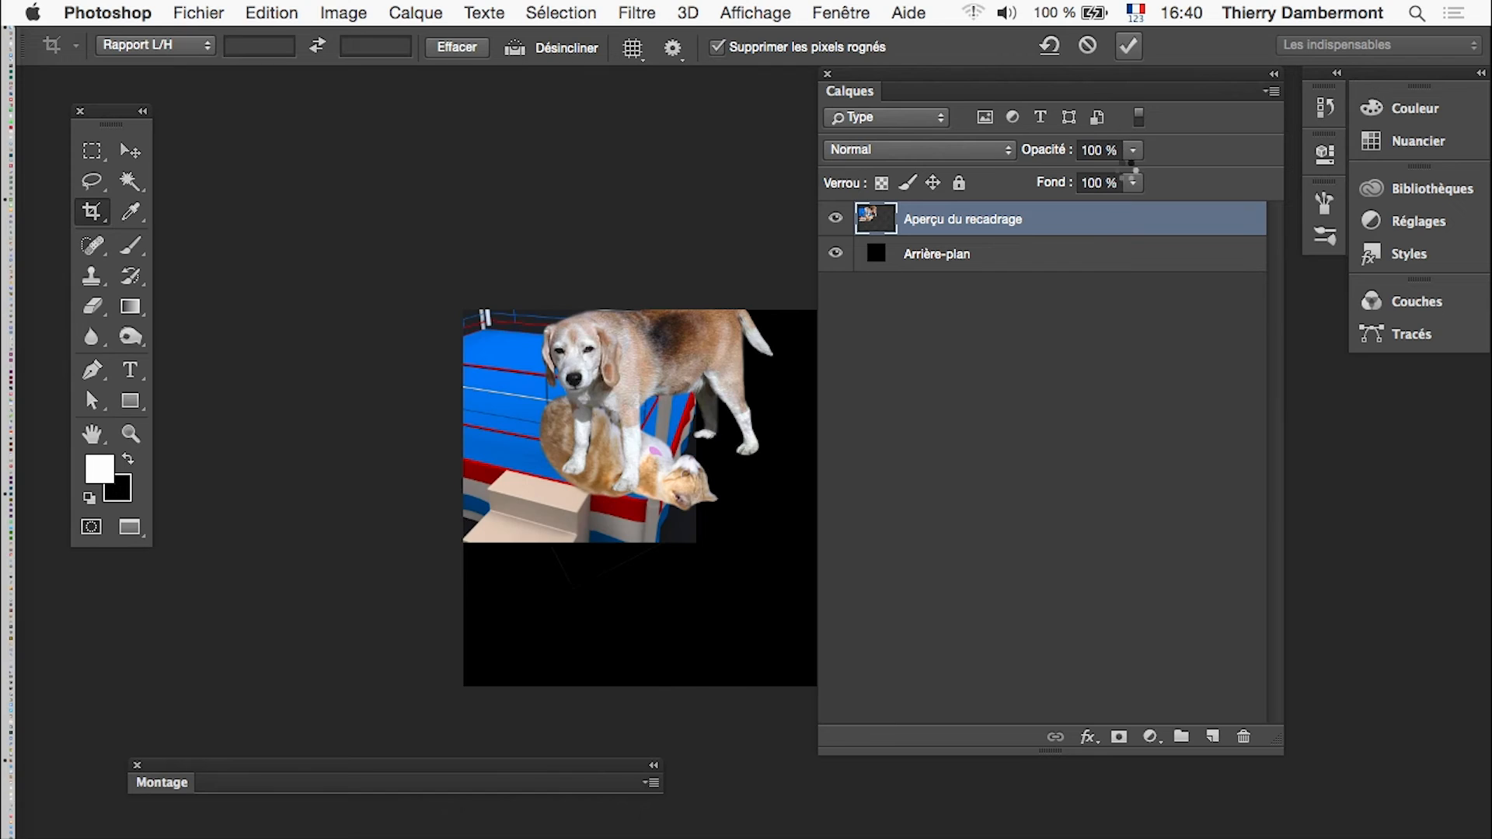
Convert the locked "Arrière-plan" layer of the boxing ring image into the regular layer "Calque 0".
{"action": "left_click", "coordinate": [937, 251]}
{"action": "left_click_drag", "start_coordinate": [661, 459], "coordinate": [478, 406]}
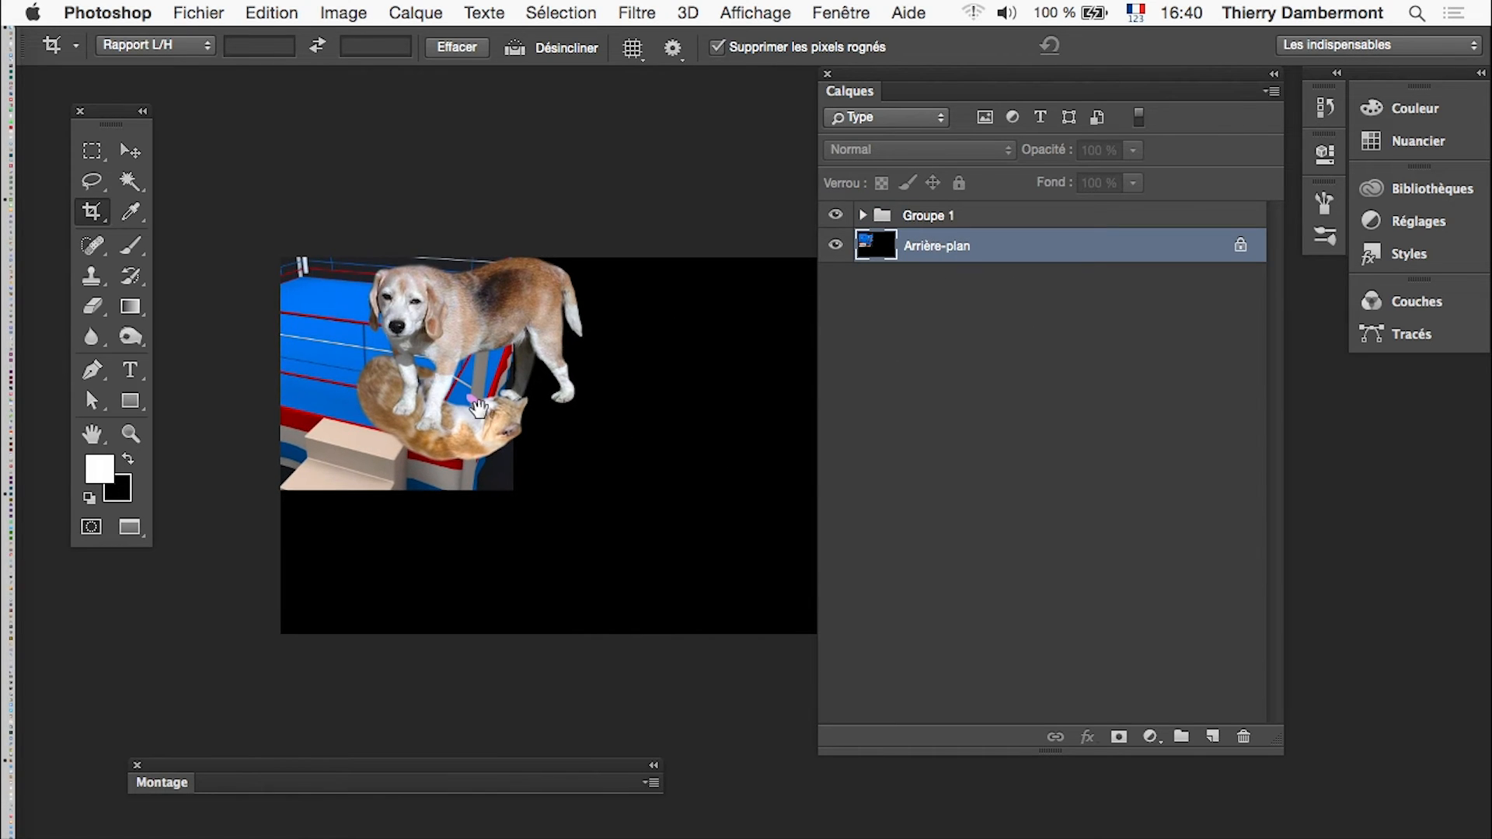
{"action": "left_click_drag", "start_coordinate": [867, 71], "coordinate": [1010, 108]}
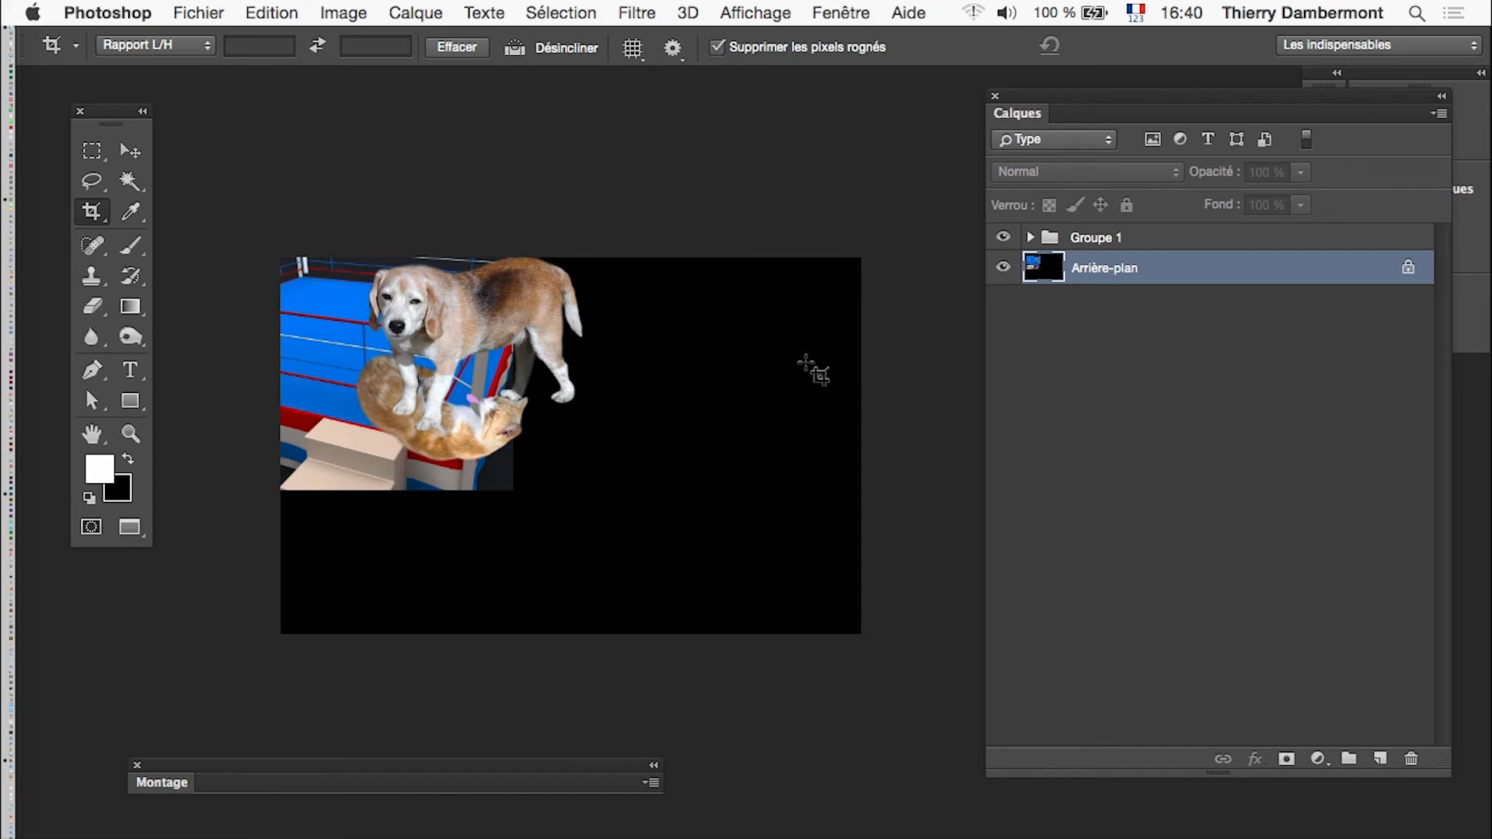
{"action": "double_click", "coordinate": [1141, 272]}
{"action": "key", "text": "Return"}
Scale the boxing ring layer "Calque 0" to about 169% with Free Transform.
{"action": "key", "text": "super+t"}
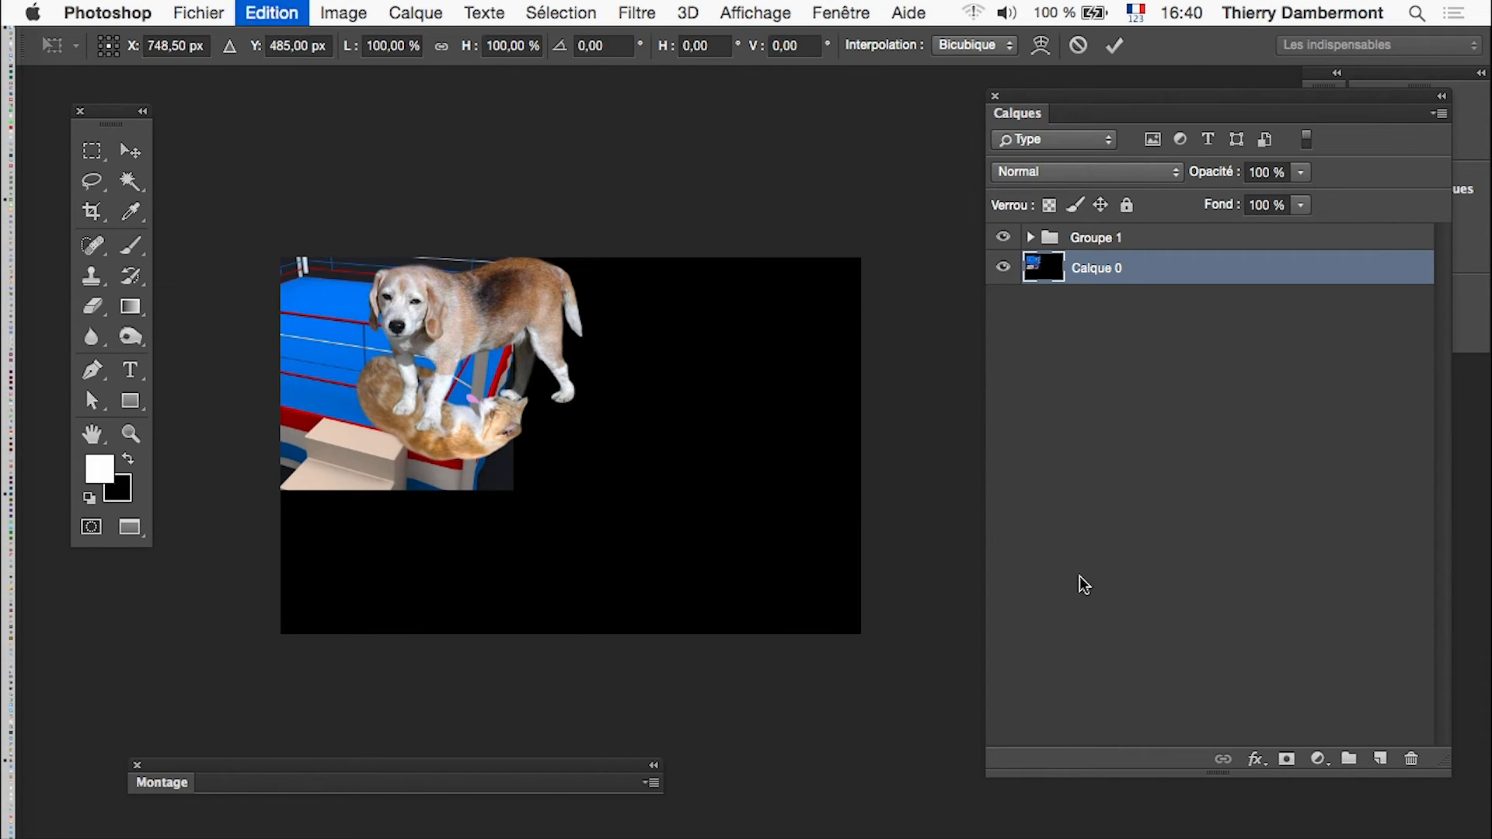
{"action": "left_click_drag", "start_coordinate": [858, 634], "coordinate": [1088, 645]}
{"action": "key", "text": "super+minus"}
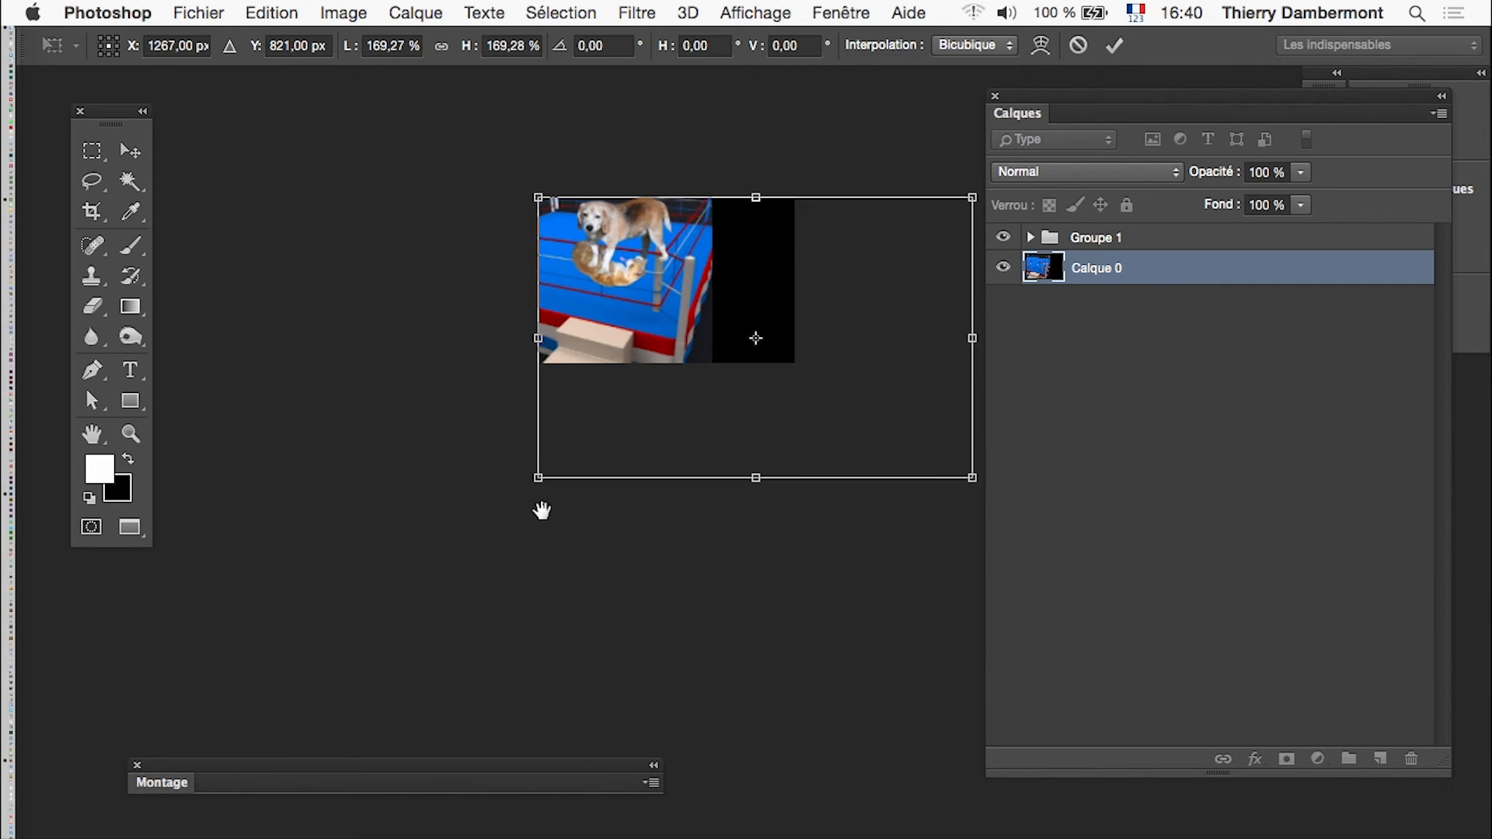
{"action": "scroll", "coordinate": [543, 510], "scroll_direction": "right", "scroll_amount": 5}
{"action": "scroll", "coordinate": [543, 510], "scroll_direction": "up", "scroll_amount": 2}
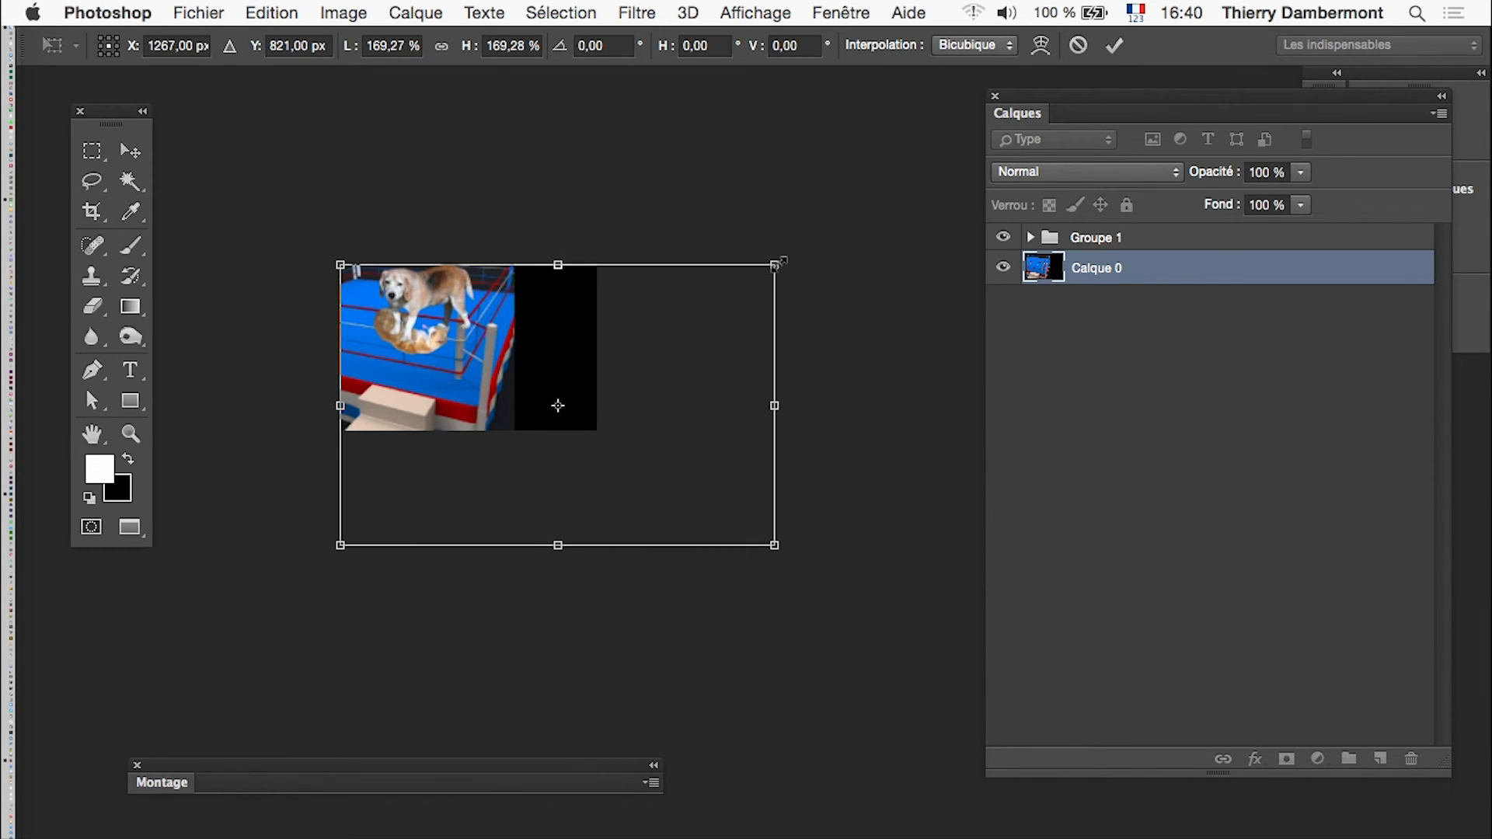
{"action": "mouse_move", "coordinate": [781, 263]}
{"action": "left_mouse_down"}
{"action": "mouse_move", "coordinate": [829, 228]}
{"action": "mouse_move", "coordinate": [764, 278]}
{"action": "mouse_move", "coordinate": [785, 278]}
{"action": "left_mouse_up"}
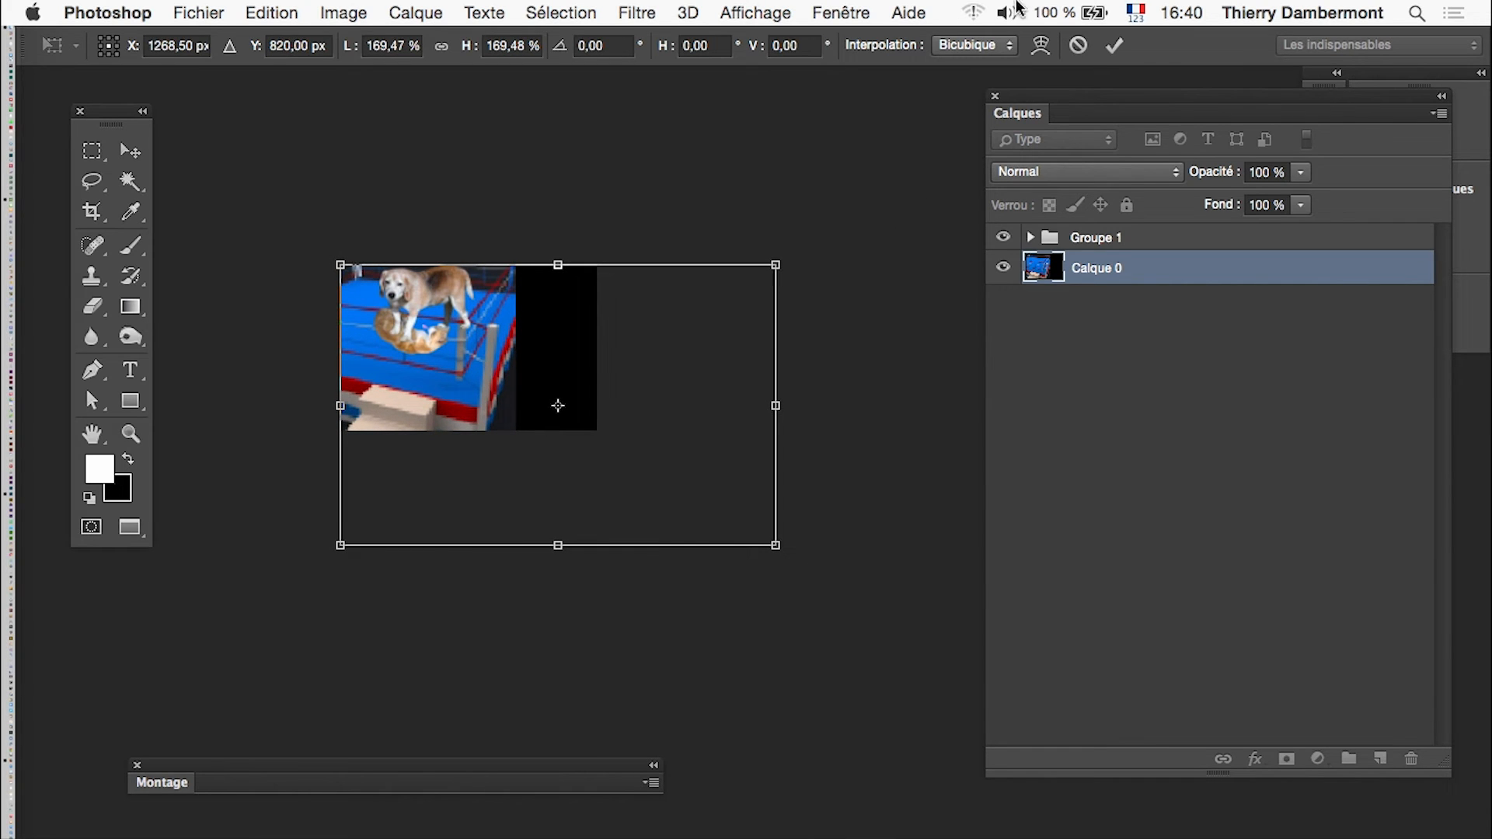
{"action": "left_click", "coordinate": [1115, 45]}
Move "Groupe 1" so the dog and cat stand on the blue floor of the boxing ring.
{"action": "key", "text": "c"}
{"action": "left_click", "coordinate": [1050, 243]}
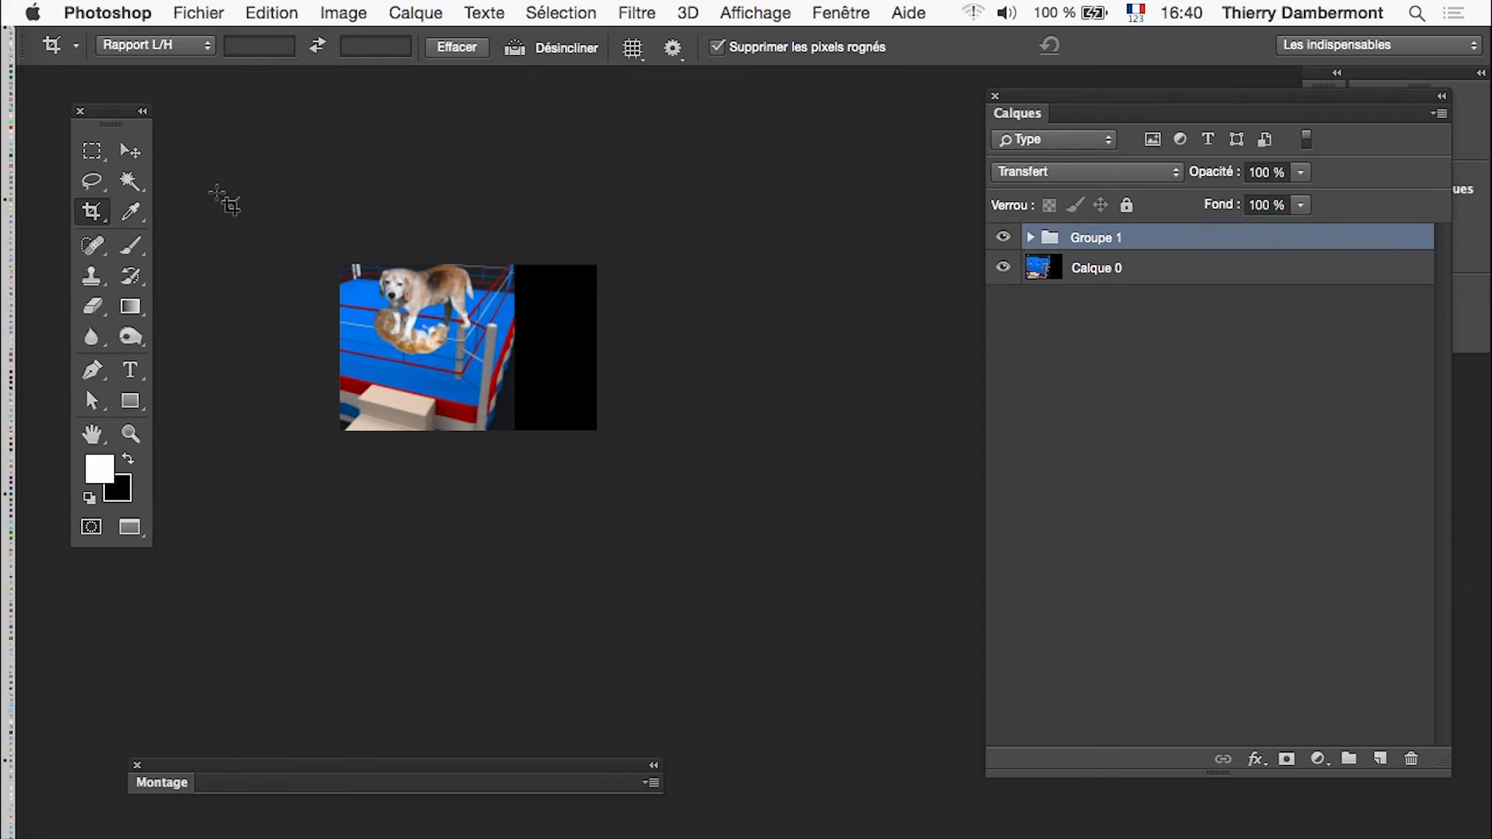
{"action": "left_click", "coordinate": [133, 157]}
{"action": "mouse_move", "coordinate": [440, 298]}
{"action": "left_mouse_down"}
{"action": "mouse_move", "coordinate": [443, 323]}
{"action": "mouse_move", "coordinate": [426, 310]}
{"action": "left_mouse_up"}
{"action": "key", "text": "super+space"}
{"action": "left_click", "coordinate": [426, 320]}
{"action": "left_click", "coordinate": [427, 321]}
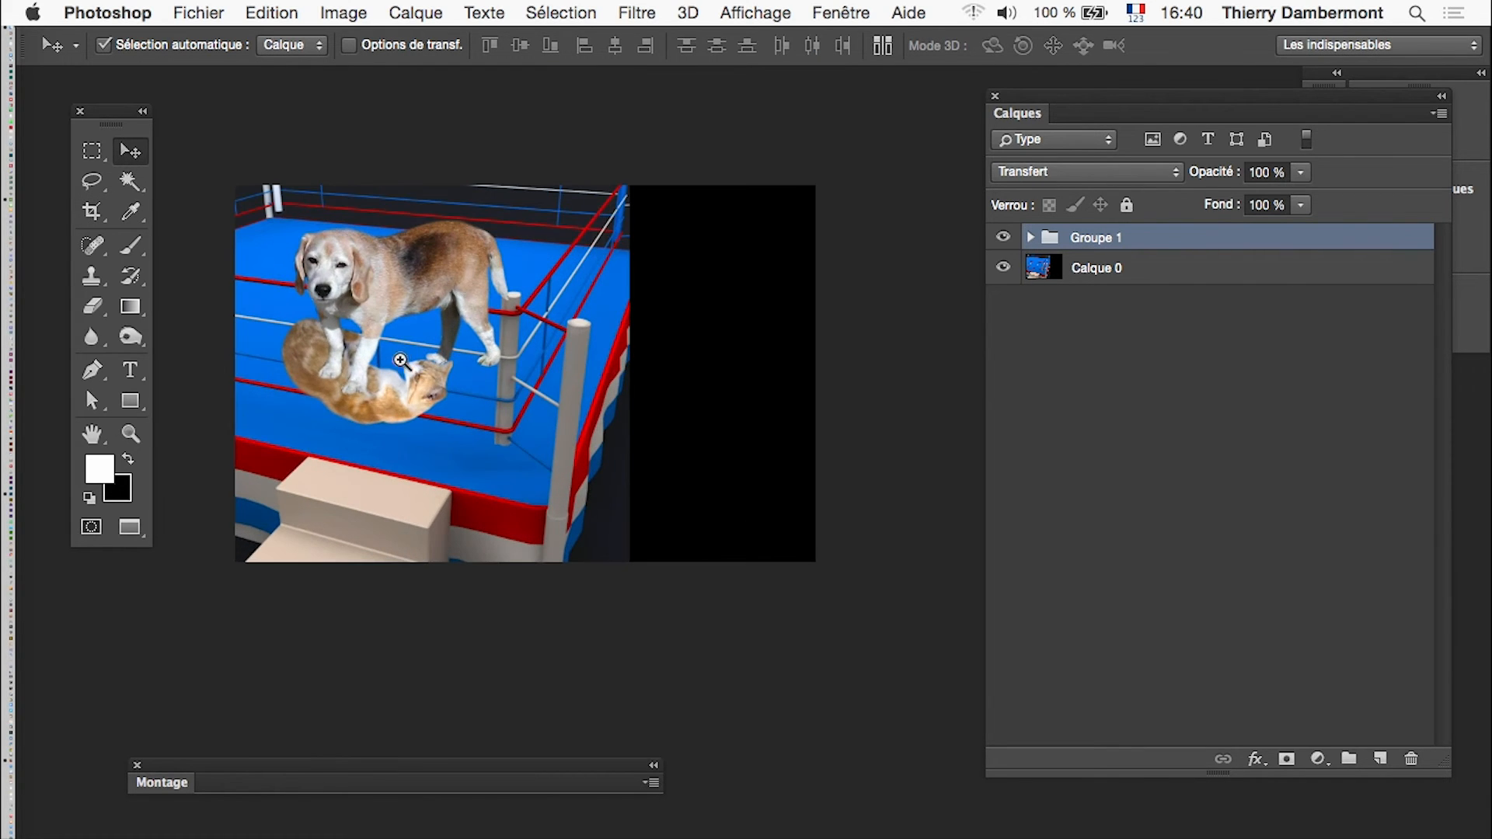
{"action": "left_click_drag", "start_coordinate": [400, 385], "coordinate": [388, 330]}
{"action": "key", "text": "space"}
{"action": "left_click_drag", "start_coordinate": [446, 476], "coordinate": [561, 475]}
Inspect the timeline and the layers inside "Groupe 1" in the boxing ring document, and switch back to the beagle animation document.
{"action": "double_click", "coordinate": [160, 774]}
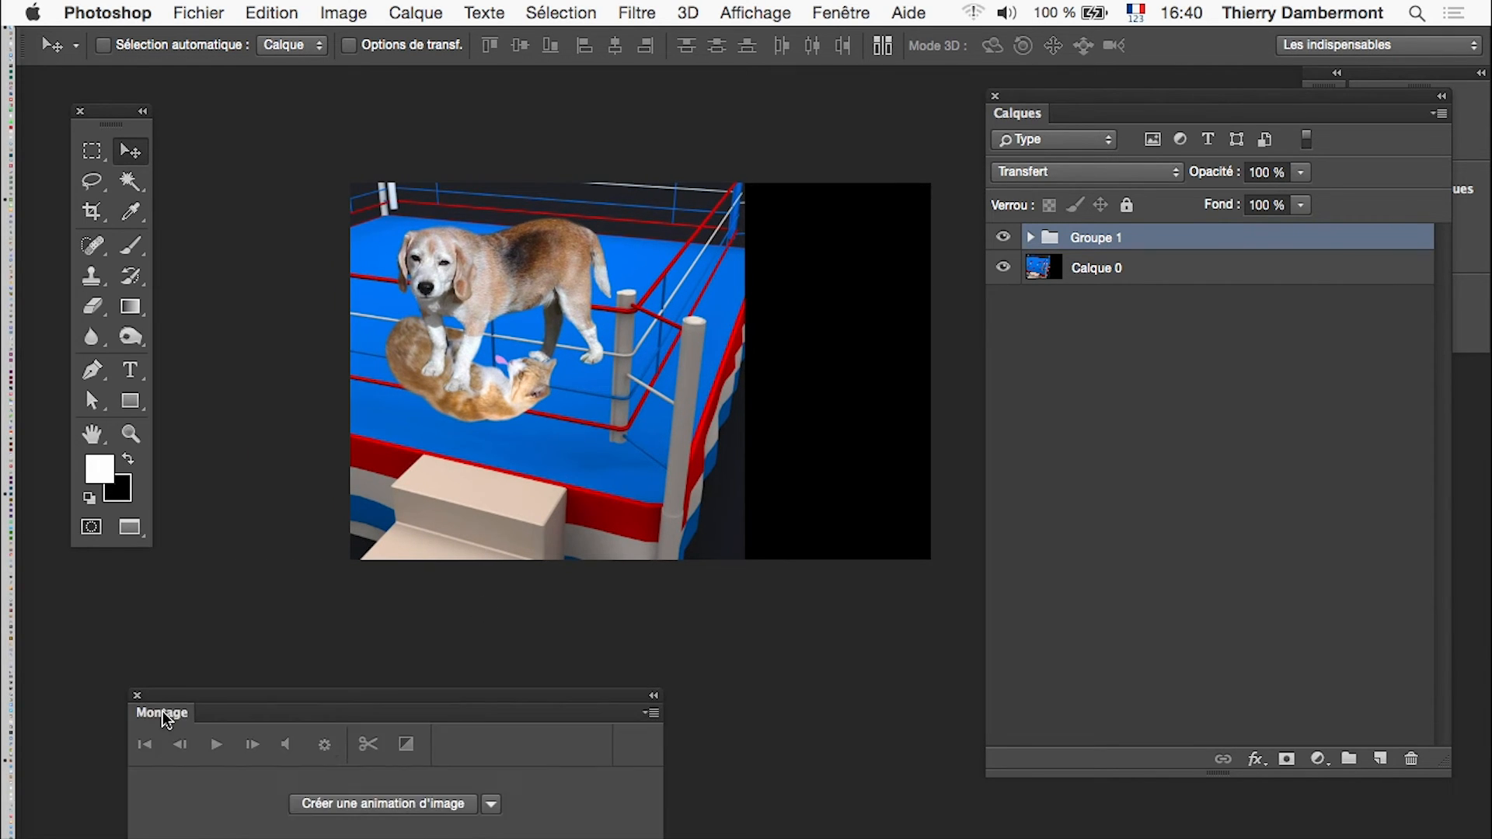
{"action": "left_click", "coordinate": [1031, 238]}
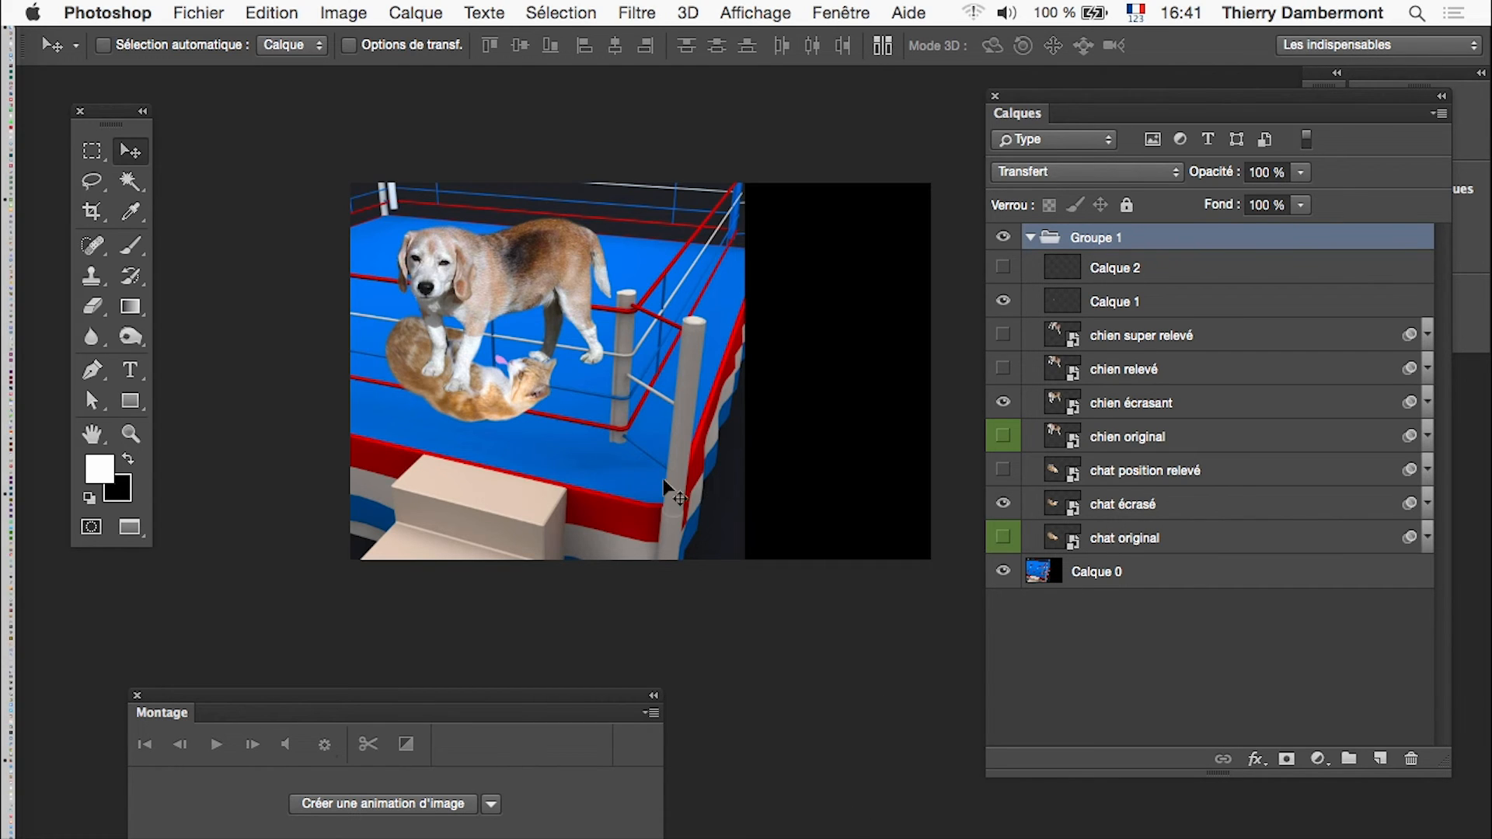
{"action": "key", "text": "super"}
{"action": "key", "text": "super+q"}
{"action": "left_click", "coordinate": [652, 351]}
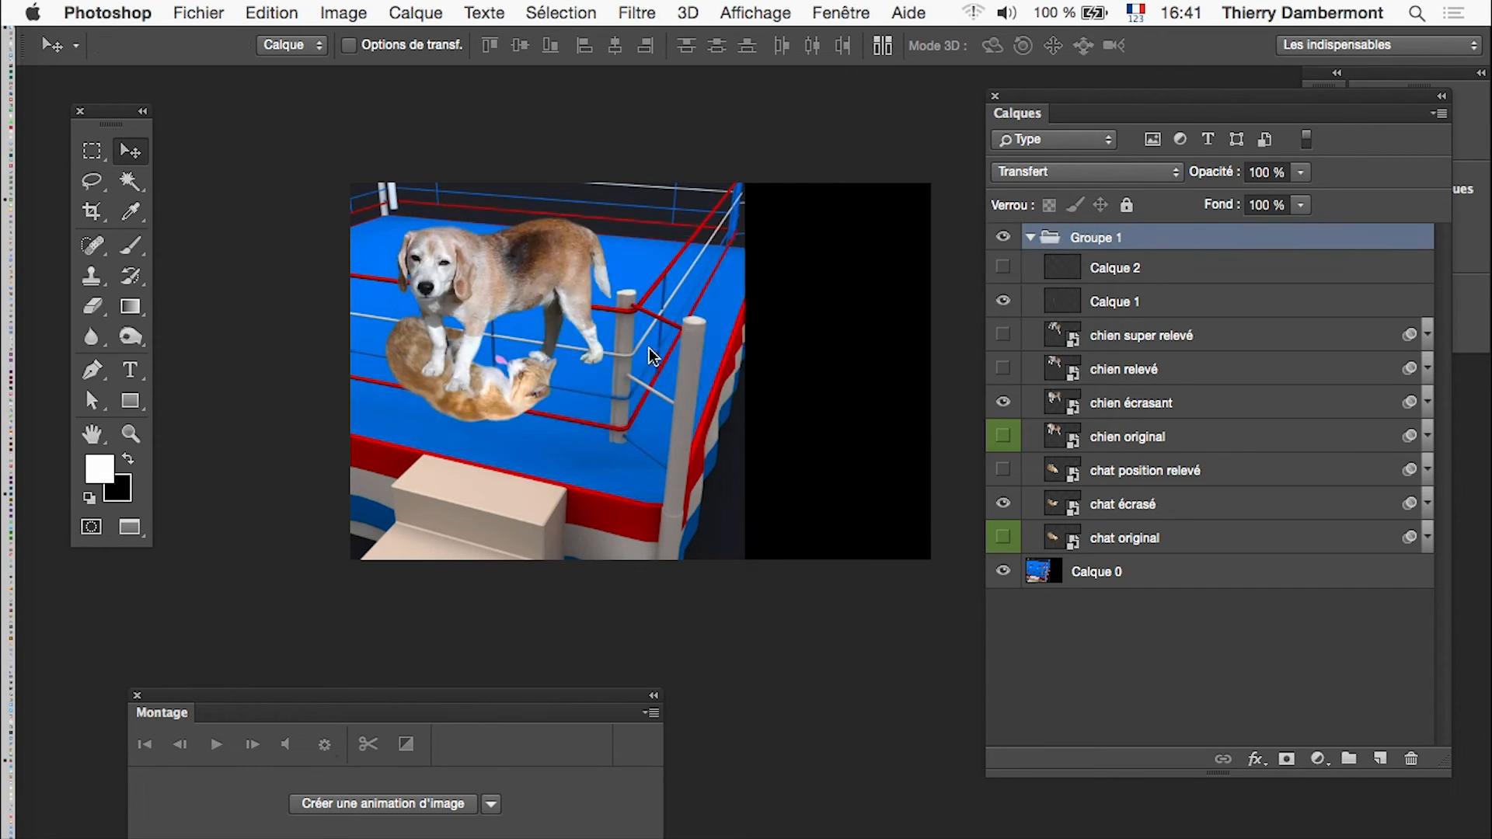
{"action": "left_click_drag", "start_coordinate": [609, 489], "coordinate": [410, 300]}
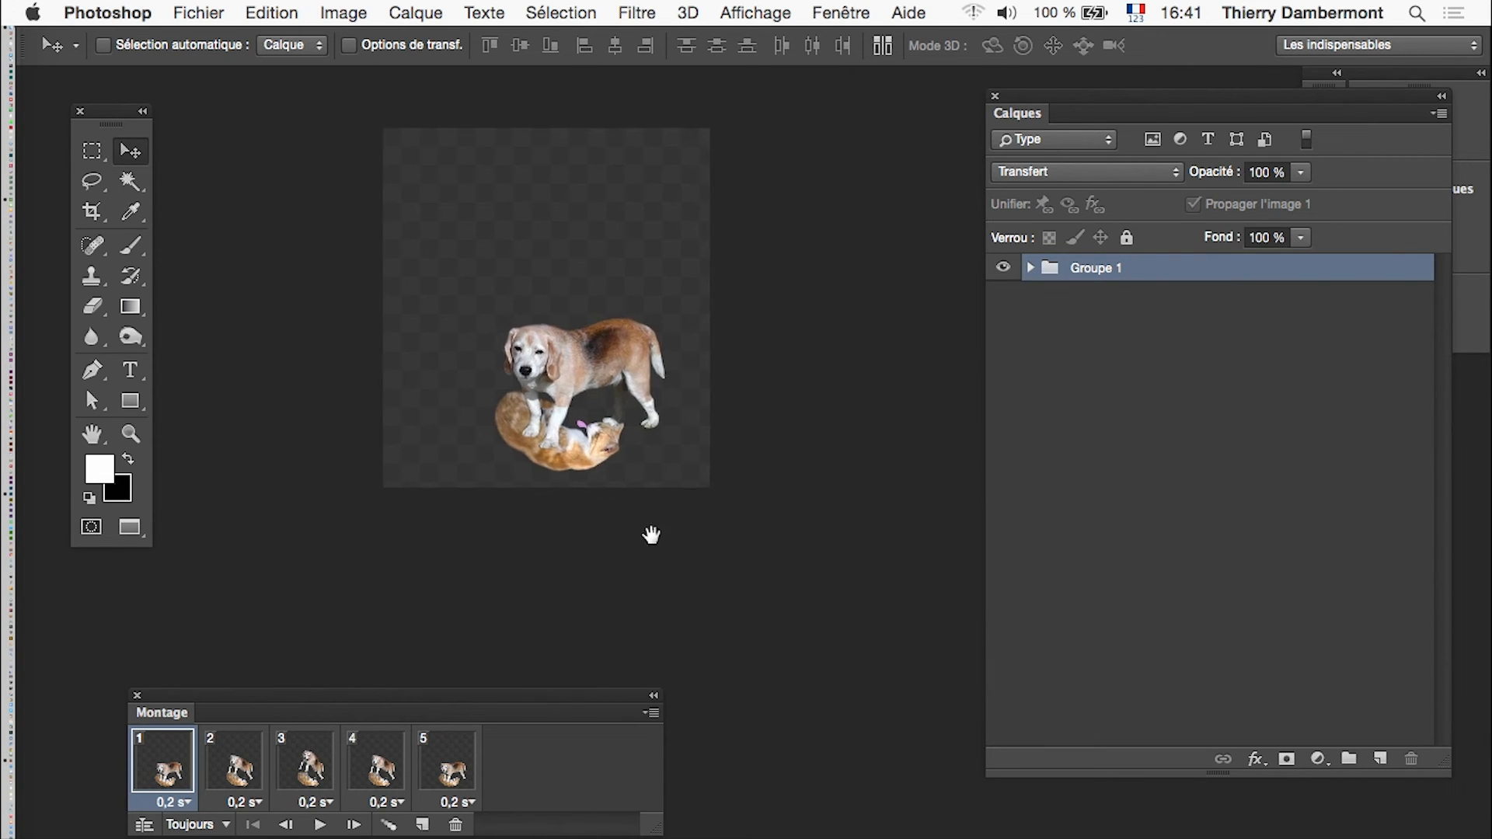
Place the BoxRing_001 JPEG from the folder "animation marionnette" into the animation document as an embedded object.
{"action": "left_click", "coordinate": [199, 12]}
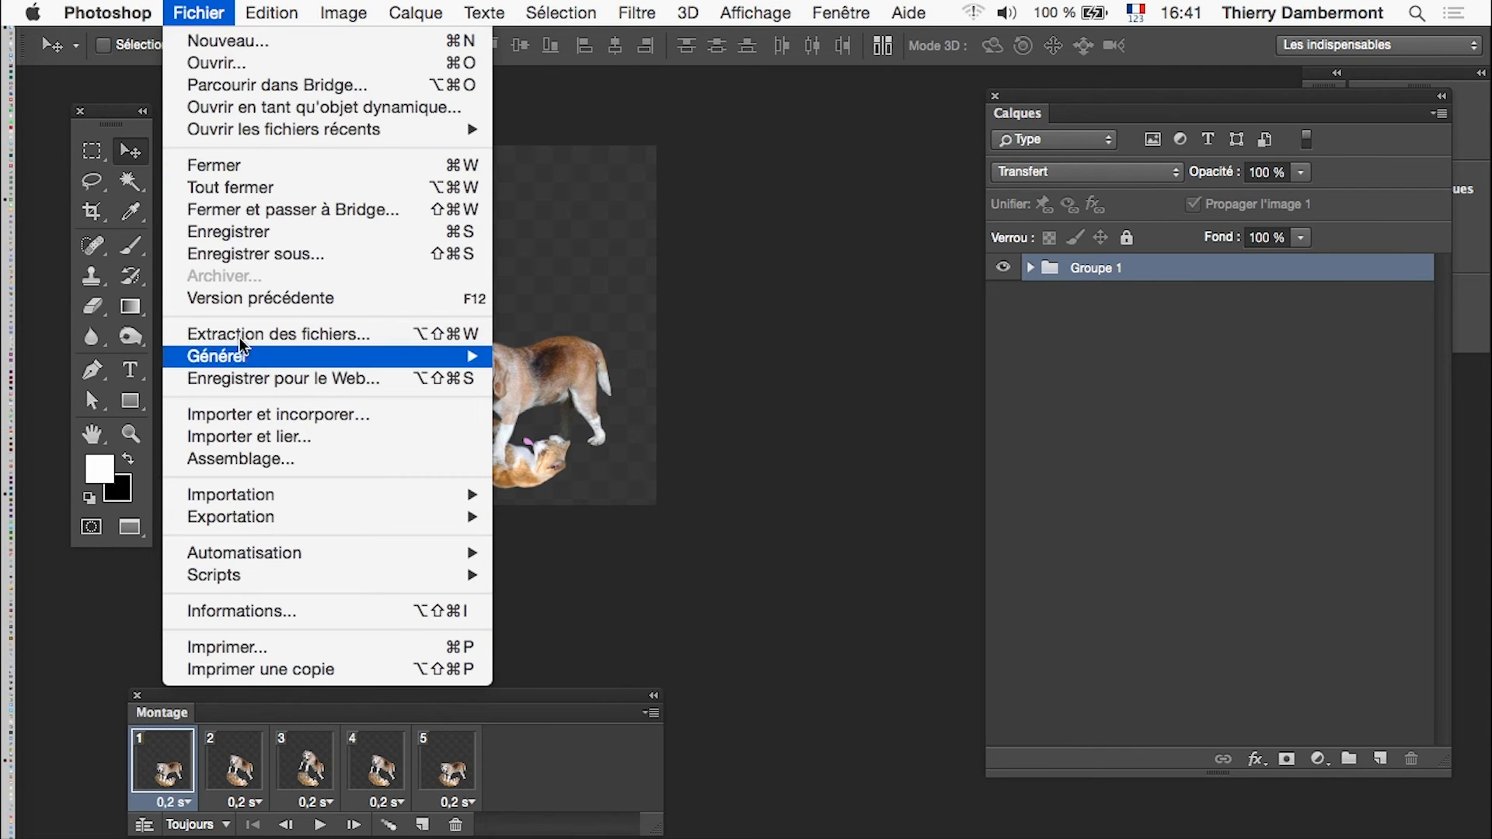
{"action": "left_click", "coordinate": [265, 423]}
{"action": "left_click", "coordinate": [923, 299]}
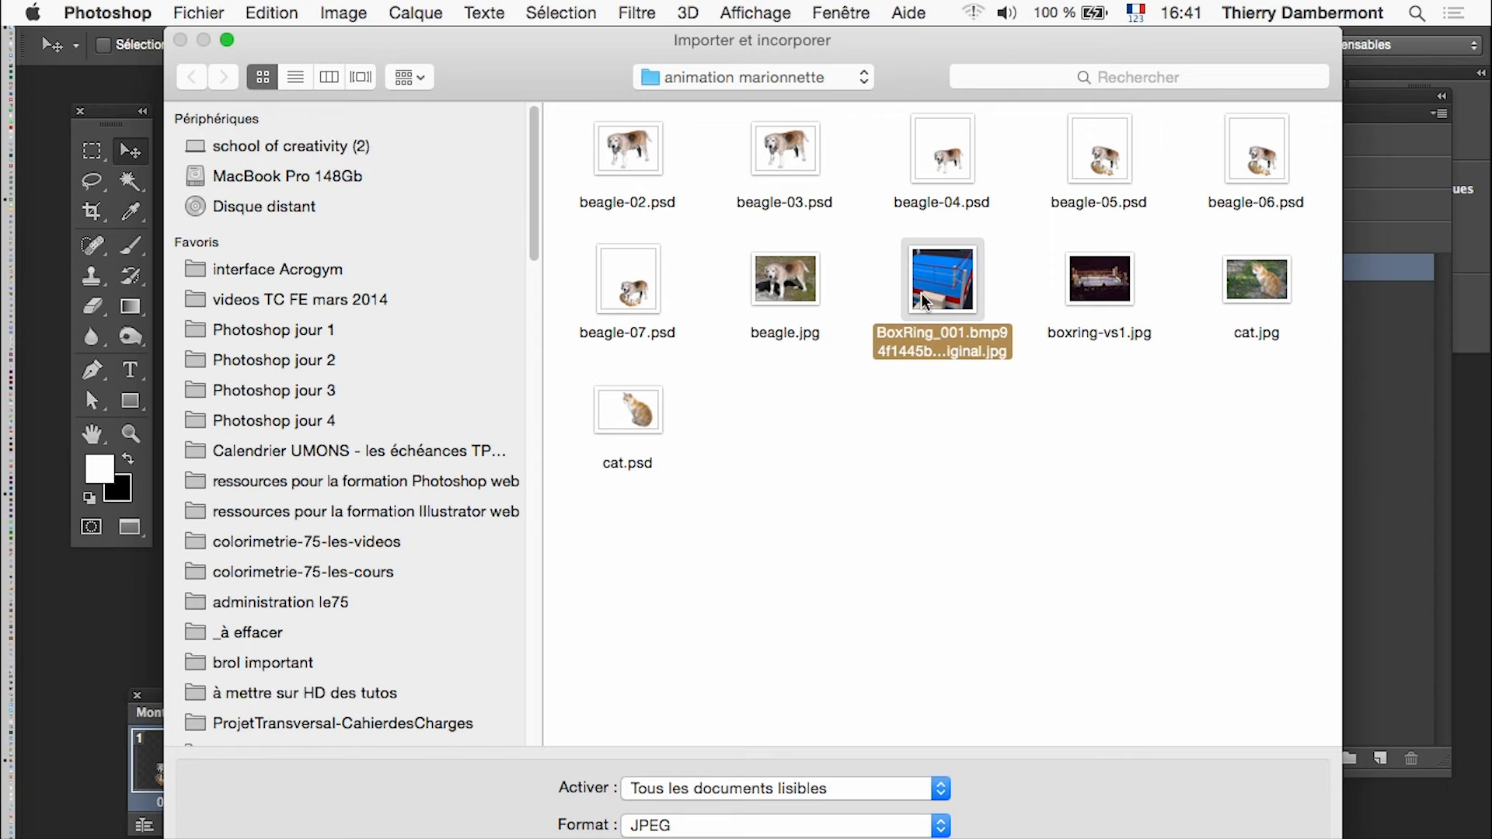
{"action": "key", "text": "Return"}
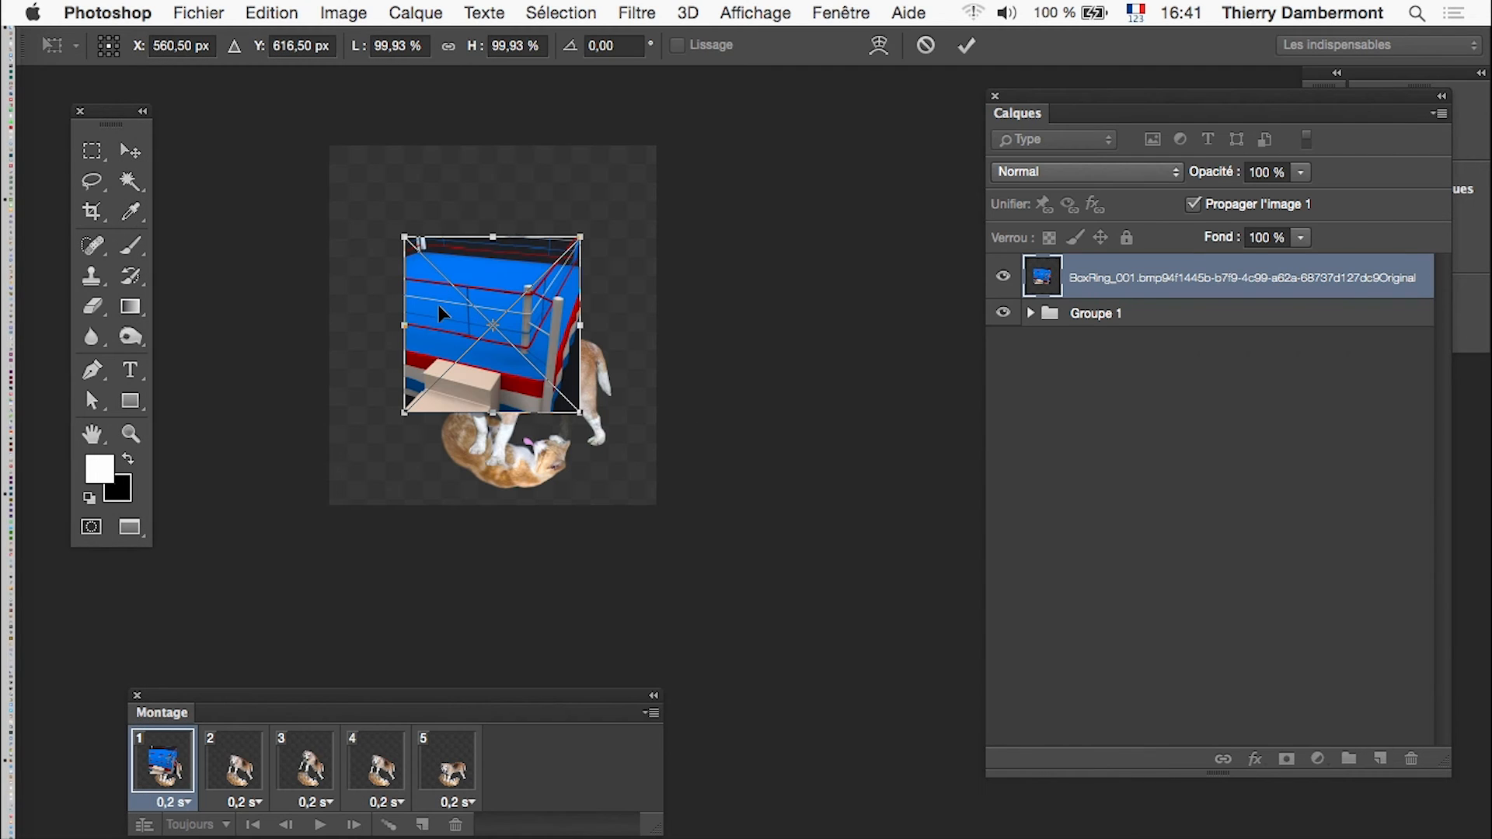
Scale the placed boxing ring to about 230% so it covers the canvas, and move its layer below "Groupe 1".
{"action": "left_click_drag", "start_coordinate": [412, 418], "coordinate": [280, 539]}
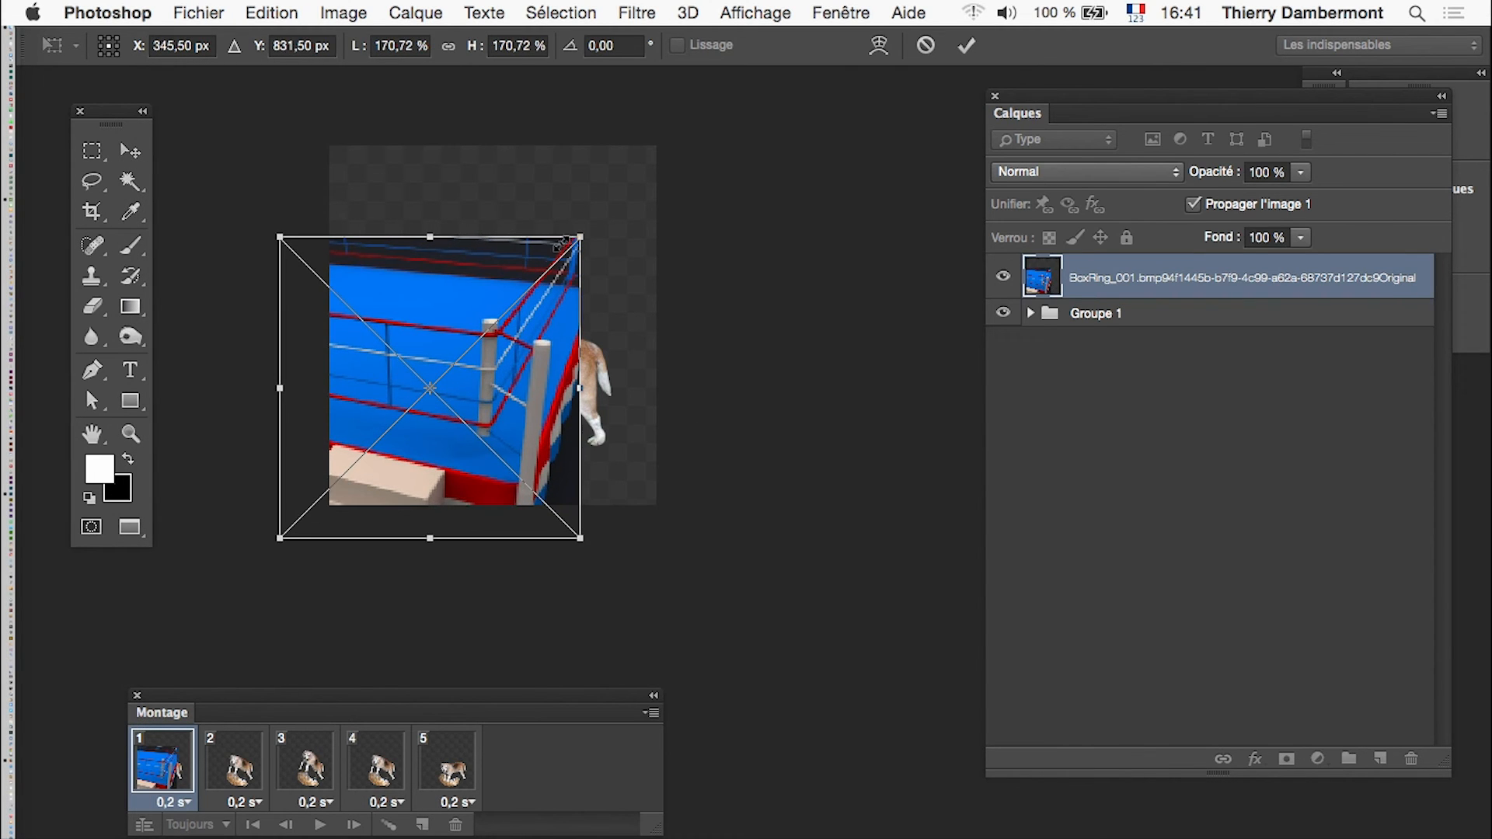
{"action": "left_click_drag", "start_coordinate": [581, 233], "coordinate": [684, 134]}
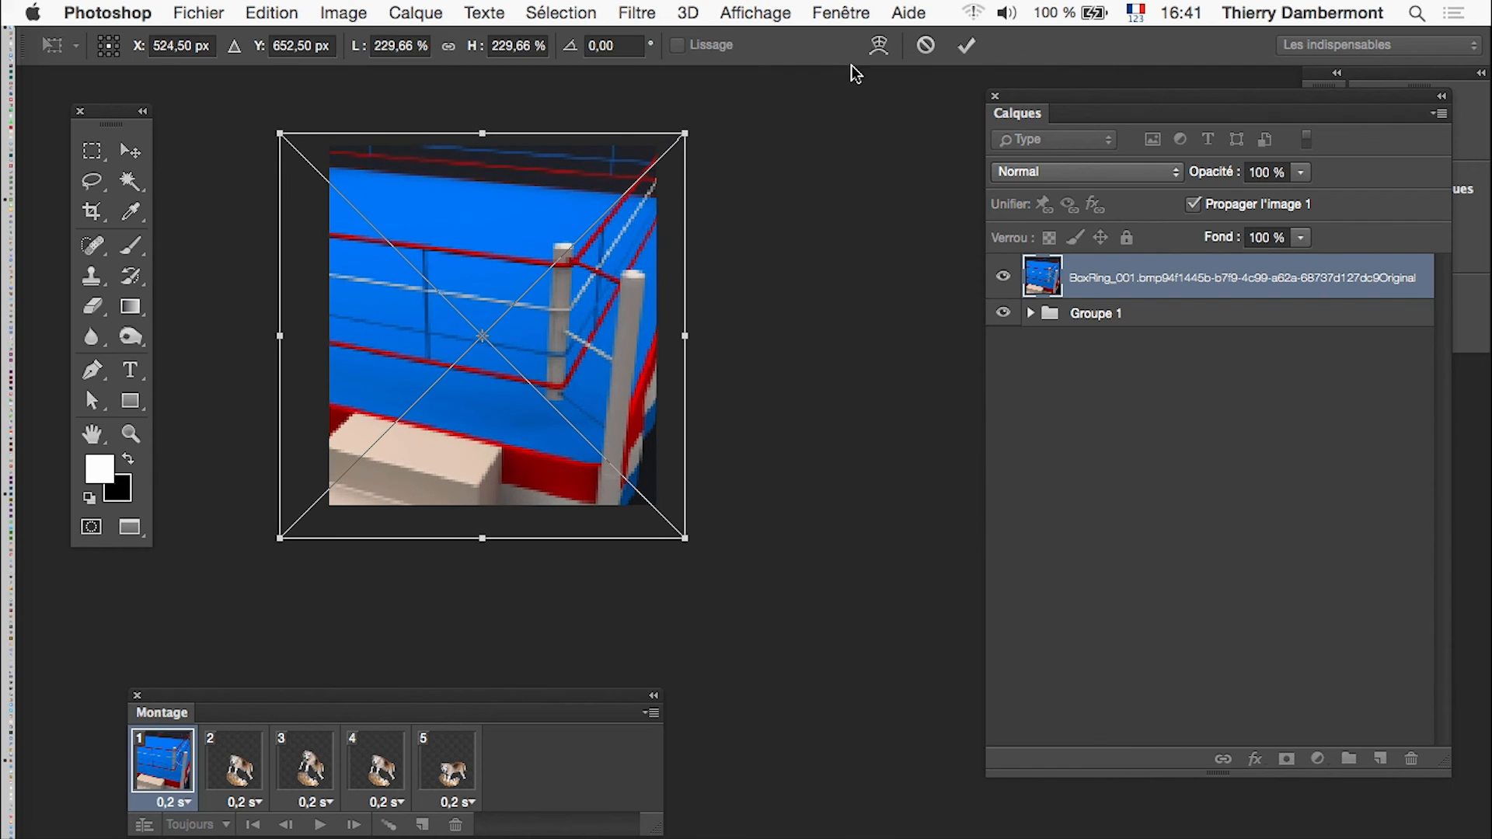
{"action": "left_click", "coordinate": [971, 46]}
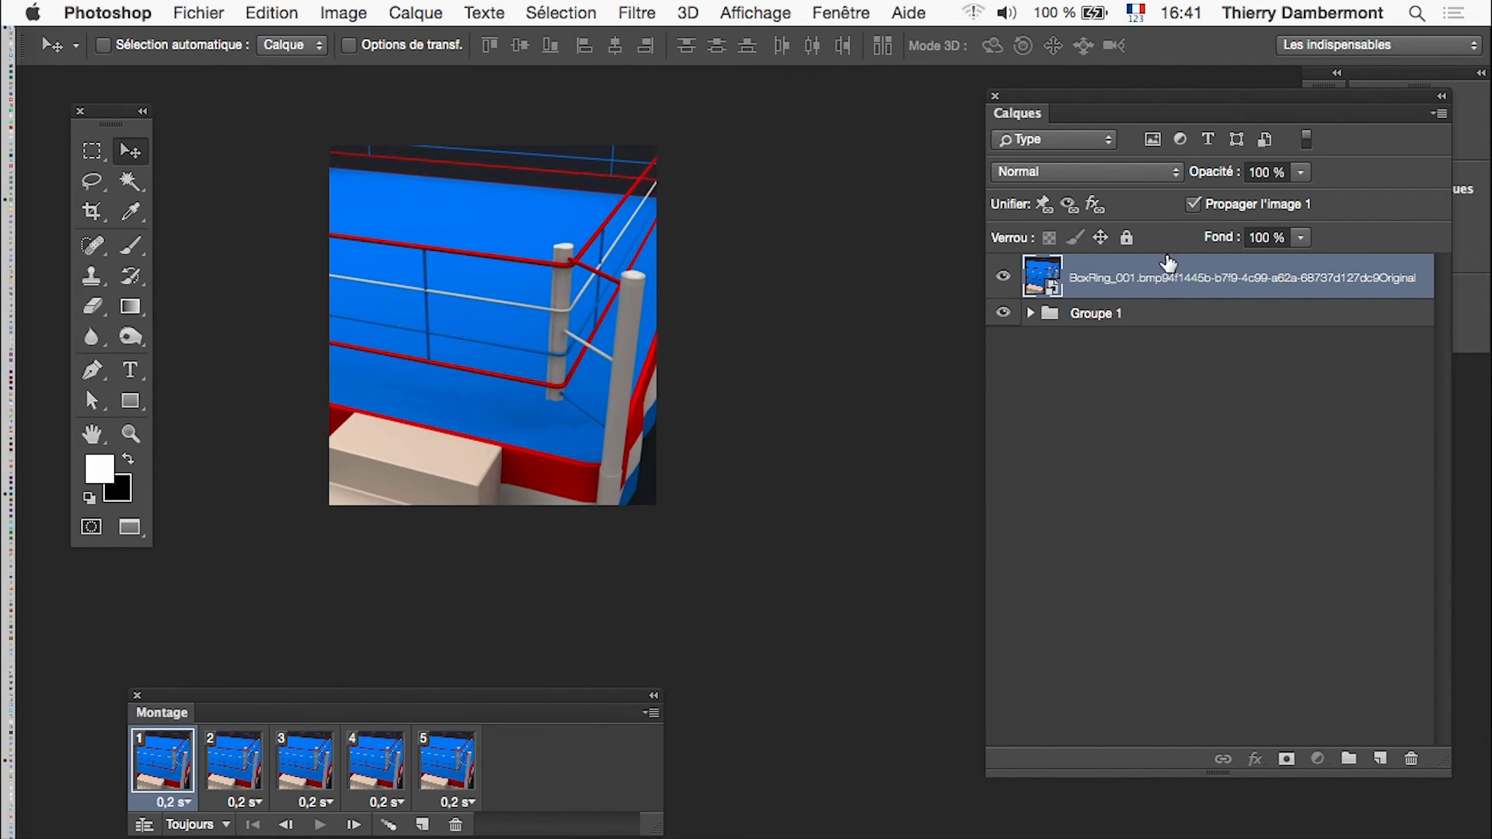
{"action": "left_click_drag", "start_coordinate": [1166, 268], "coordinate": [1169, 335]}
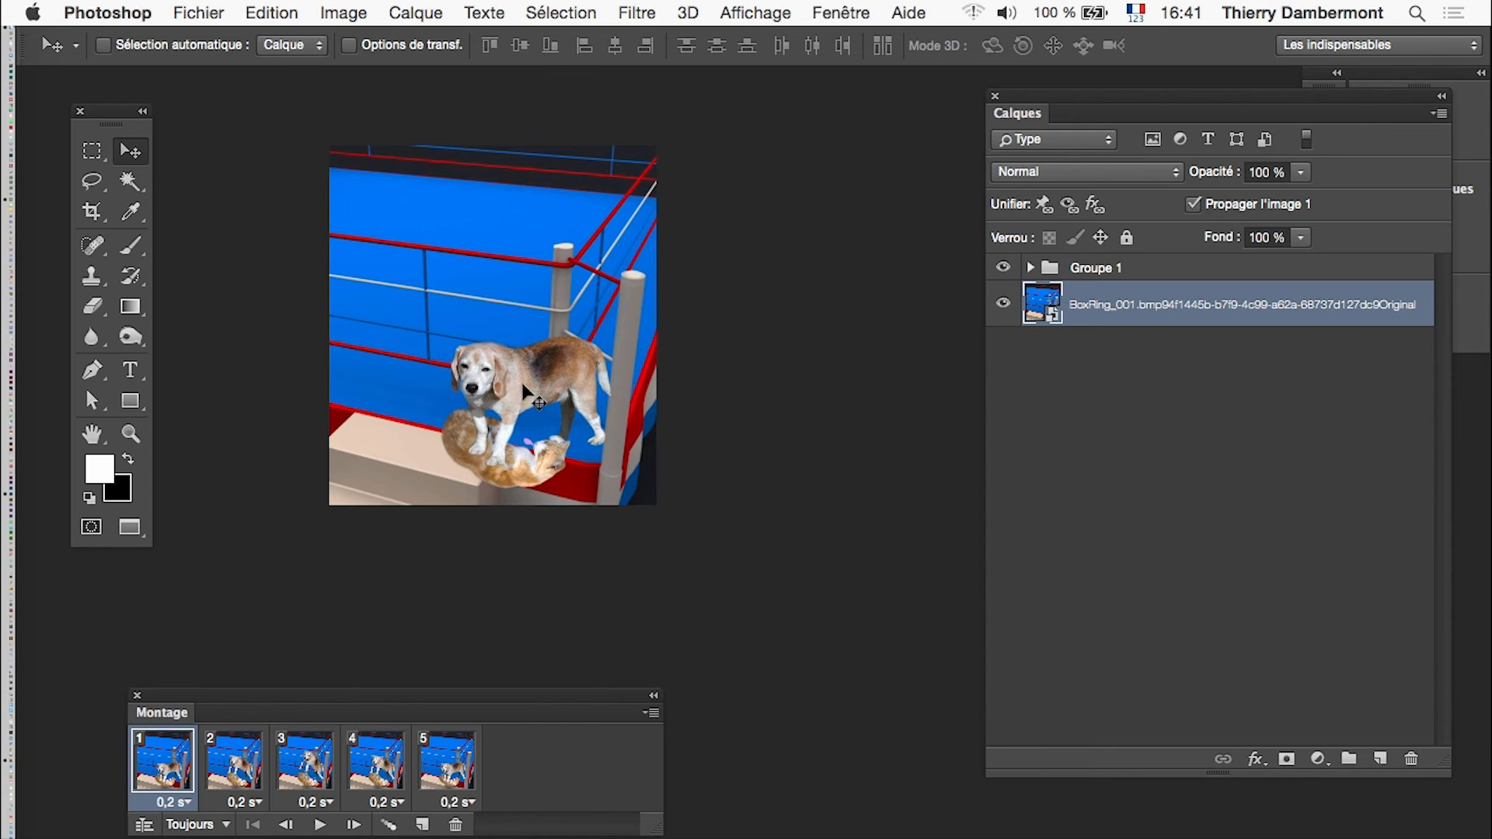
Move "Groupe 1" up and slightly left so the dog and cat sit at the back of the ring.
{"action": "left_click", "coordinate": [1081, 272]}
{"action": "left_click_drag", "start_coordinate": [507, 386], "coordinate": [443, 235]}
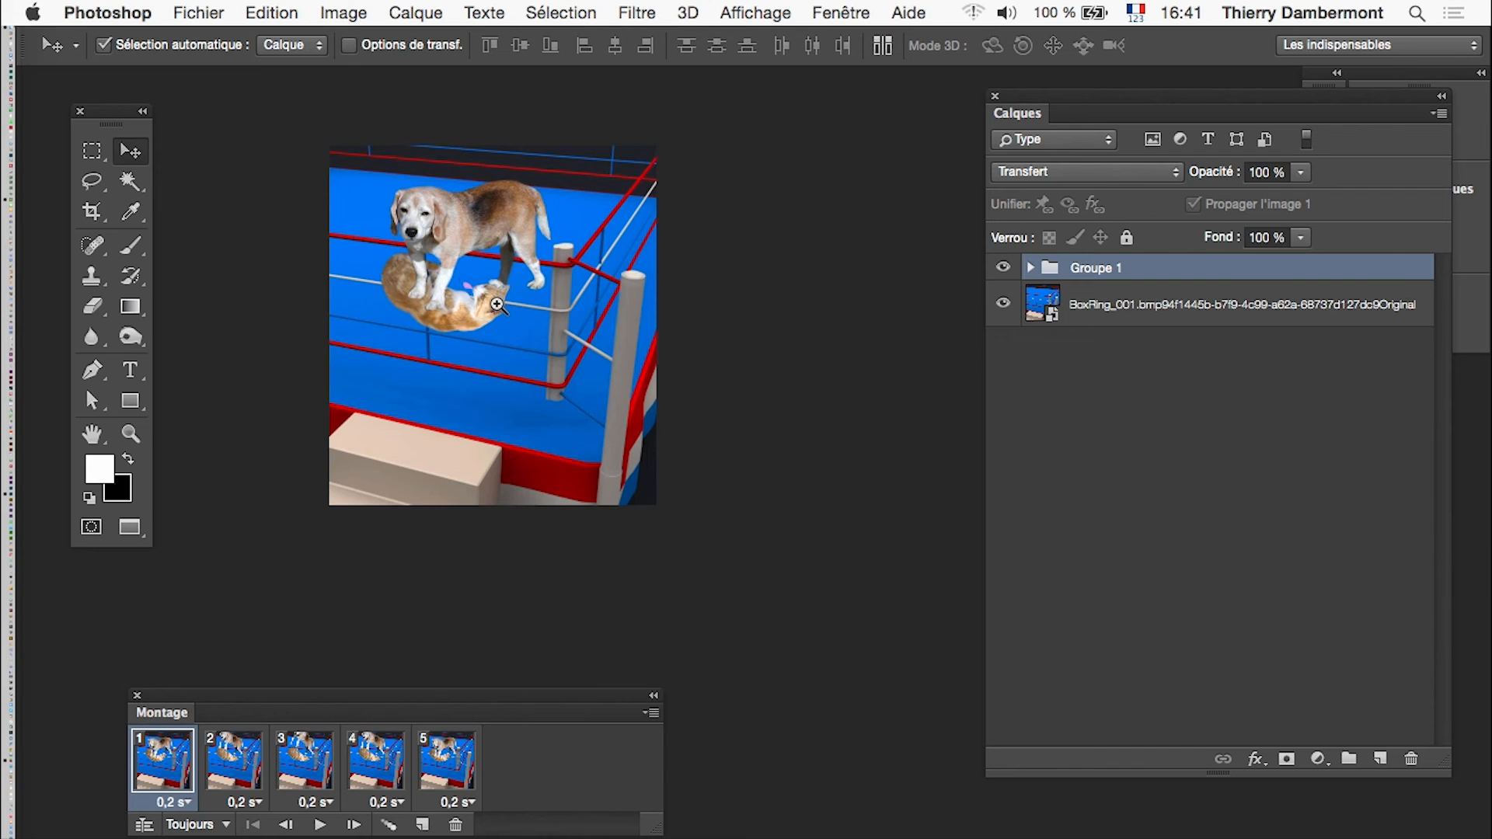
{"action": "left_click", "coordinate": [505, 312], "text": "super"}
{"action": "left_click", "coordinate": [510, 341], "text": "super"}
{"action": "left_click_drag", "start_coordinate": [507, 344], "coordinate": [607, 459]}
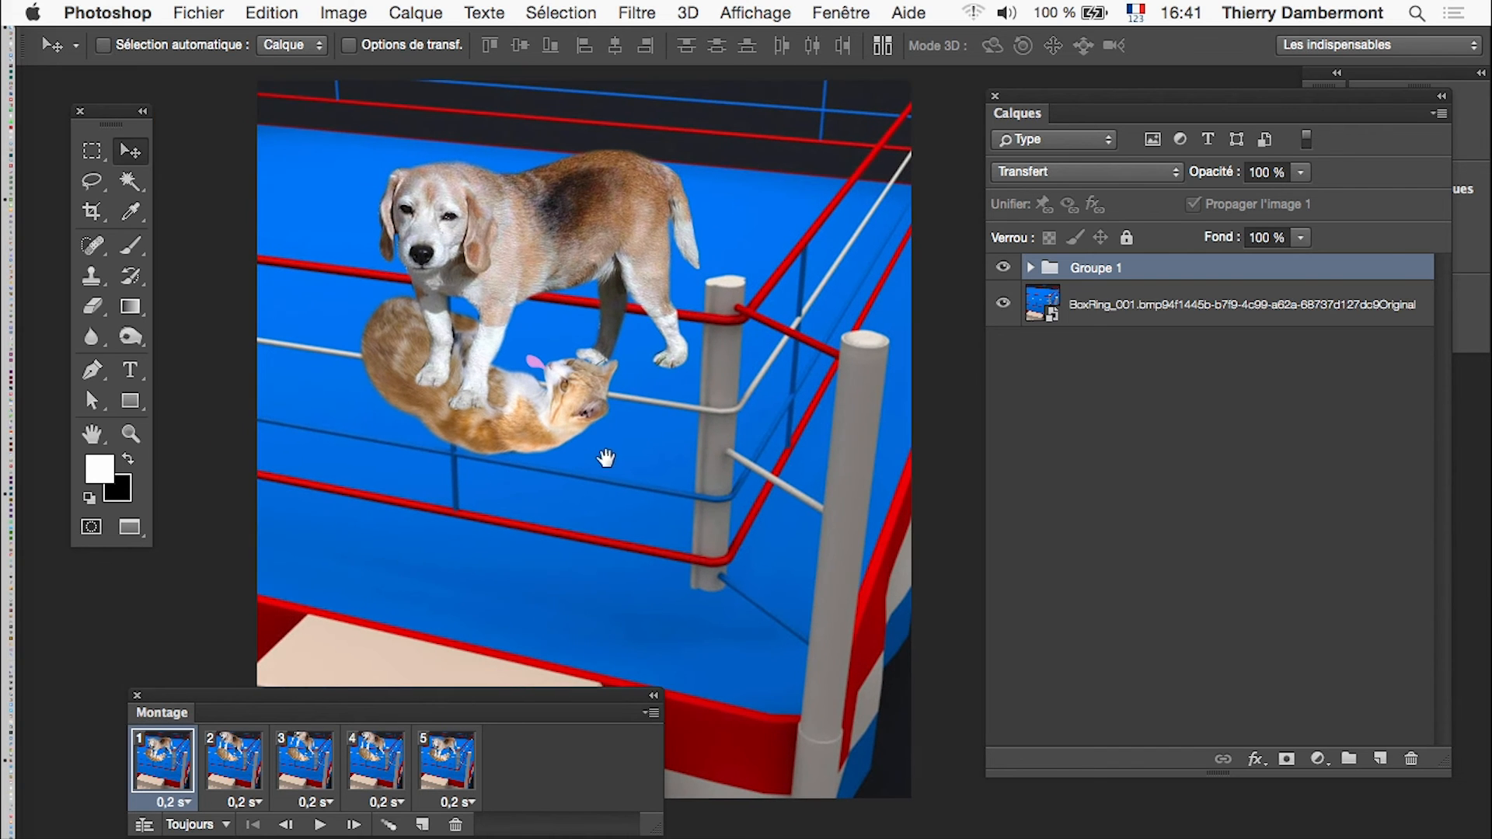
{"action": "left_click_drag", "start_coordinate": [559, 234], "coordinate": [563, 151]}
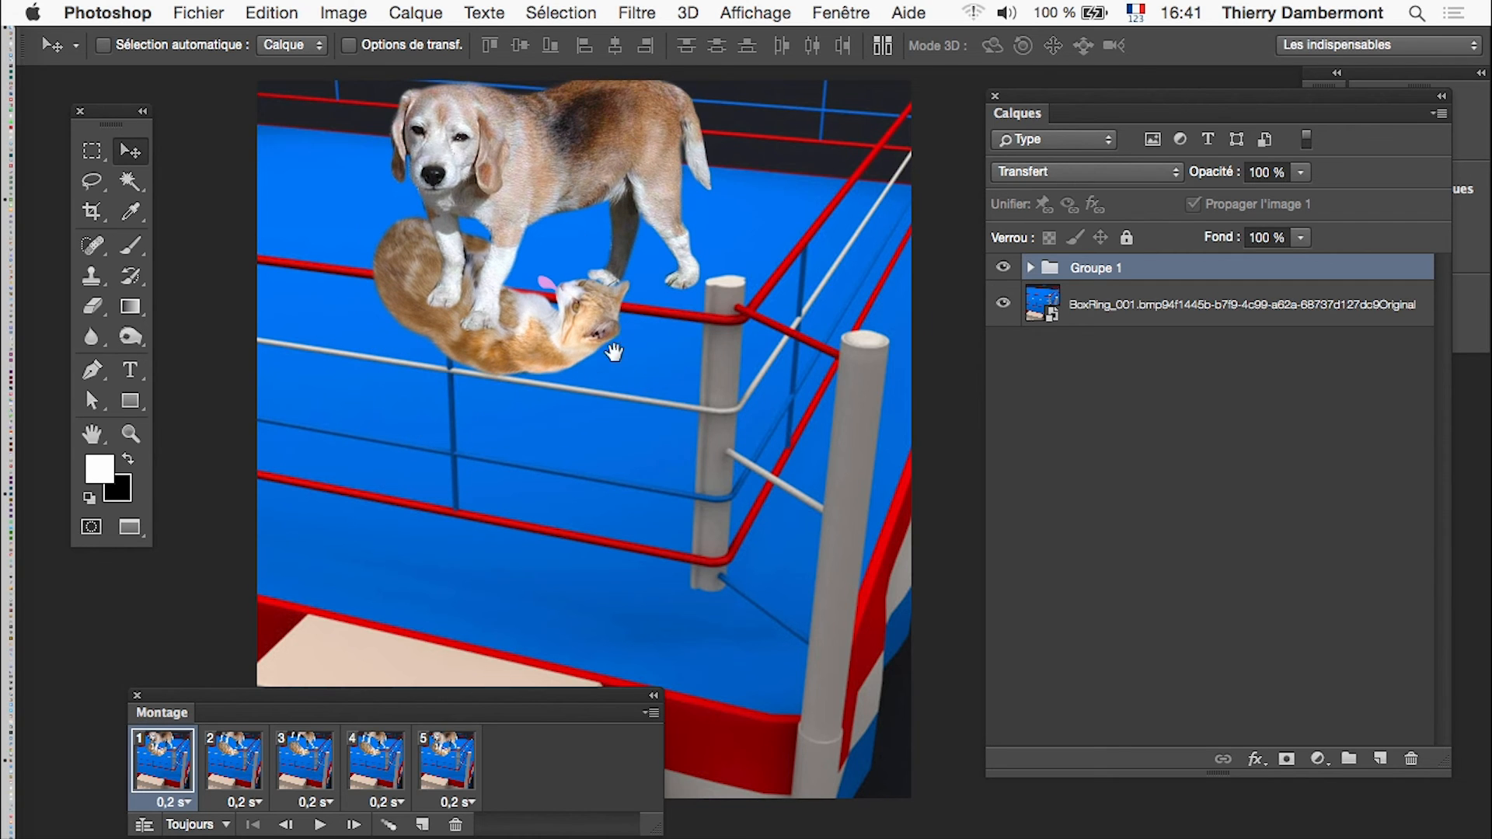
{"action": "left_click_drag", "start_coordinate": [614, 349], "coordinate": [637, 450]}
{"action": "left_click", "coordinate": [652, 459], "text": "alt"}
{"action": "mouse_move", "coordinate": [622, 333]}
{"action": "left_mouse_down"}
{"action": "mouse_move", "coordinate": [623, 358]}
{"action": "mouse_move", "coordinate": [609, 353]}
{"action": "left_mouse_up"}
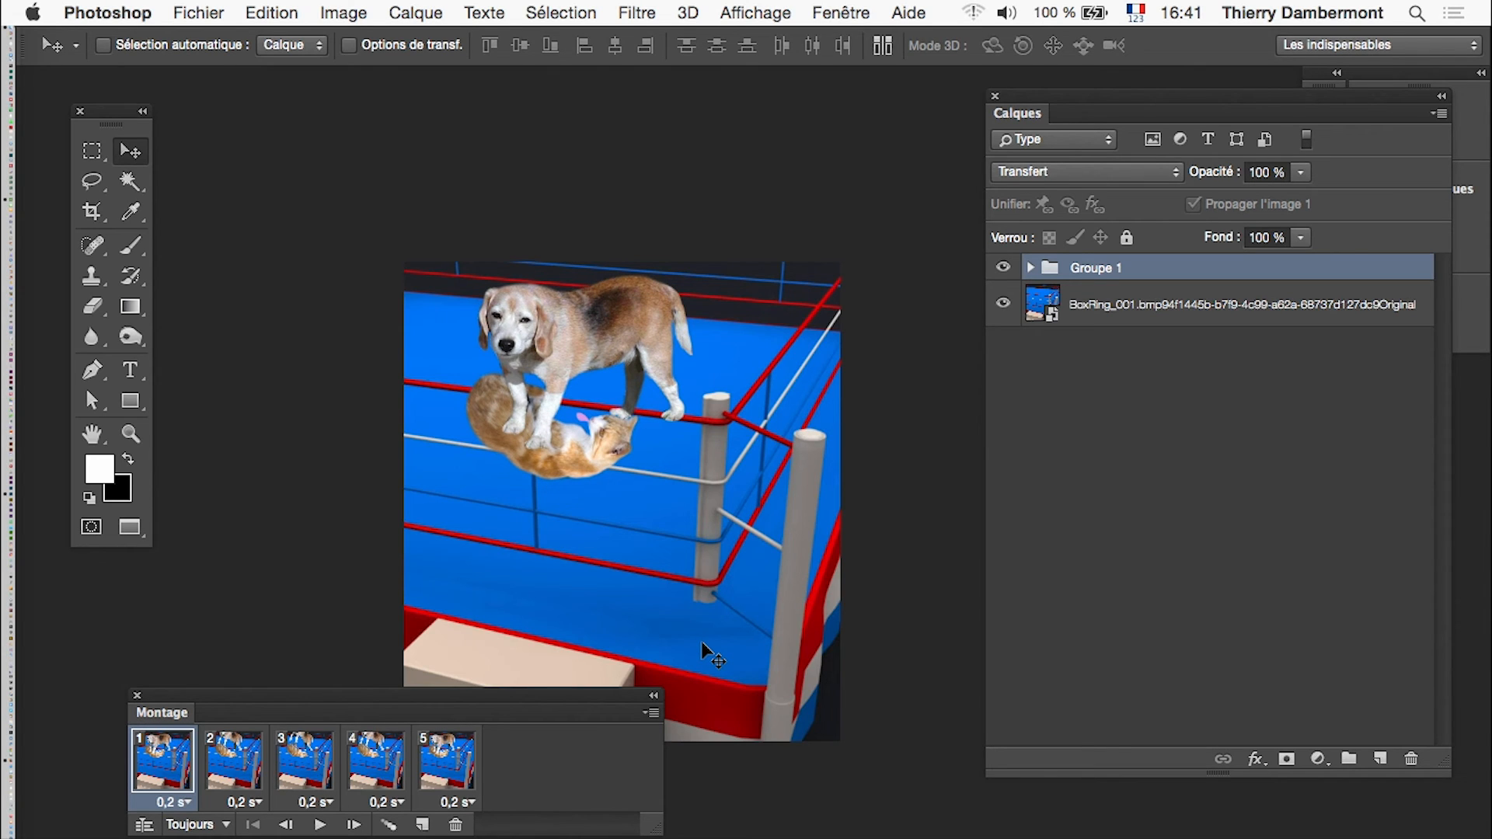
Scale "Groupe 1" to about 142% and move it up and right so the dog and cat fit in the ring.
{"action": "left_click", "coordinate": [1164, 301]}
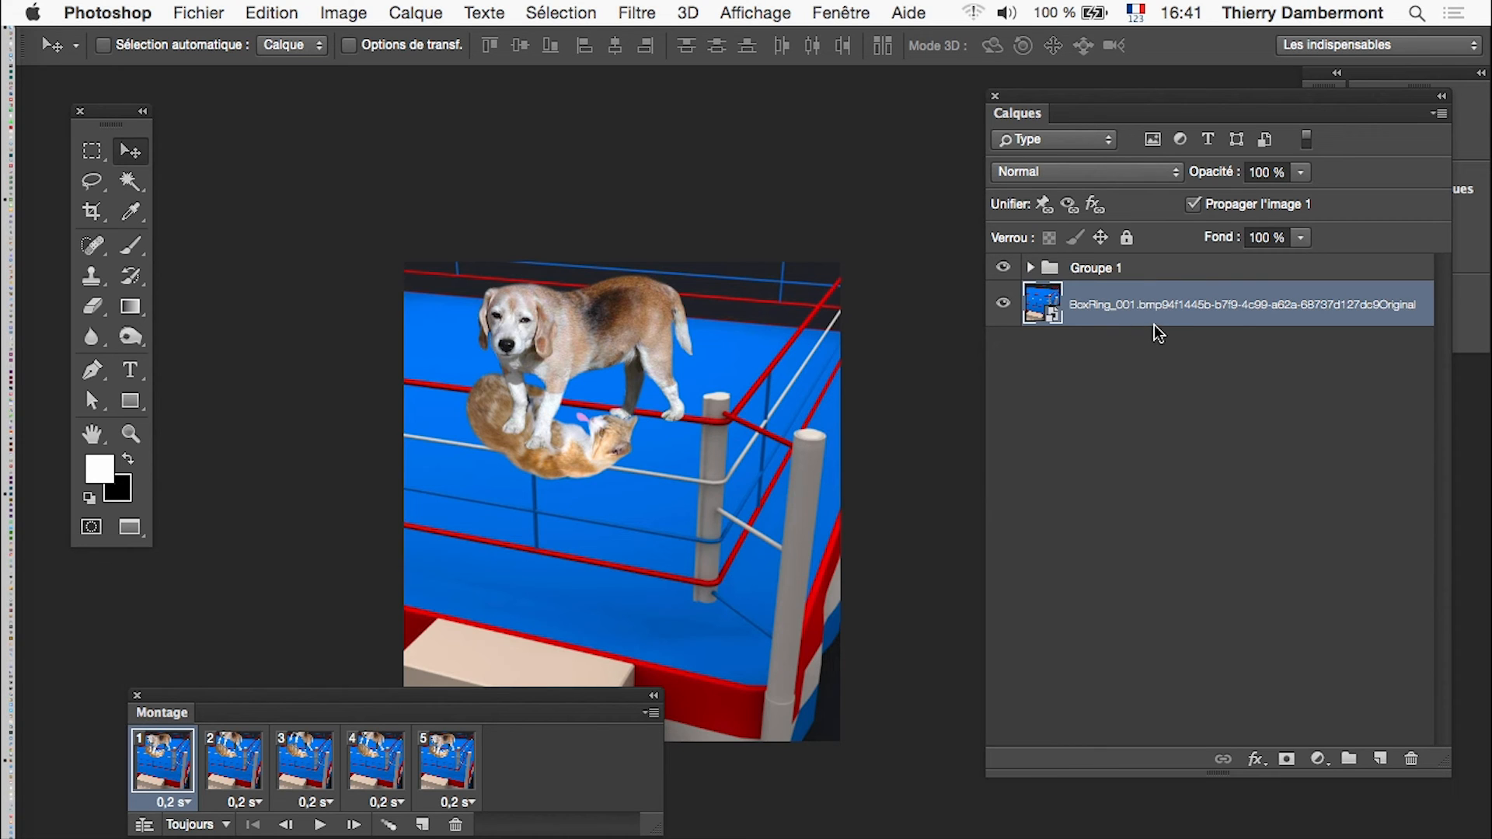
{"action": "left_click", "coordinate": [1071, 269]}
{"action": "key", "text": "super+t"}
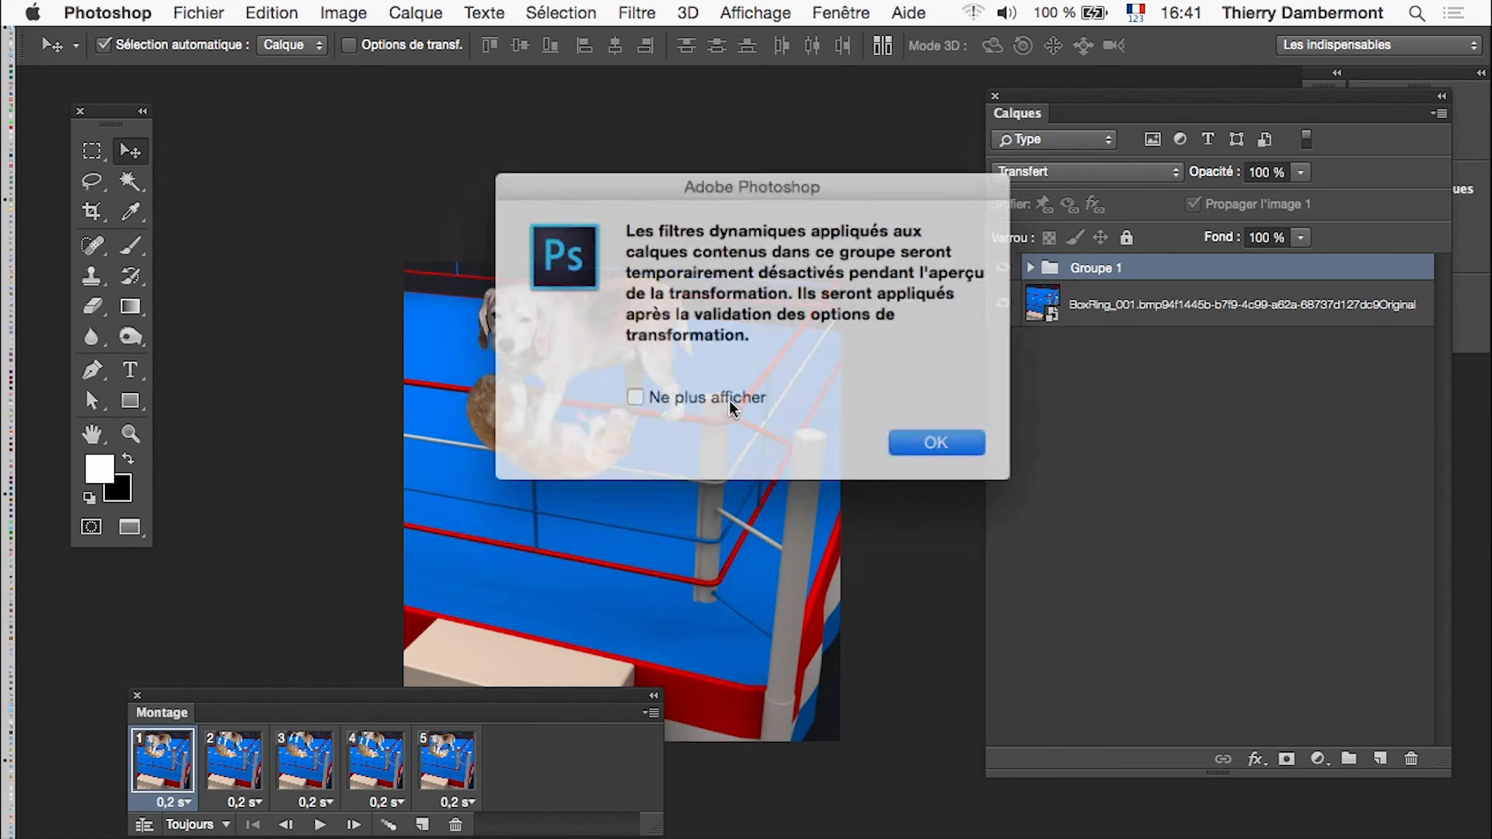
{"action": "left_click", "coordinate": [942, 436]}
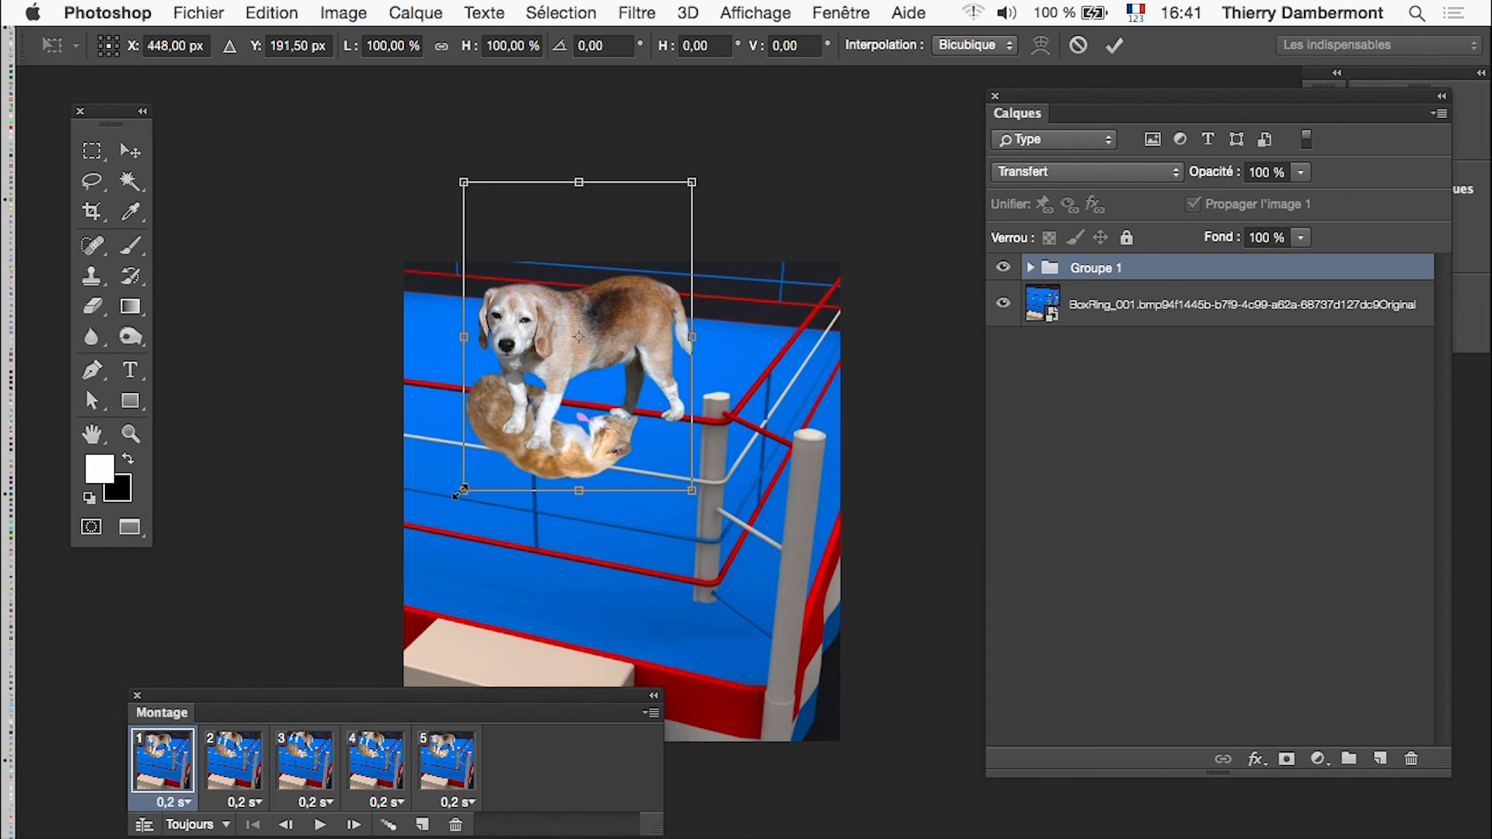
{"action": "left_click_drag", "start_coordinate": [459, 493], "coordinate": [366, 621]}
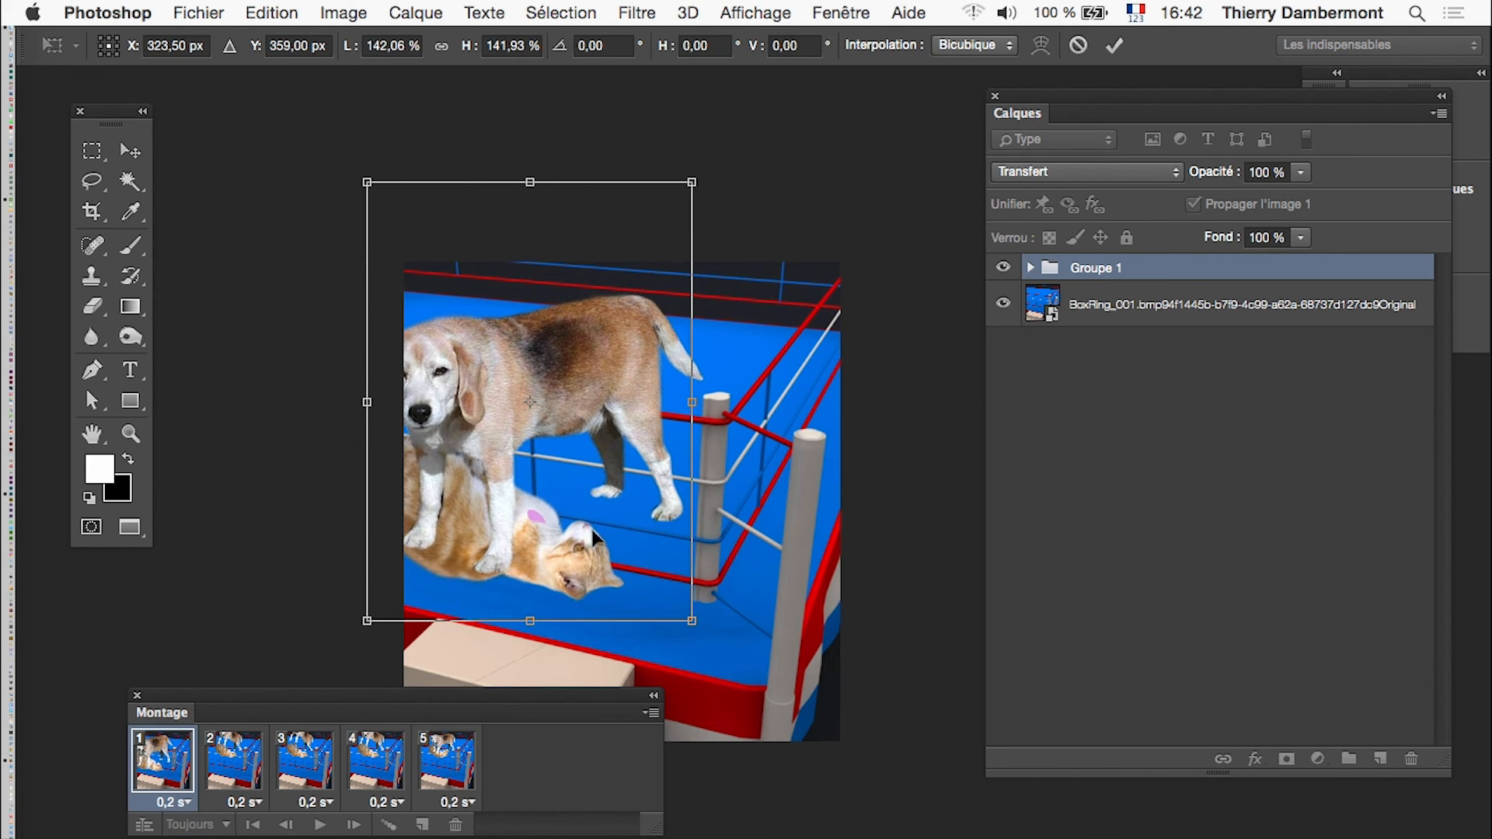
{"action": "left_click", "coordinate": [1114, 45]}
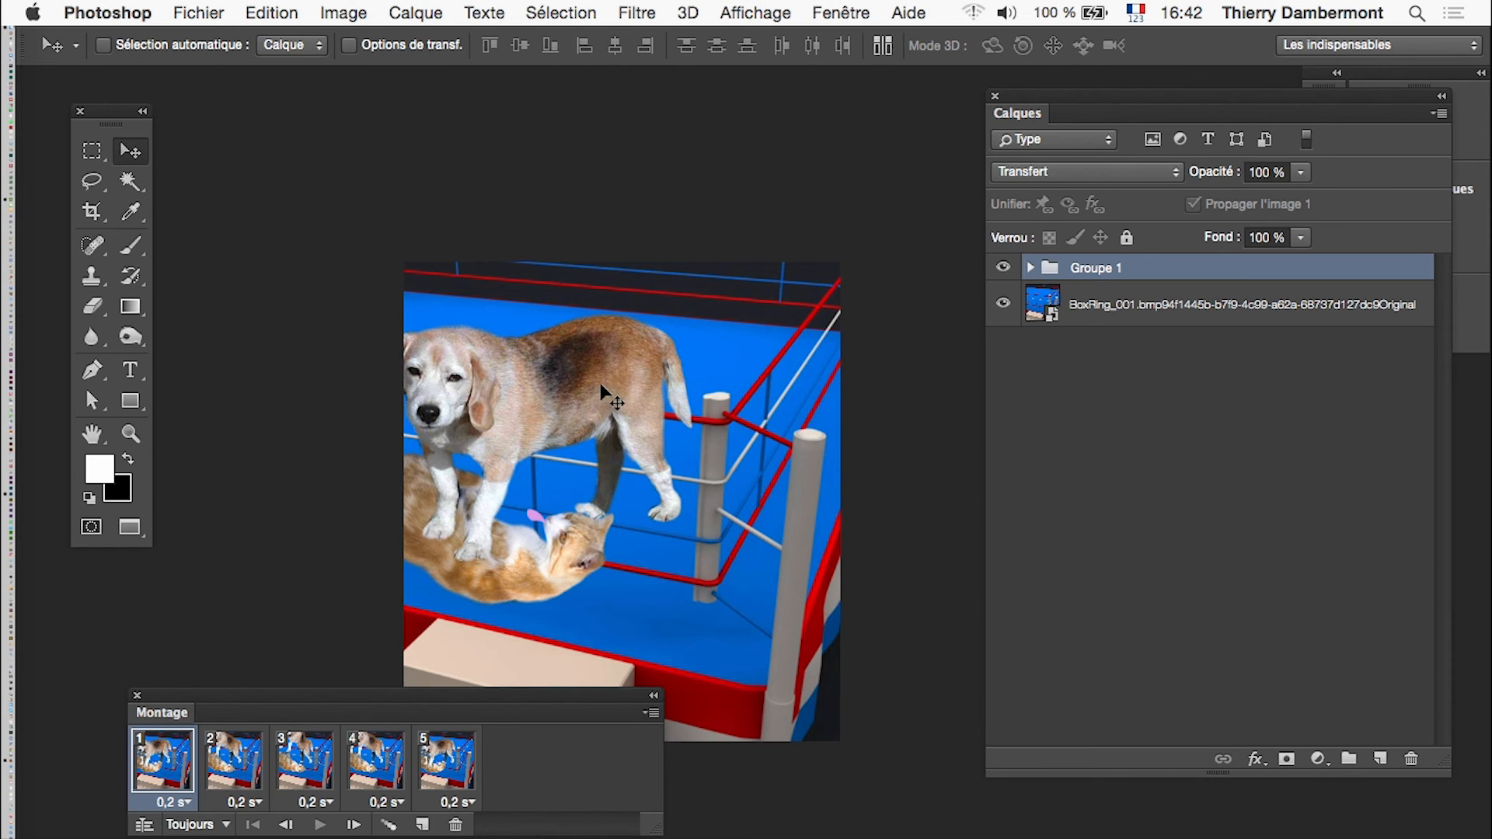
{"action": "left_click_drag", "start_coordinate": [564, 381], "coordinate": [617, 348]}
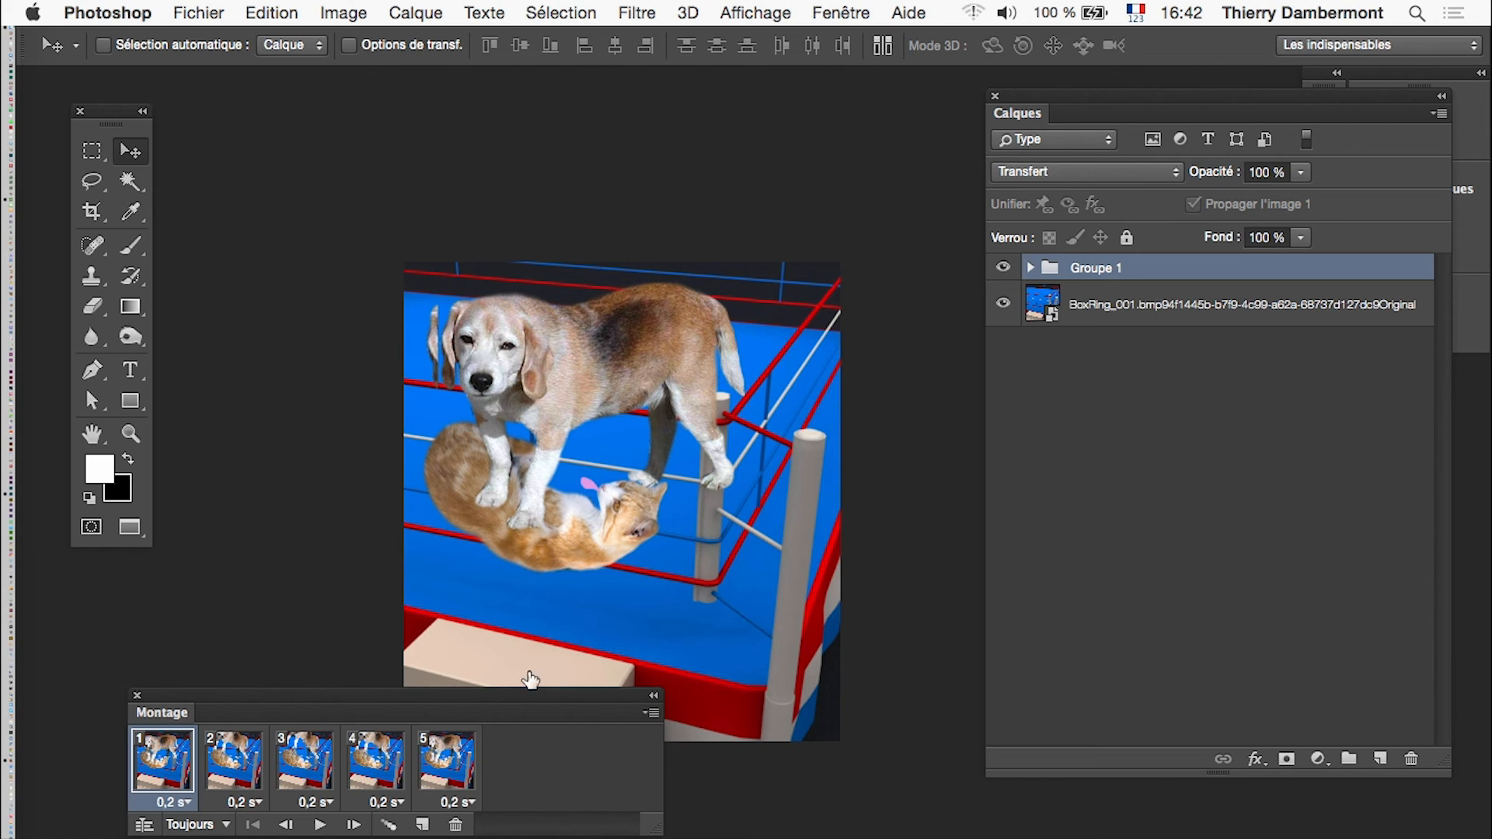
Extend the canvas upward with the Crop tool to make room for the jumping dog, previewing the animation before and after.
{"action": "left_click", "coordinate": [320, 826]}
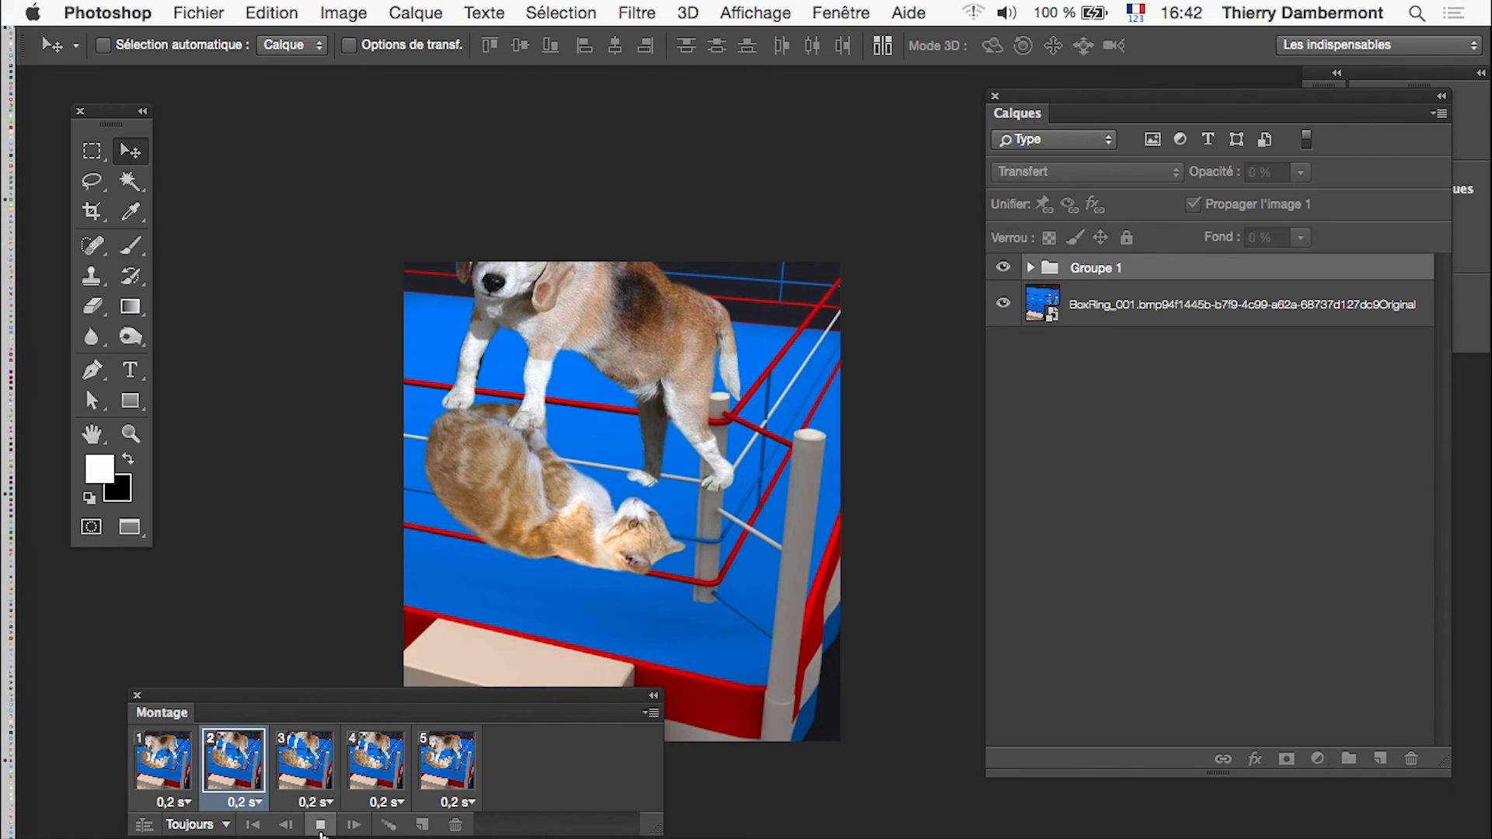
{"action": "key", "text": "space"}
{"action": "left_click", "coordinate": [92, 211]}
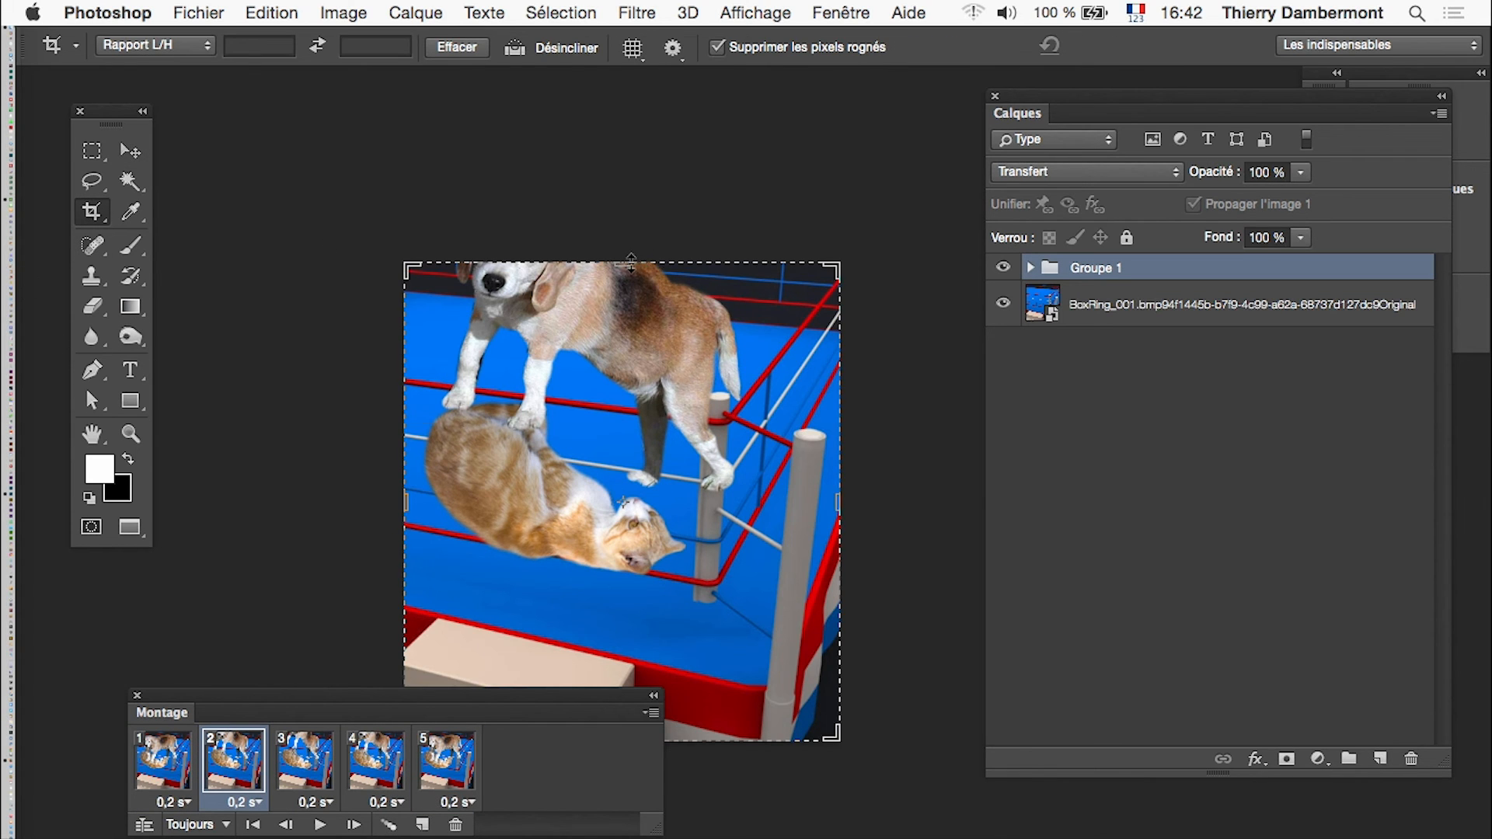
{"action": "left_click_drag", "start_coordinate": [631, 264], "coordinate": [634, 198]}
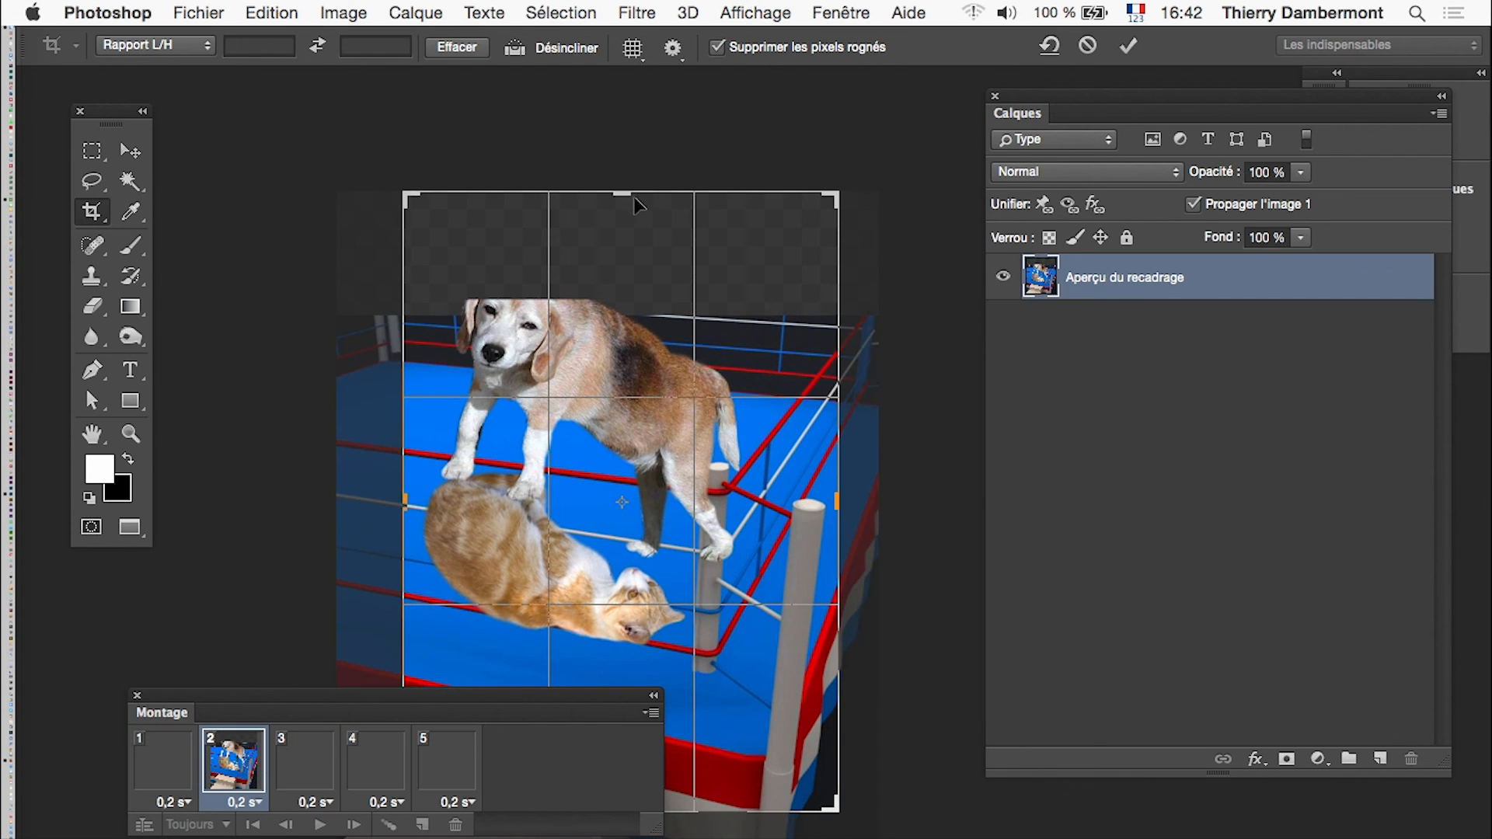
{"action": "left_click", "coordinate": [1128, 45]}
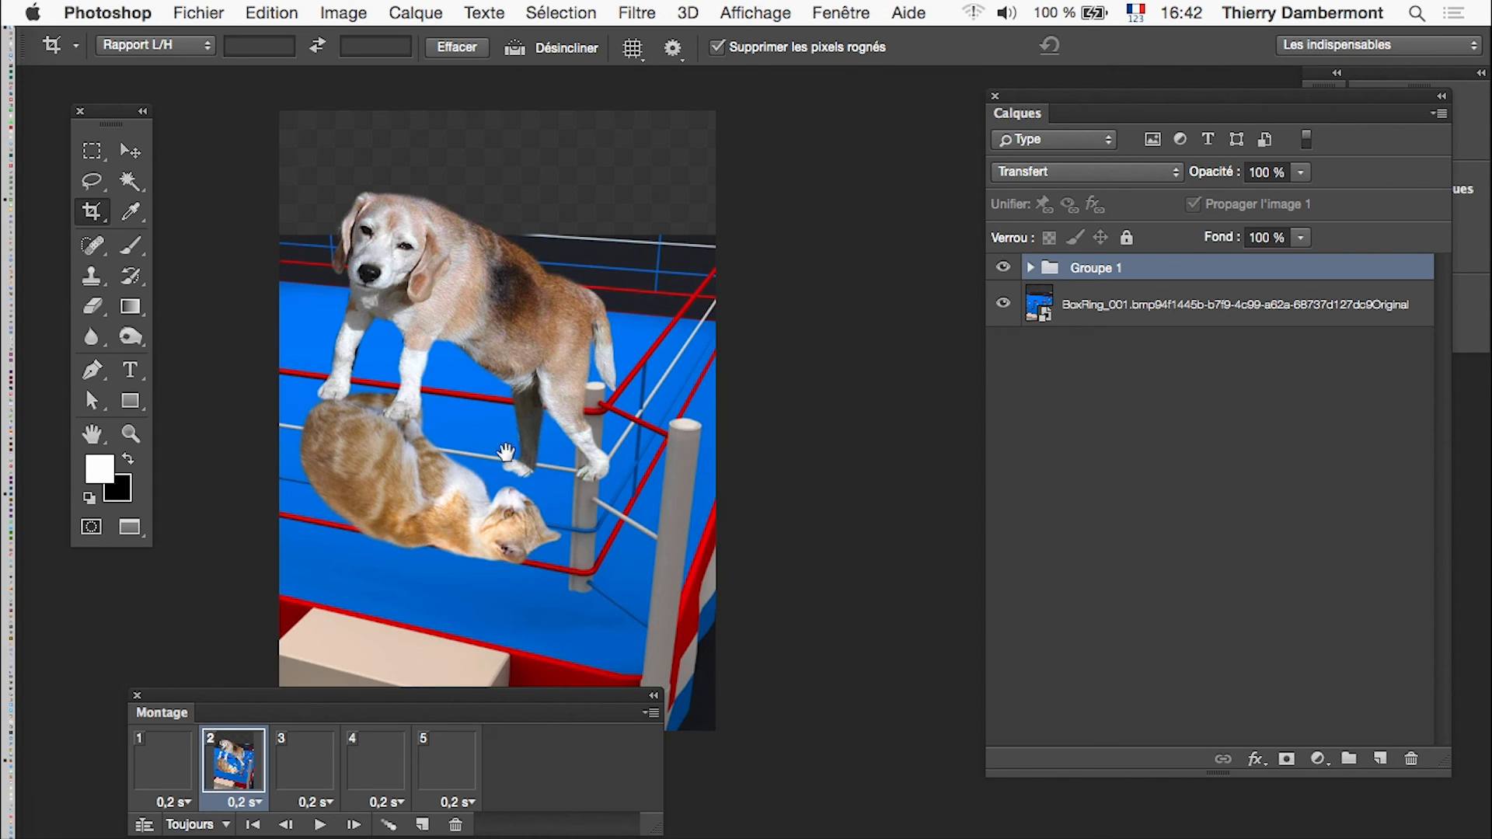
{"action": "left_click", "coordinate": [318, 825]}
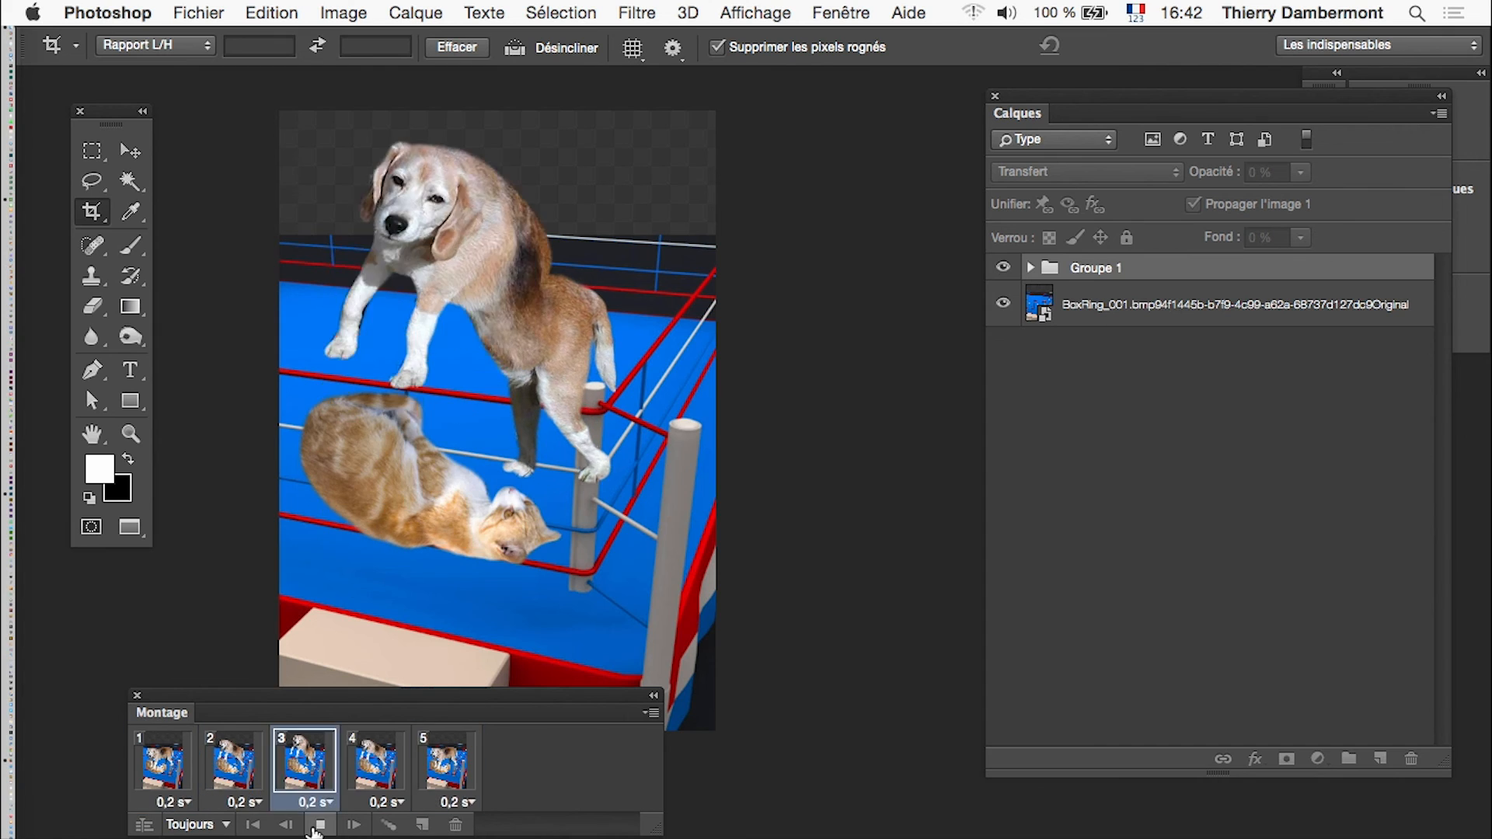
{"action": "left_click", "coordinate": [315, 827]}
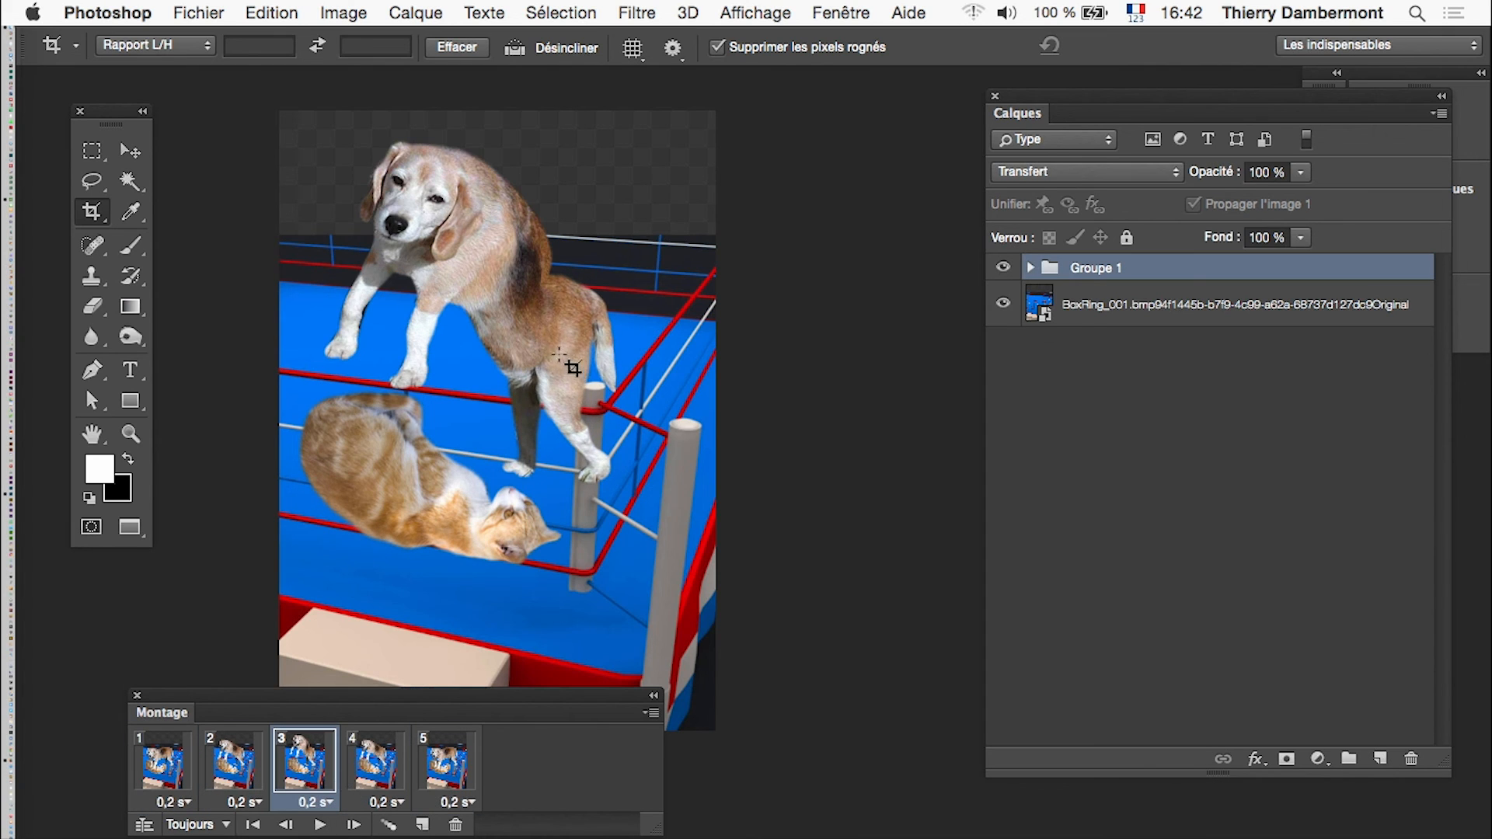
Move "Groupe 1" higher in the ring and extend the canvas further upward so the dog's head fits.
{"action": "left_click", "coordinate": [130, 151]}
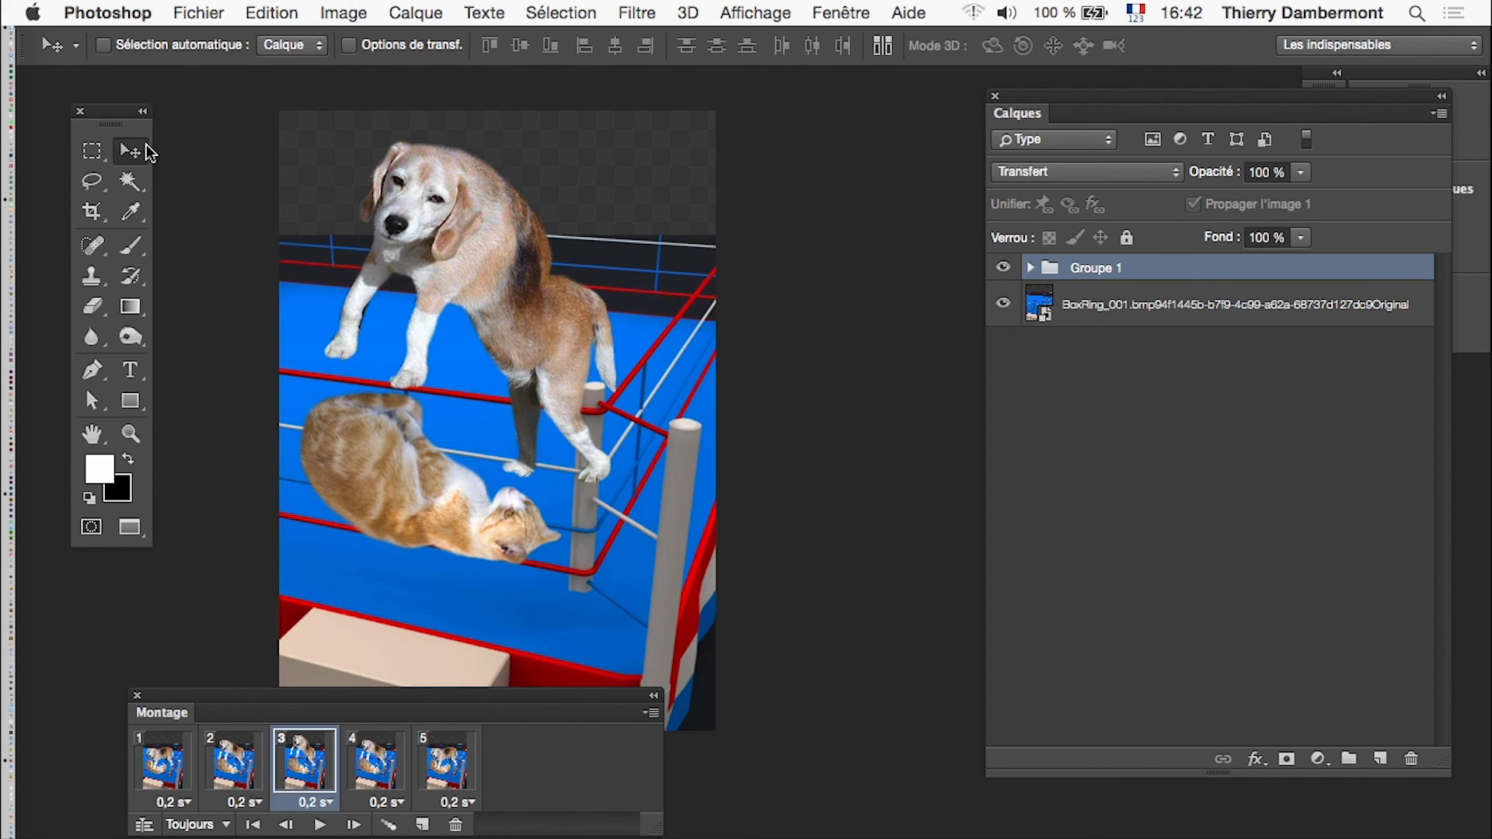
{"action": "left_click_drag", "start_coordinate": [601, 358], "coordinate": [562, 253]}
{"action": "left_click", "coordinate": [590, 365], "text": "alt+super"}
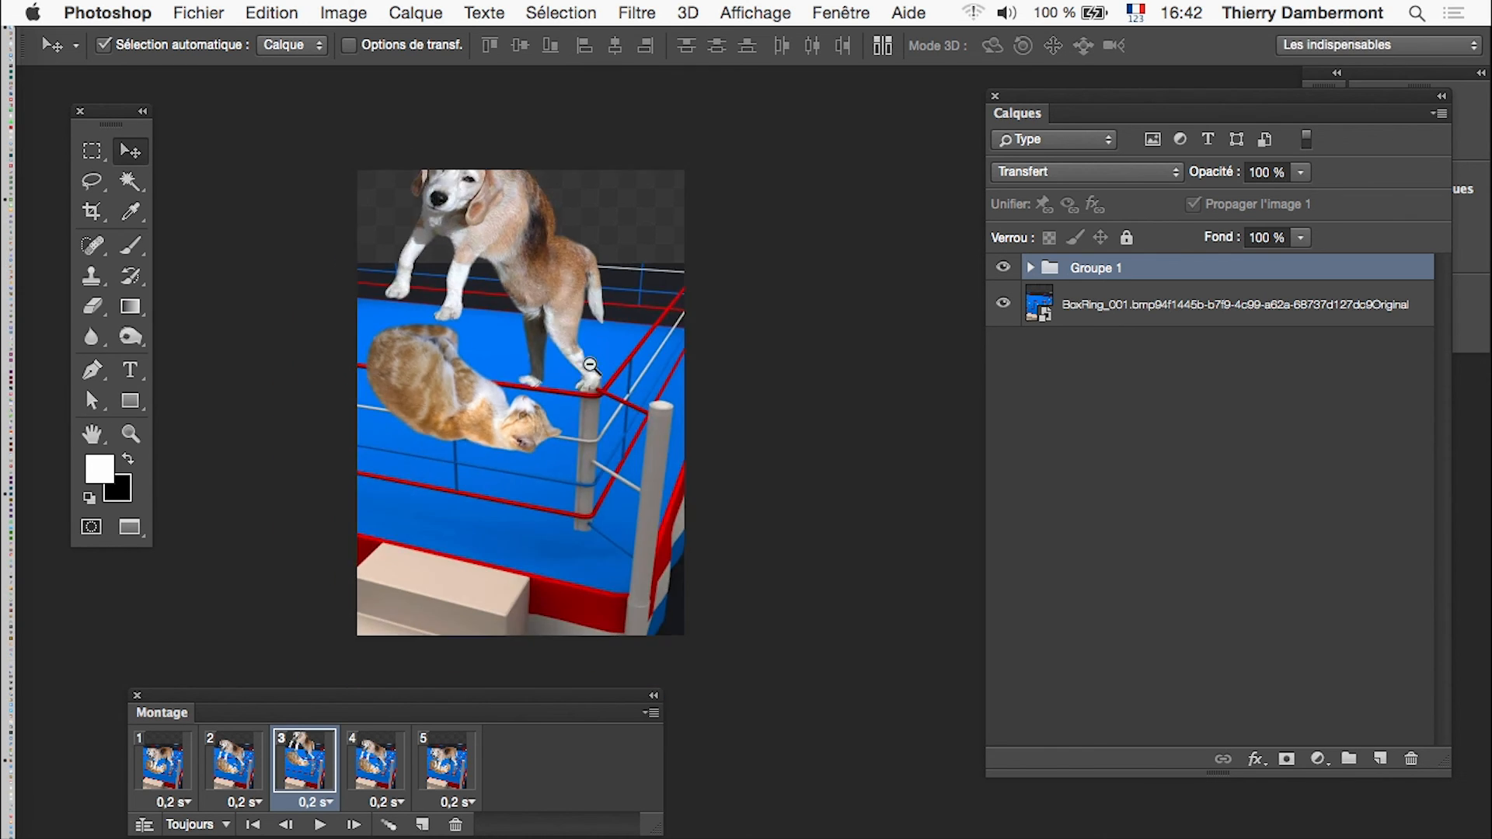
{"action": "left_click", "coordinate": [92, 211]}
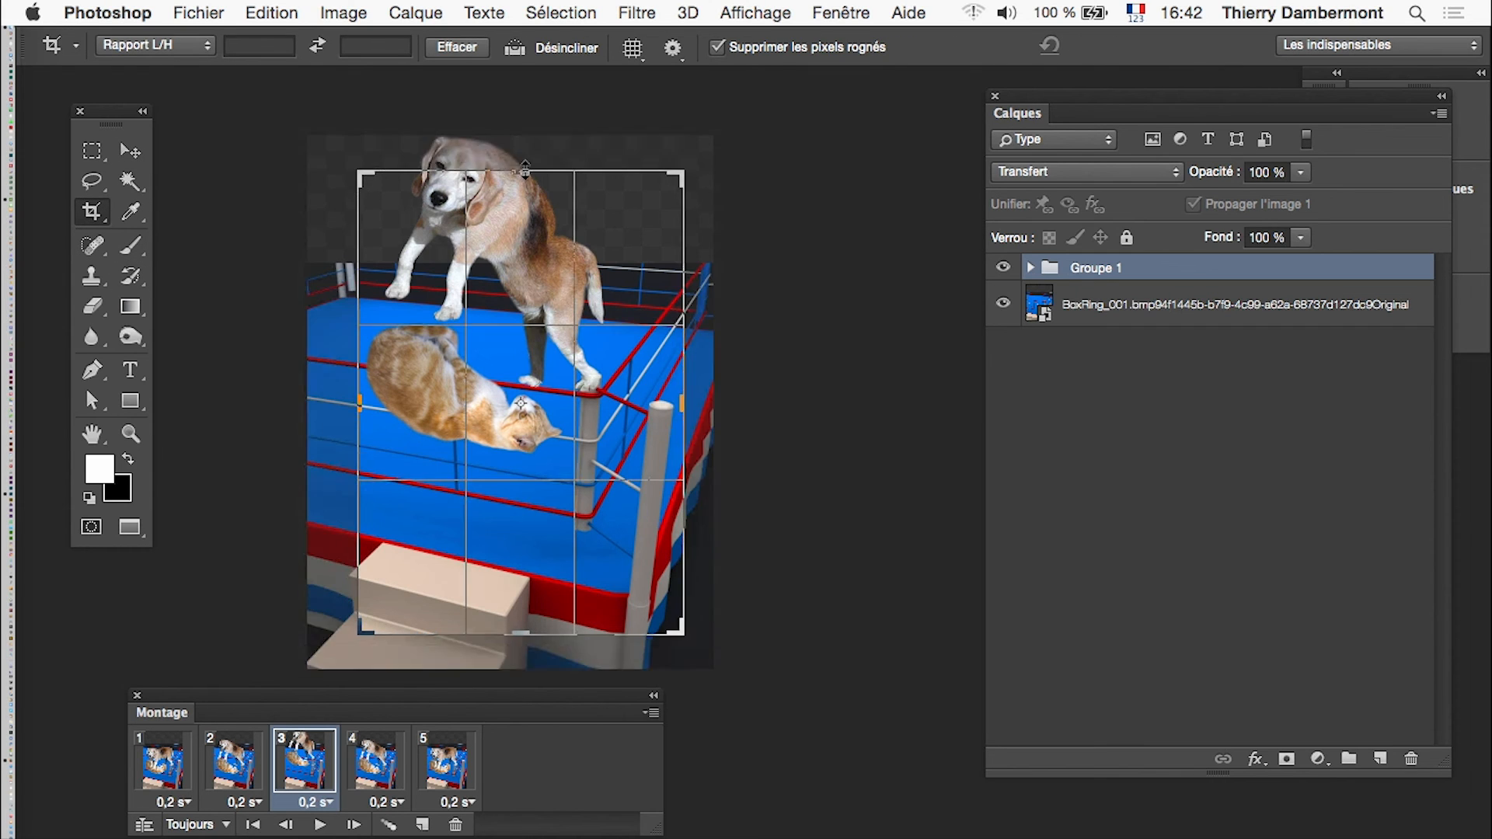
{"action": "left_click_drag", "start_coordinate": [525, 169], "coordinate": [525, 123]}
{"action": "left_click", "coordinate": [1128, 46]}
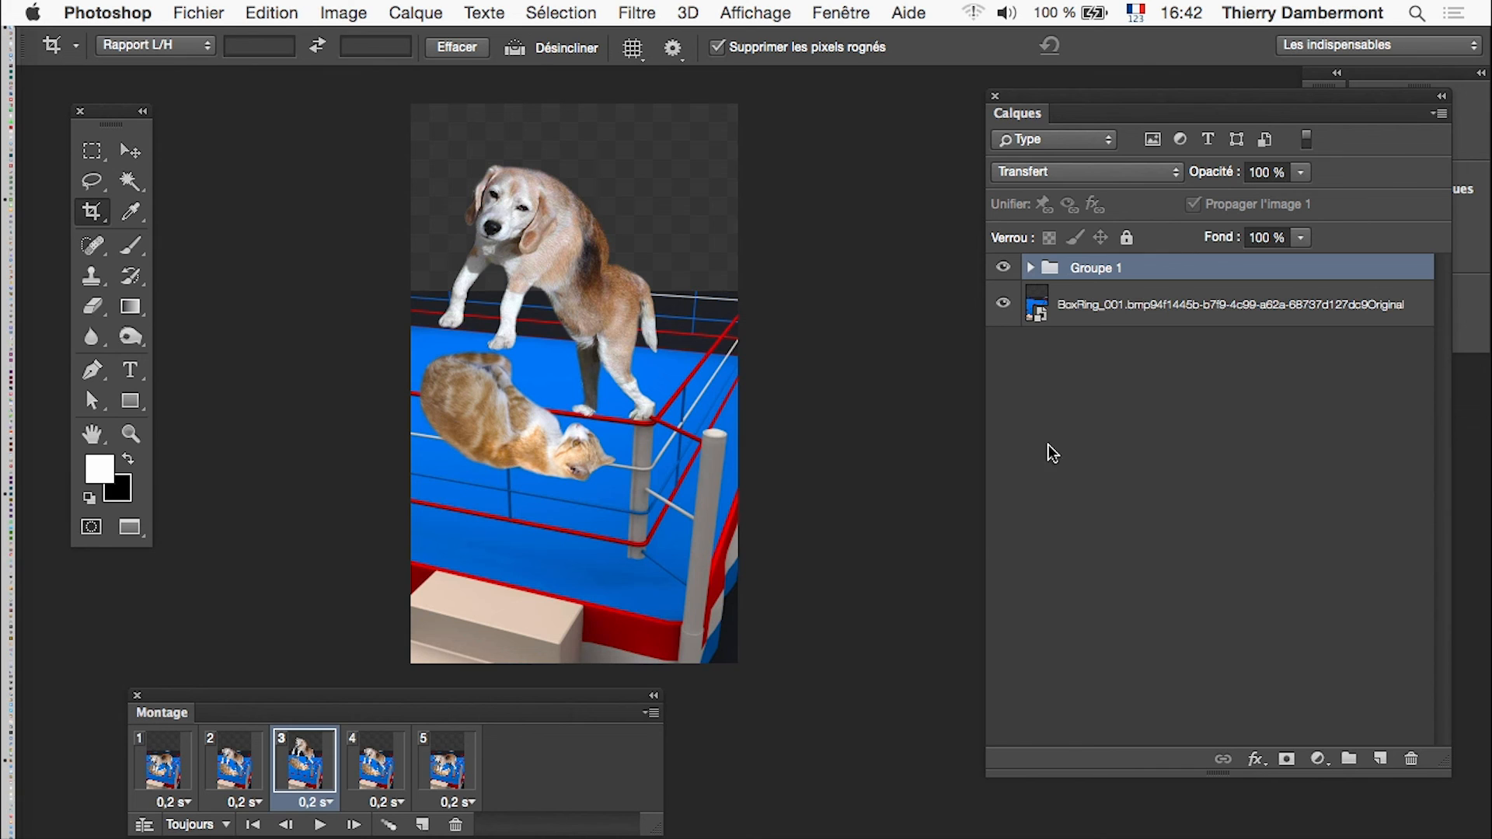
Move "Groupe 1" up and slightly right so the dog's hind paws stand just above the back corner post.
{"action": "left_click", "coordinate": [600, 398], "text": "super"}
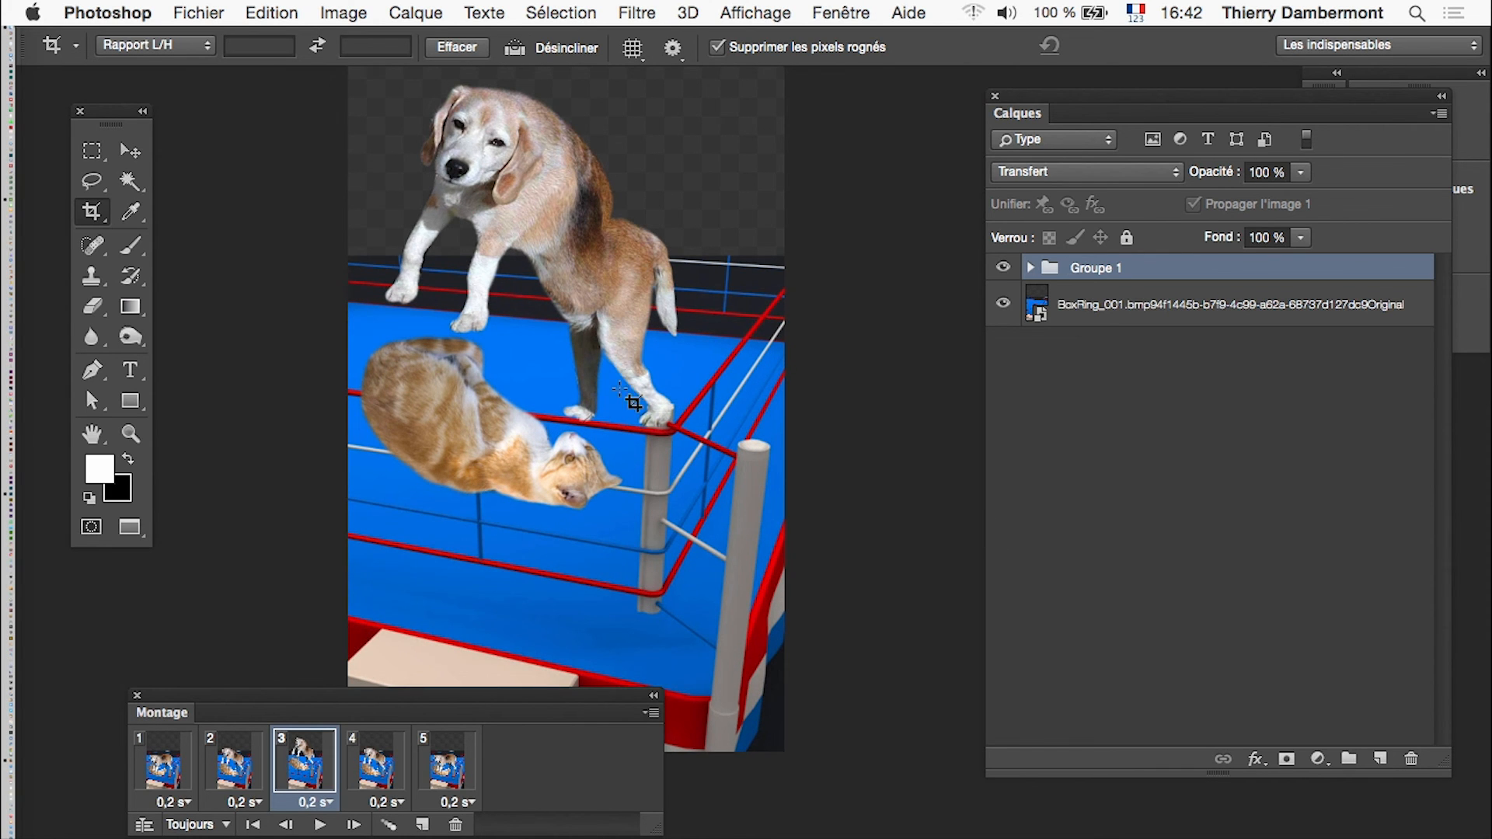
{"action": "left_click", "coordinate": [130, 150]}
{"action": "left_click_drag", "start_coordinate": [583, 325], "coordinate": [596, 290]}
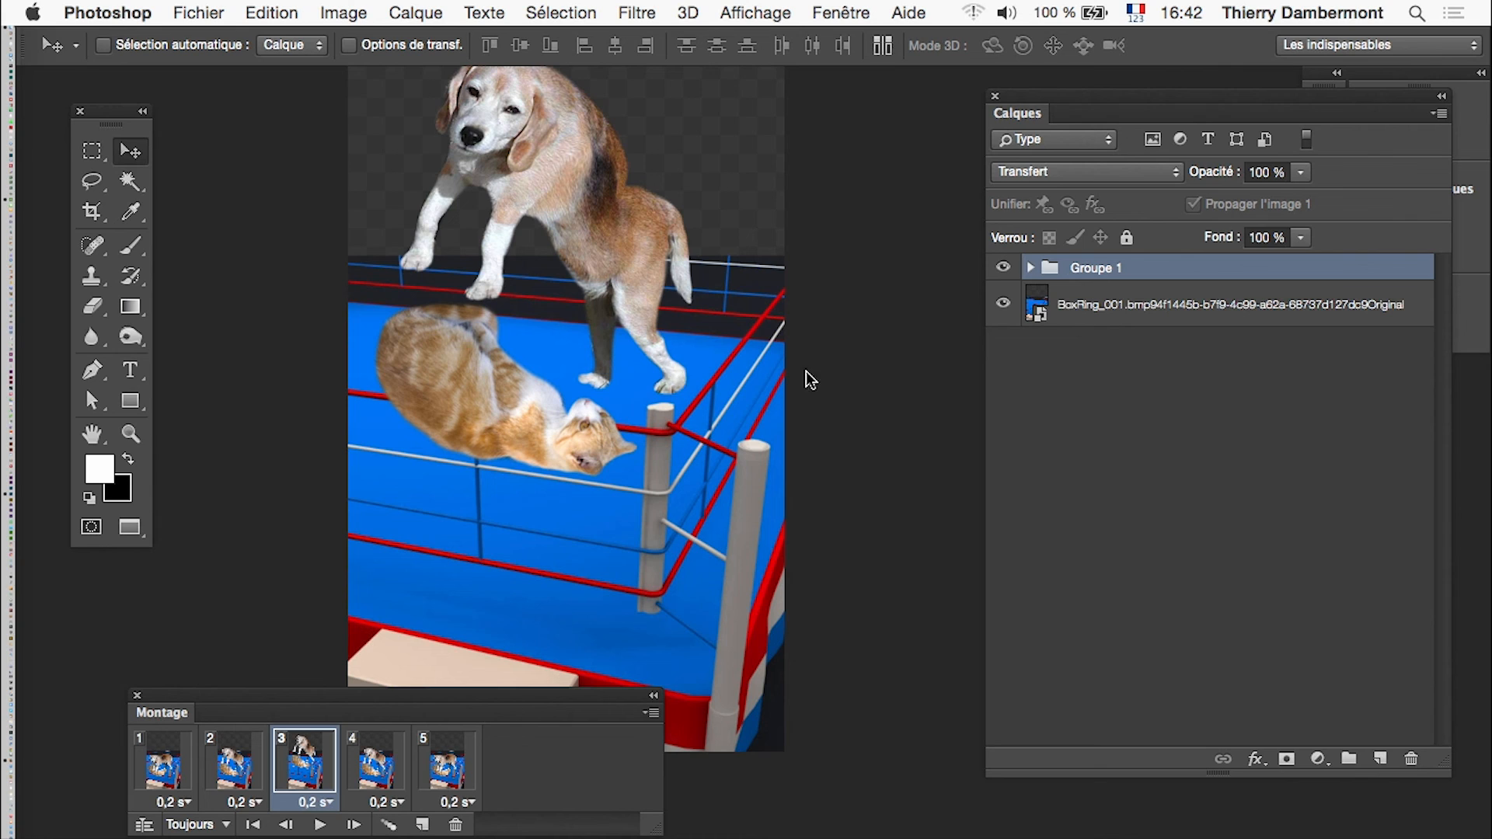
Duplicate the boxing ring layer and place the copy above "Groupe 1".
{"action": "left_click_drag", "start_coordinate": [1220, 306], "coordinate": [1390, 761]}
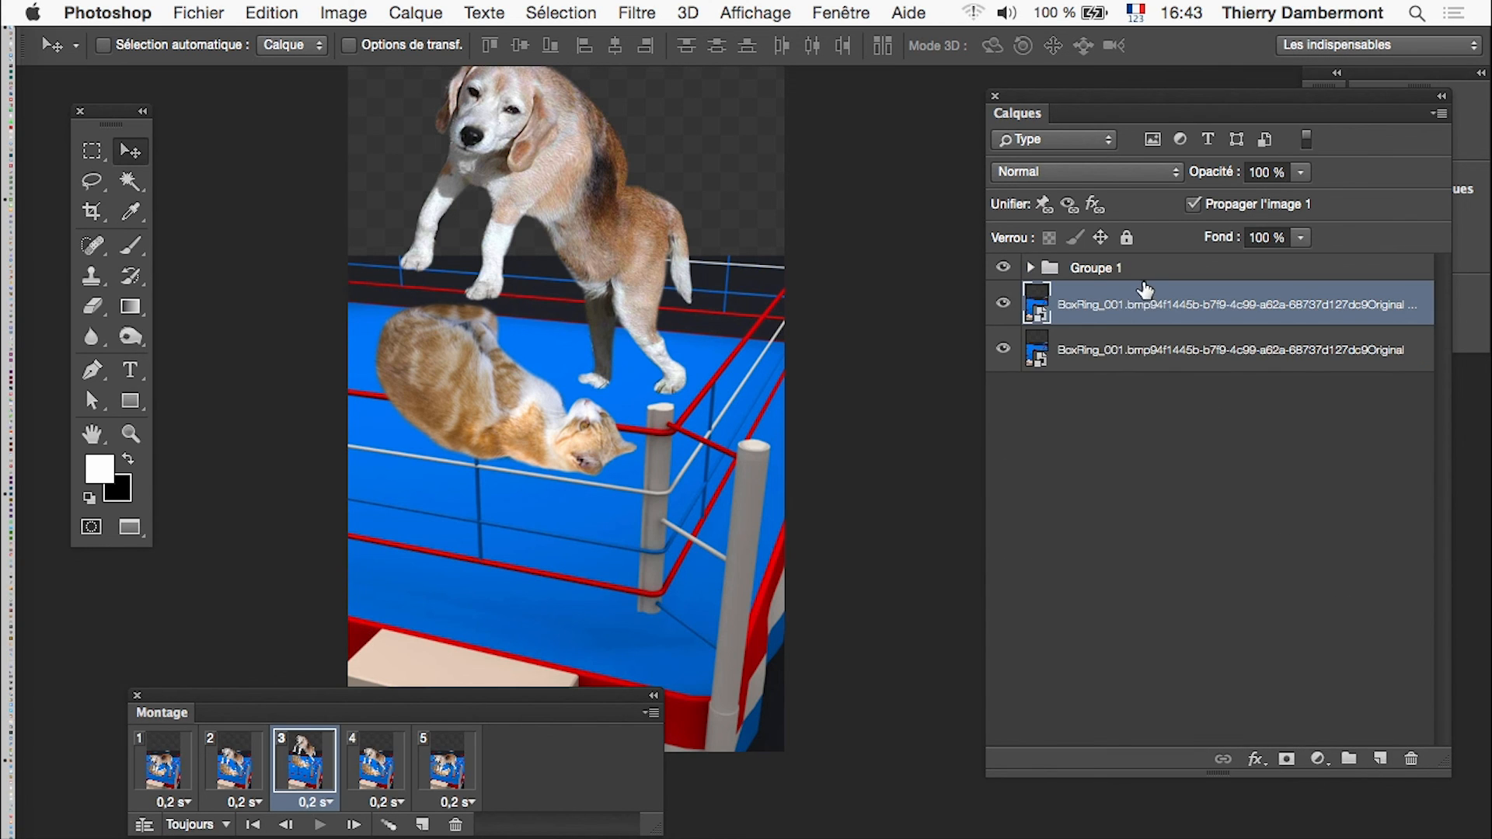
{"action": "left_click_drag", "start_coordinate": [1147, 307], "coordinate": [1146, 262]}
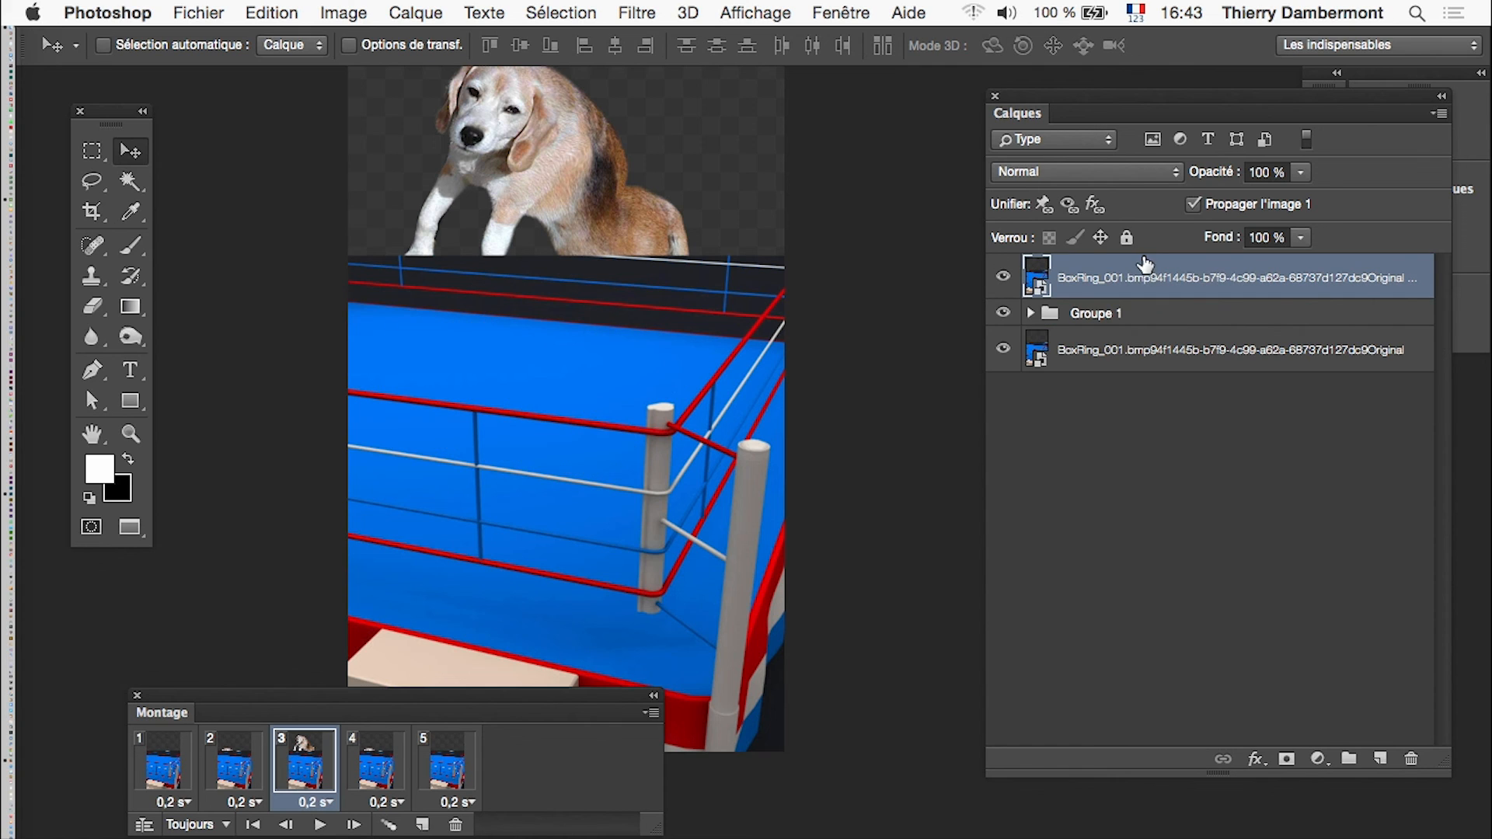
Examine the ring's ropes and posts up close, and compare the image with the ring copy hidden and shown.
{"action": "left_click", "coordinate": [409, 437]}
{"action": "left_click", "coordinate": [514, 474]}
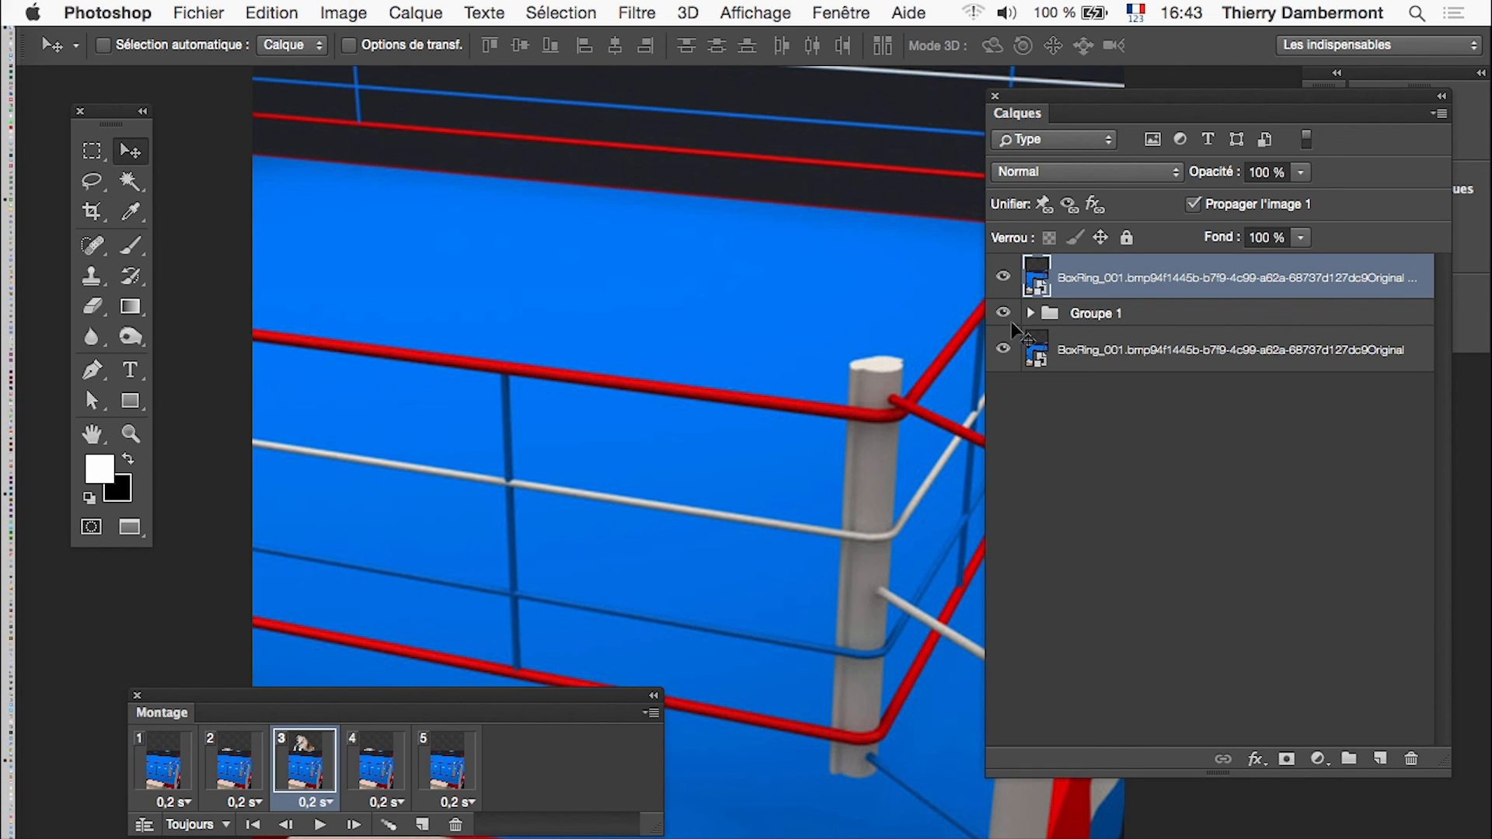
{"action": "left_click_drag", "start_coordinate": [603, 326], "coordinate": [534, 245]}
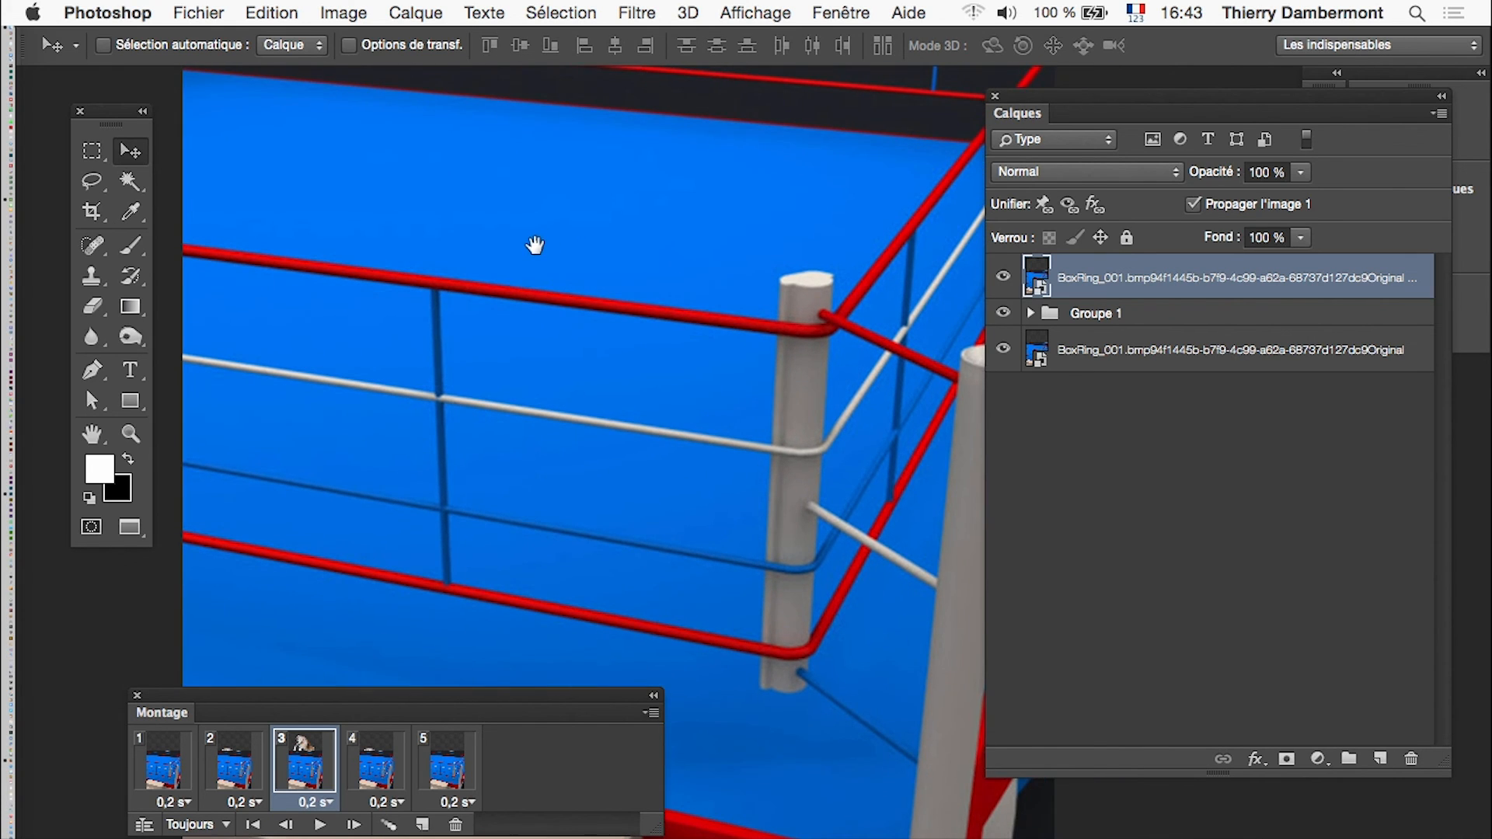
{"action": "left_click", "coordinate": [609, 288], "text": "alt"}
{"action": "left_click_drag", "start_coordinate": [709, 393], "coordinate": [666, 368]}
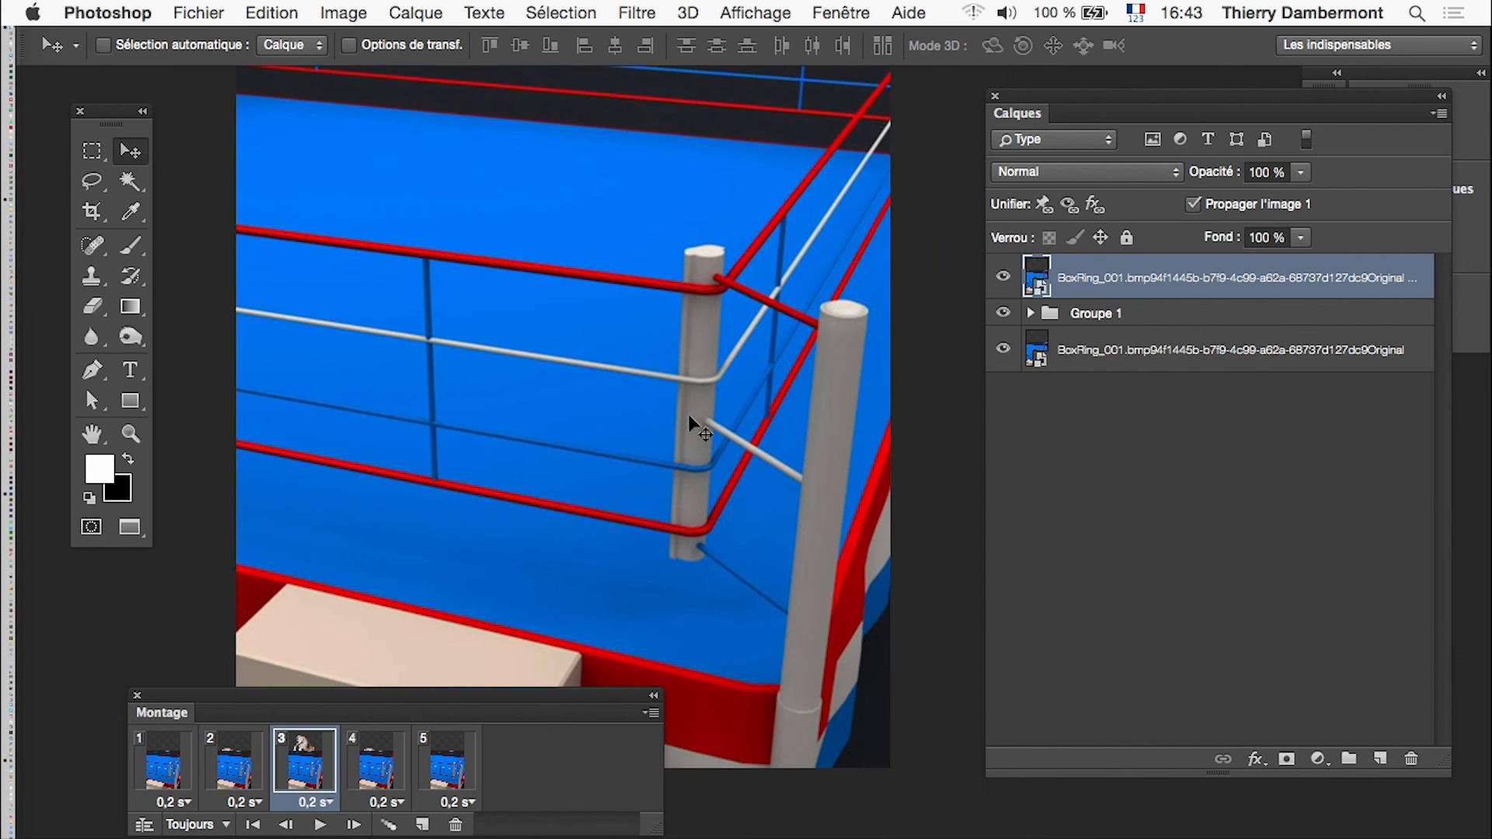
{"action": "left_click", "coordinate": [1004, 279]}
{"action": "left_click", "coordinate": [1004, 280]}
{"action": "left_click", "coordinate": [1004, 280]}
{"action": "left_click", "coordinate": [1004, 280]}
{"action": "left_click", "coordinate": [691, 334], "text": "alt"}
{"action": "left_click", "coordinate": [1005, 279]}
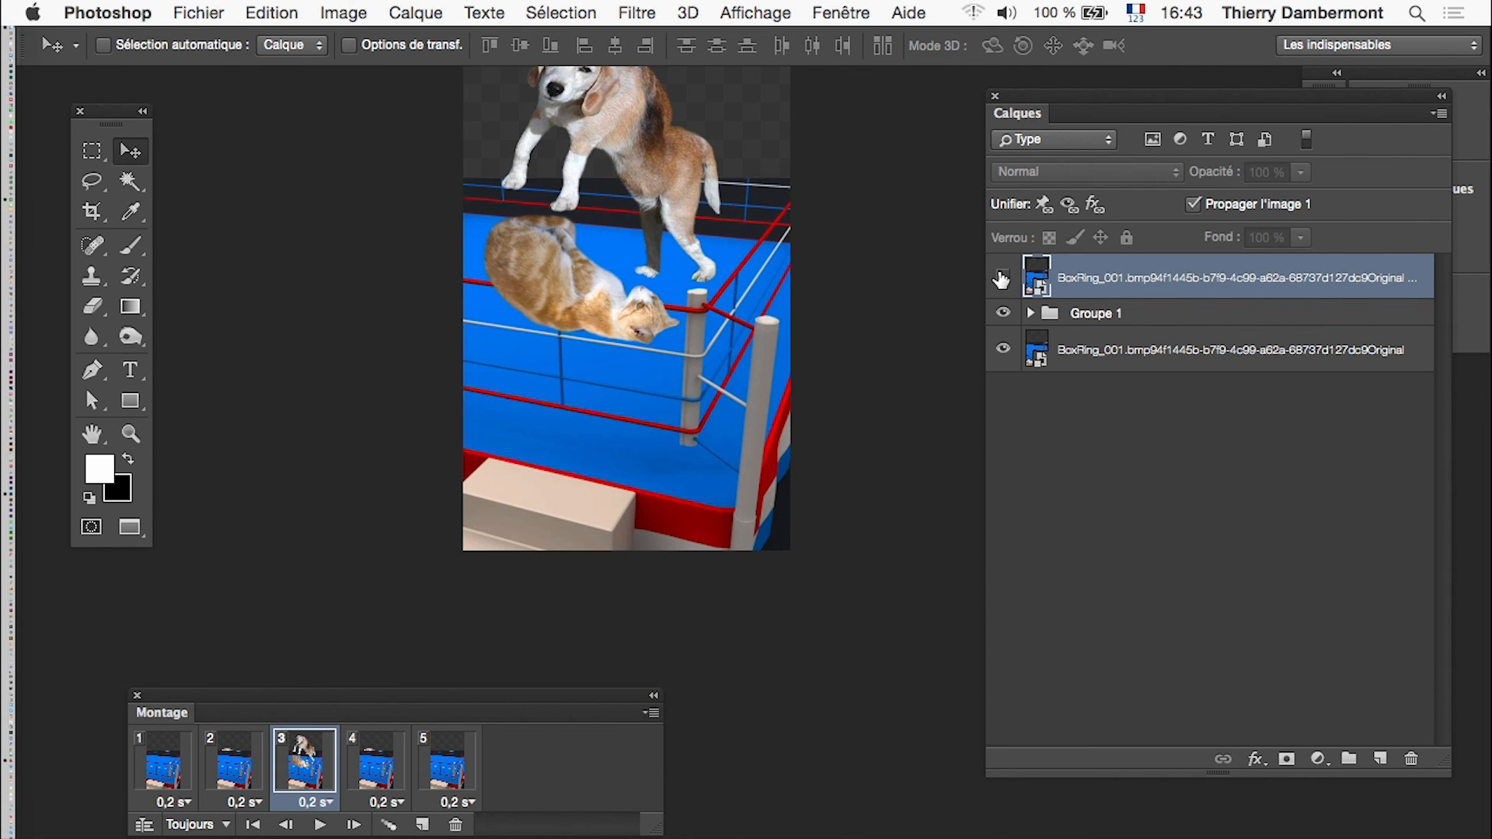
{"action": "left_click", "coordinate": [1004, 280]}
{"action": "left_click", "coordinate": [1004, 280]}
{"action": "left_click", "coordinate": [1004, 280]}
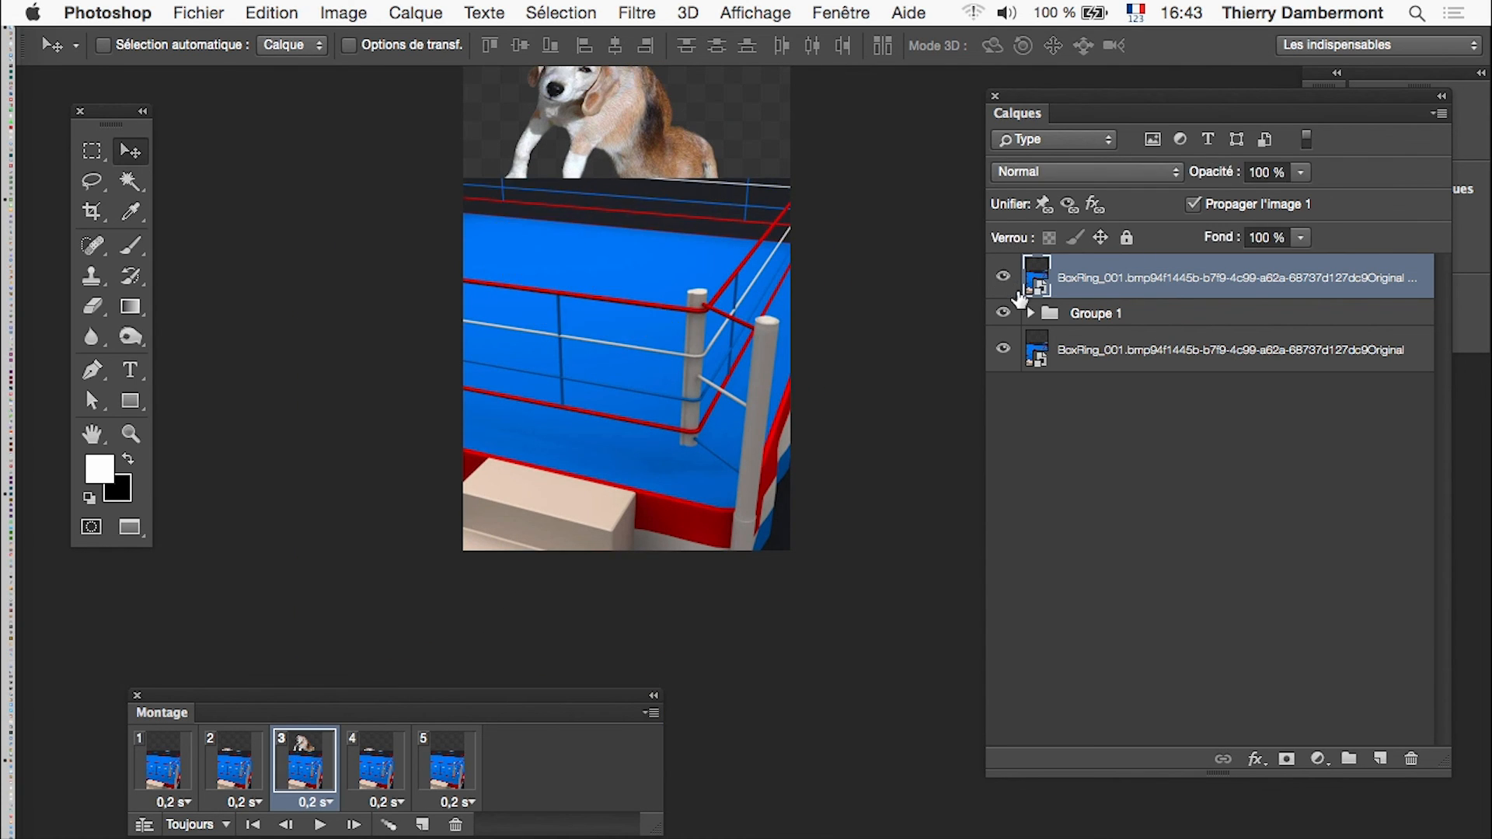
Save the document as "beagle-08.psd" in the folder "animation marionnette" with maximum compatibility.
{"action": "left_click", "coordinate": [173, 10]}
{"action": "left_click", "coordinate": [326, 255]}
{"action": "left_click", "coordinate": [727, 91]}
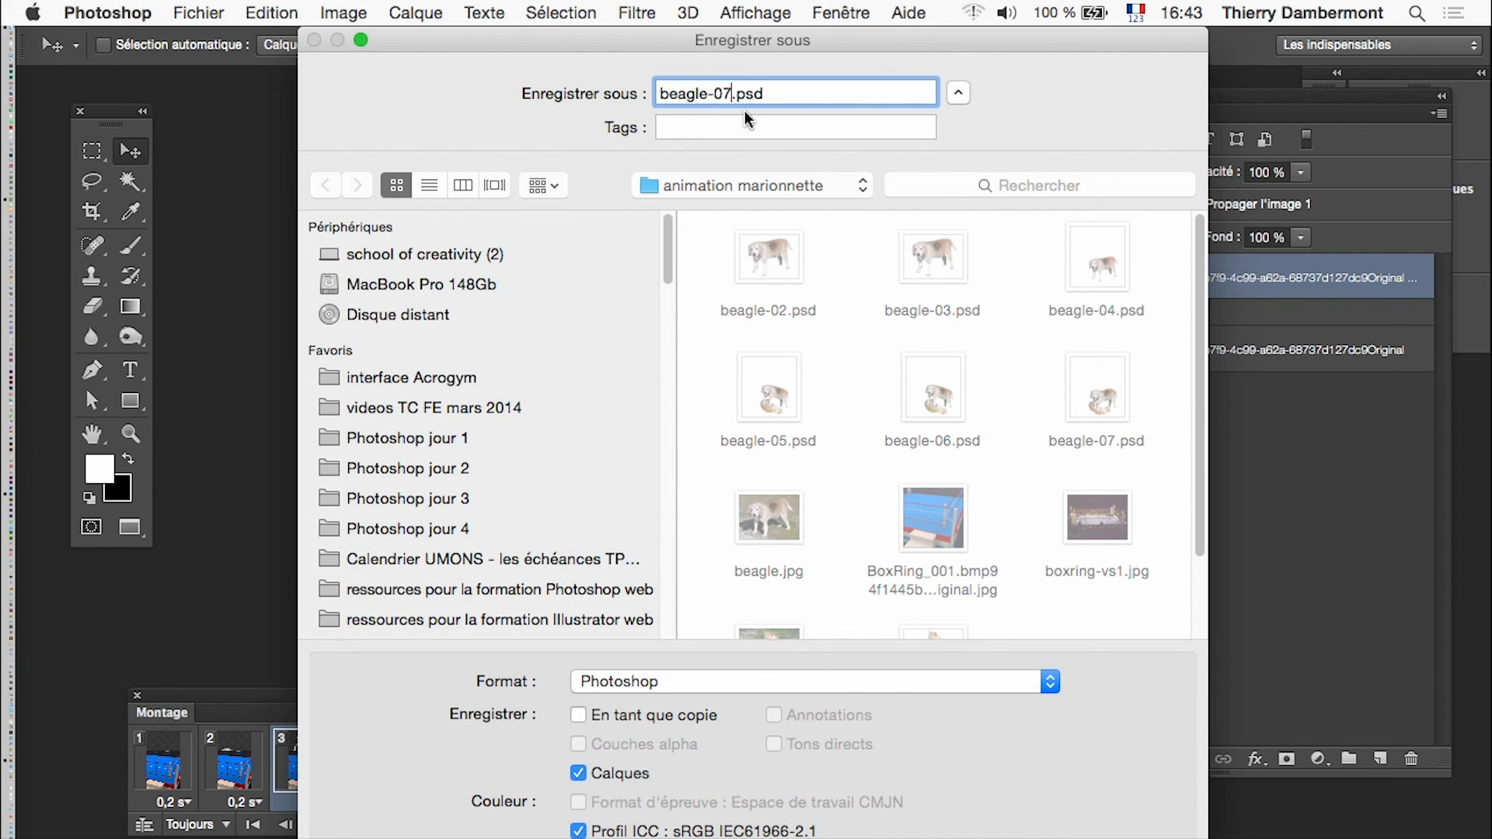
{"action": "key", "text": "BackSpace"}
{"action": "type", "text": "8"}
{"action": "key", "text": "Return"}
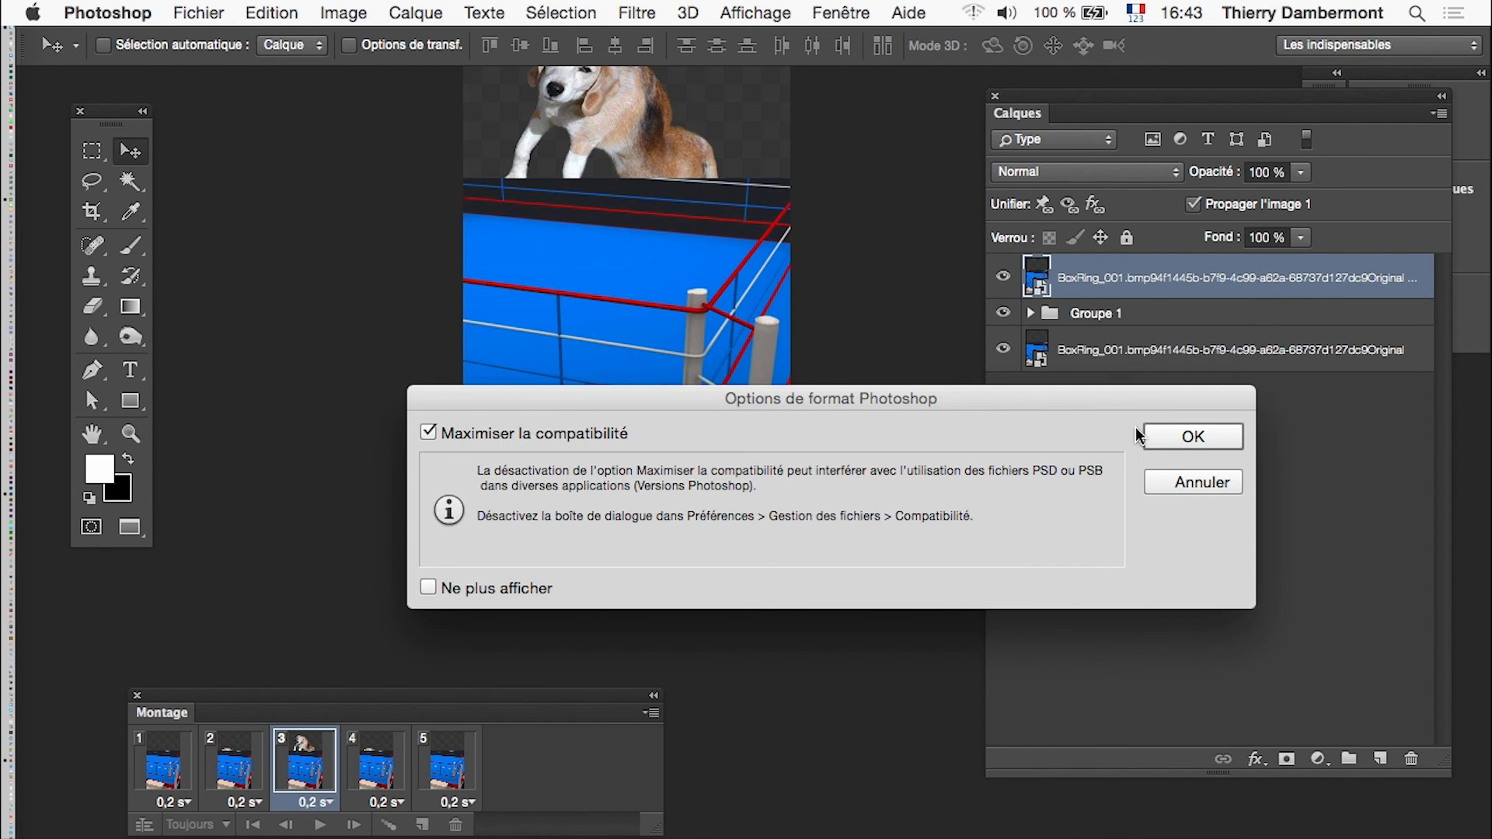
{"action": "left_click", "coordinate": [1158, 437]}
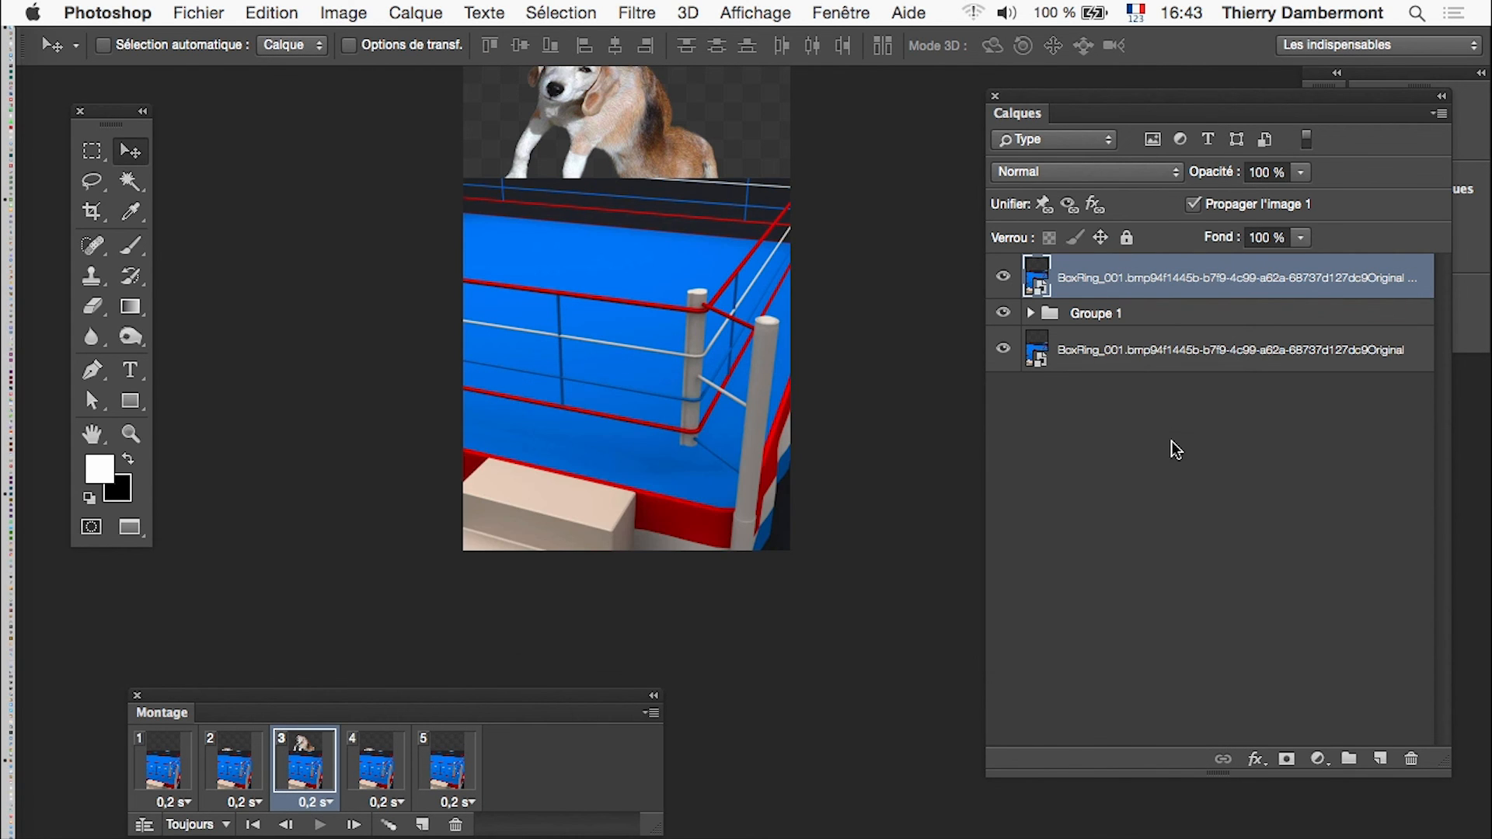
Switch to the Finder and select "beagle-08.psd" in the folder "animation marionnette" inside "Photoshop jour 4" in a new window.
{"action": "key", "text": "super+Tab"}
{"action": "key", "text": "super+Tab"}
{"action": "key", "text": "super+Tab"}
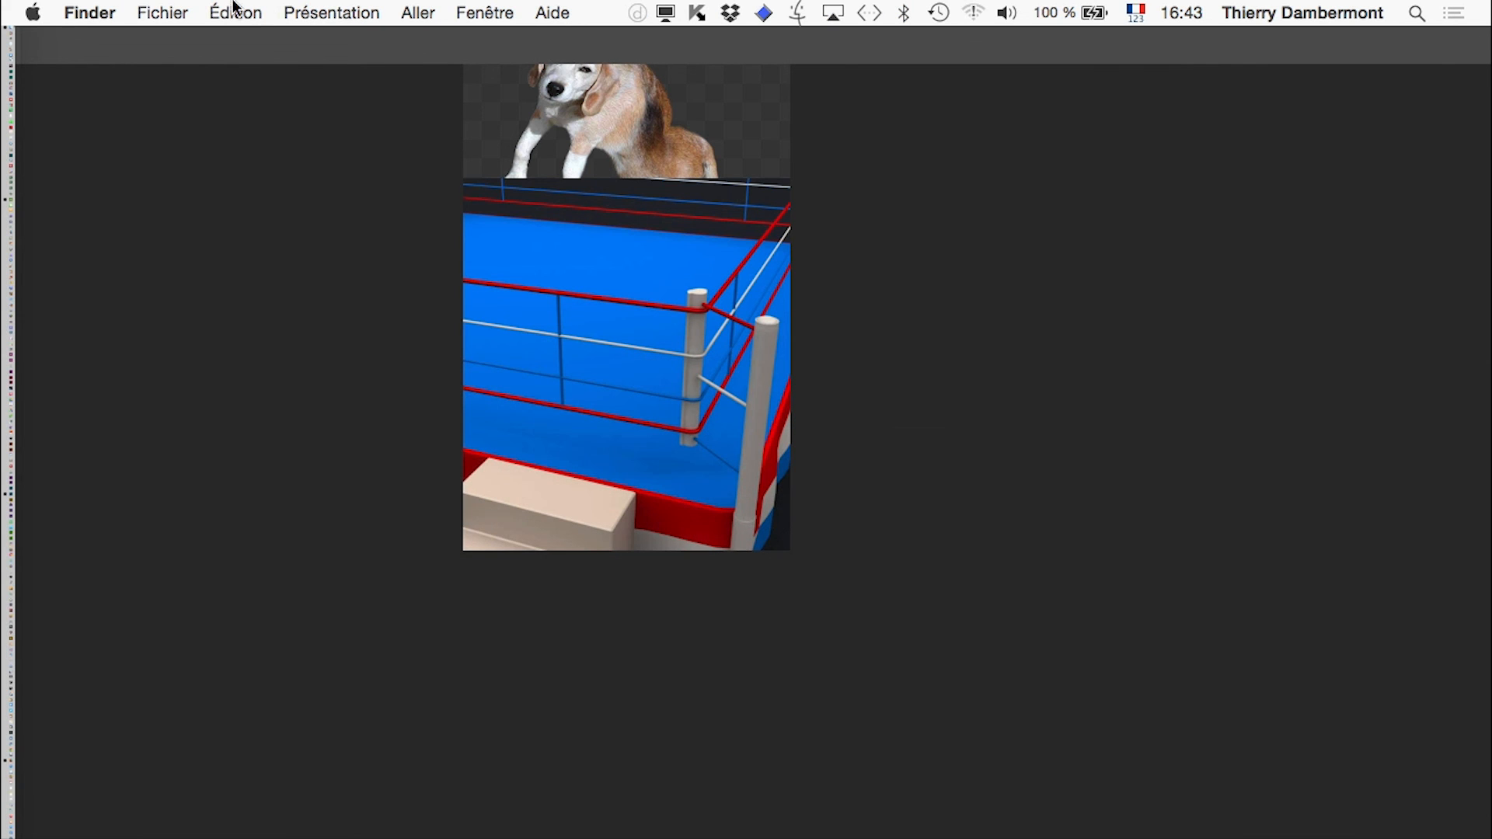
{"action": "left_click", "coordinate": [162, 13]}
{"action": "left_click", "coordinate": [194, 40]}
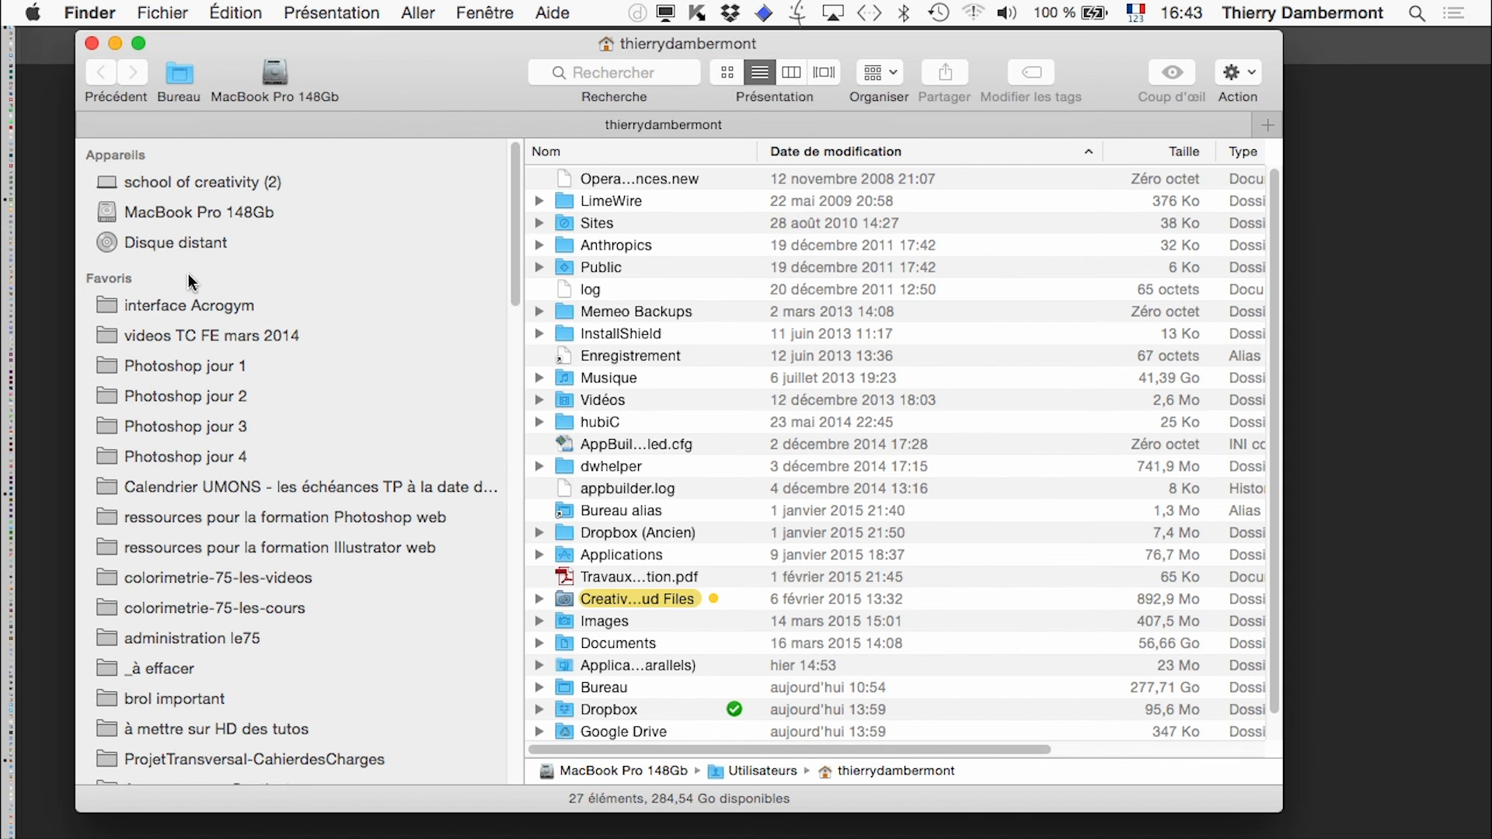
{"action": "left_click", "coordinate": [187, 458]}
{"action": "double_click", "coordinate": [657, 197]}
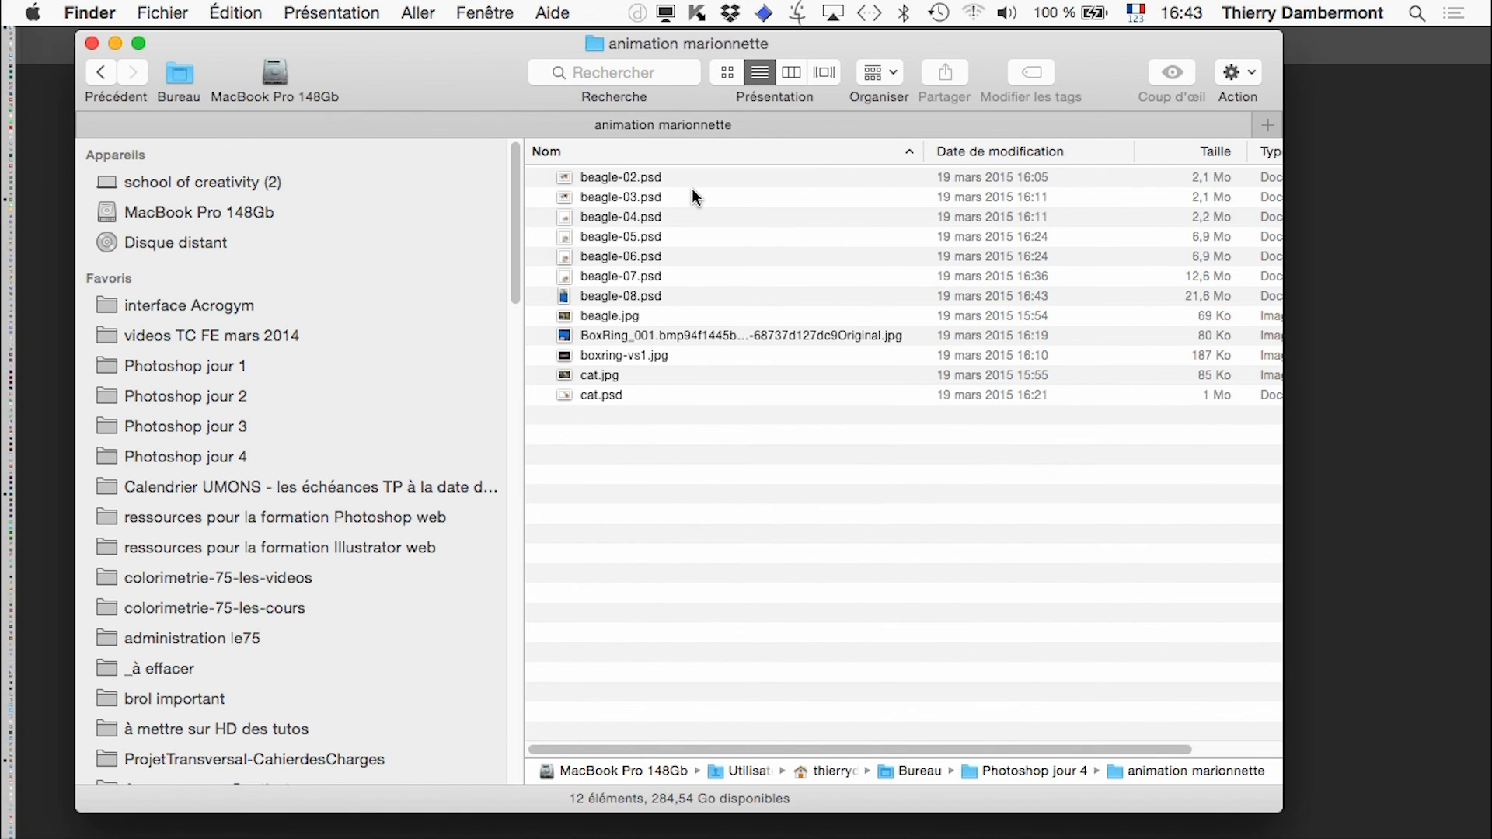
{"action": "left_click", "coordinate": [649, 296]}
Connect to the server share smb://10.10.1.20/c_7747_Frontend$.
{"action": "left_click", "coordinate": [418, 12]}
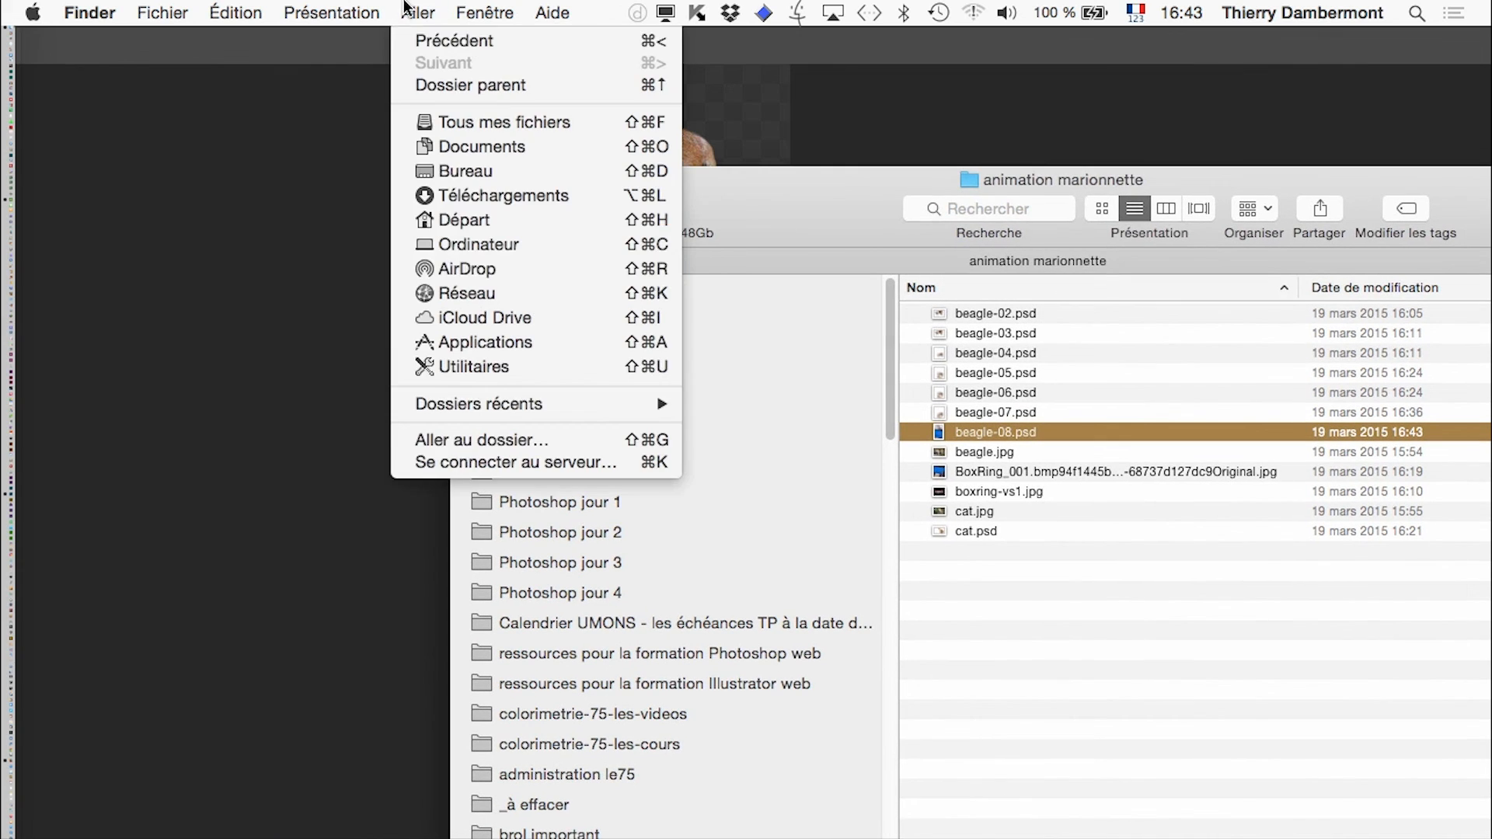
{"action": "left_click", "coordinate": [547, 461]}
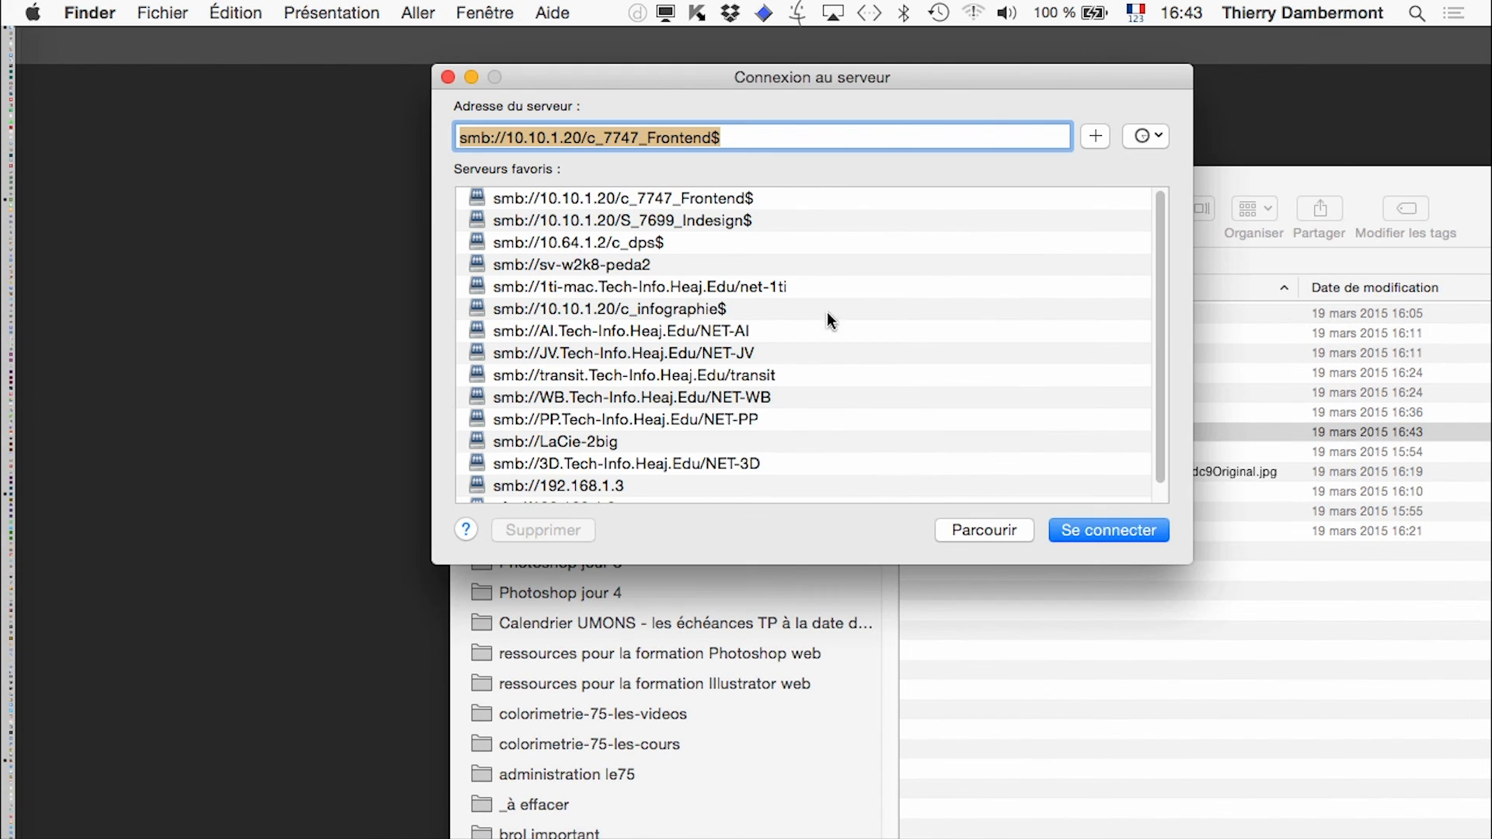
{"action": "left_click", "coordinate": [1132, 523]}
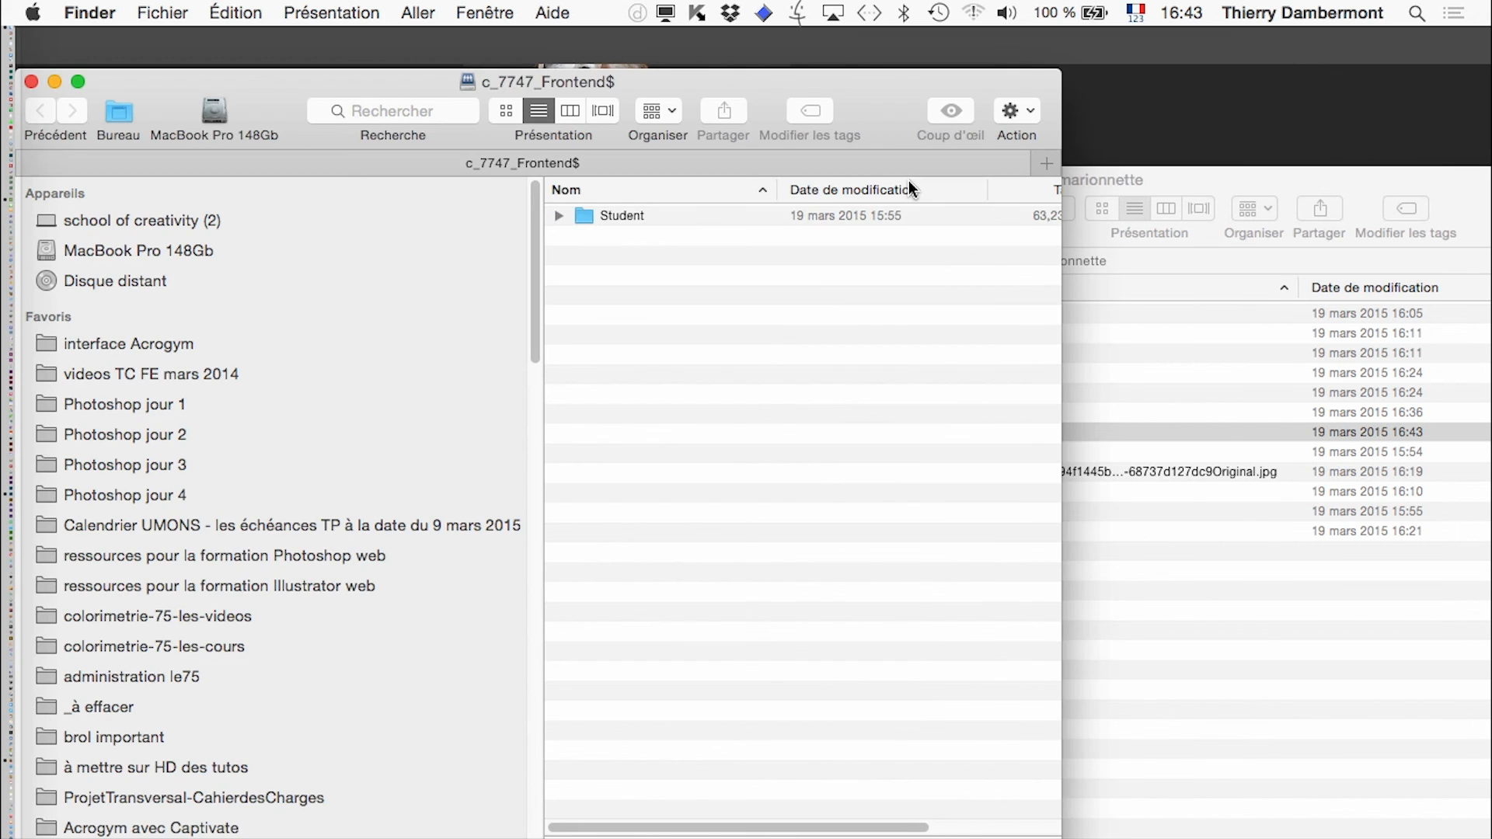
Open the "Student" folder on the server share and copy "beagle-08.psd" into it.
{"action": "left_click_drag", "start_coordinate": [774, 84], "coordinate": [471, 77]}
{"action": "double_click", "coordinate": [336, 211]}
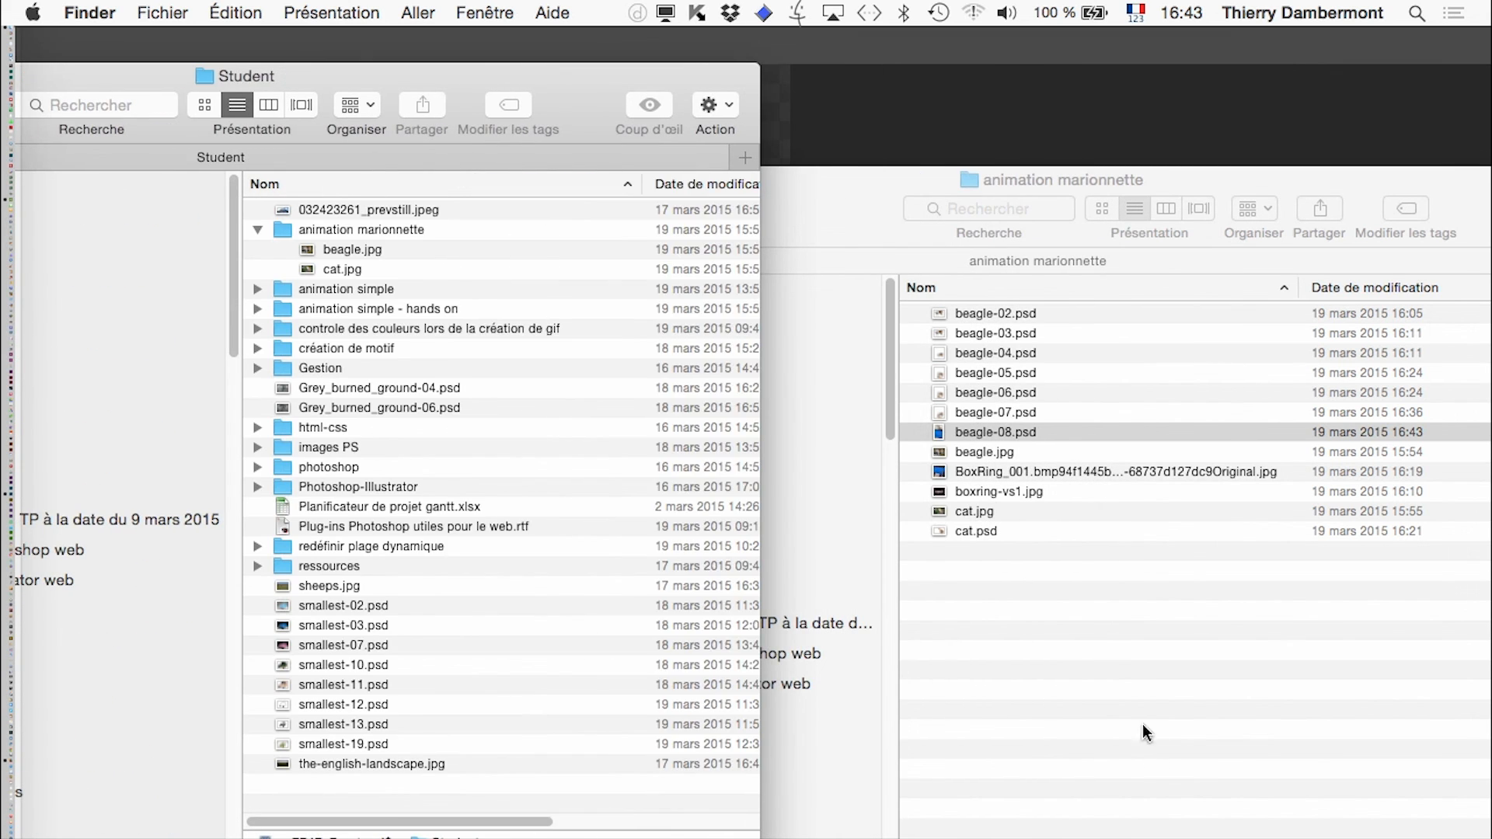
{"action": "left_click_drag", "start_coordinate": [933, 432], "coordinate": [370, 659]}
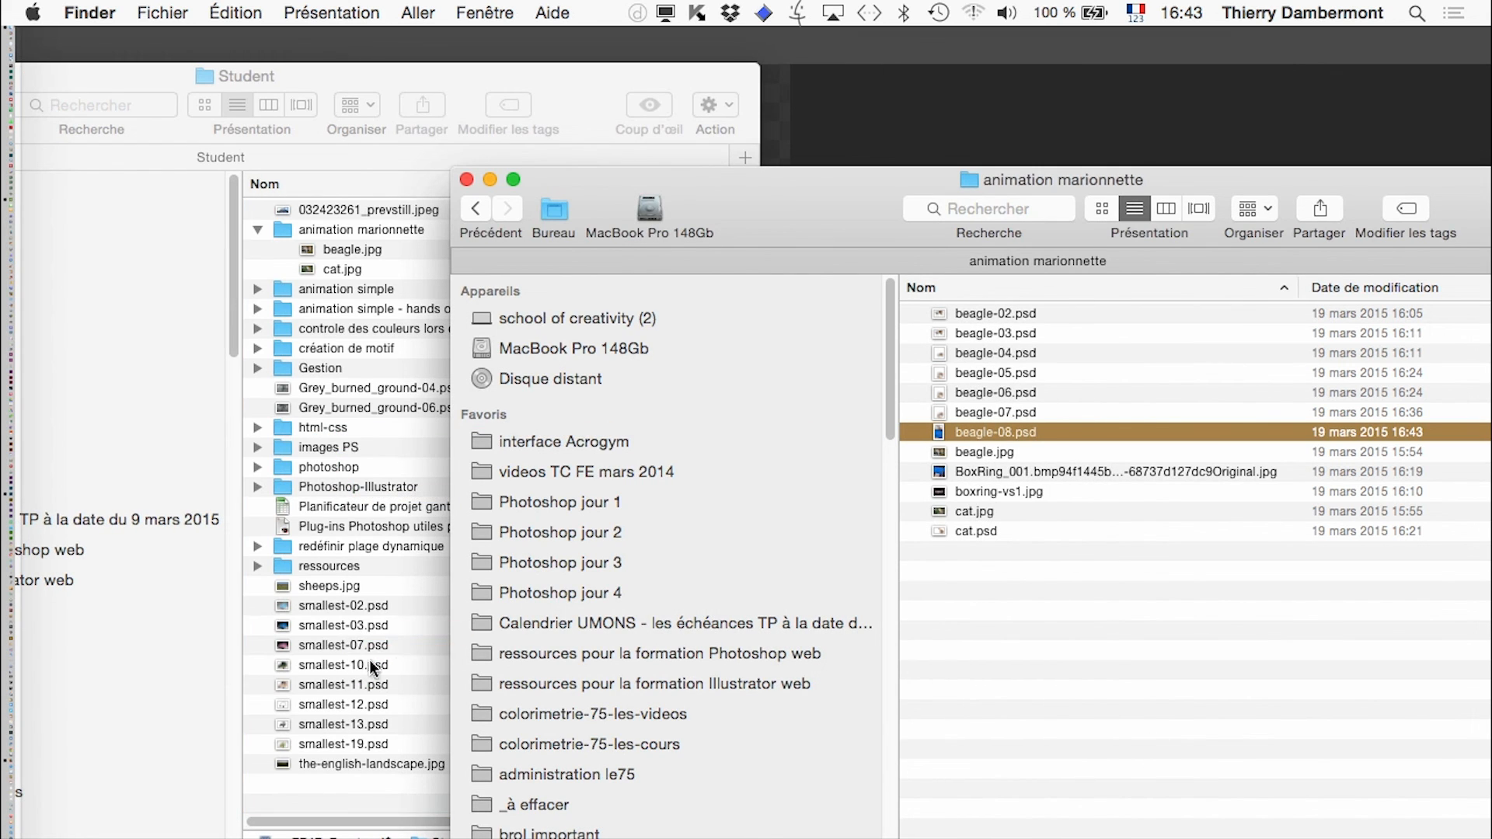